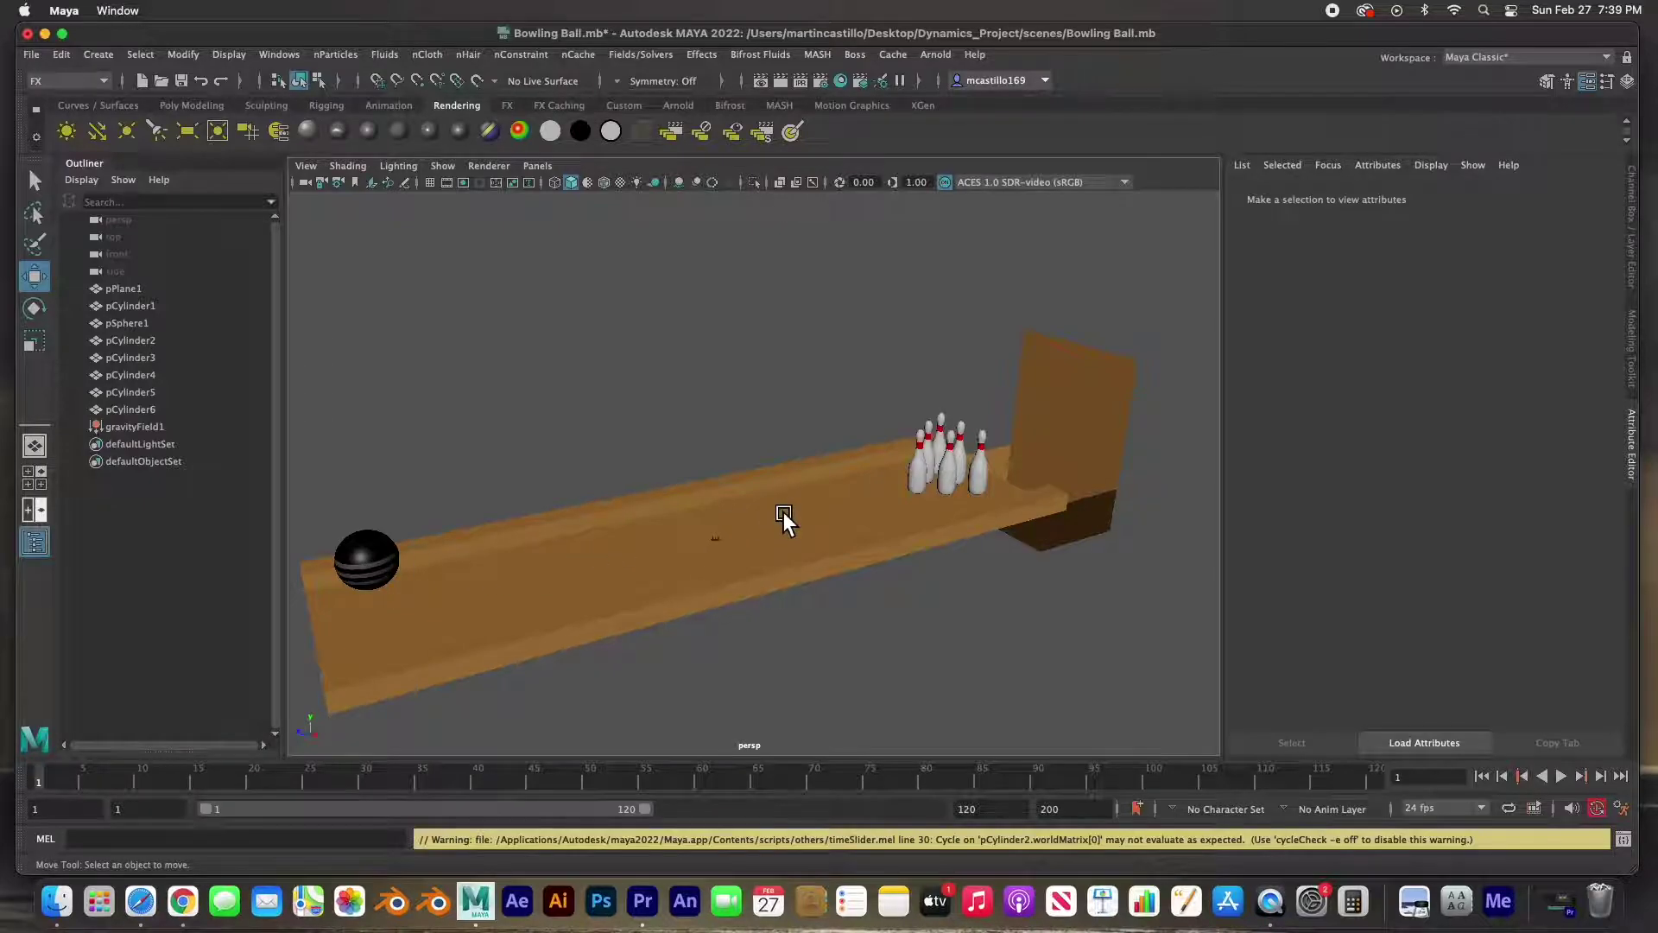
# Step: Play back the bowling ball animation in the finished scene
pyautogui.click(1562, 777)
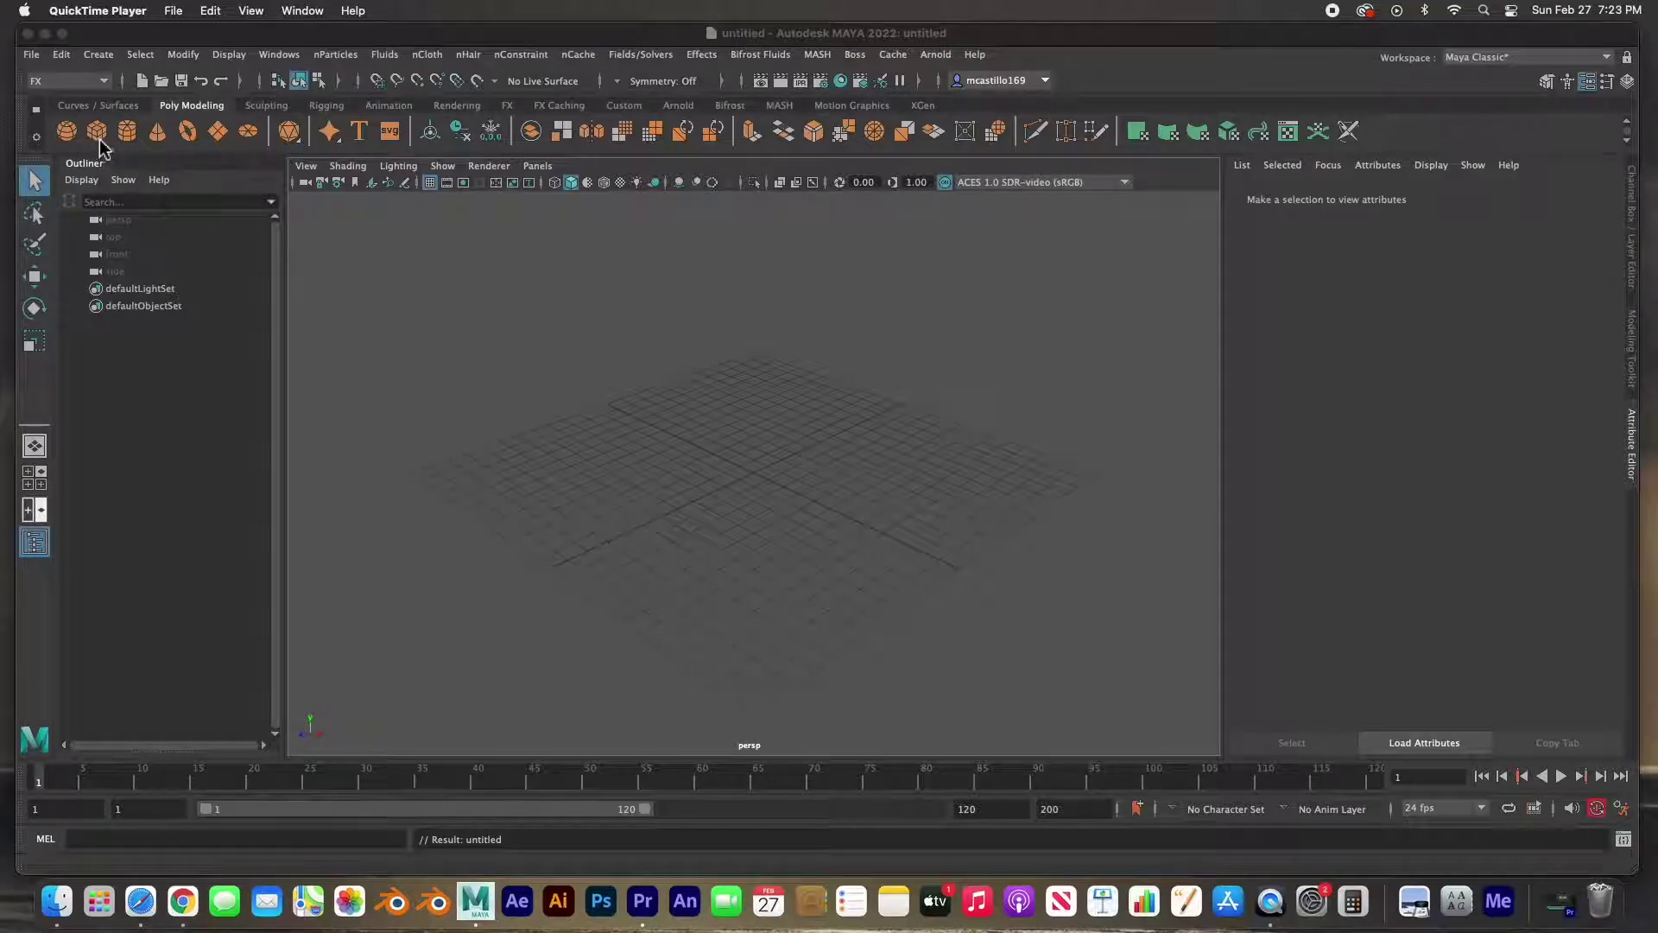
# Step: Create a polygon plane and scale it into a long lane, about 8 units wide and 34 units long
pyautogui.click(218, 131)
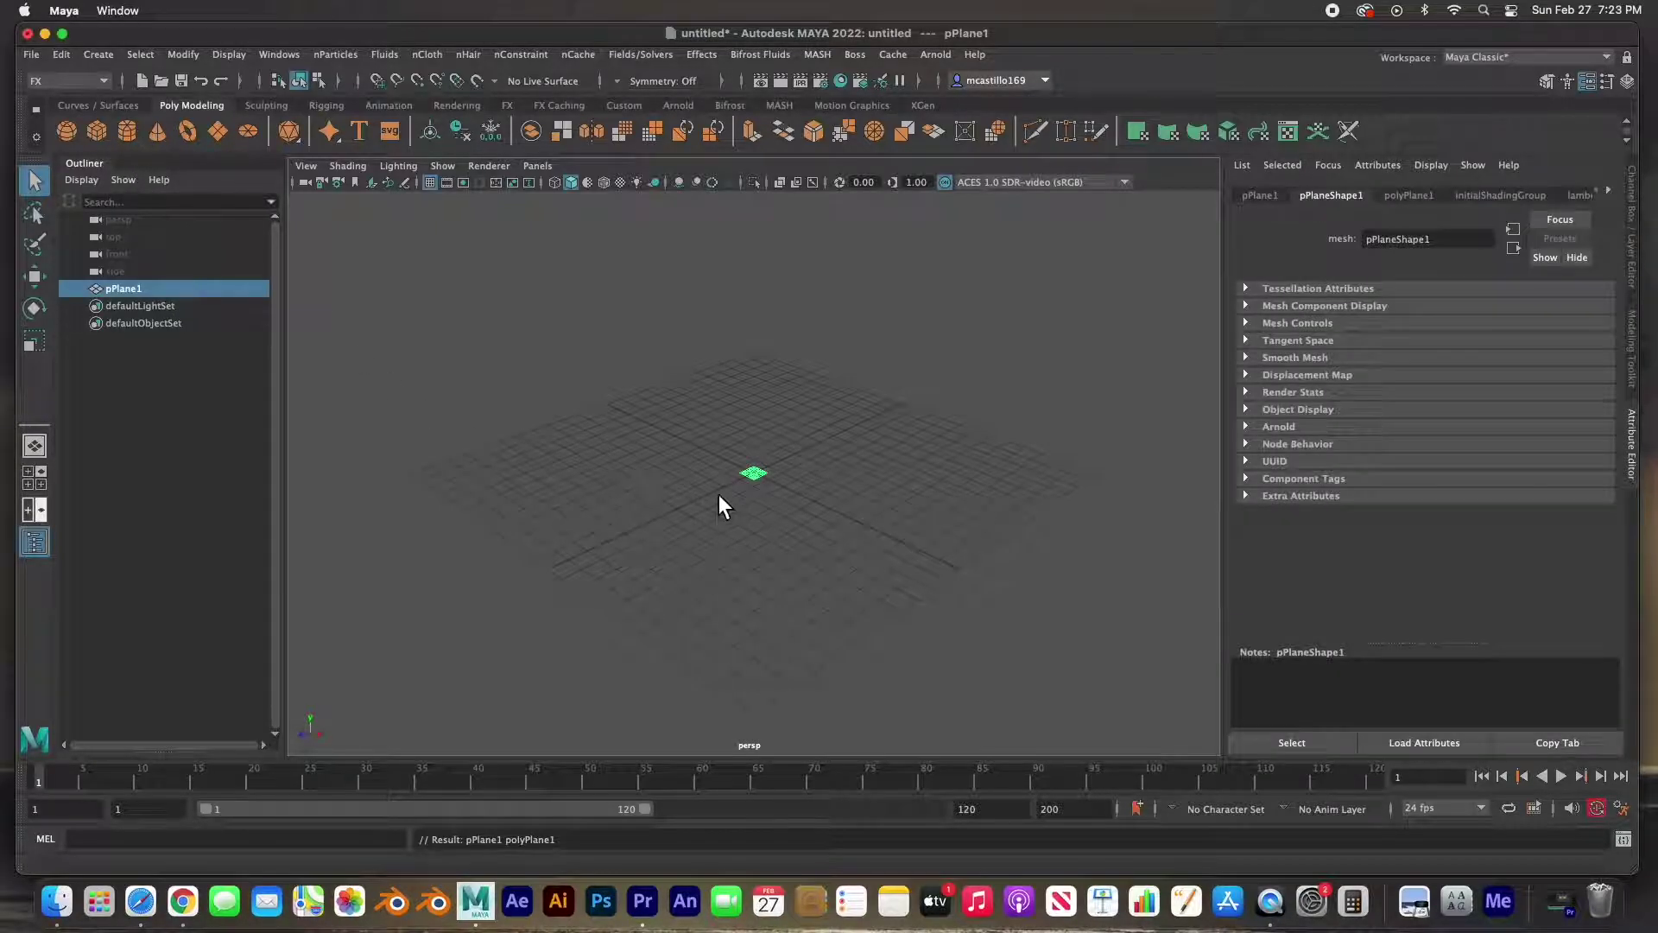
pyautogui.press('r')
pyautogui.moveTo(763, 476); pyautogui.dragTo(486, 637)
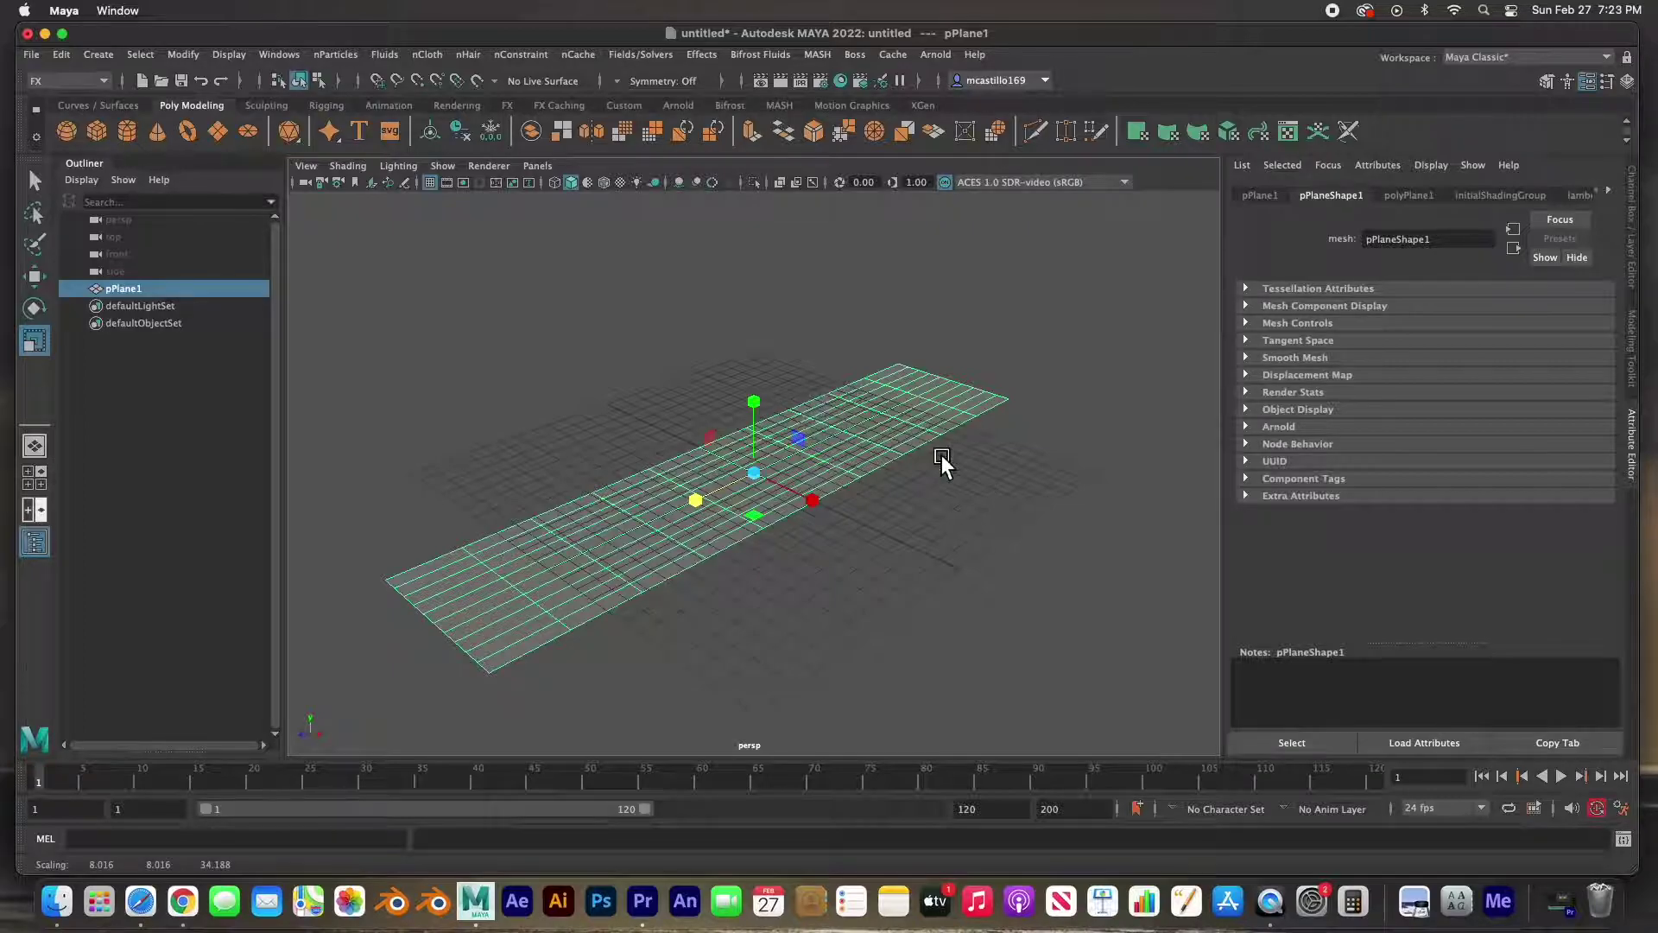
# Step: Select the border edges along both long sides of the plane and extrude them upward by about 0.8 units
pyautogui.rightClick(904, 436)
pyautogui.moveTo(877, 414); pyautogui.dragTo(923, 337, button='right')
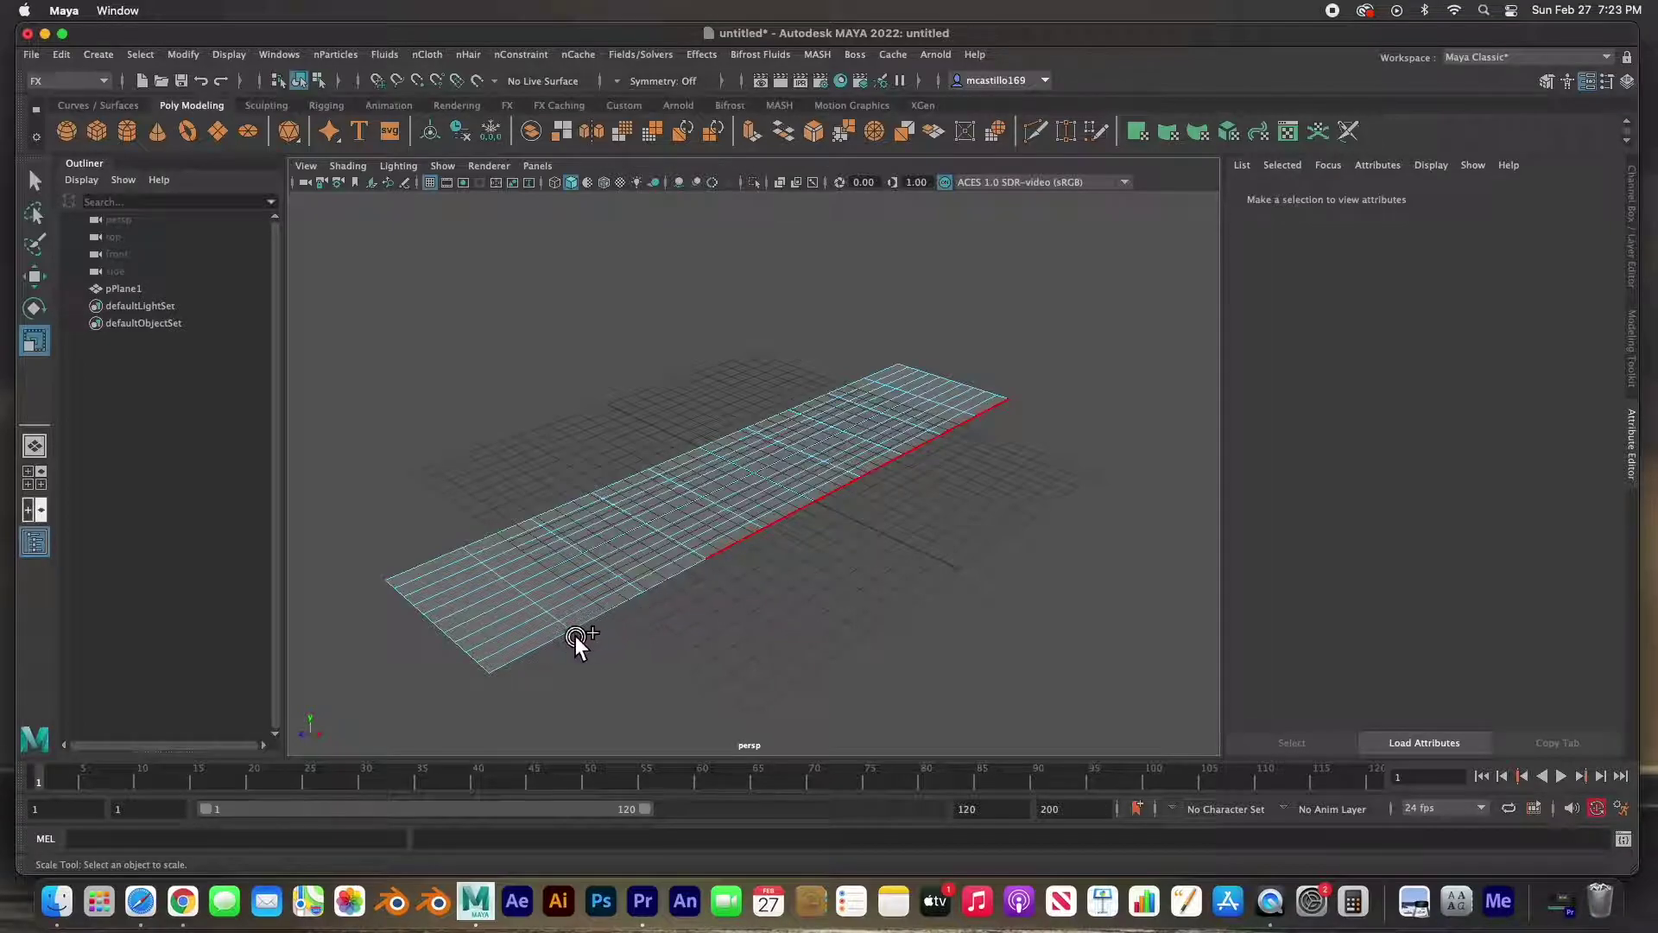
pyautogui.doubleClick(690, 571)
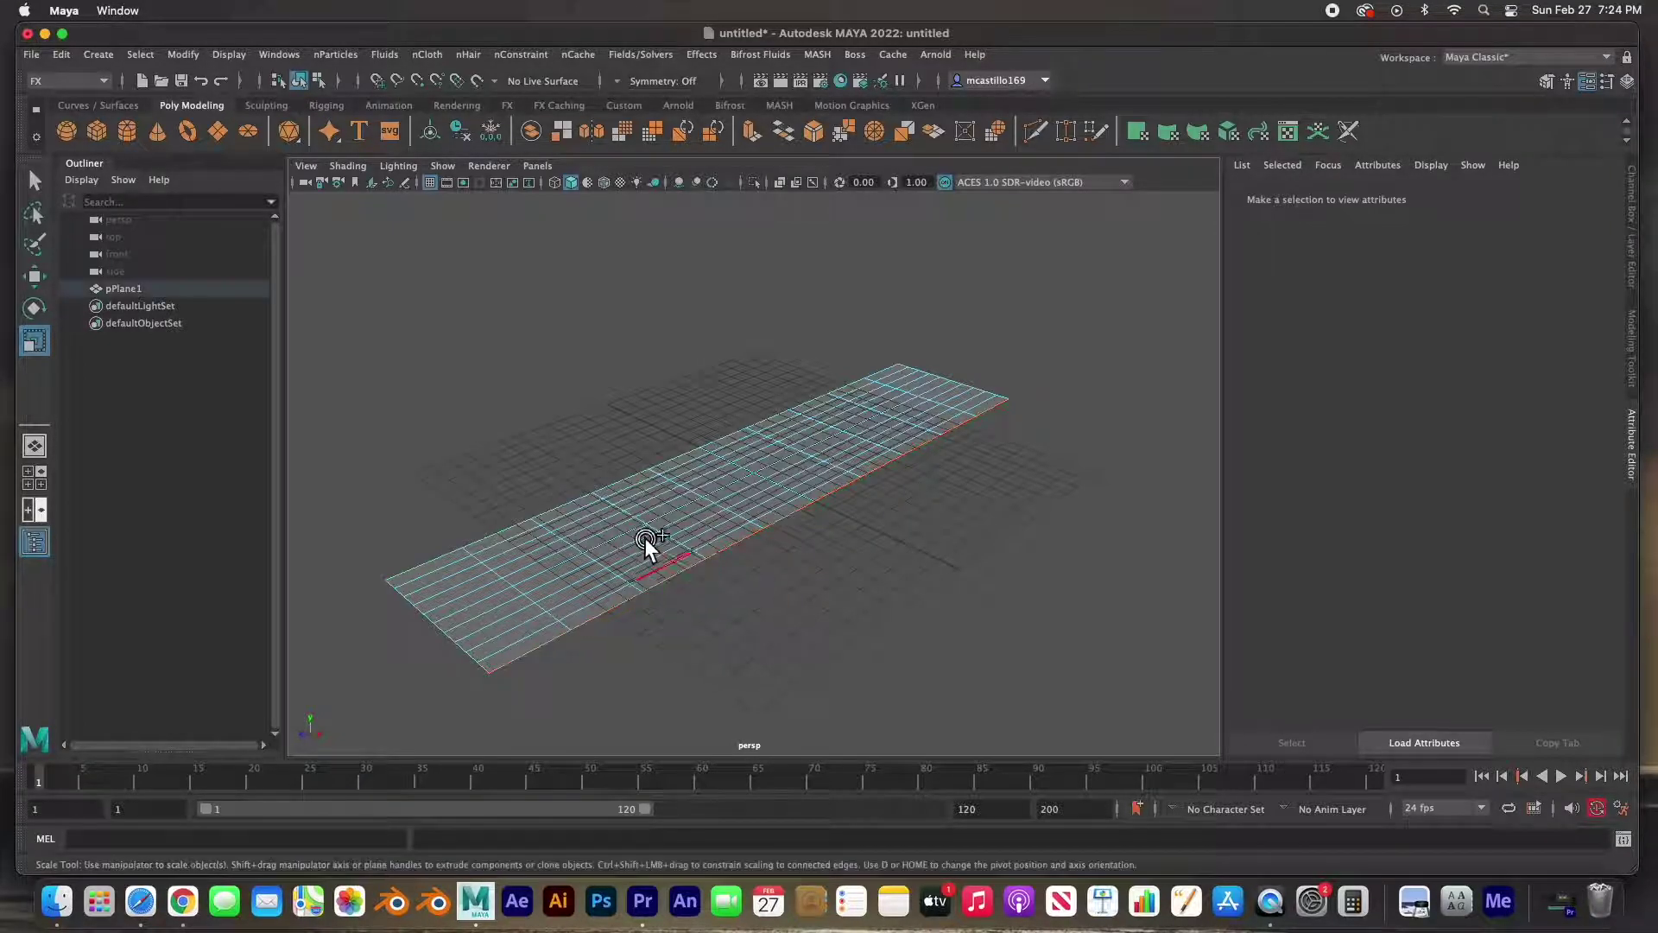
pyautogui.click(646, 541)
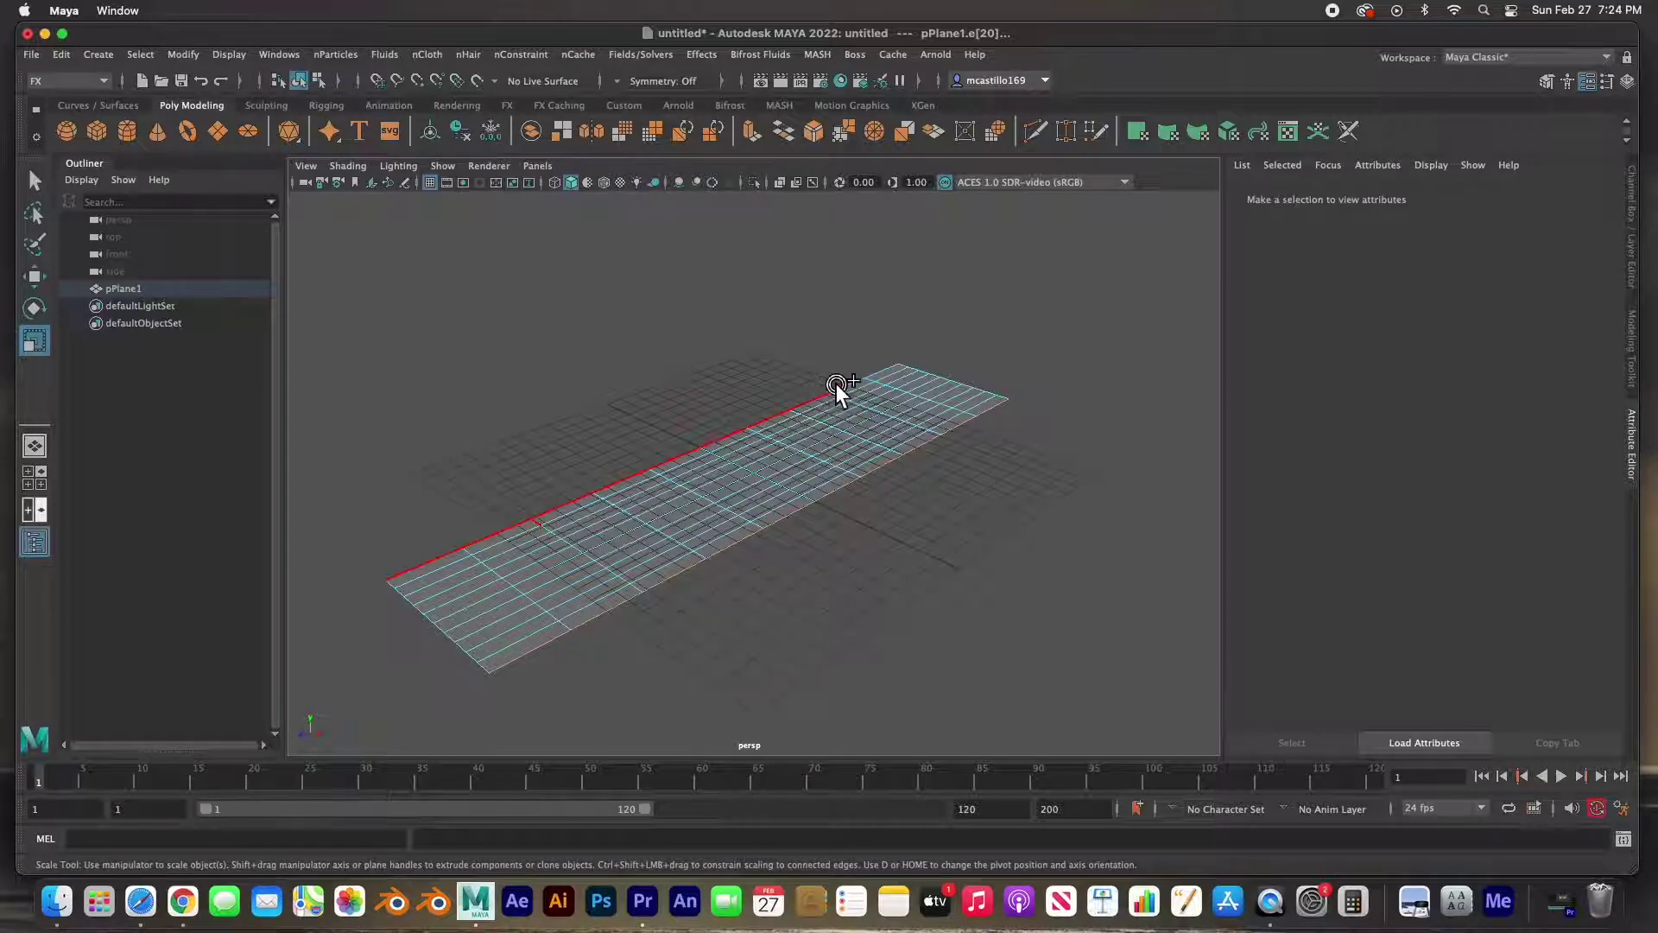
pyautogui.click(610, 508)
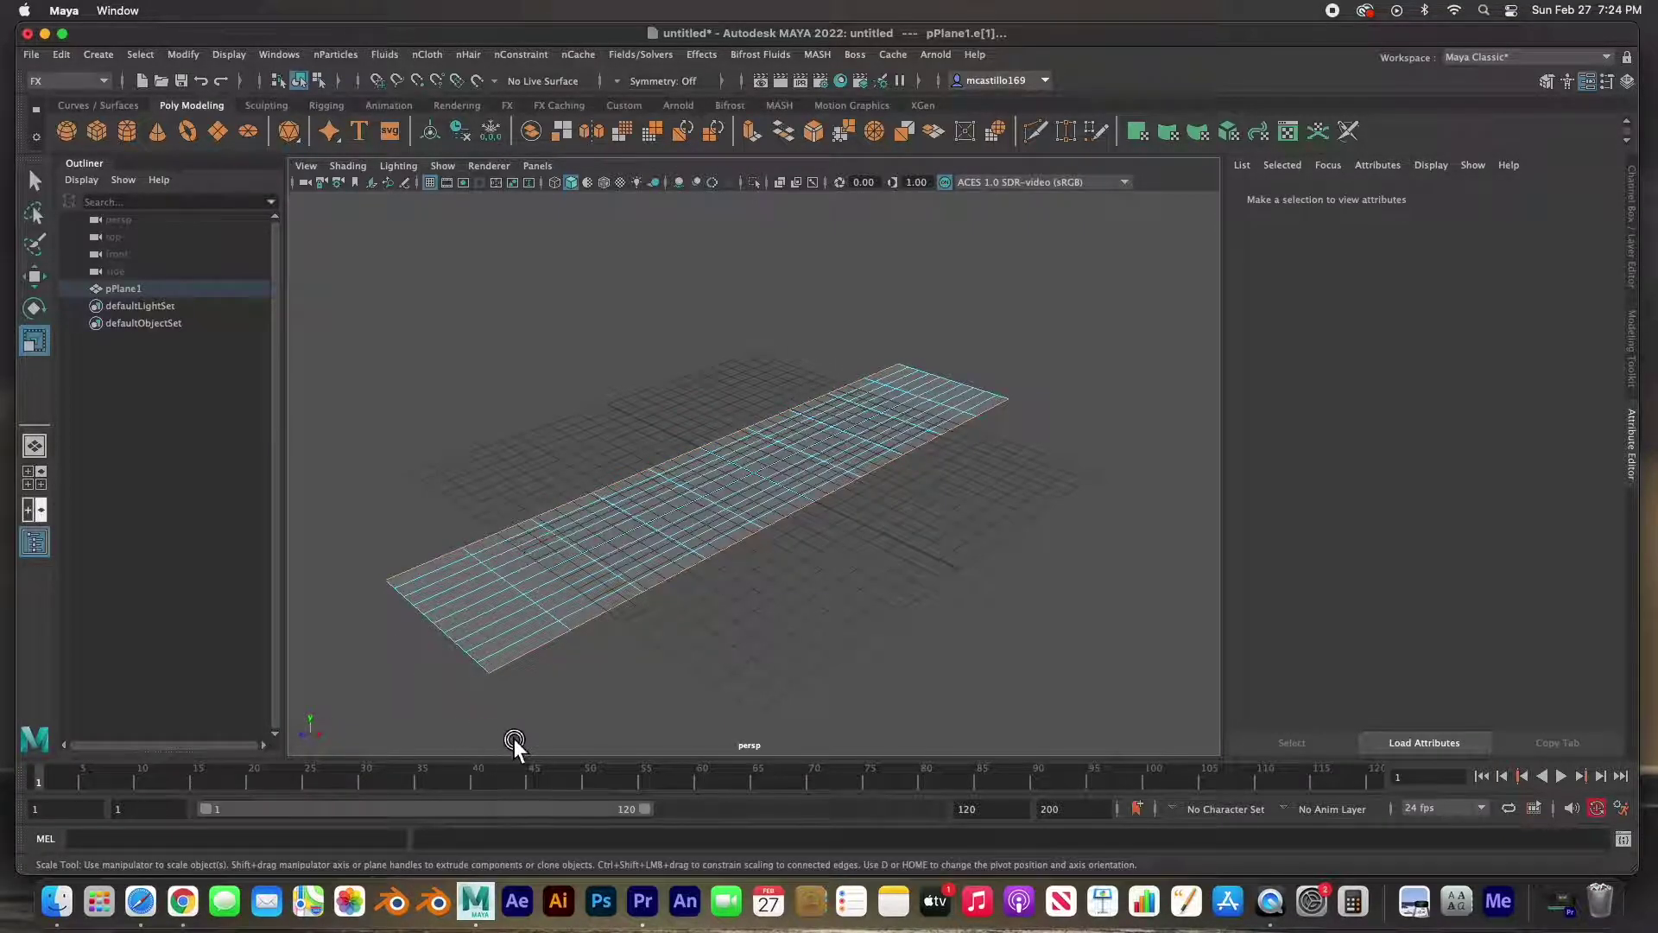
pyautogui.press('w')
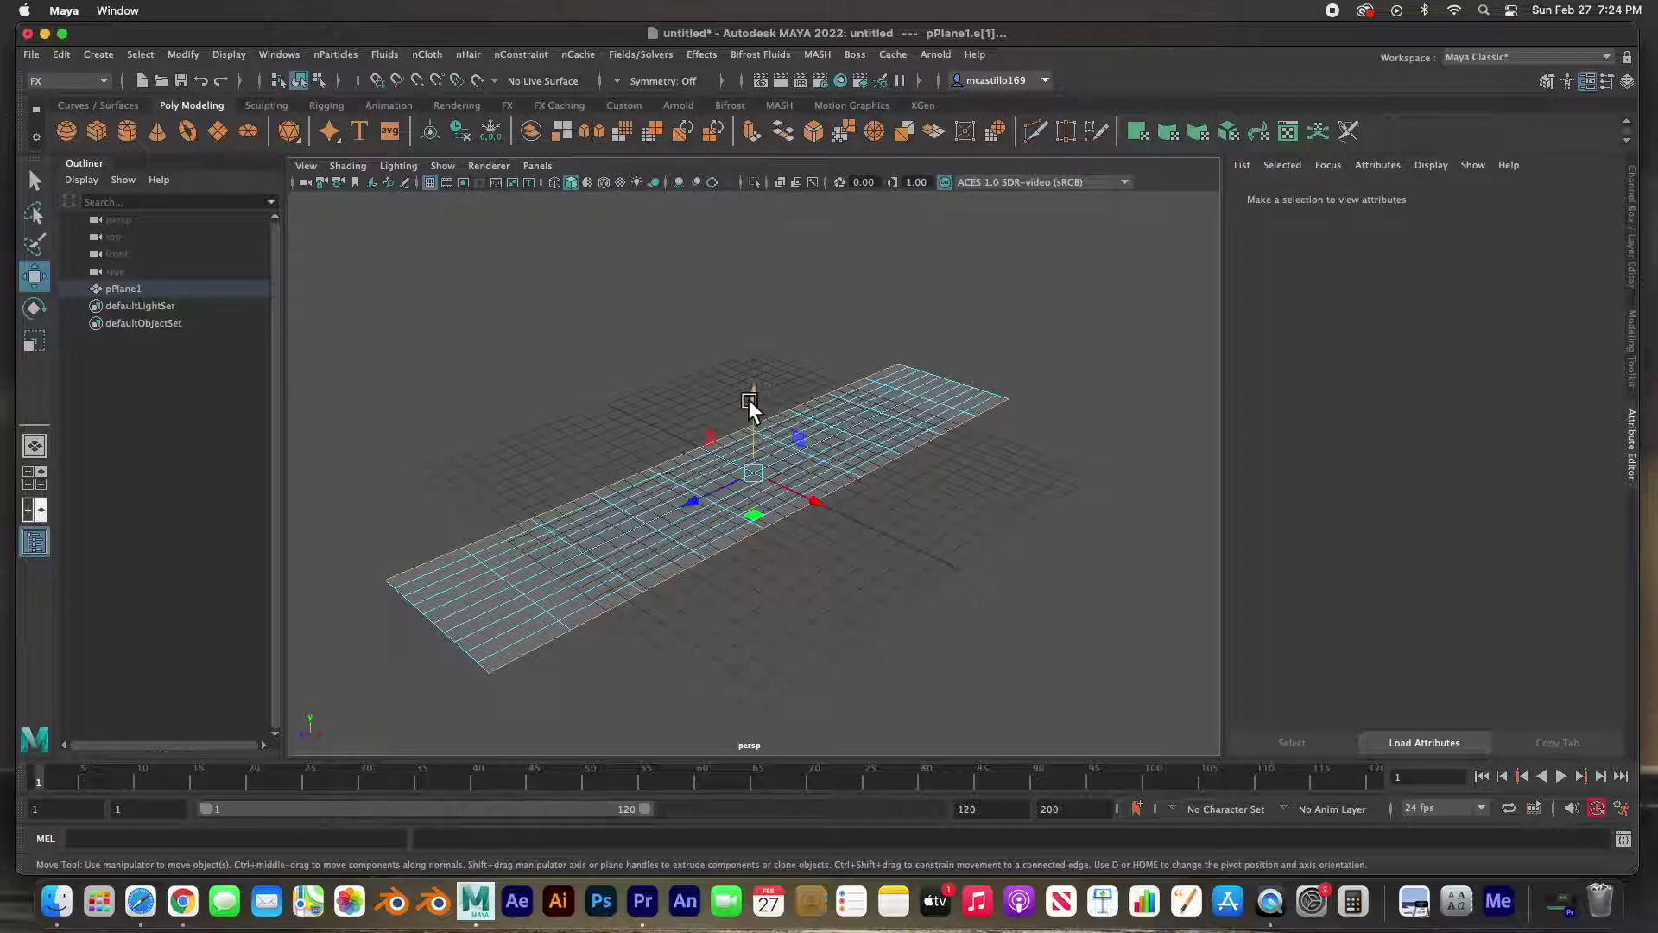
pyautogui.keyDown('shift'); pyautogui.moveTo(750, 405); pyautogui.dragTo(760, 382); pyautogui.keyUp('shift')
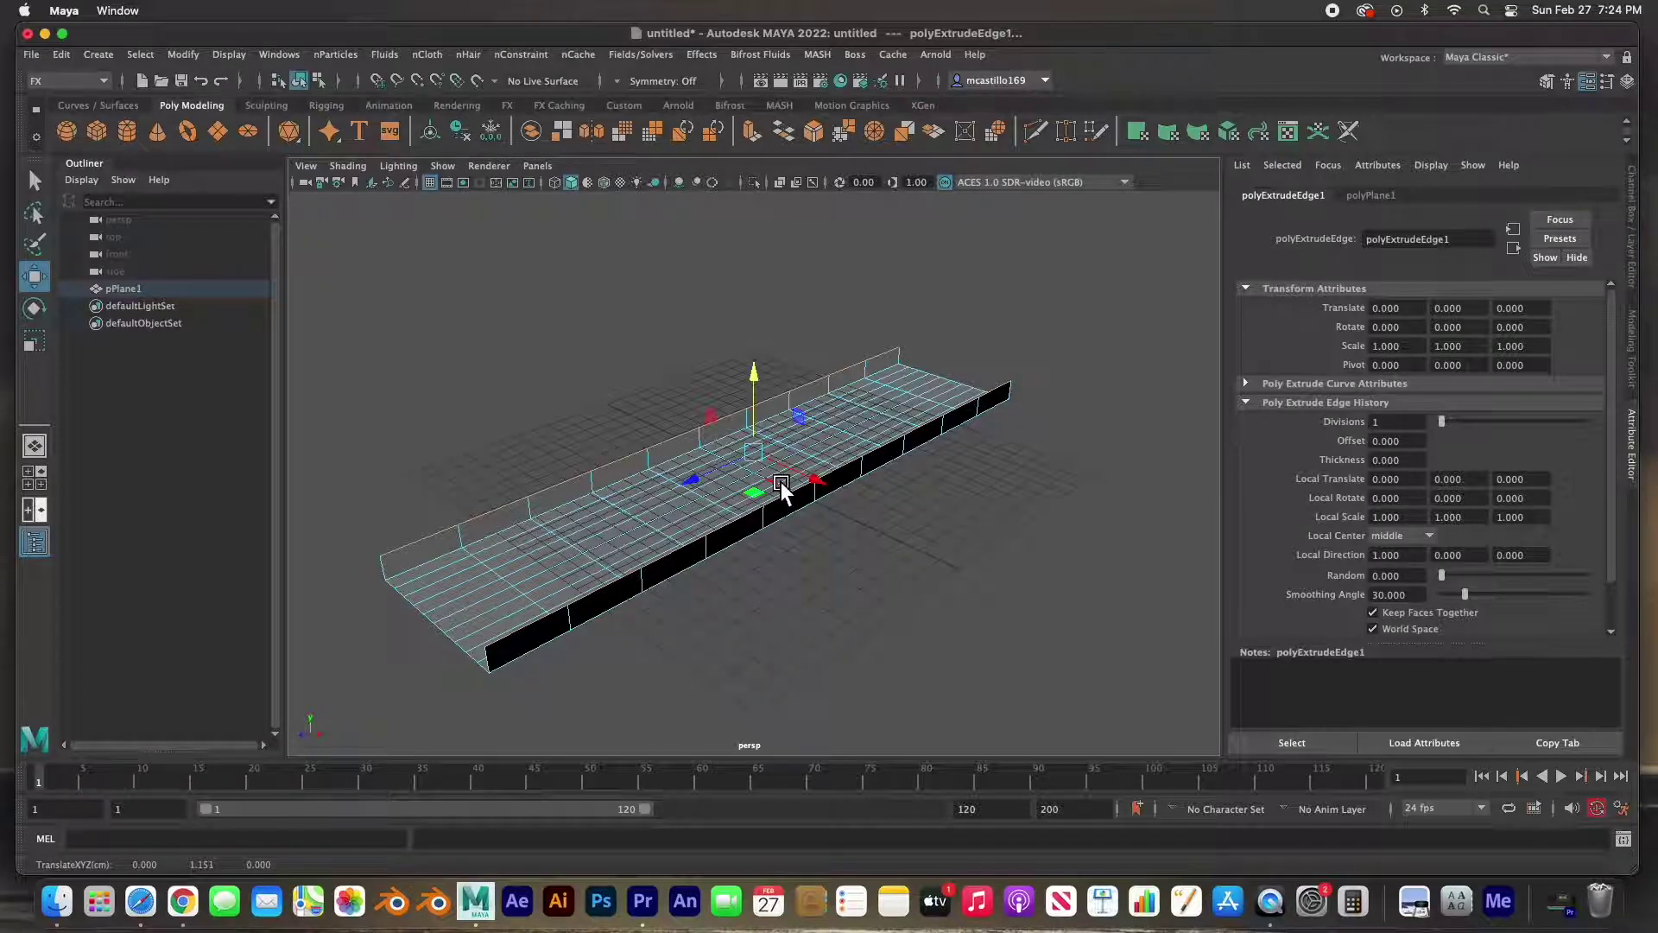
pyautogui.moveTo(763, 376); pyautogui.dragTo(761, 386)
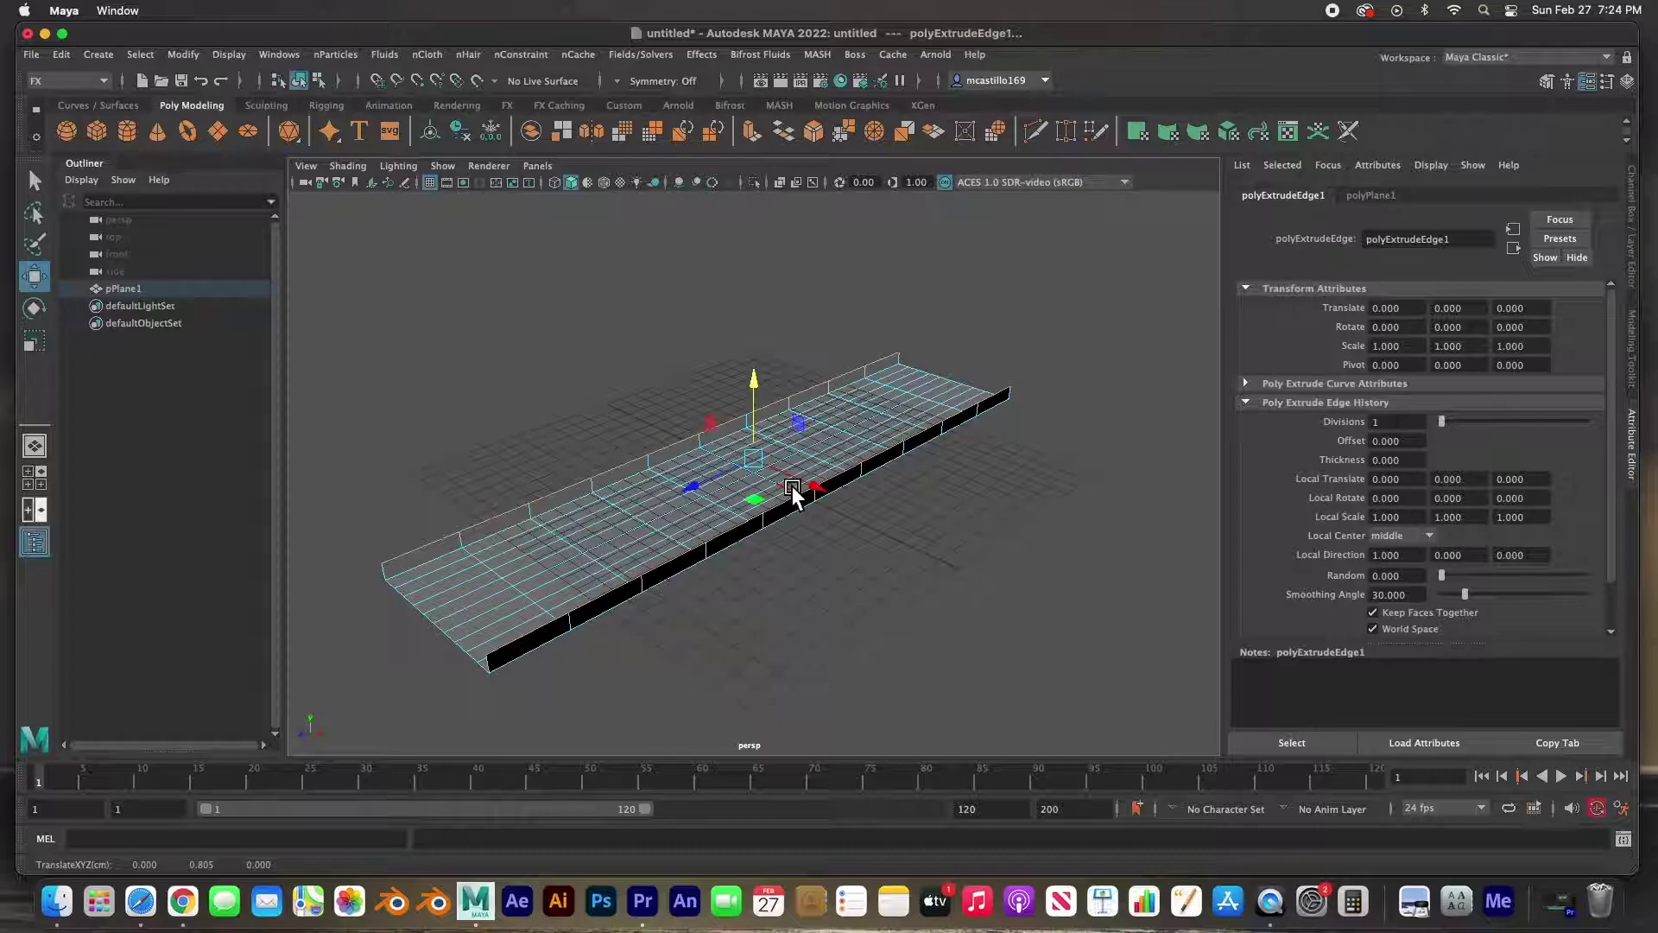
# Step: Extrude the raised side edges outward and down again to form a rail along each side of the lane
pyautogui.press('r')
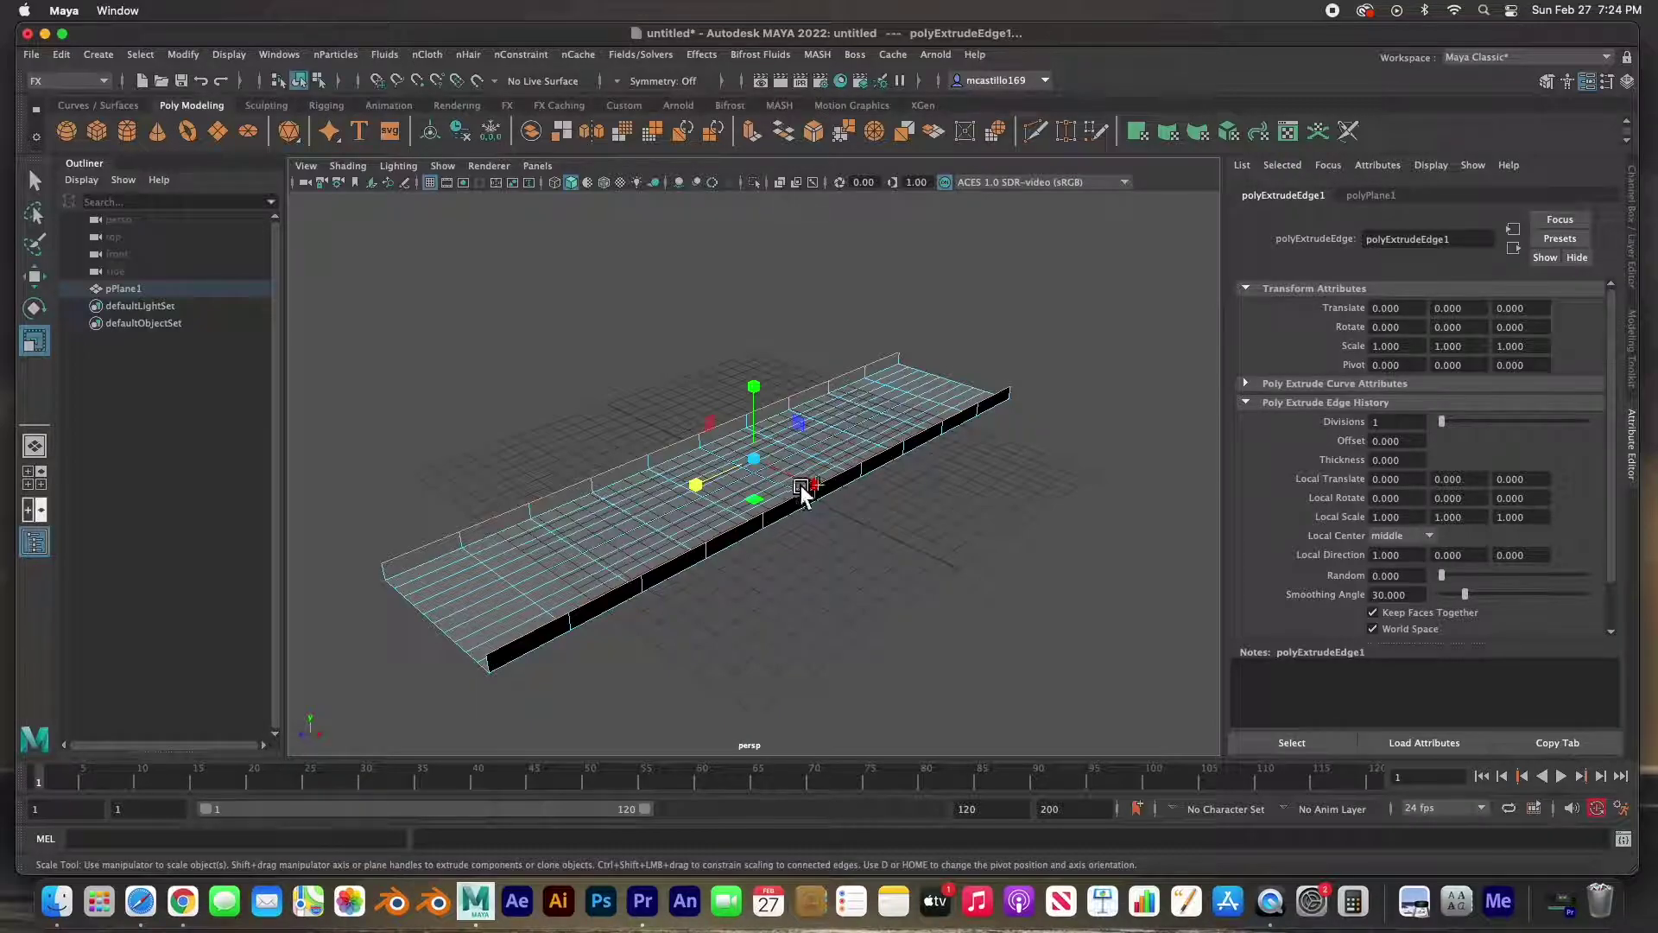
pyautogui.keyDown('shift'); pyautogui.moveTo(815, 491); pyautogui.dragTo(840, 492); pyautogui.keyUp('shift')
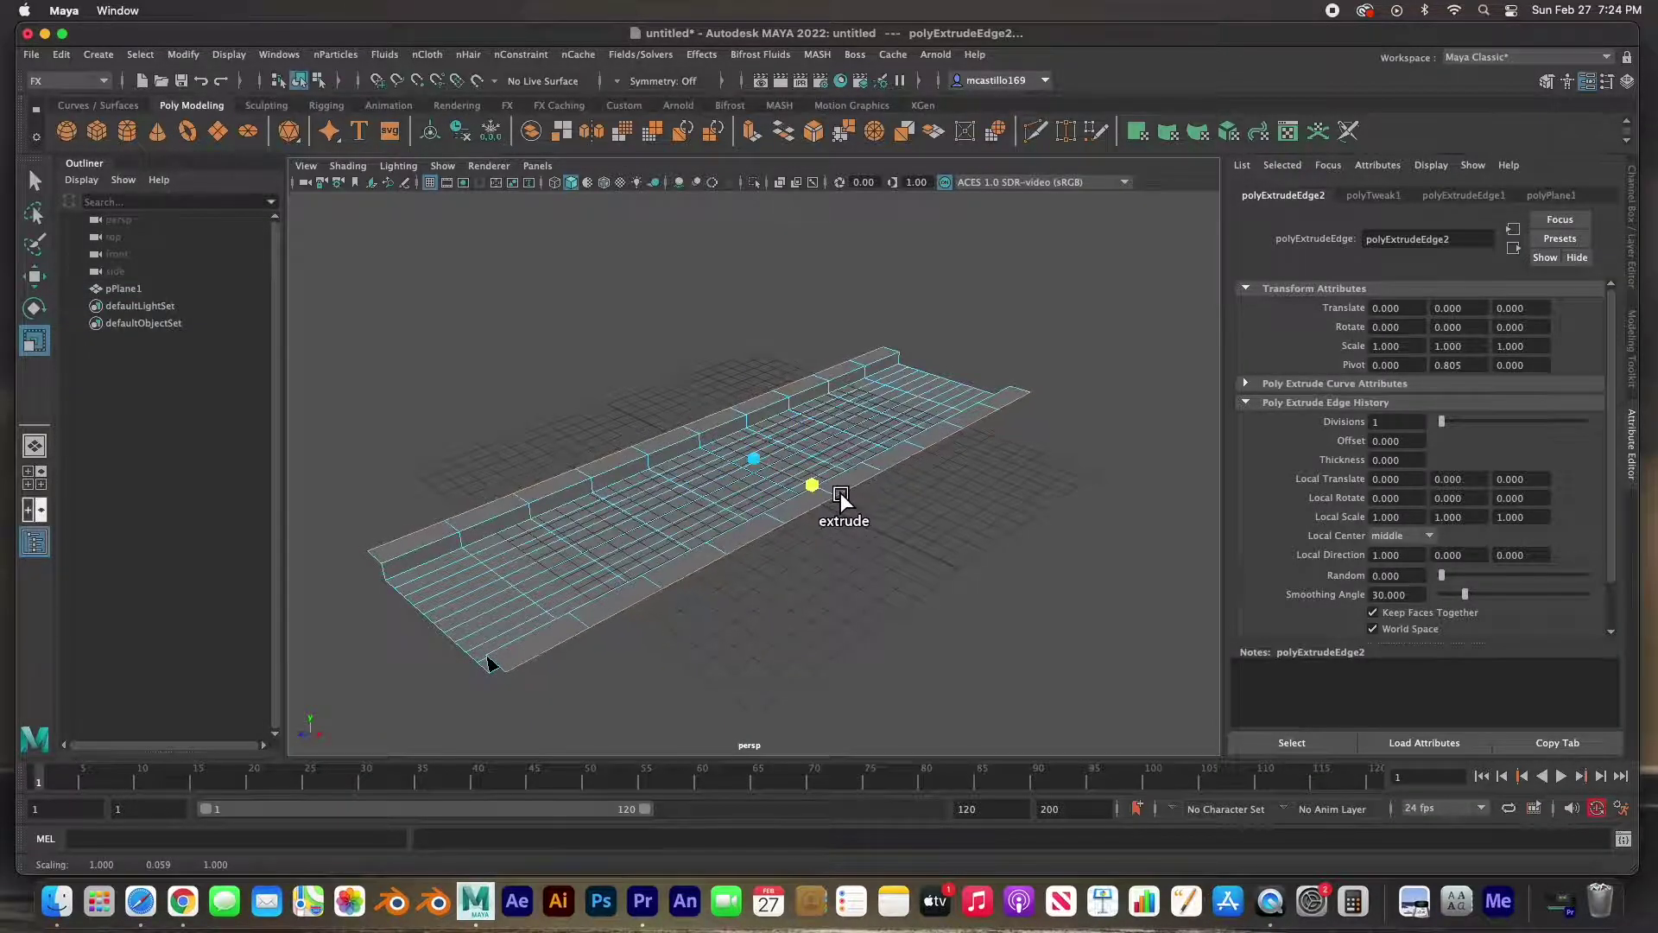
pyautogui.press('w')
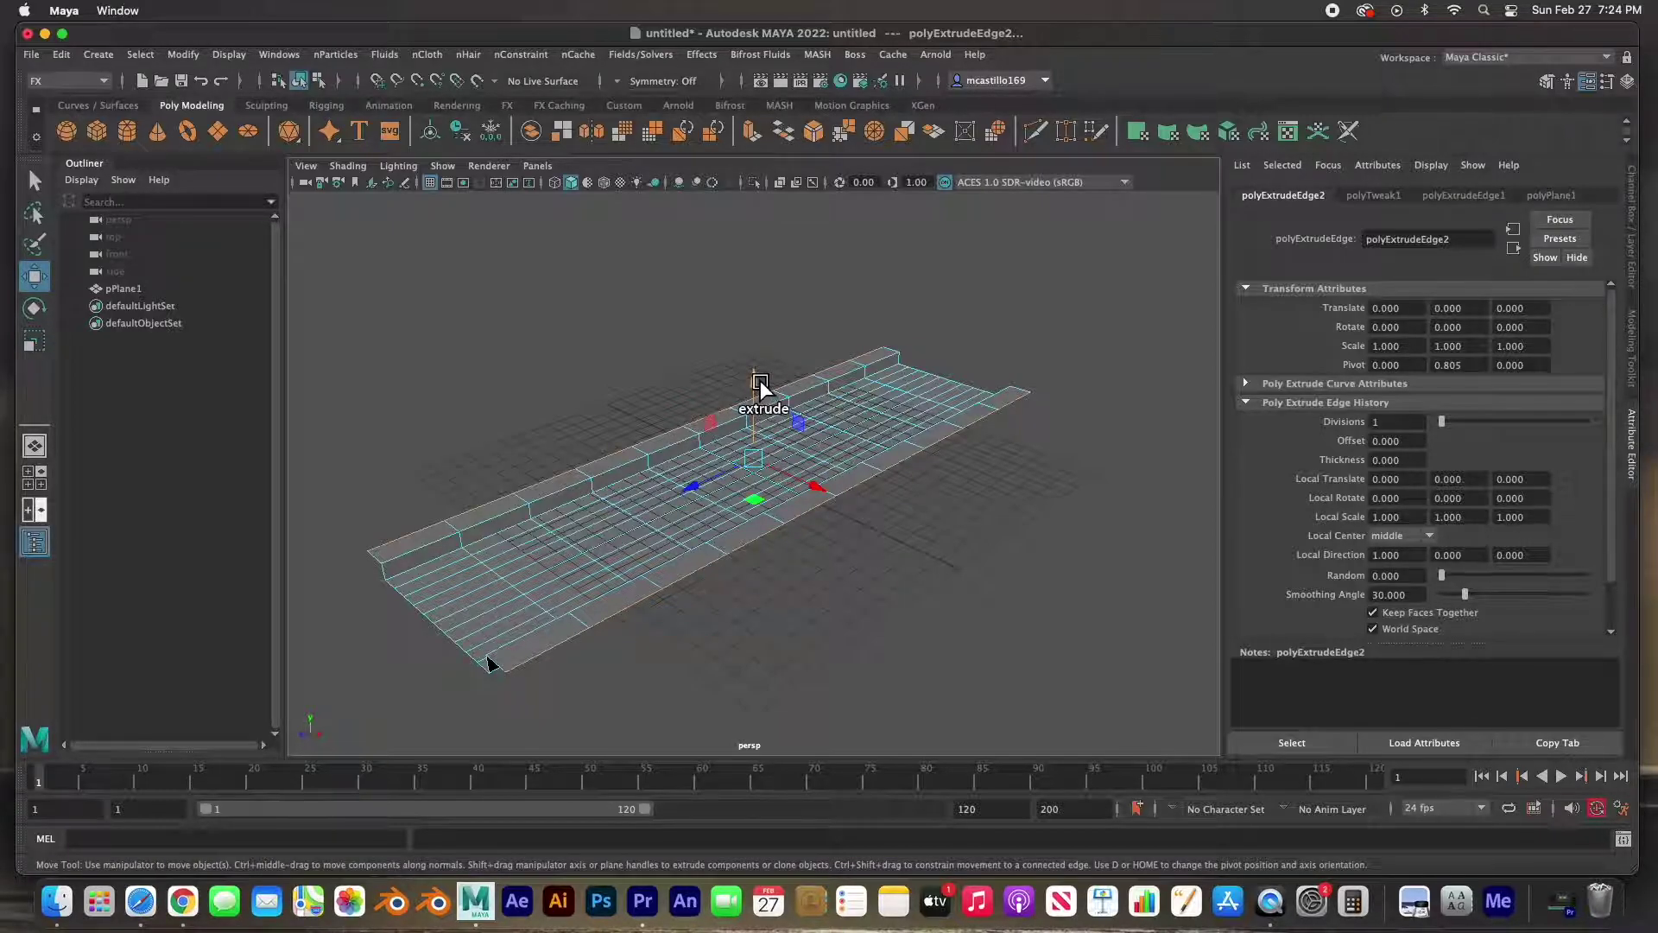
pyautogui.keyDown('shift'); pyautogui.moveTo(761, 379); pyautogui.dragTo(755, 398); pyautogui.keyUp('shift')
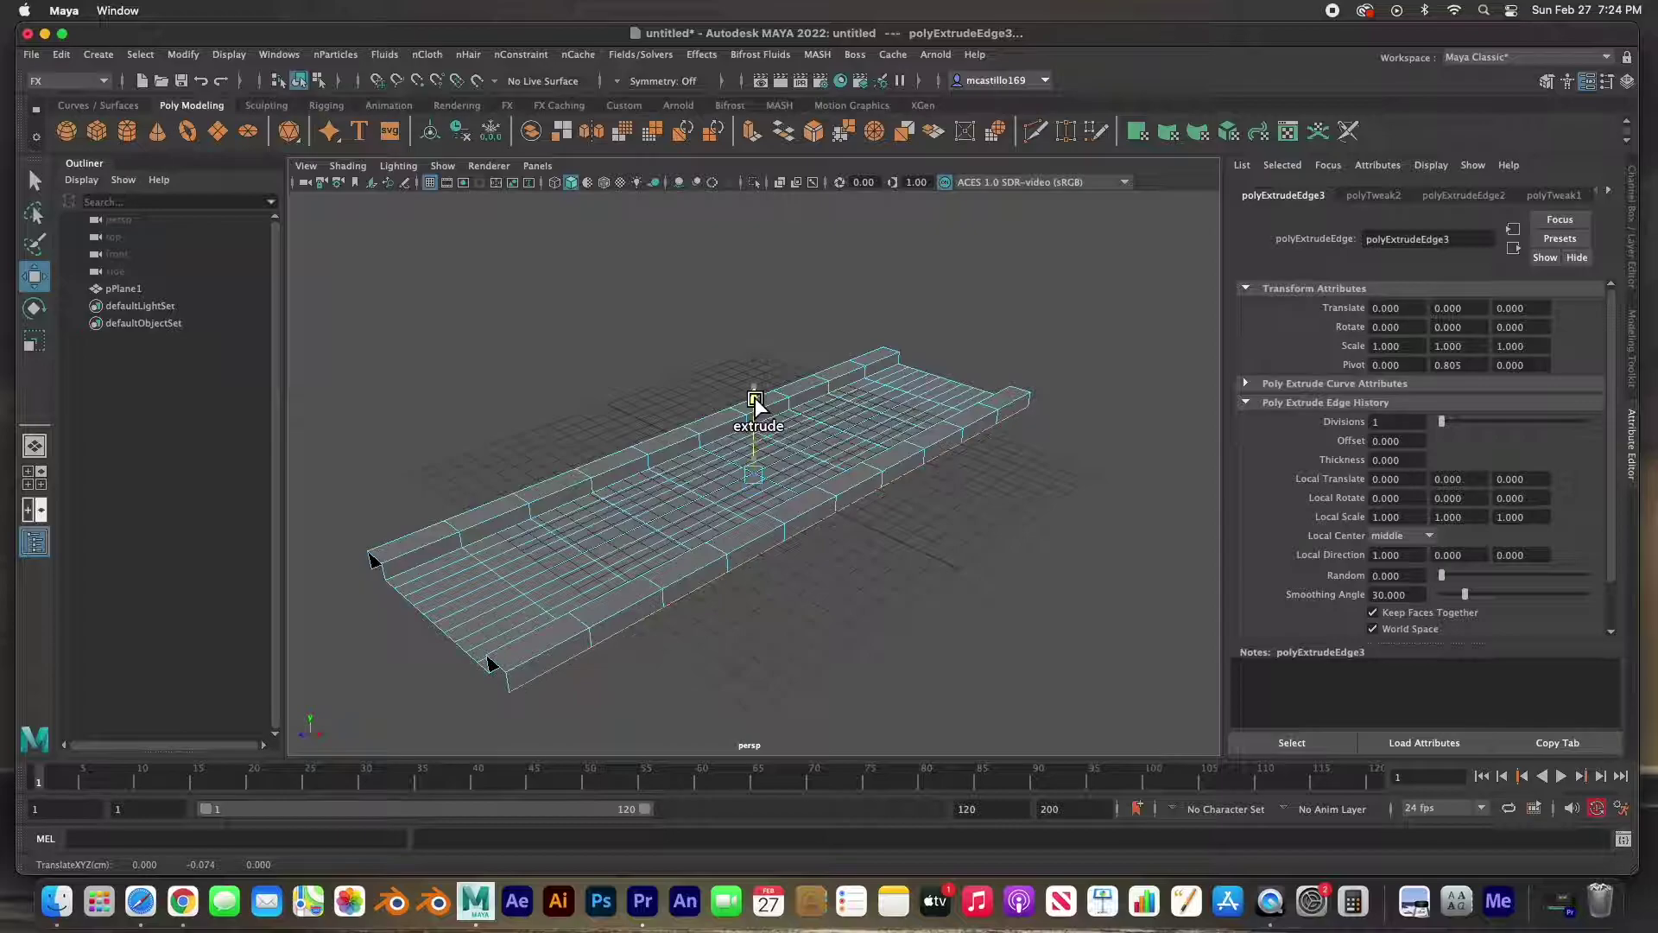
# Step: Extrude the lane floor's far end edges down, backward and up to form a pit with a tall back wall
pyautogui.keyDown('alt'); pyautogui.moveTo(975, 522); pyautogui.dragTo(732, 504); pyautogui.keyUp('alt')
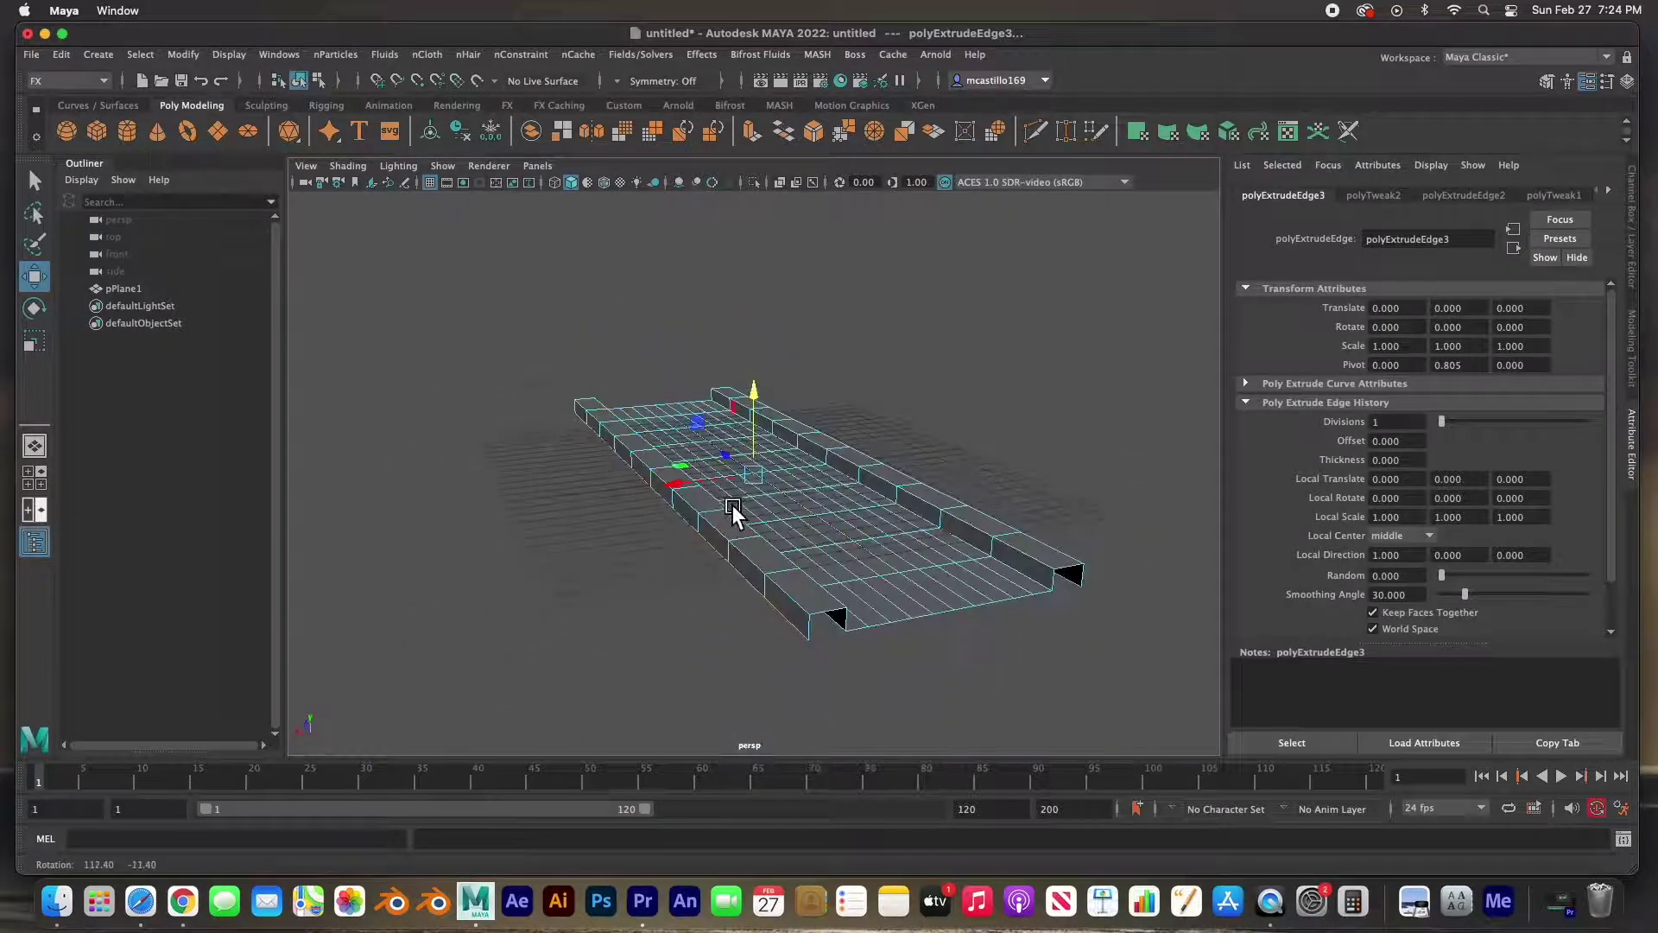
pyautogui.click(855, 630)
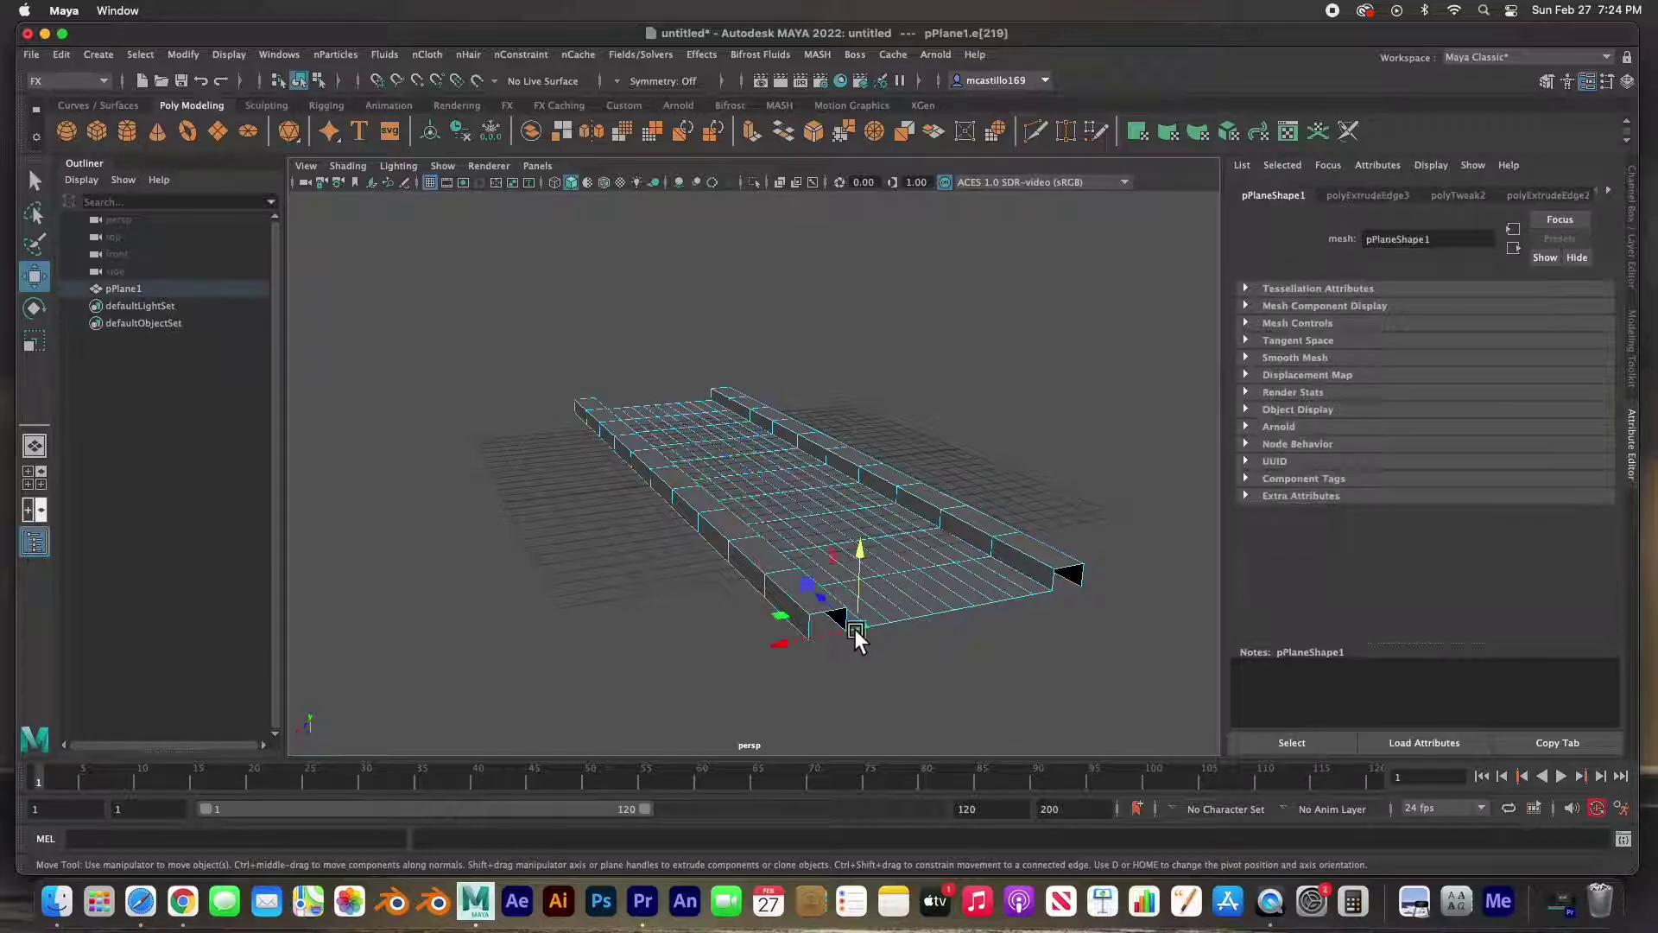
pyautogui.press('d')
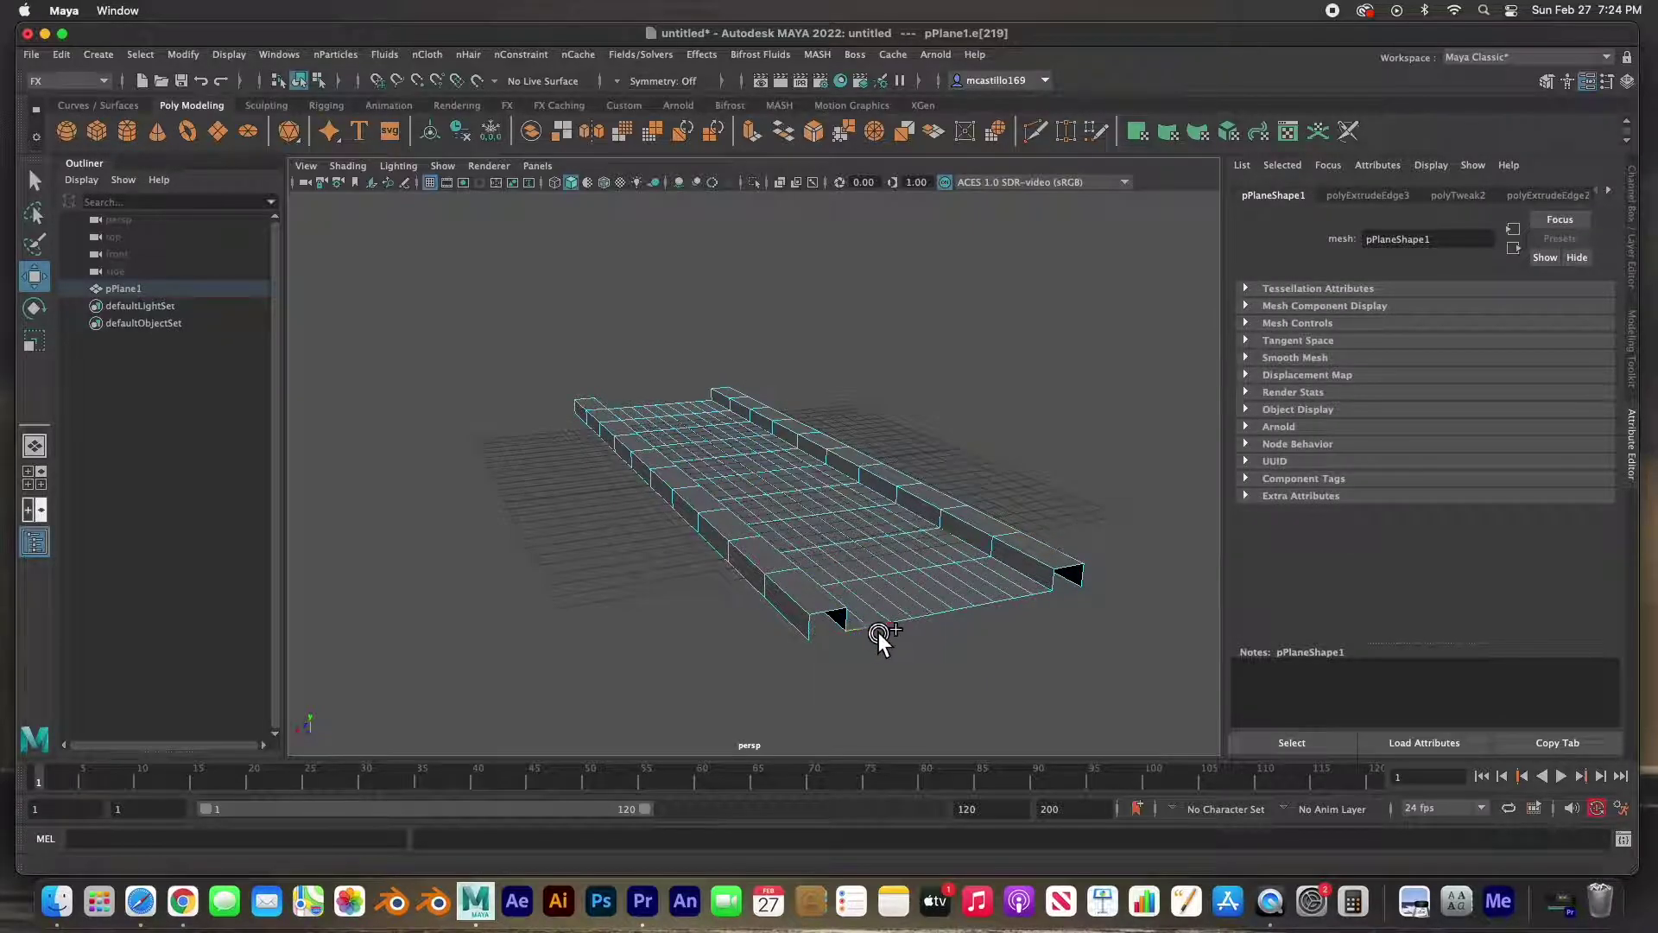
pyautogui.doubleClick(1042, 595)
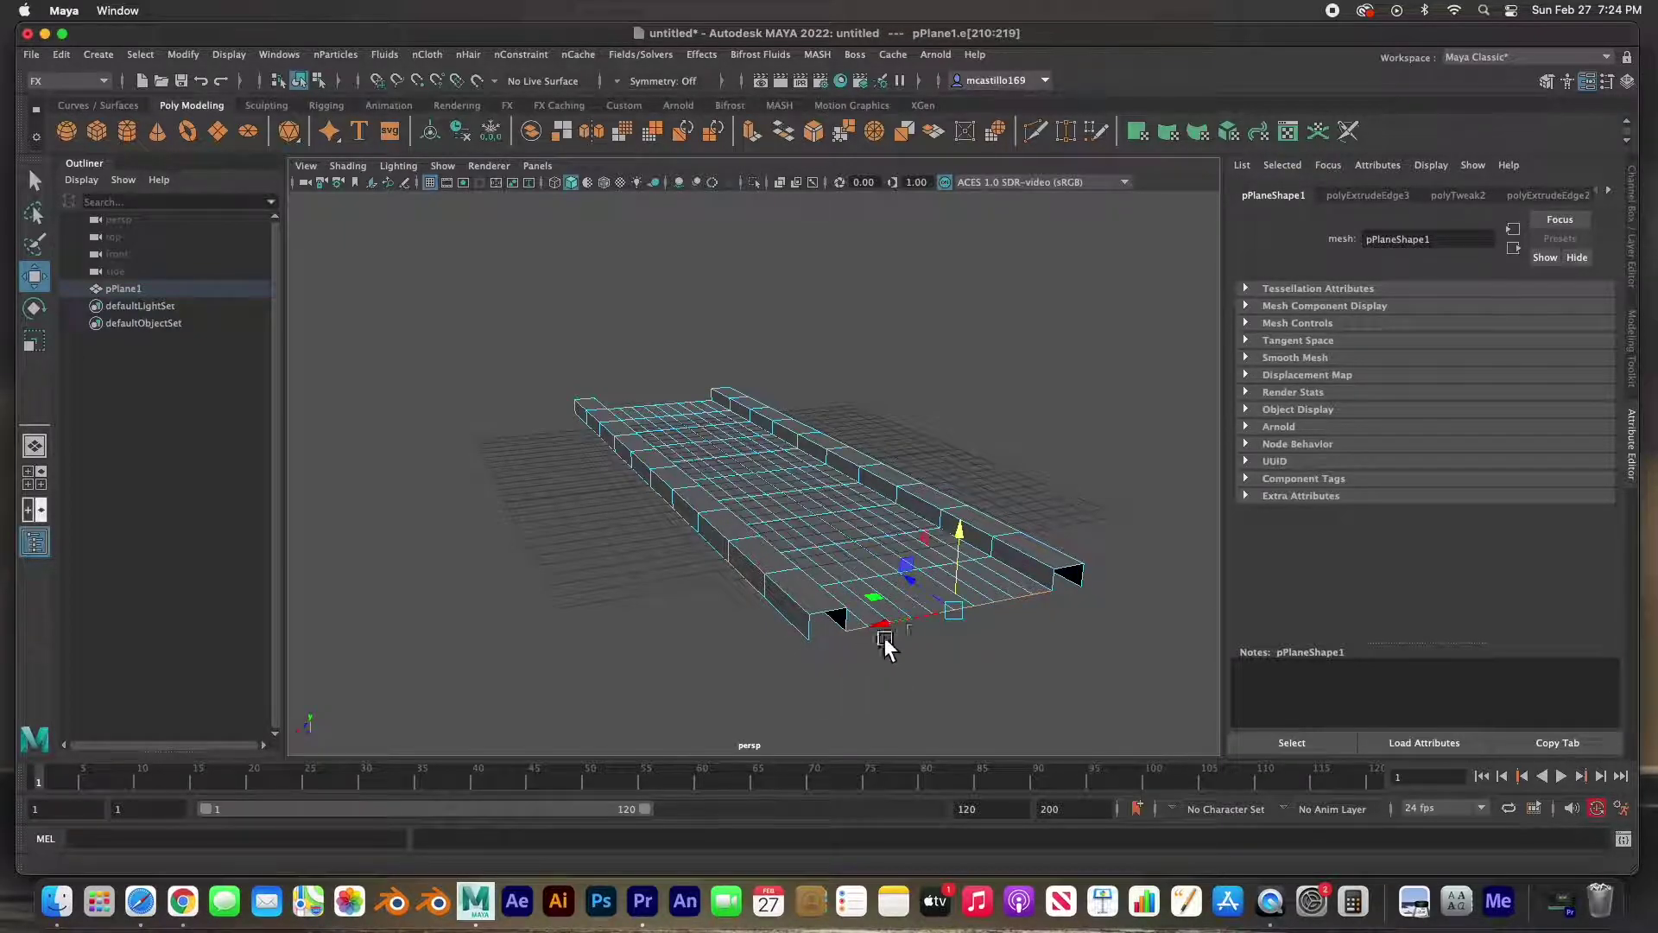
pyautogui.keyDown('alt'); pyautogui.moveTo(787, 666); pyautogui.dragTo(898, 647); pyautogui.keyUp('alt')
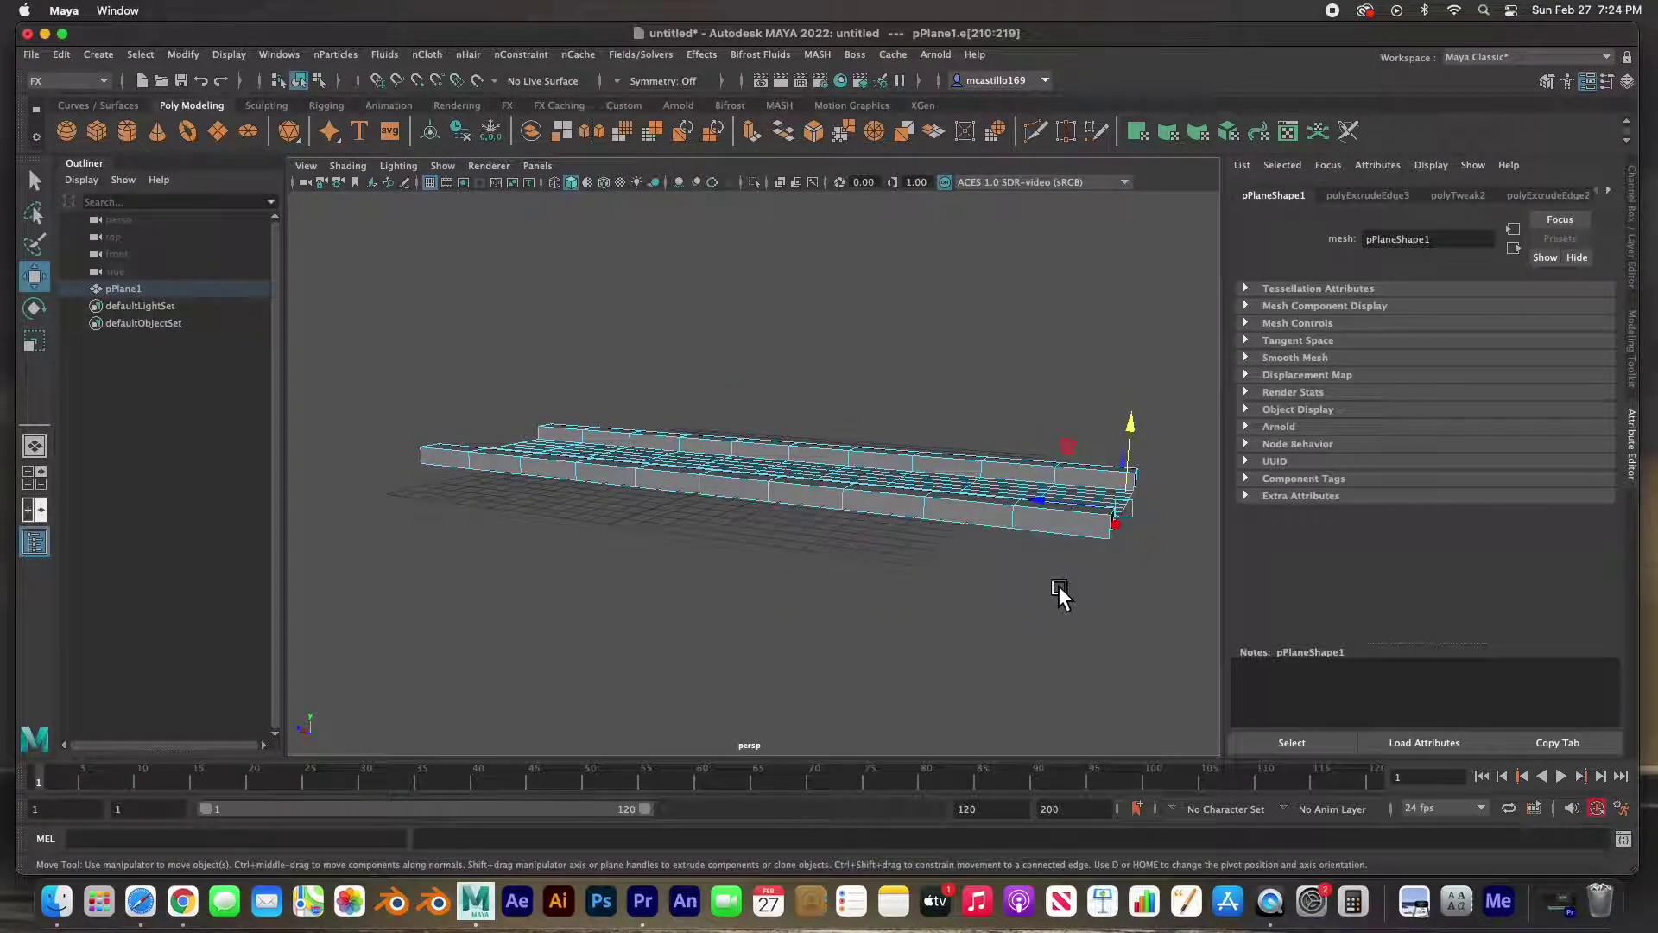
pyautogui.keyDown('alt'); pyautogui.moveTo(1070, 584); pyautogui.dragTo(839, 566, button='middle'); pyautogui.keyUp('alt')
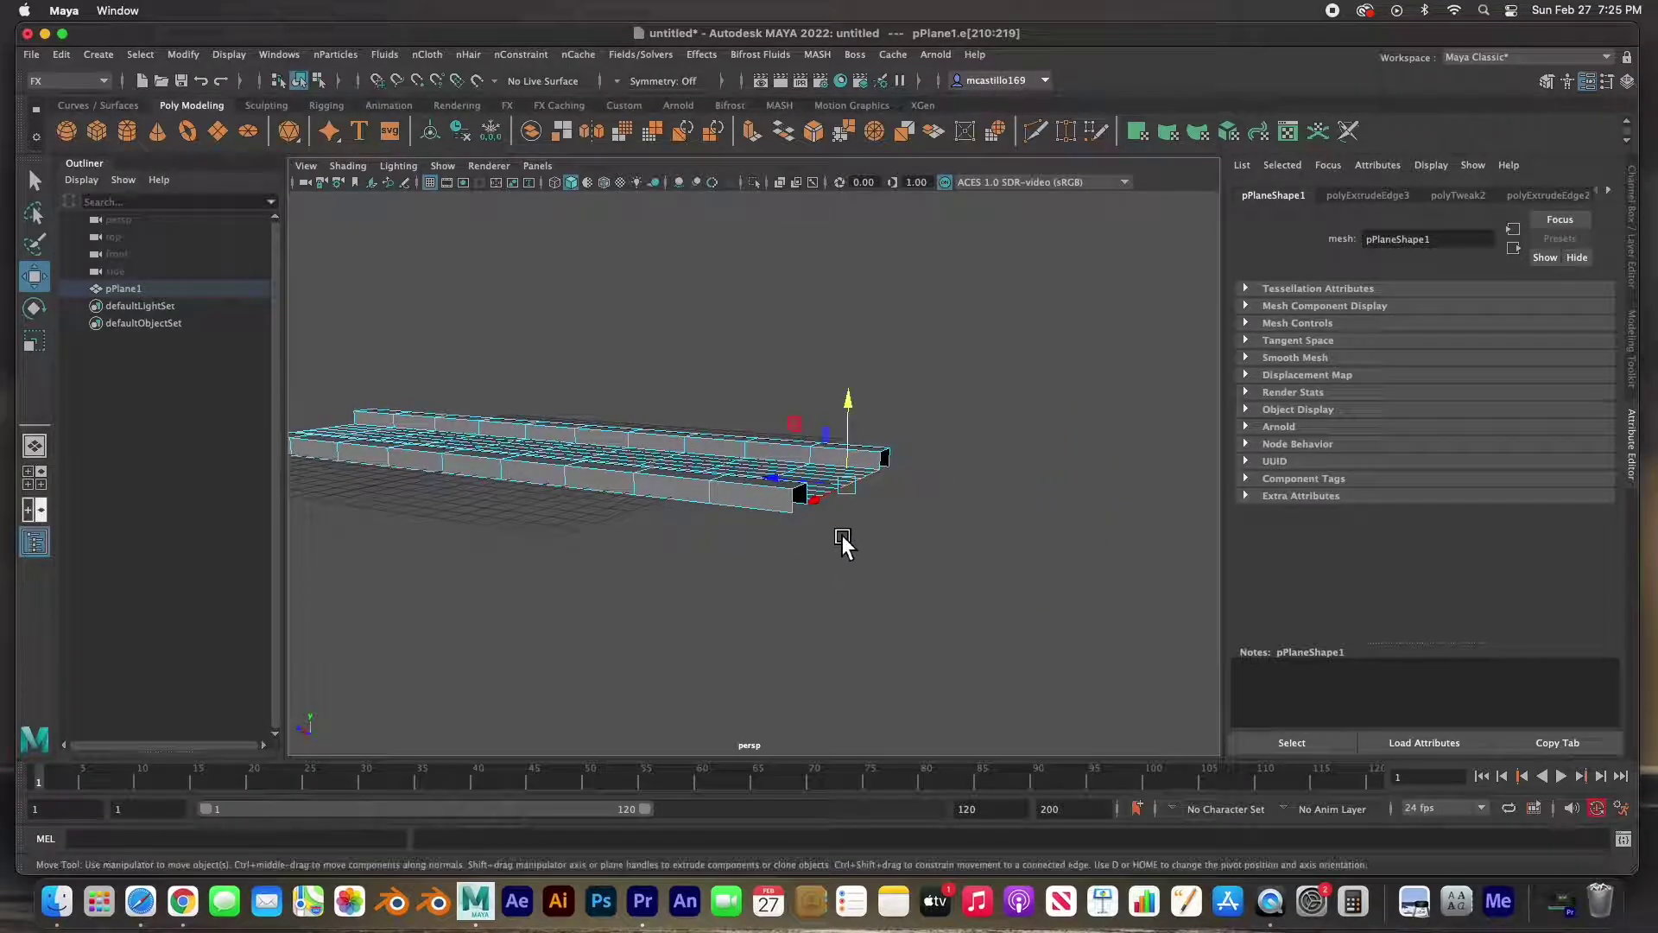
pyautogui.keyDown('shift'); pyautogui.moveTo(856, 448); pyautogui.dragTo(849, 484); pyautogui.keyUp('shift')
pyautogui.keyDown('shift'); pyautogui.moveTo(777, 551); pyautogui.dragTo(972, 272); pyautogui.keyUp('shift')
# Step: Extrude the side edges of the pit floor upward to close the pit's sides
pyautogui.keyDown('alt'); pyautogui.moveTo(681, 593); pyautogui.dragTo(983, 603); pyautogui.keyUp('alt')
pyautogui.click(983, 598)
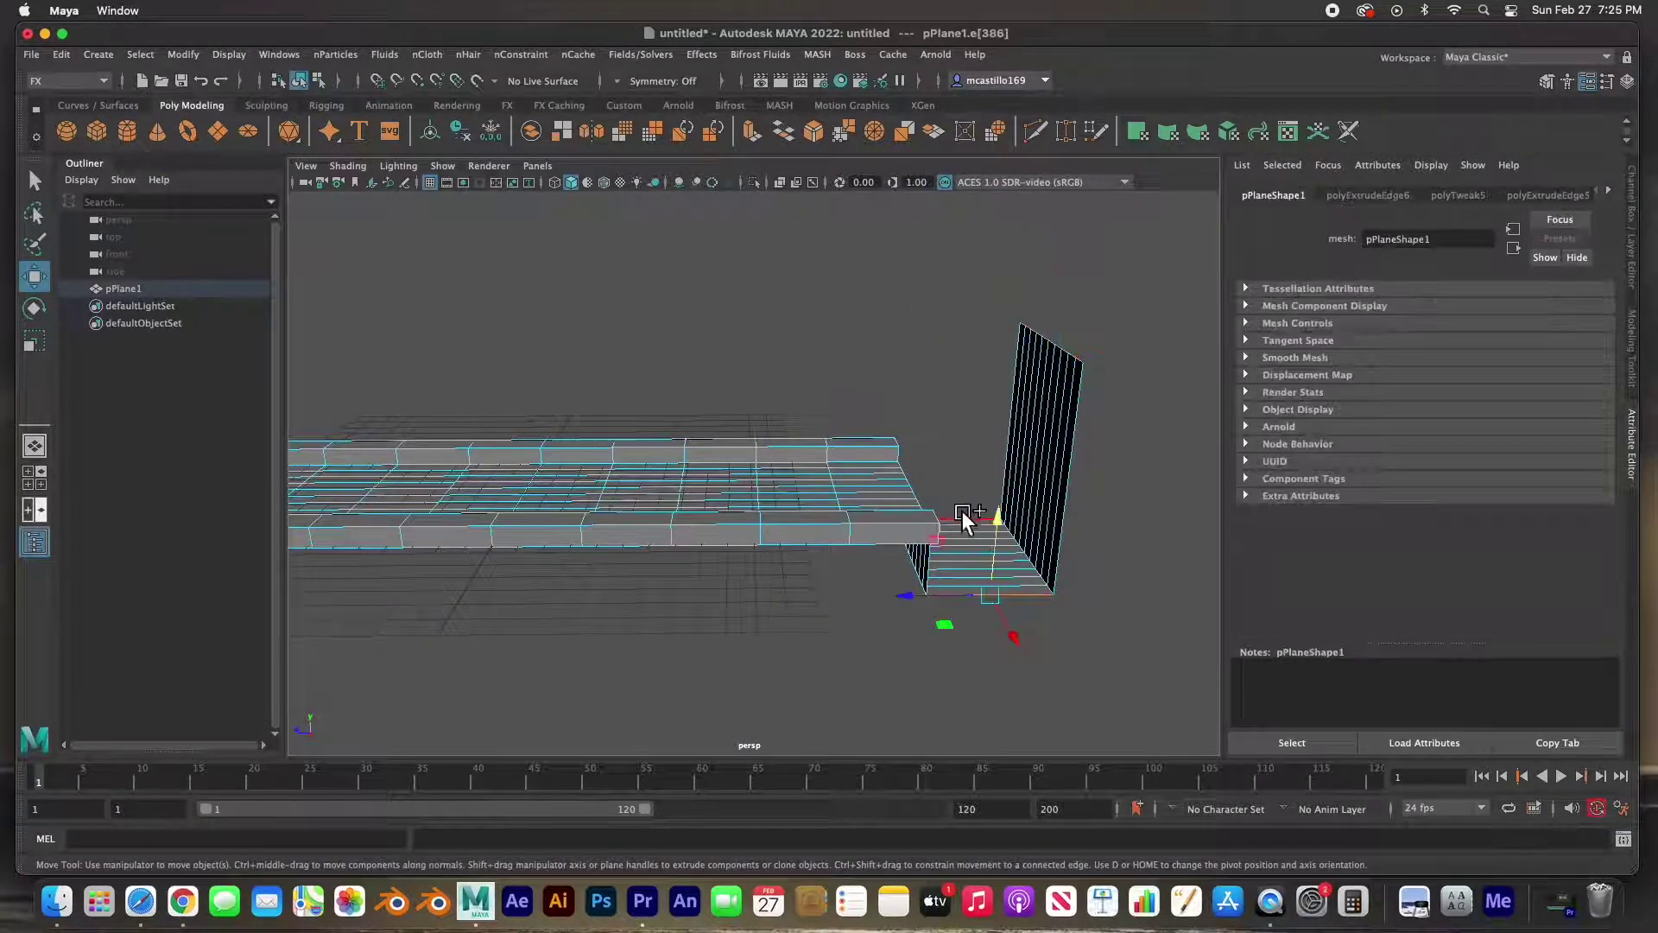
pyautogui.keyDown('shift'); pyautogui.moveTo(973, 498); pyautogui.dragTo(977, 445); pyautogui.keyUp('shift')
pyautogui.click(908, 405)
pyautogui.keyDown('alt'); pyautogui.moveTo(835, 501); pyautogui.dragTo(1010, 506); pyautogui.keyUp('alt')
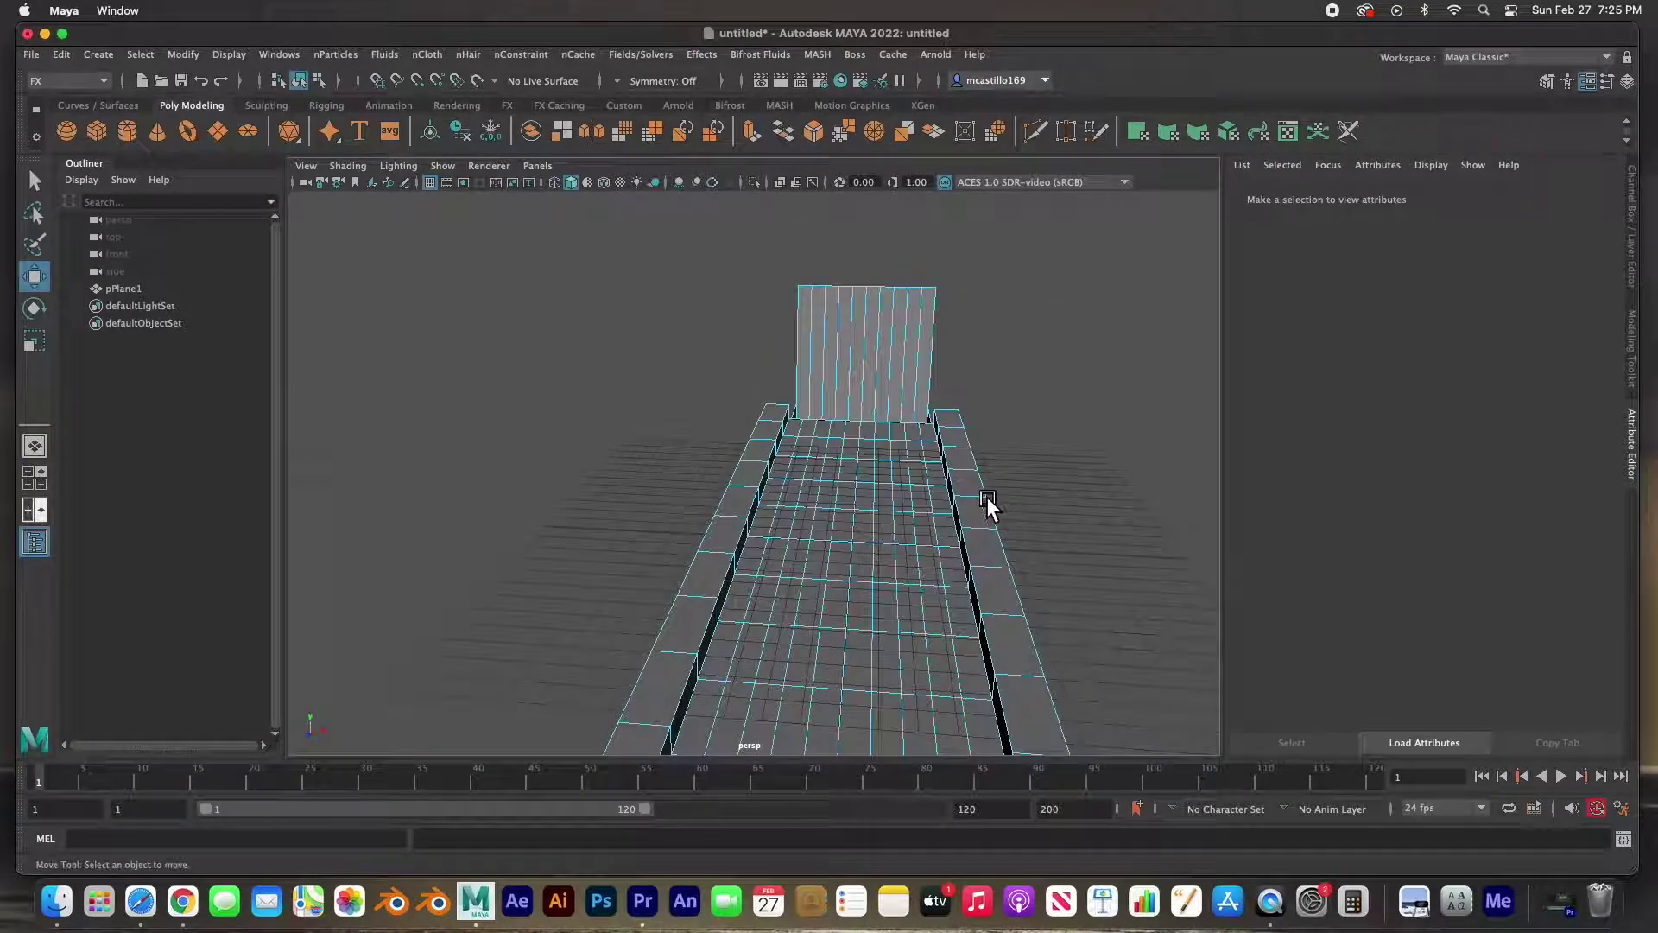
pyautogui.keyDown('alt'); pyautogui.moveTo(898, 562); pyautogui.dragTo(704, 549); pyautogui.keyUp('alt')
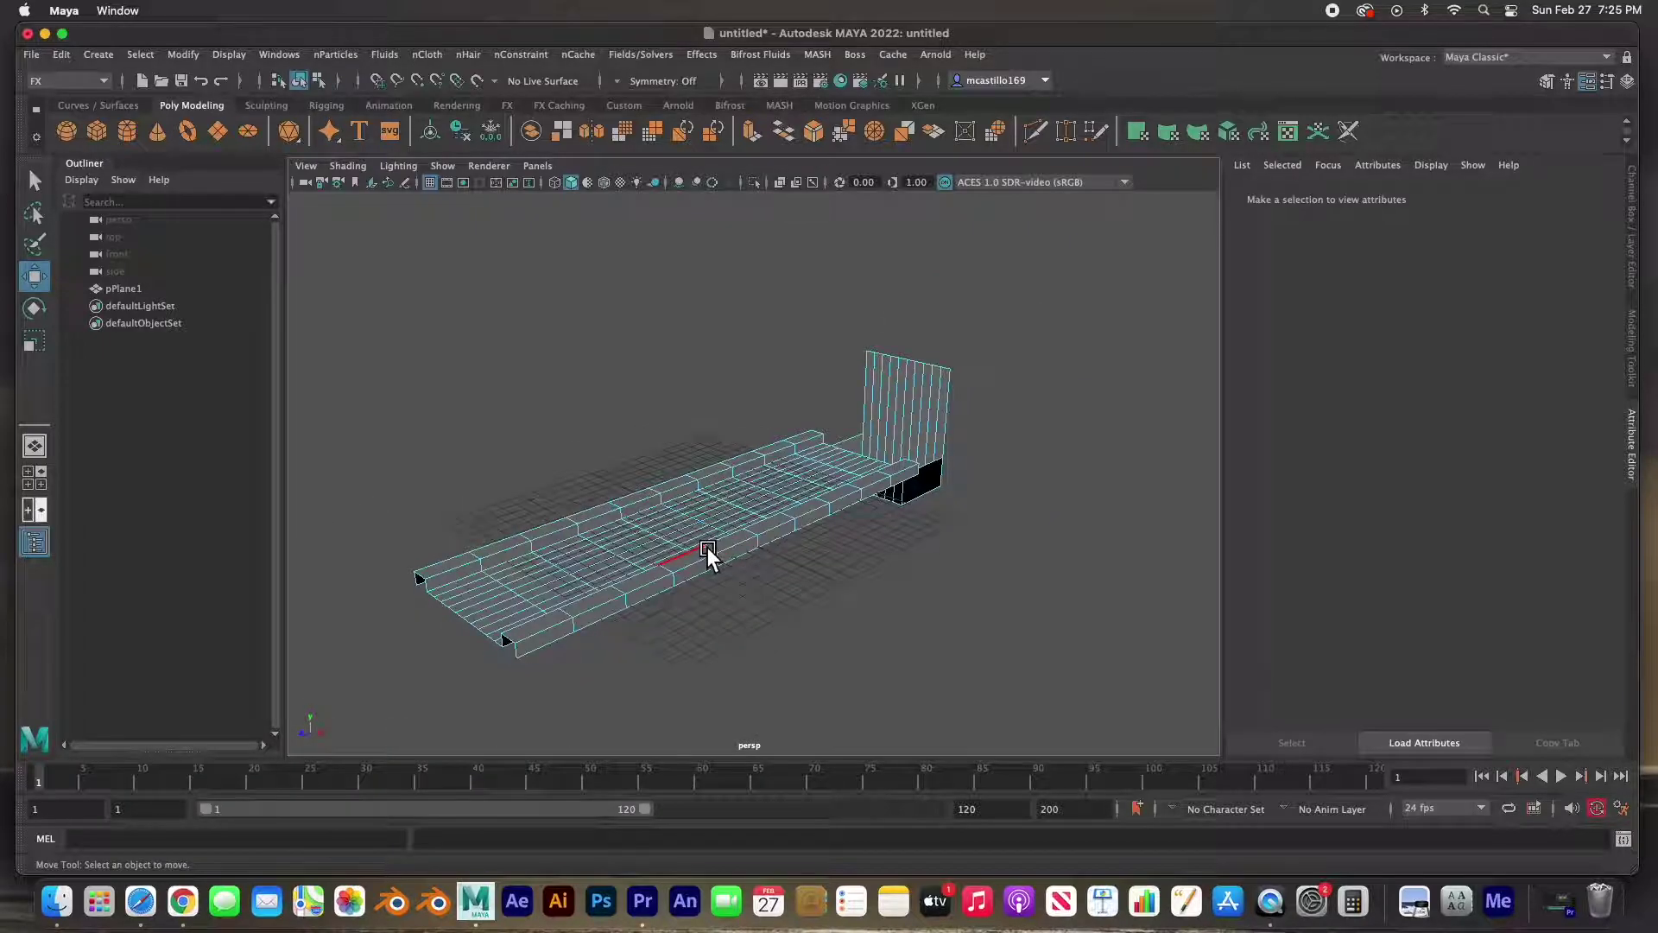
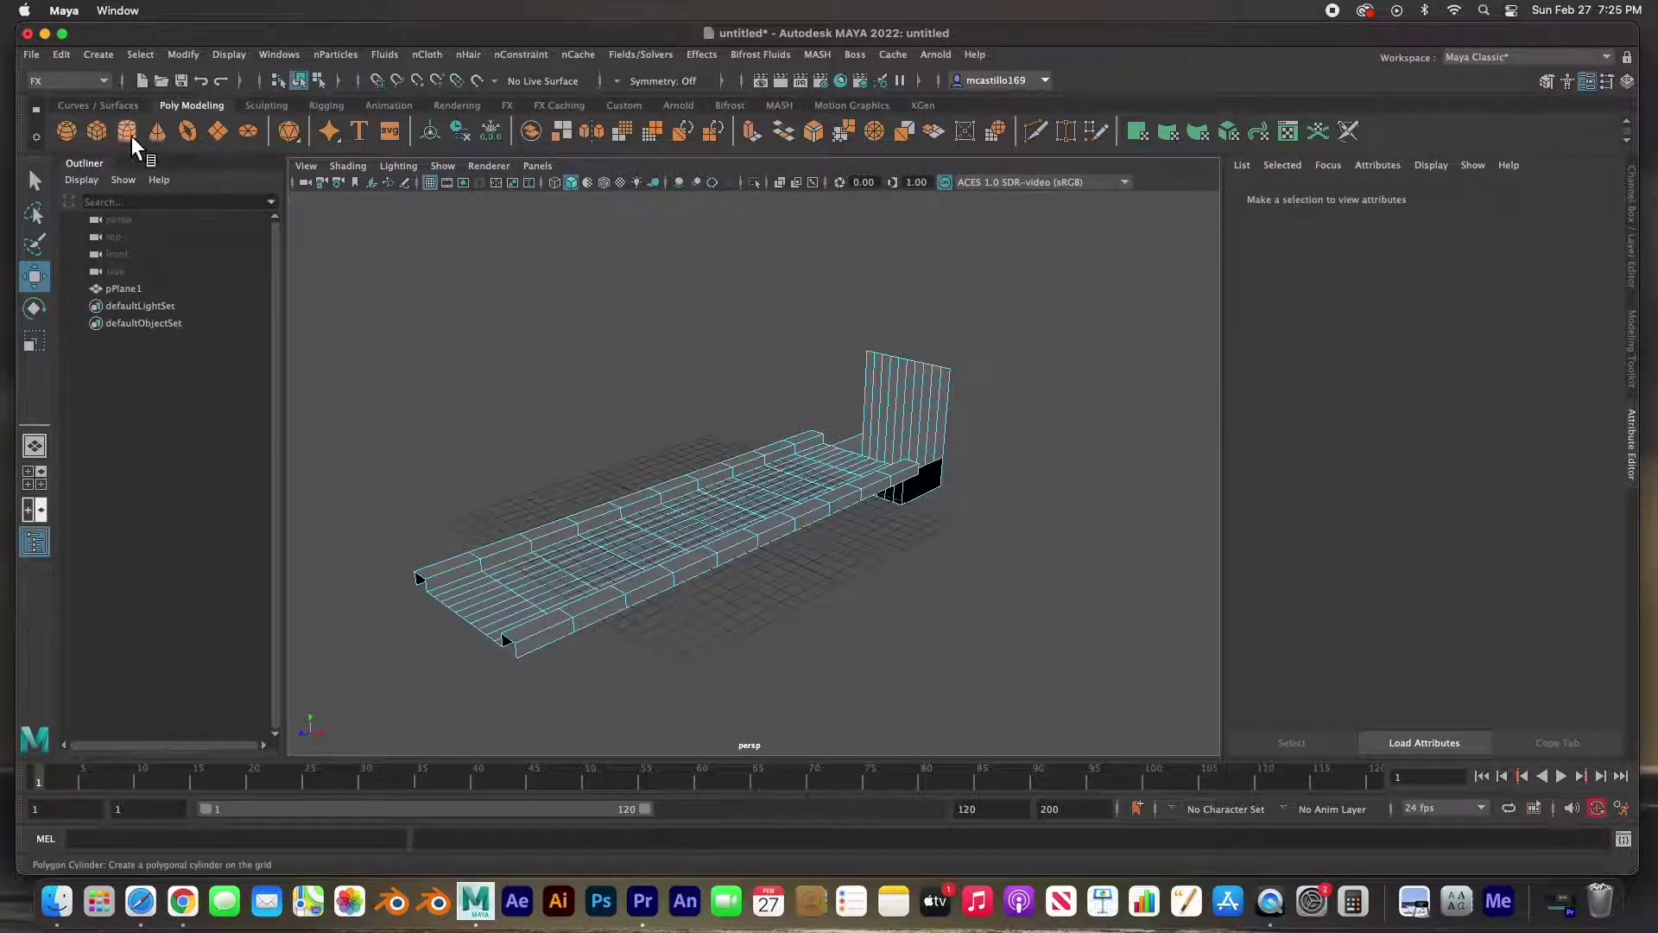
# Step: Create a polygon cylinder, raise it above the lane, scale it uniformly to about 0.65 and stretch it taller
pyautogui.moveTo(702, 459); pyautogui.dragTo(693, 356)
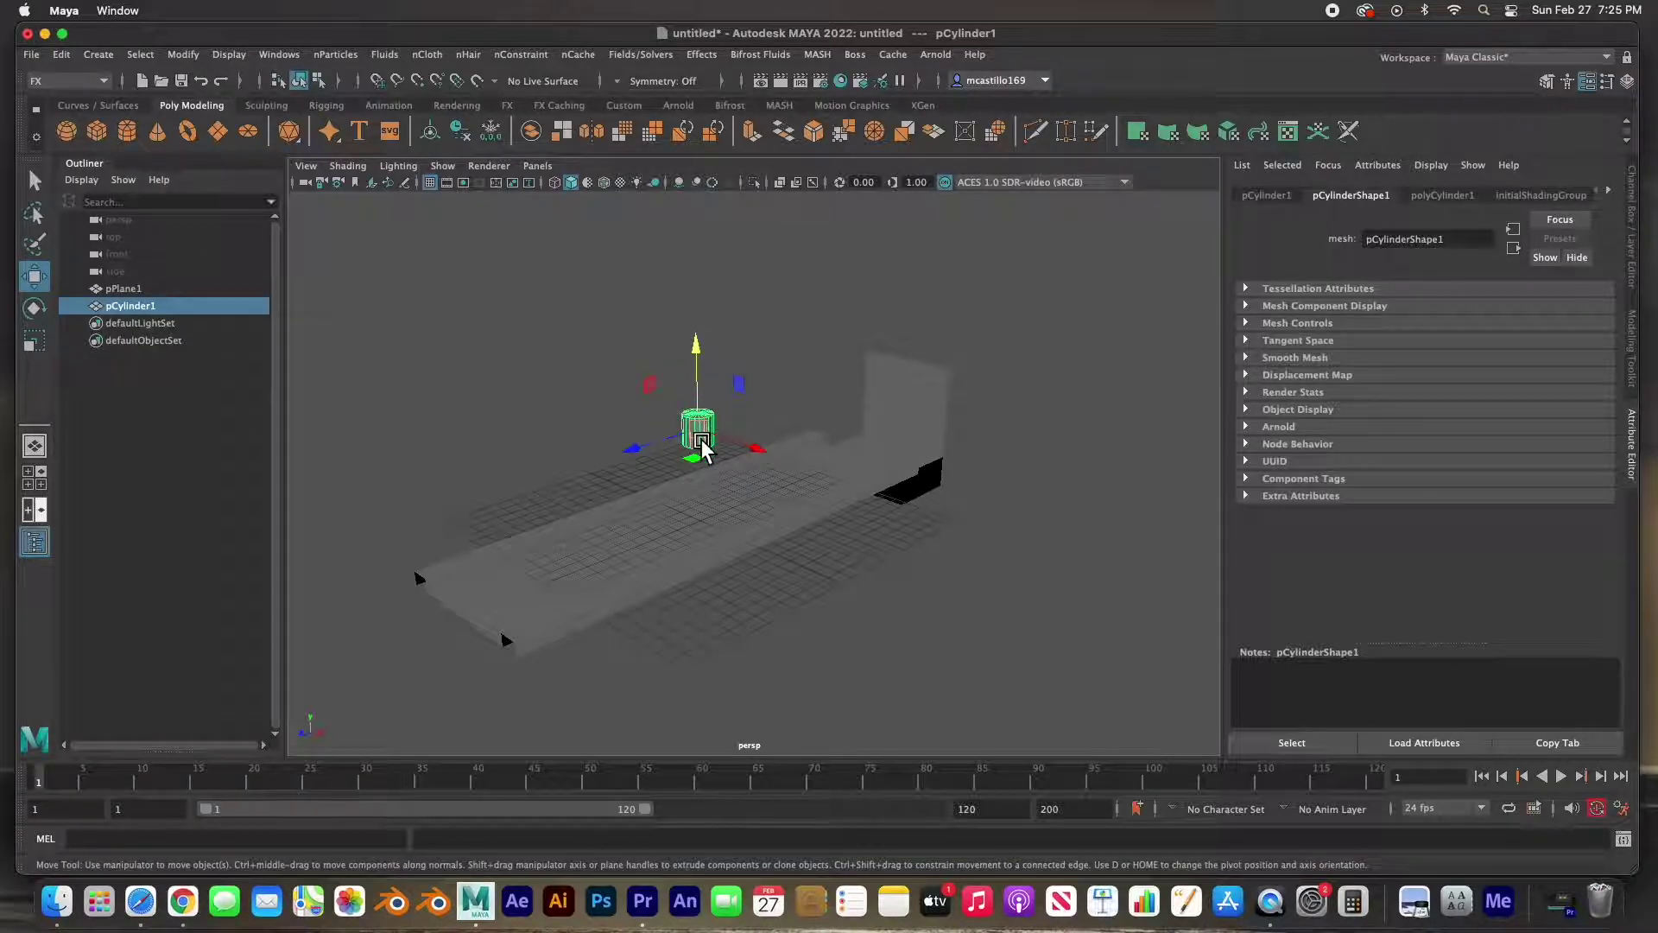
pyautogui.press('f')
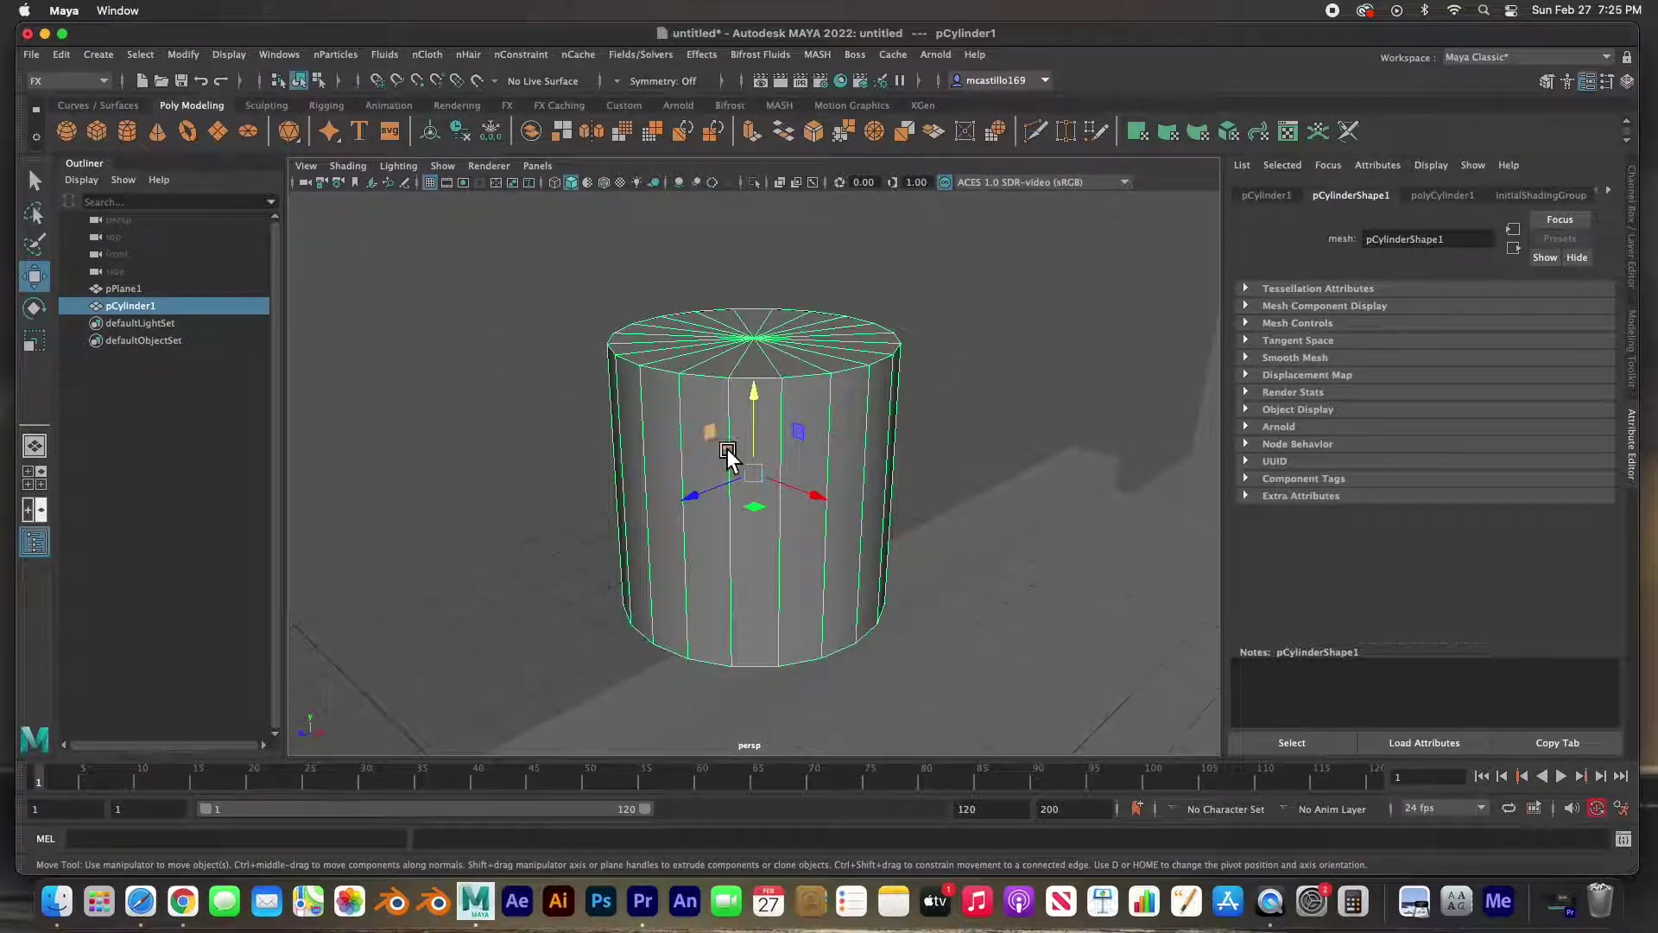
pyautogui.press('r')
pyautogui.moveTo(755, 480); pyautogui.dragTo(683, 468)
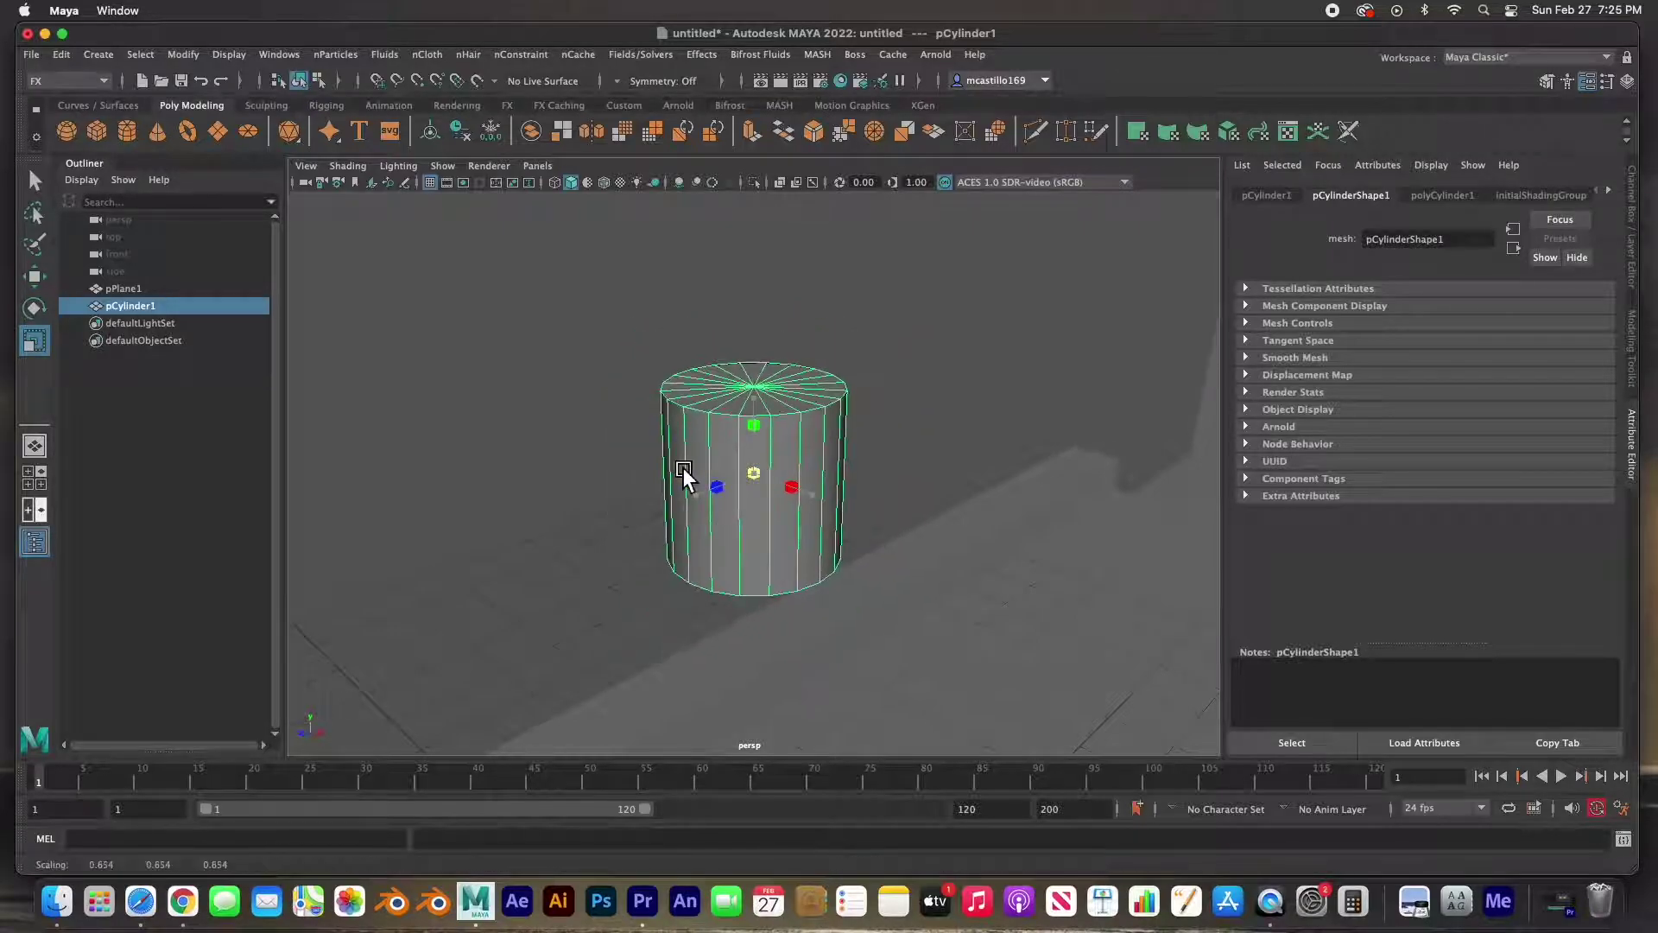
pyautogui.moveTo(754, 398); pyautogui.dragTo(553, 438)
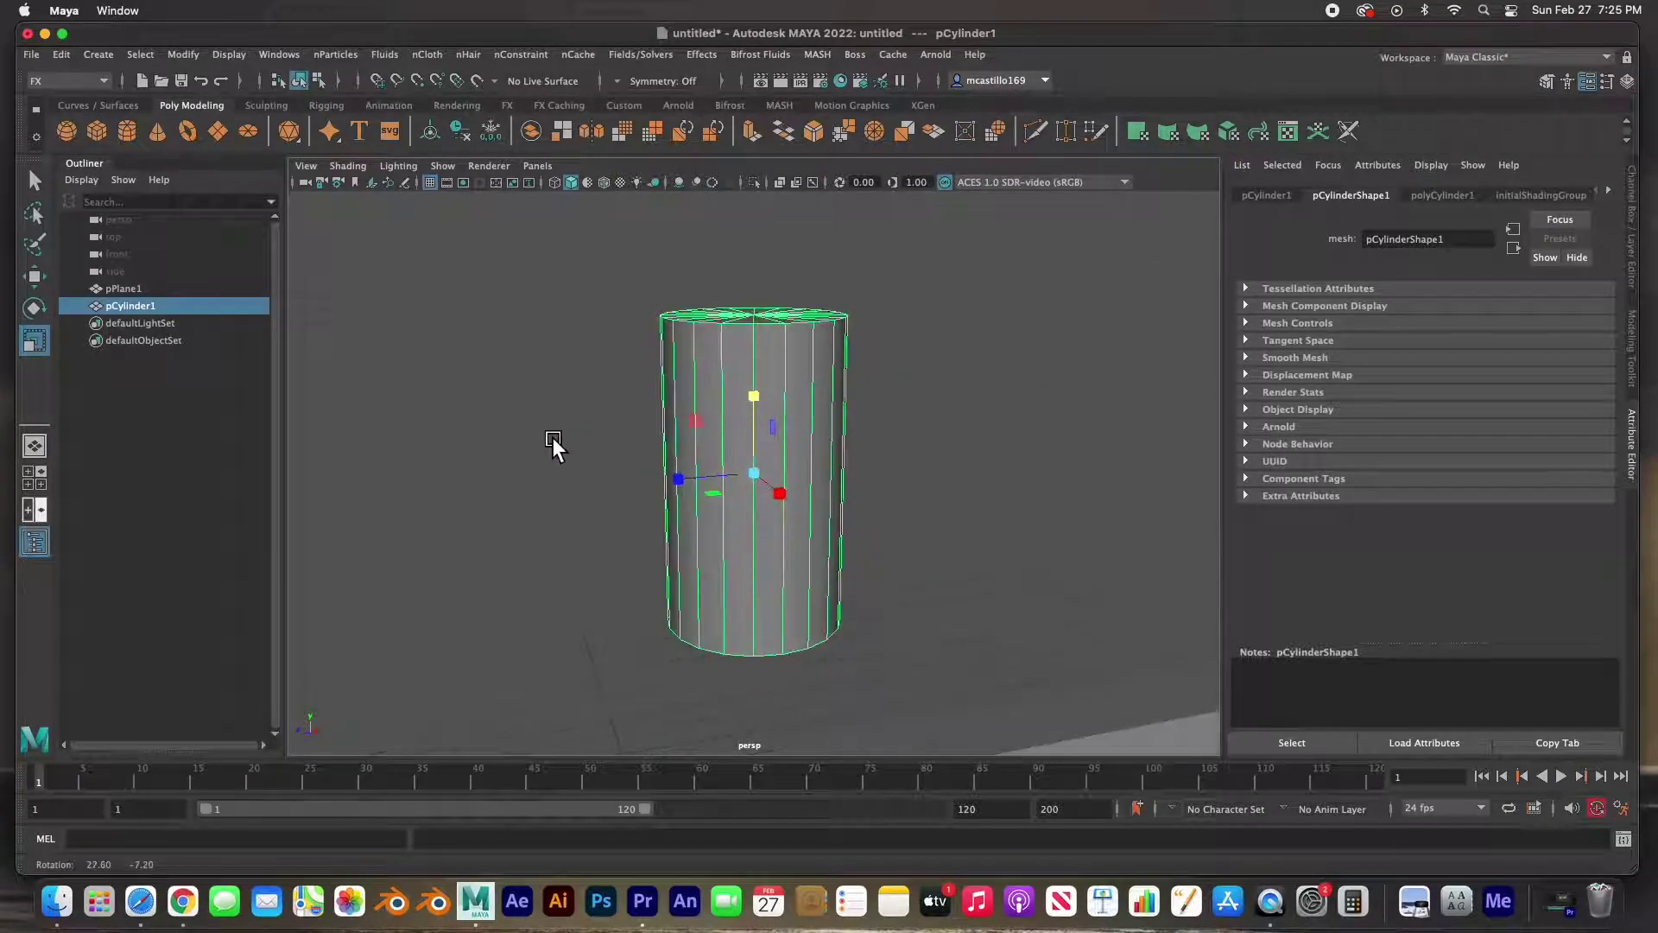
# Step: Set the cylinder's height subdivisions to 4 and scale its three middle edge loops outward into a barrel shape
pyautogui.click(1437, 197)
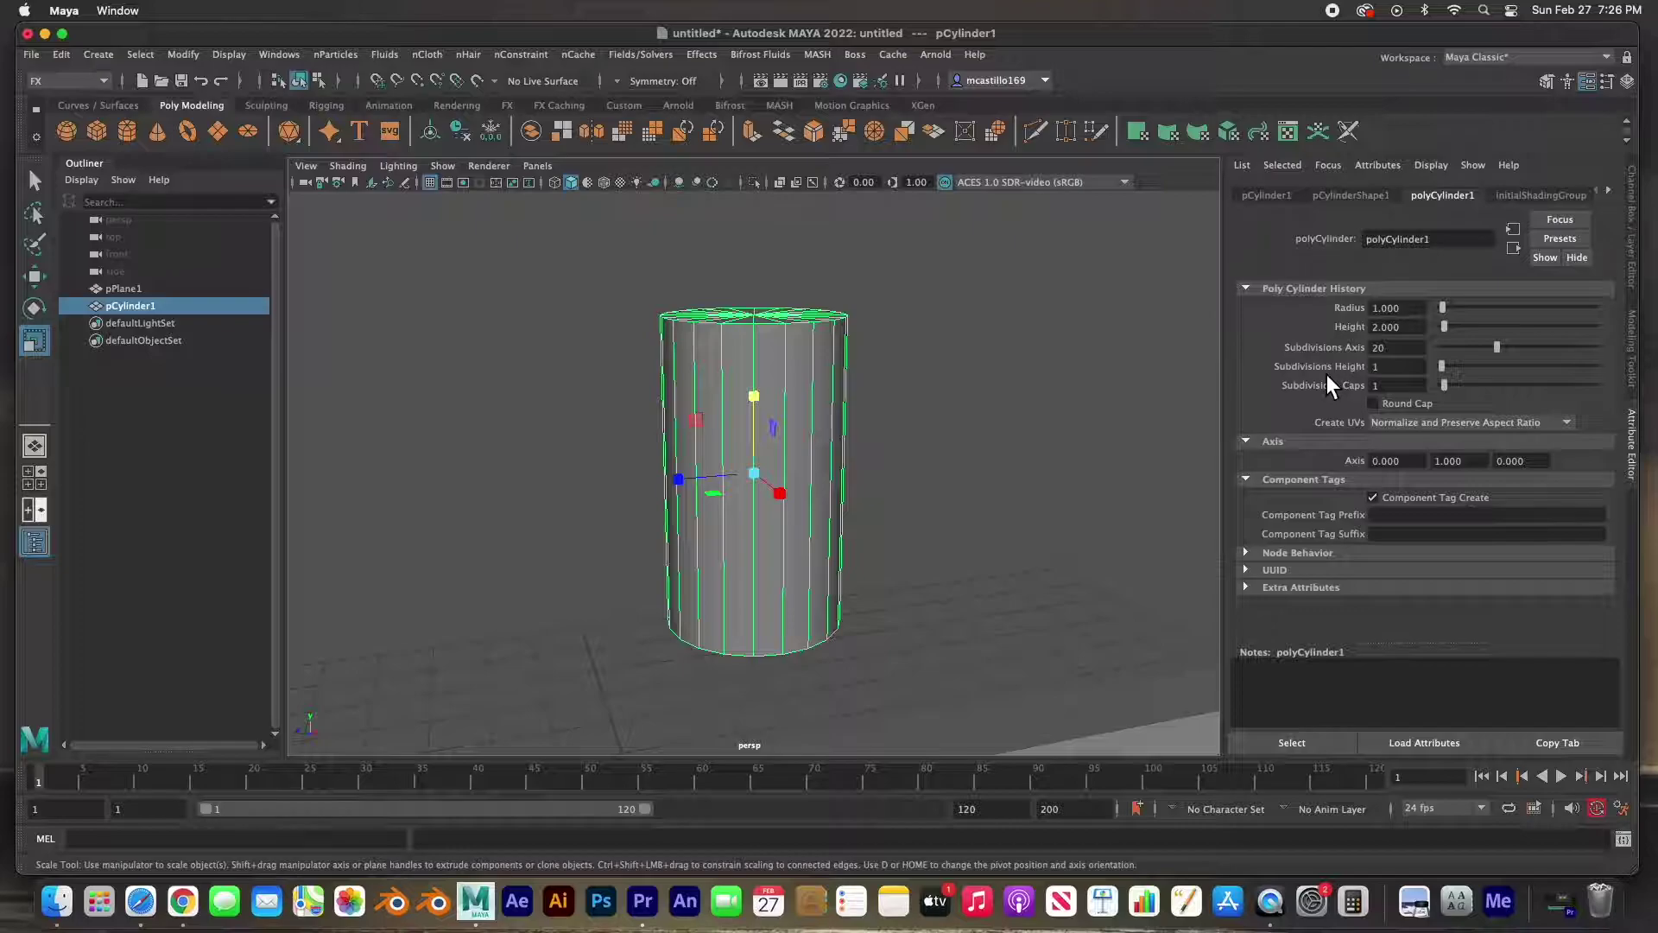
pyautogui.moveTo(1442, 366); pyautogui.dragTo(1455, 369)
pyautogui.rightClick(737, 364)
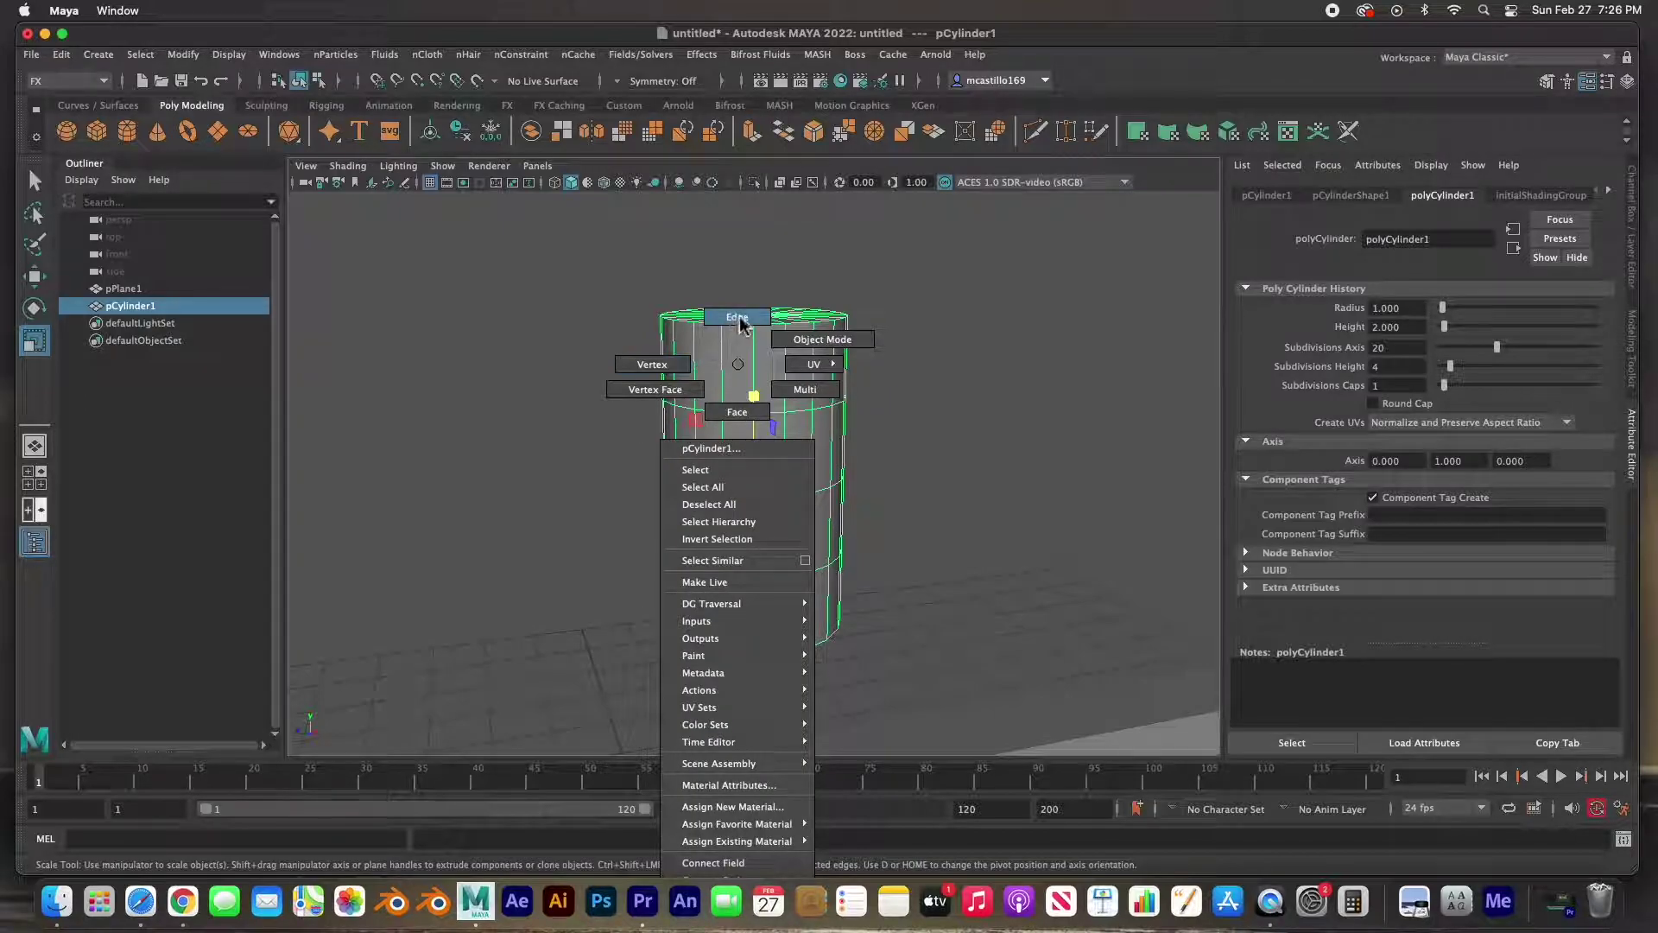
pyautogui.click(673, 374)
pyautogui.moveTo(595, 370); pyautogui.dragTo(899, 586)
pyautogui.doubleClick(807, 415)
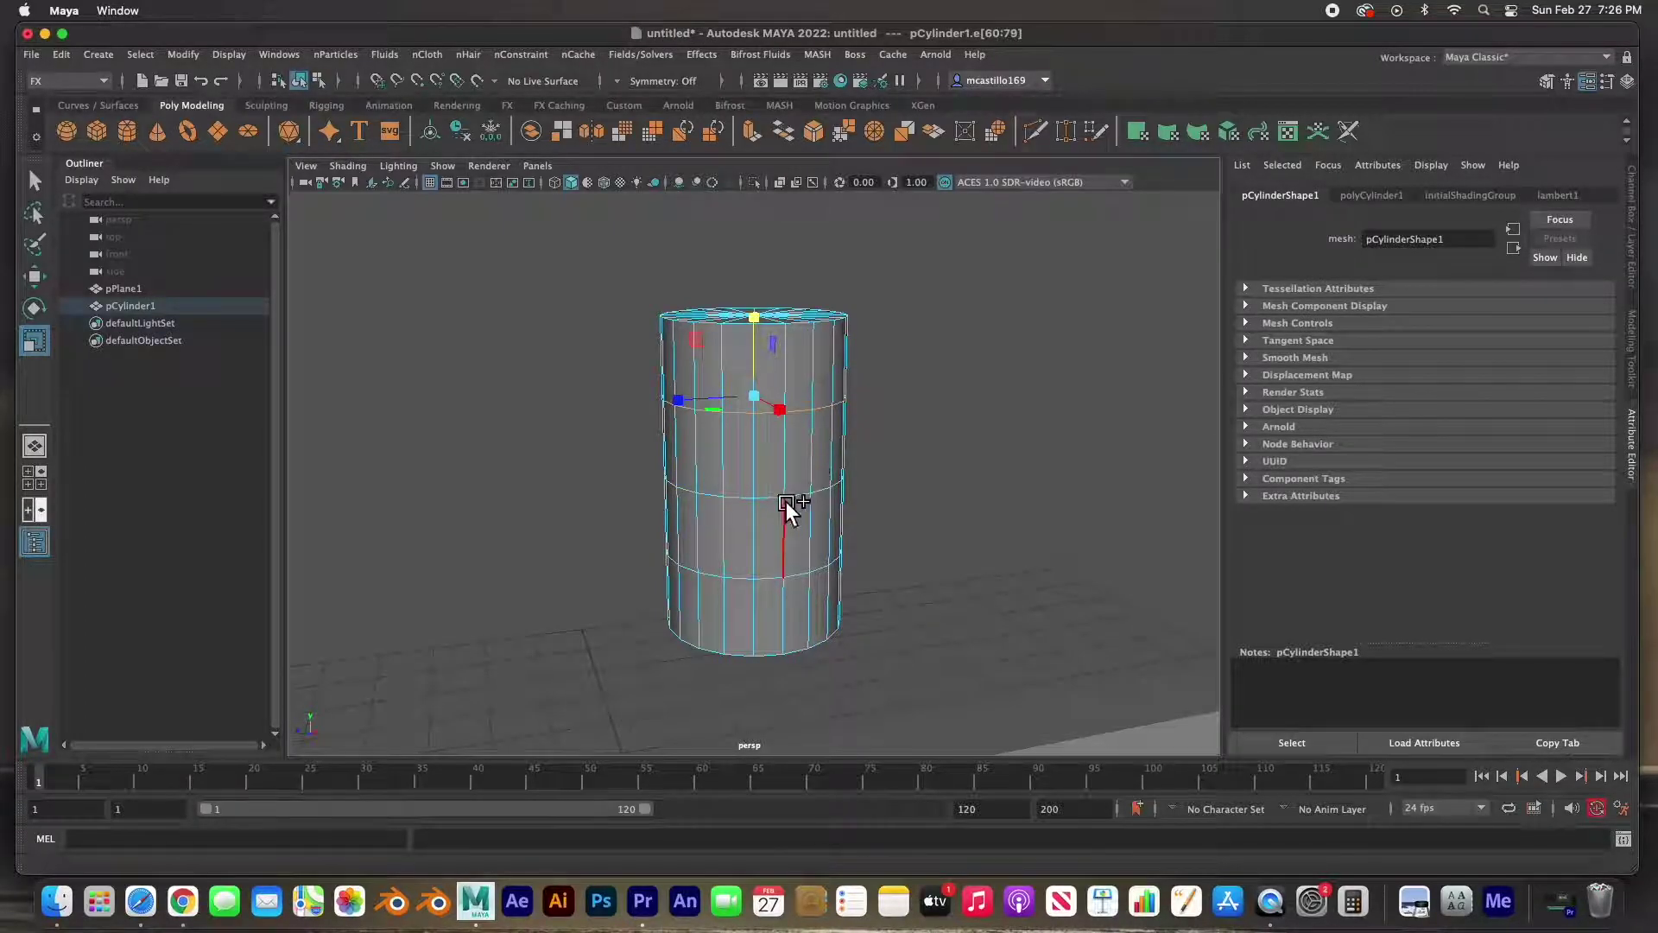
pyautogui.keyDown('shift'); pyautogui.doubleClick(778, 579); pyautogui.keyUp('shift')
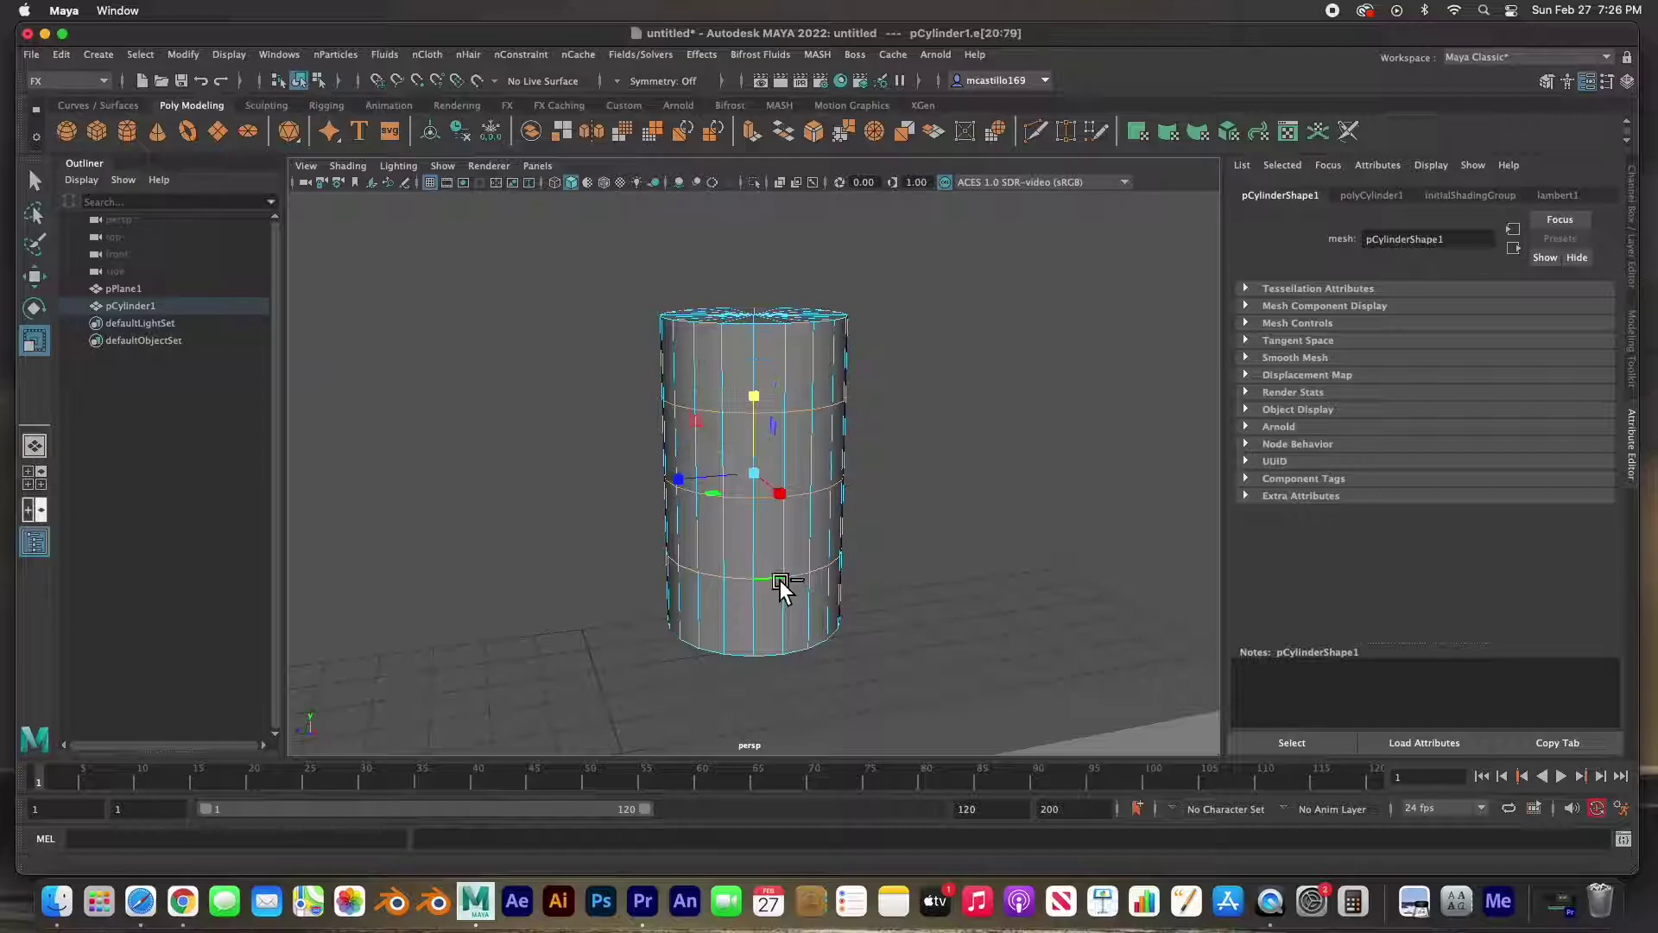
pyautogui.moveTo(754, 472); pyautogui.dragTo(712, 548)
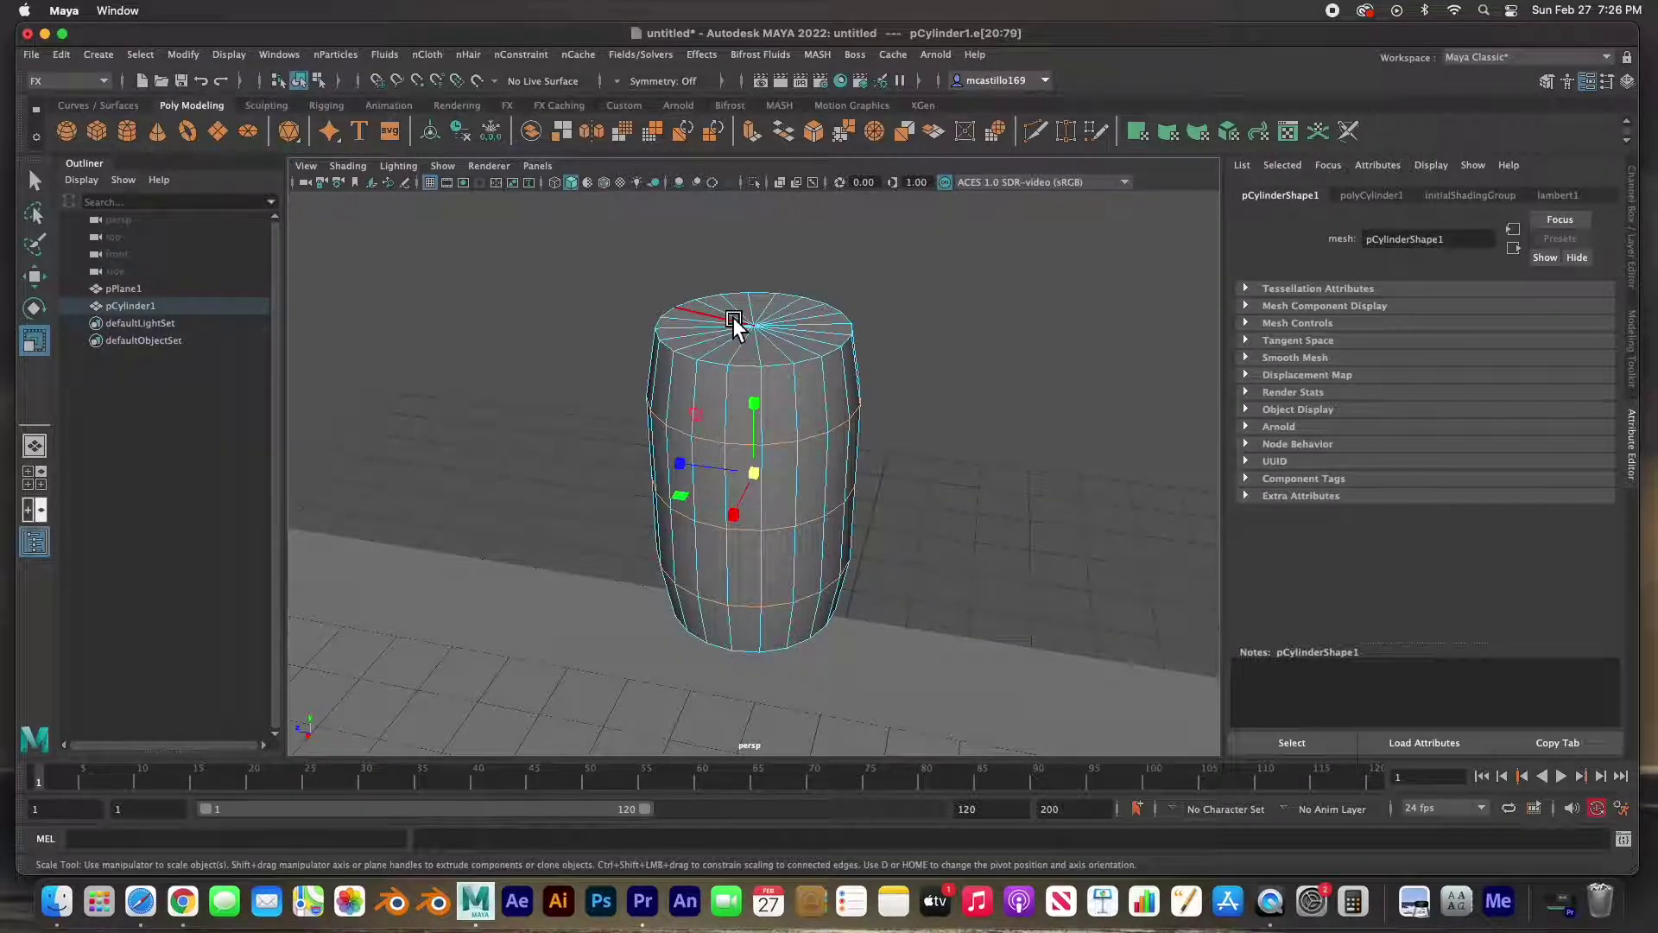
# Step: Extrude the barrel's top cap faces upward and scale them inward to about 0.6 to start the pin's shoulder
pyautogui.moveTo(727, 314); pyautogui.dragTo(727, 355, button='right')
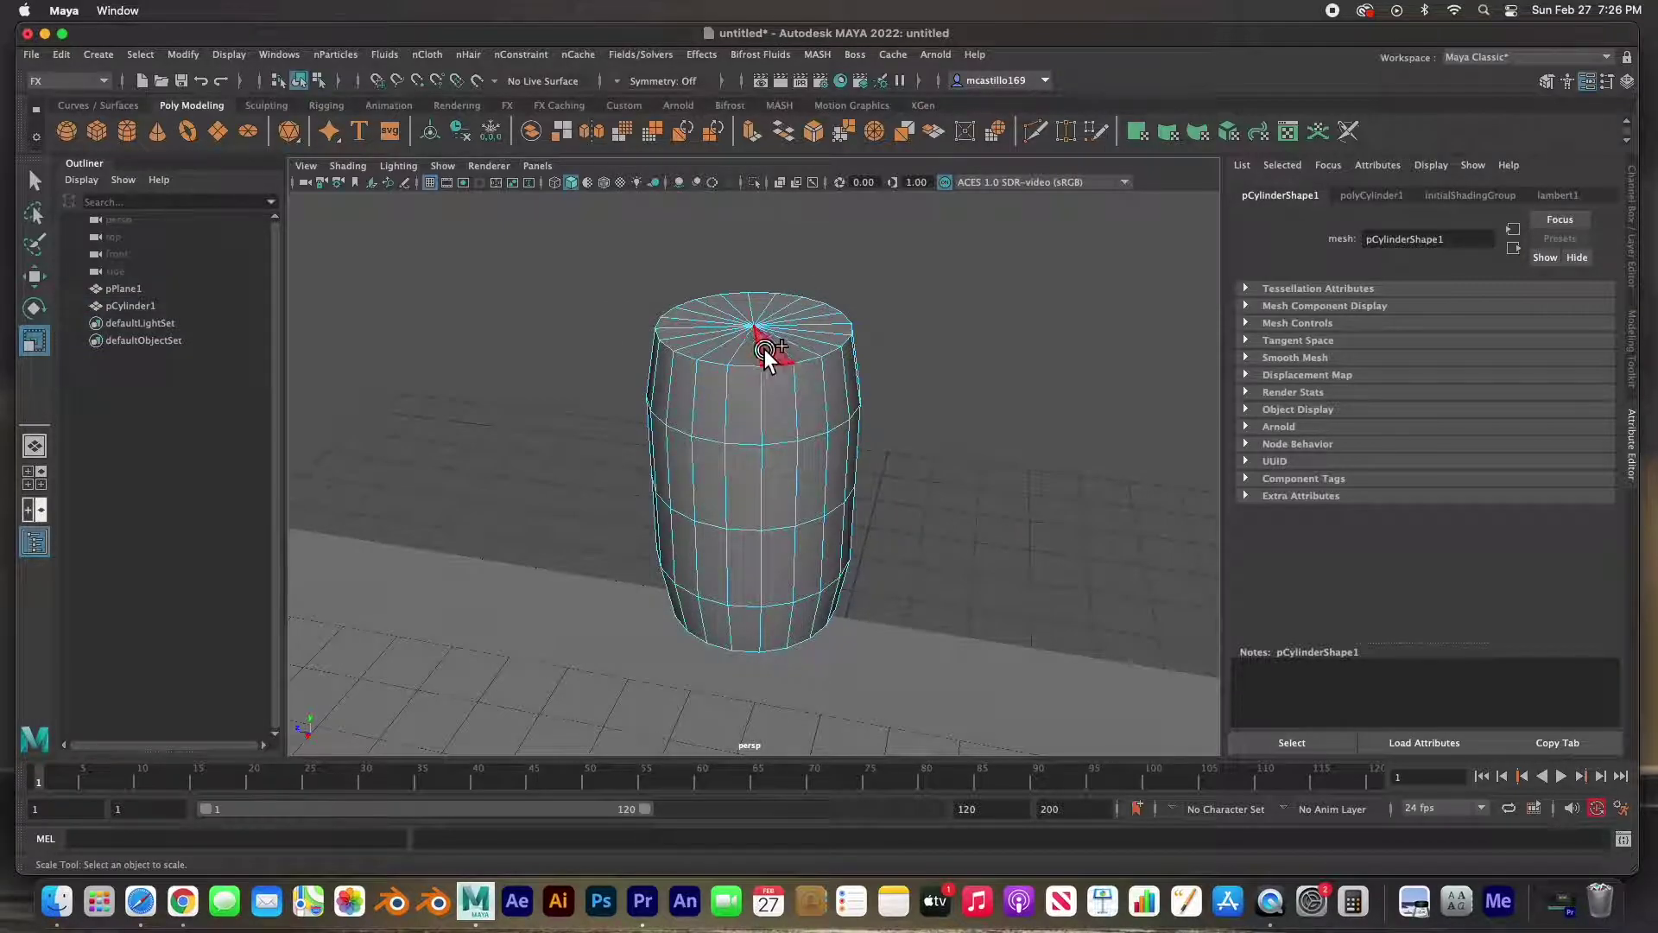
pyautogui.moveTo(774, 348)
pyautogui.mouseDown()
pyautogui.moveTo(742, 349)
pyautogui.moveTo(732, 326)
pyautogui.mouseUp()
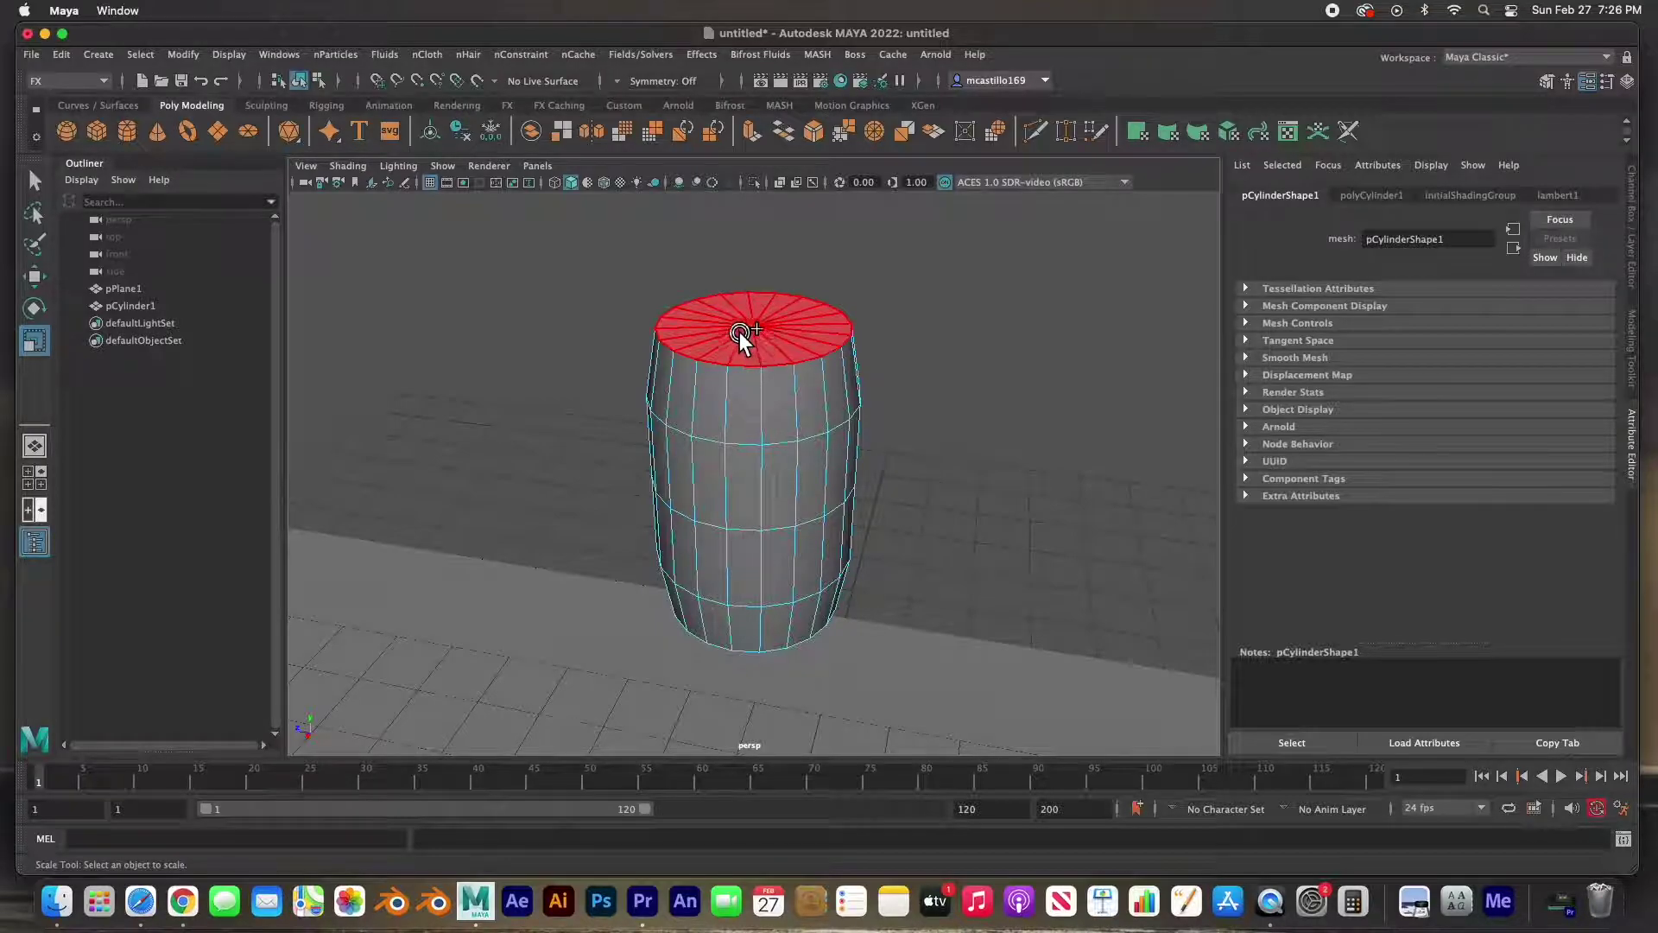
pyautogui.moveTo(789, 330); pyautogui.dragTo(755, 335)
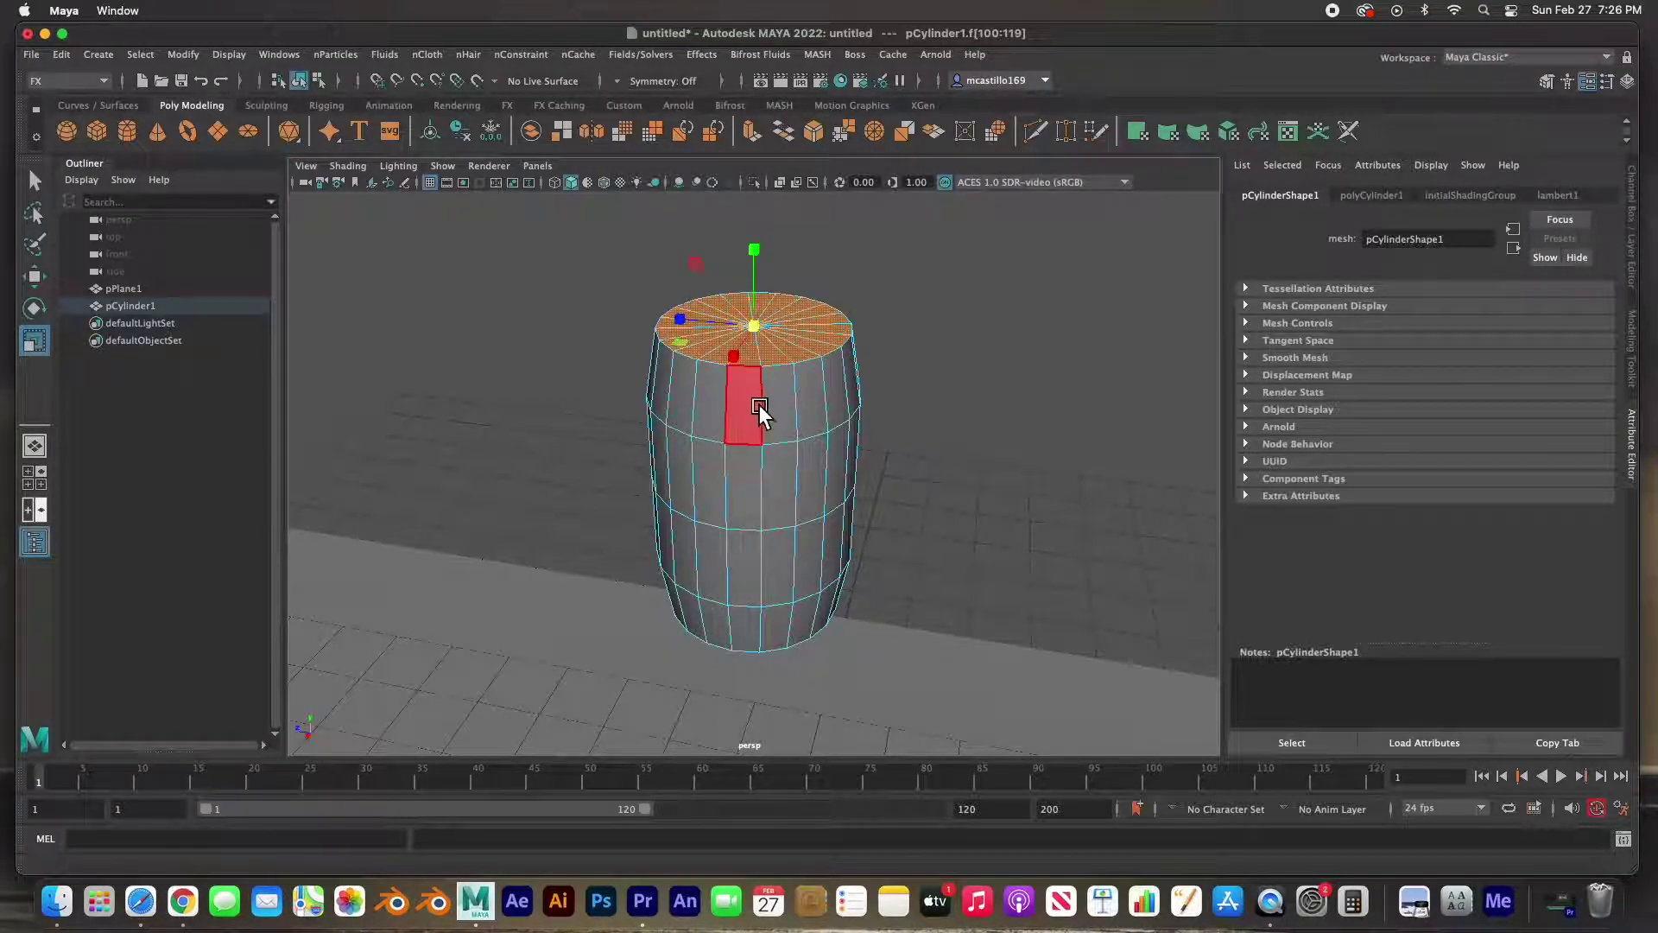
pyautogui.press('space')
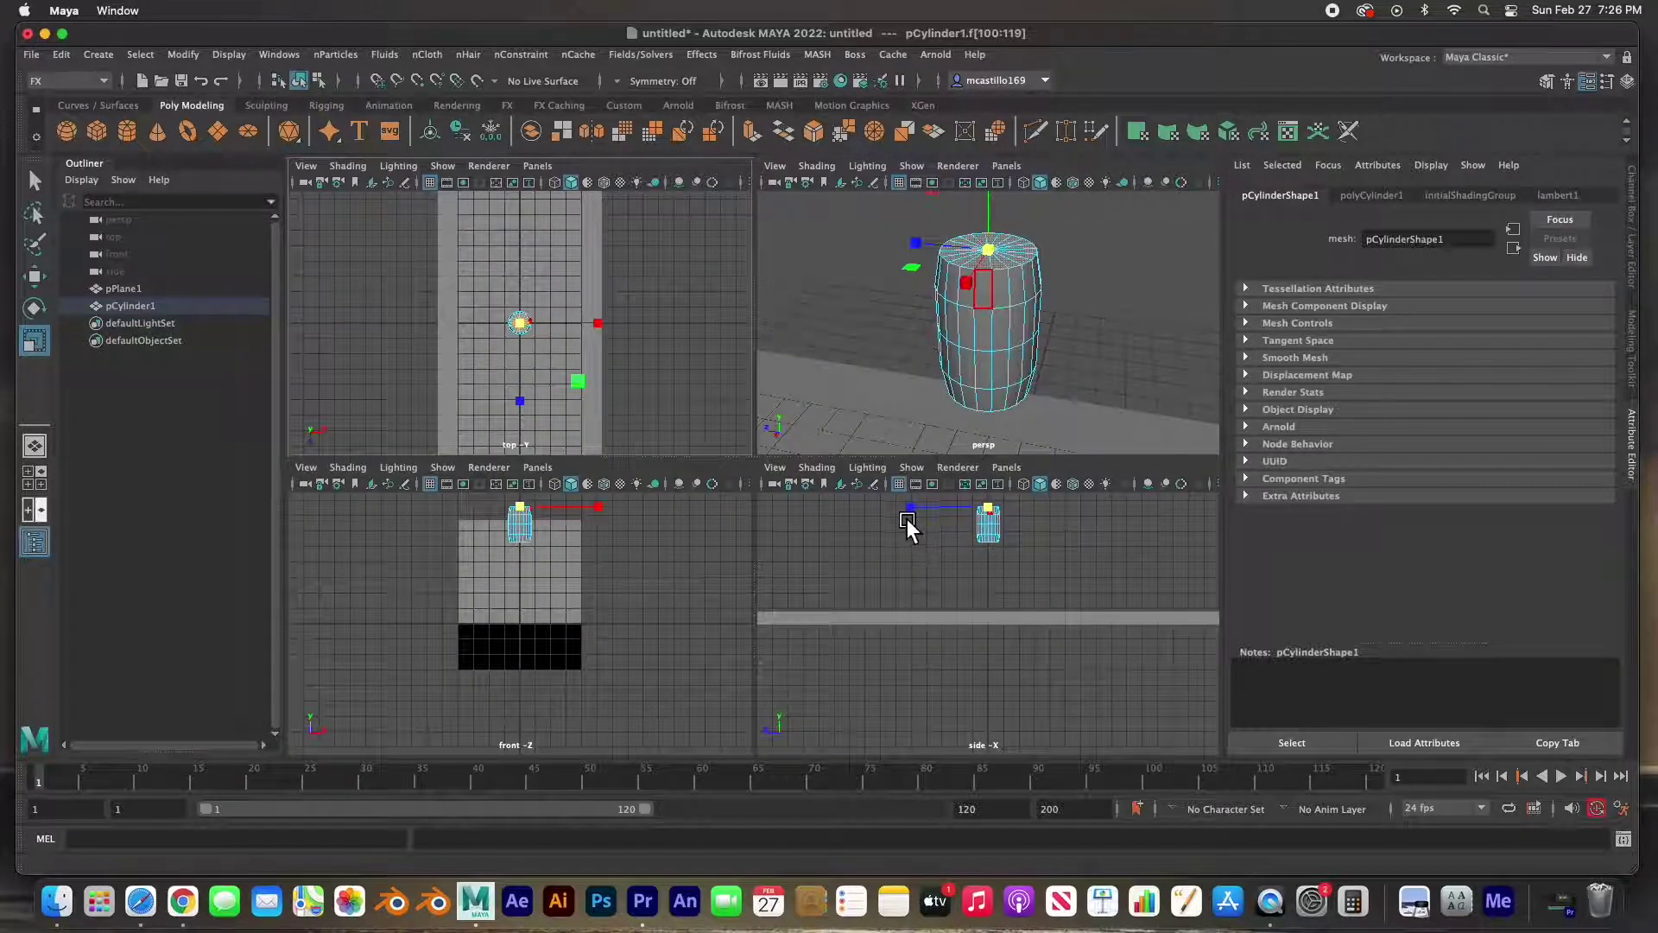
pyautogui.press('space')
pyautogui.press('f')
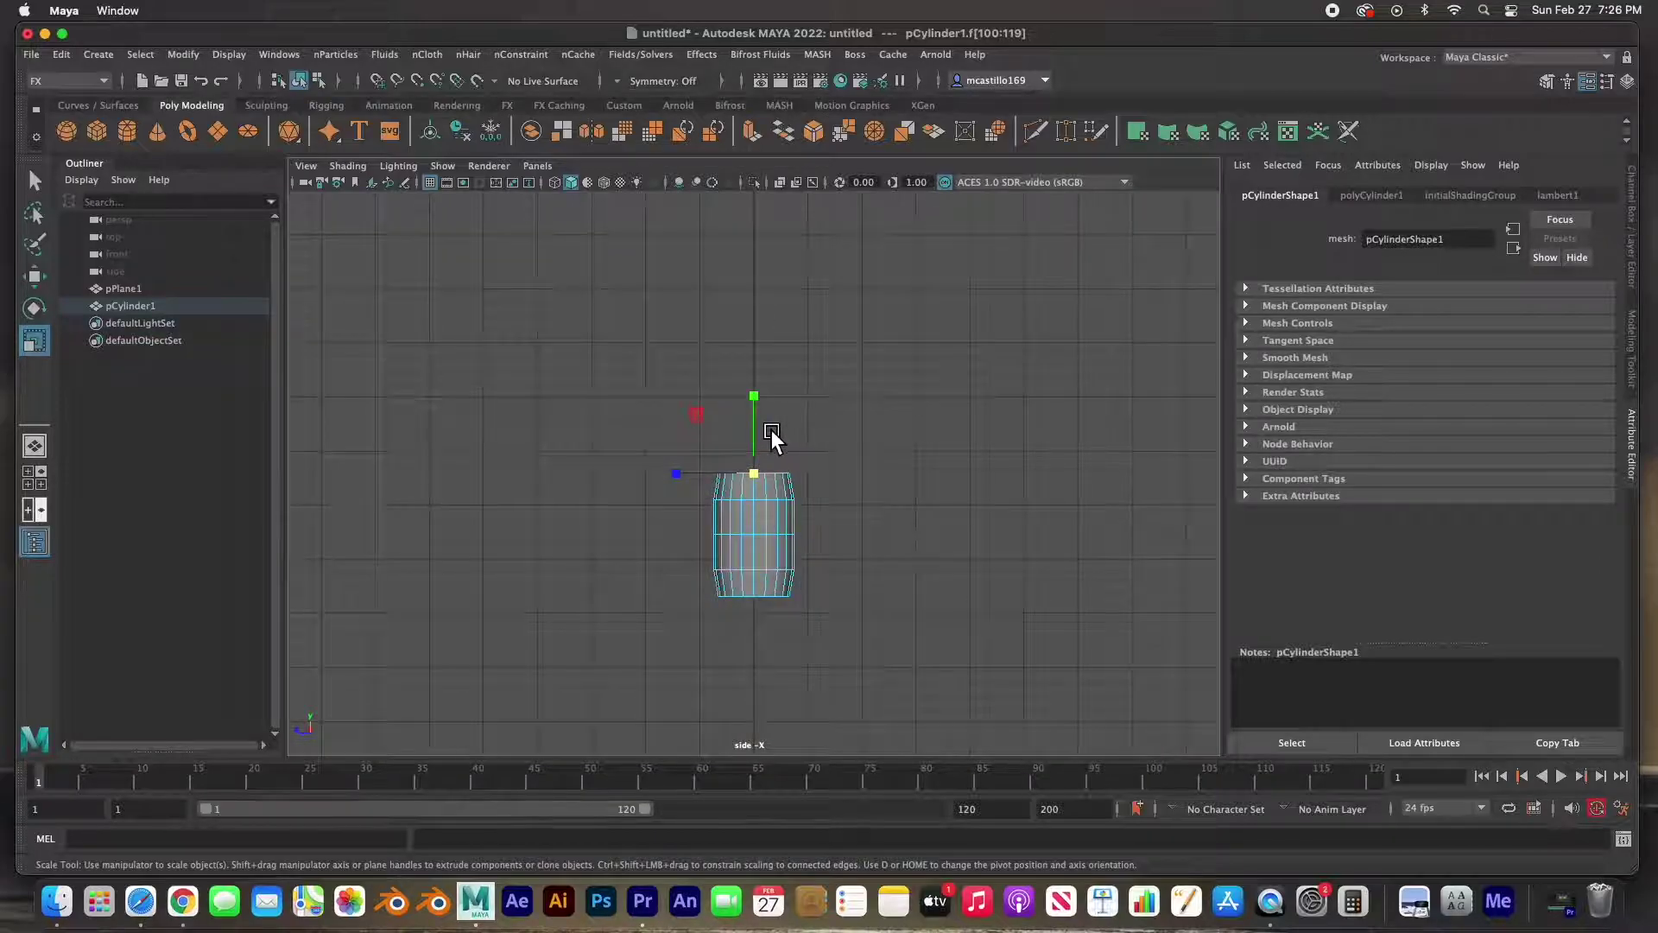
pyautogui.press('w')
pyautogui.keyDown('shift'); pyautogui.click(760, 430); pyautogui.keyUp('shift')
pyautogui.keyDown('shift'); pyautogui.moveTo(761, 430); pyautogui.dragTo(760, 395); pyautogui.keyUp('shift')
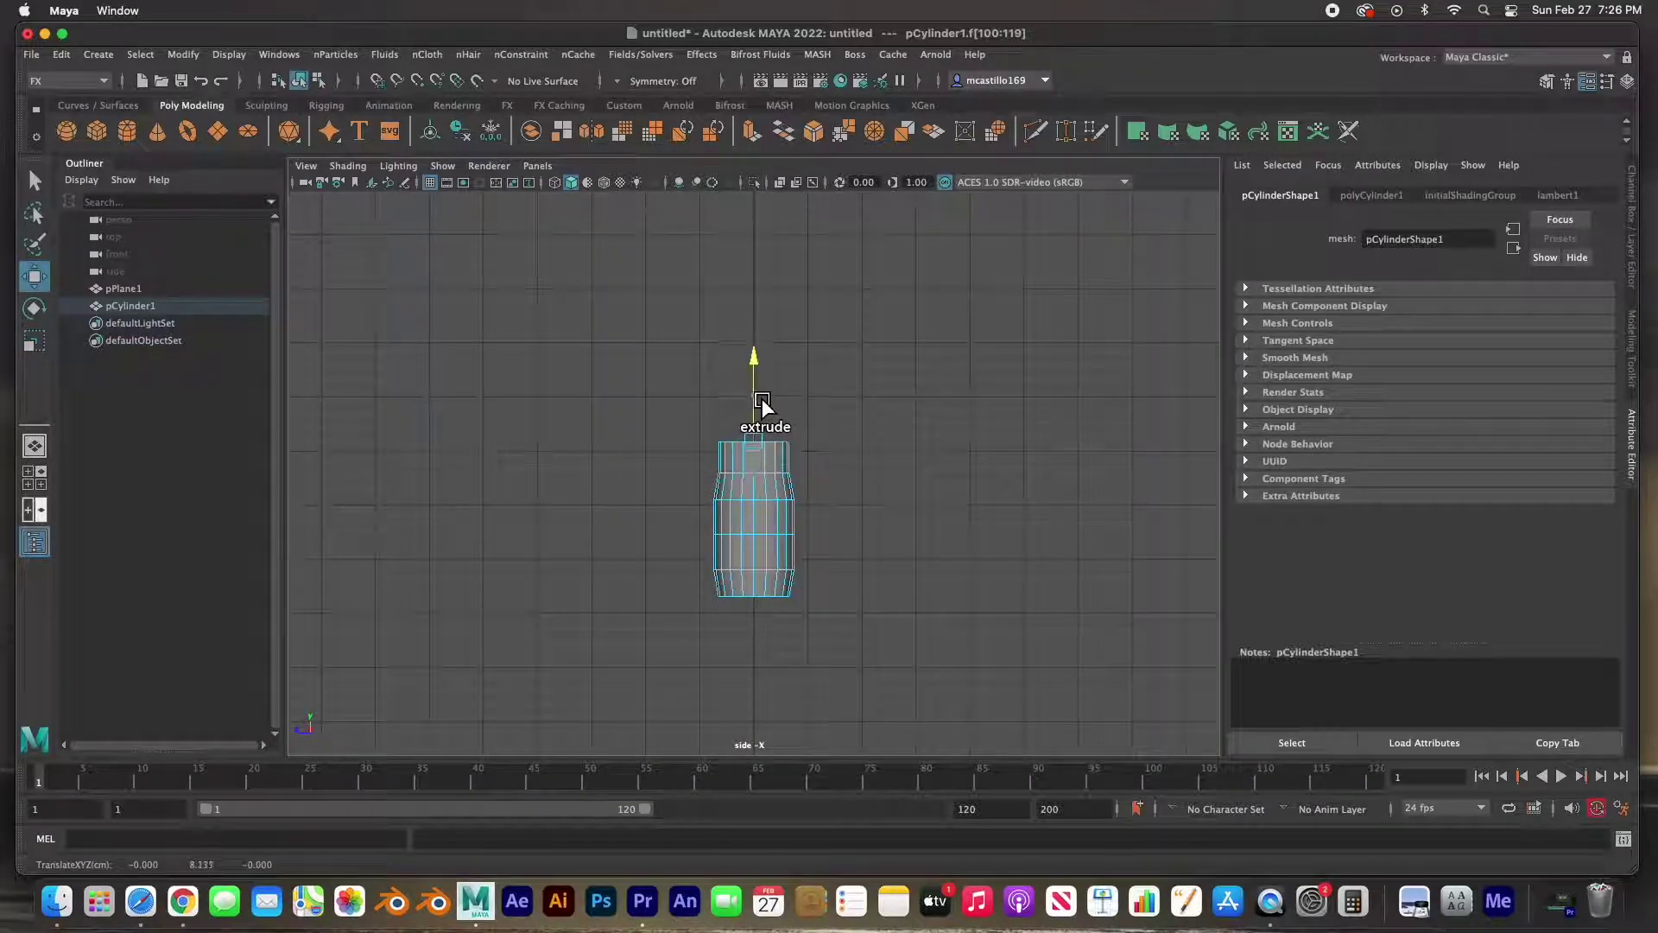
pyautogui.press('r')
pyautogui.moveTo(786, 452); pyautogui.dragTo(740, 441)
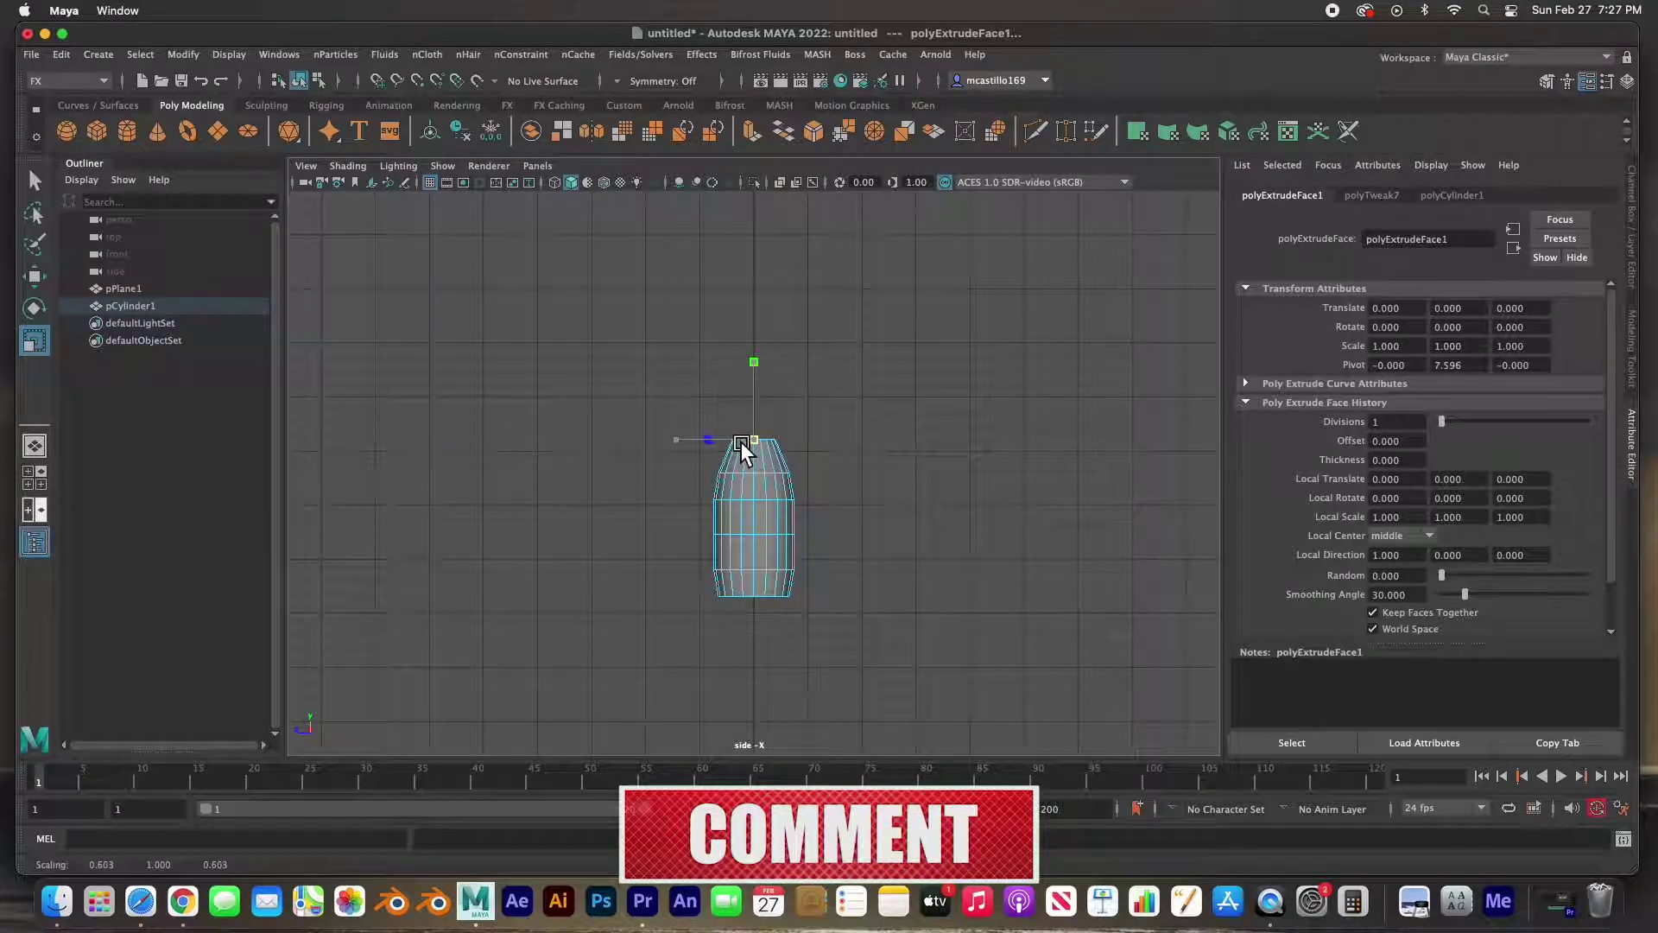
# Step: Extrude the top faces upward in further segments and scale them narrower to taper the pin's neck
pyautogui.press('w')
pyautogui.keyDown('shift'); pyautogui.moveTo(763, 429); pyautogui.dragTo(763, 387); pyautogui.keyUp('shift')
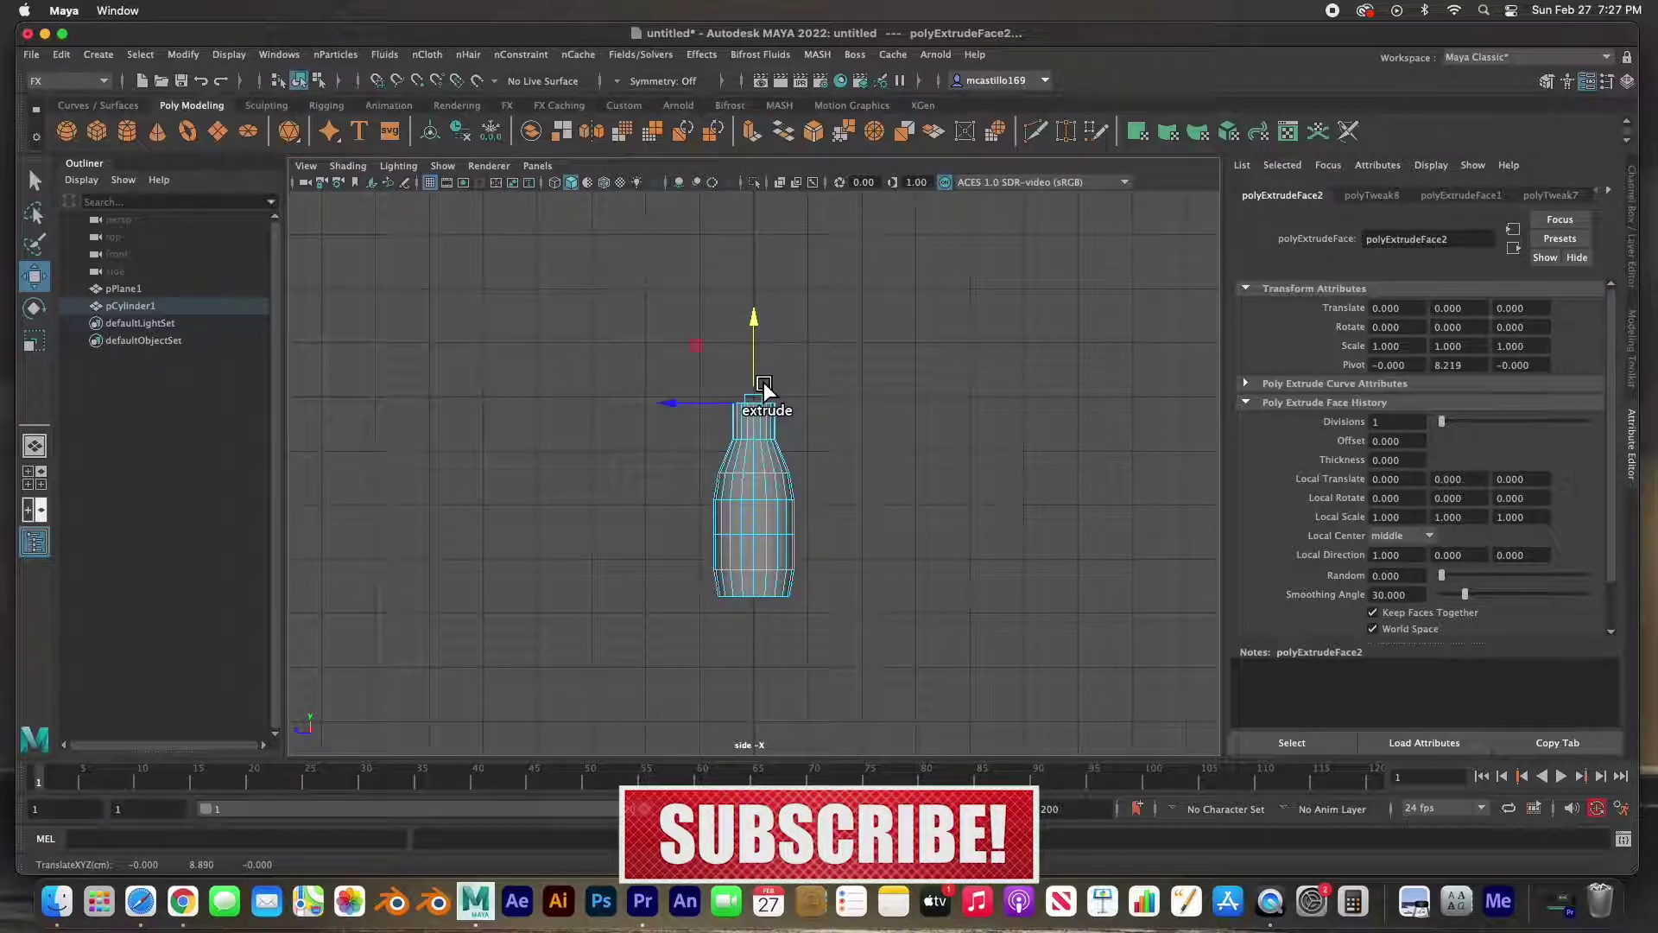
pyautogui.press('r')
pyautogui.moveTo(765, 403)
pyautogui.mouseDown()
pyautogui.moveTo(754, 412)
pyautogui.moveTo(764, 344)
pyautogui.moveTo(757, 377)
pyautogui.mouseUp()
pyautogui.press('w')
pyautogui.press('r')
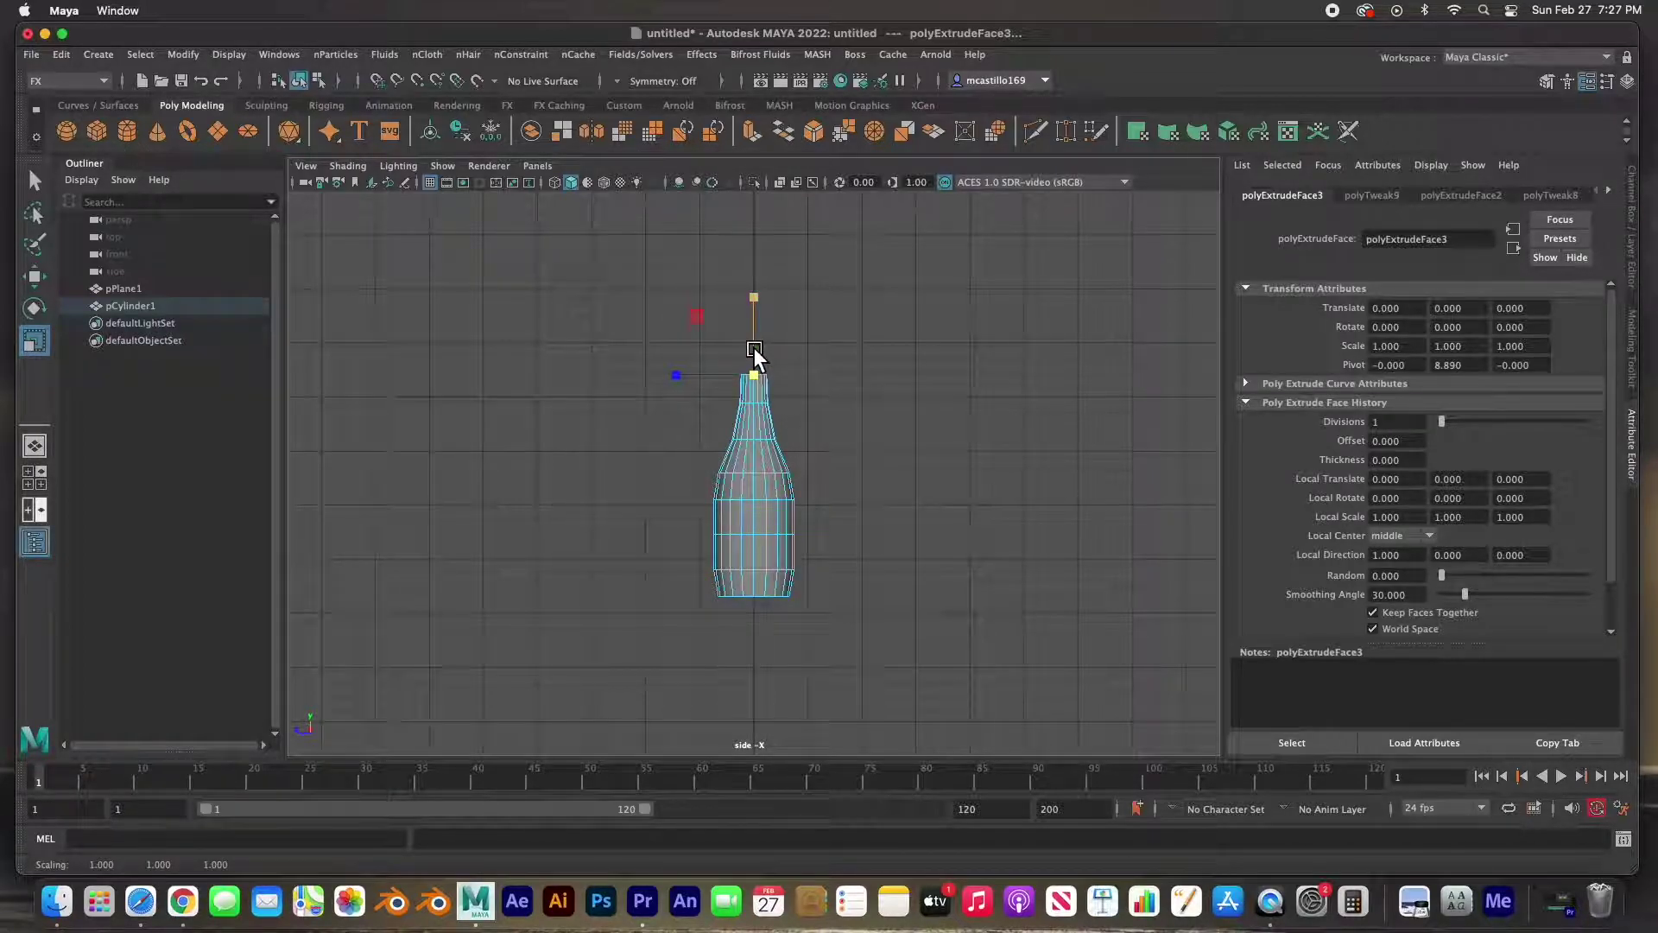
# Step: Extrude the neck's top faces upward and flare them outward to form the wider head of the pin
pyautogui.press('w')
pyautogui.keyDown('shift'); pyautogui.moveTo(757, 345); pyautogui.dragTo(763, 308); pyautogui.keyUp('shift')
pyautogui.press('r')
pyautogui.keyDown('shift'); pyautogui.click(764, 348); pyautogui.keyUp('shift')
pyautogui.press('w')
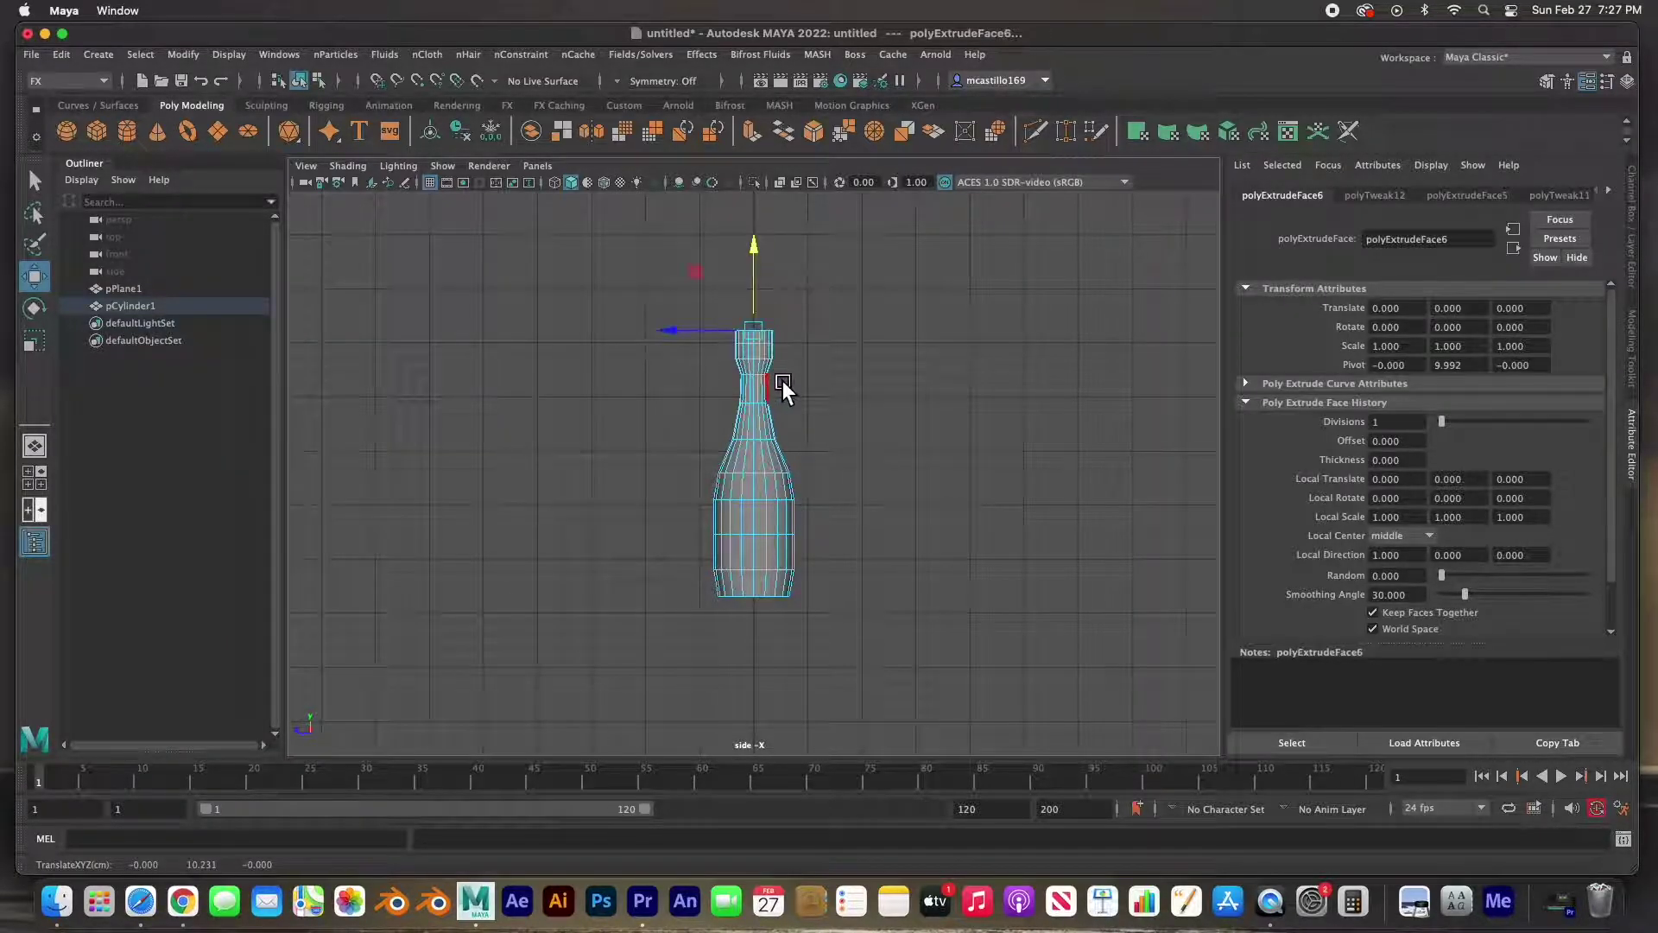
# Step: Round off the pin's head by extruding its top faces slightly upward and scaling them inward, ending at about 0.68
pyautogui.press('r')
pyautogui.moveTo(755, 335); pyautogui.dragTo(763, 349)
pyautogui.press('w')
pyautogui.keyDown('shift'); pyautogui.moveTo(759, 291); pyautogui.dragTo(758, 289); pyautogui.keyUp('shift')
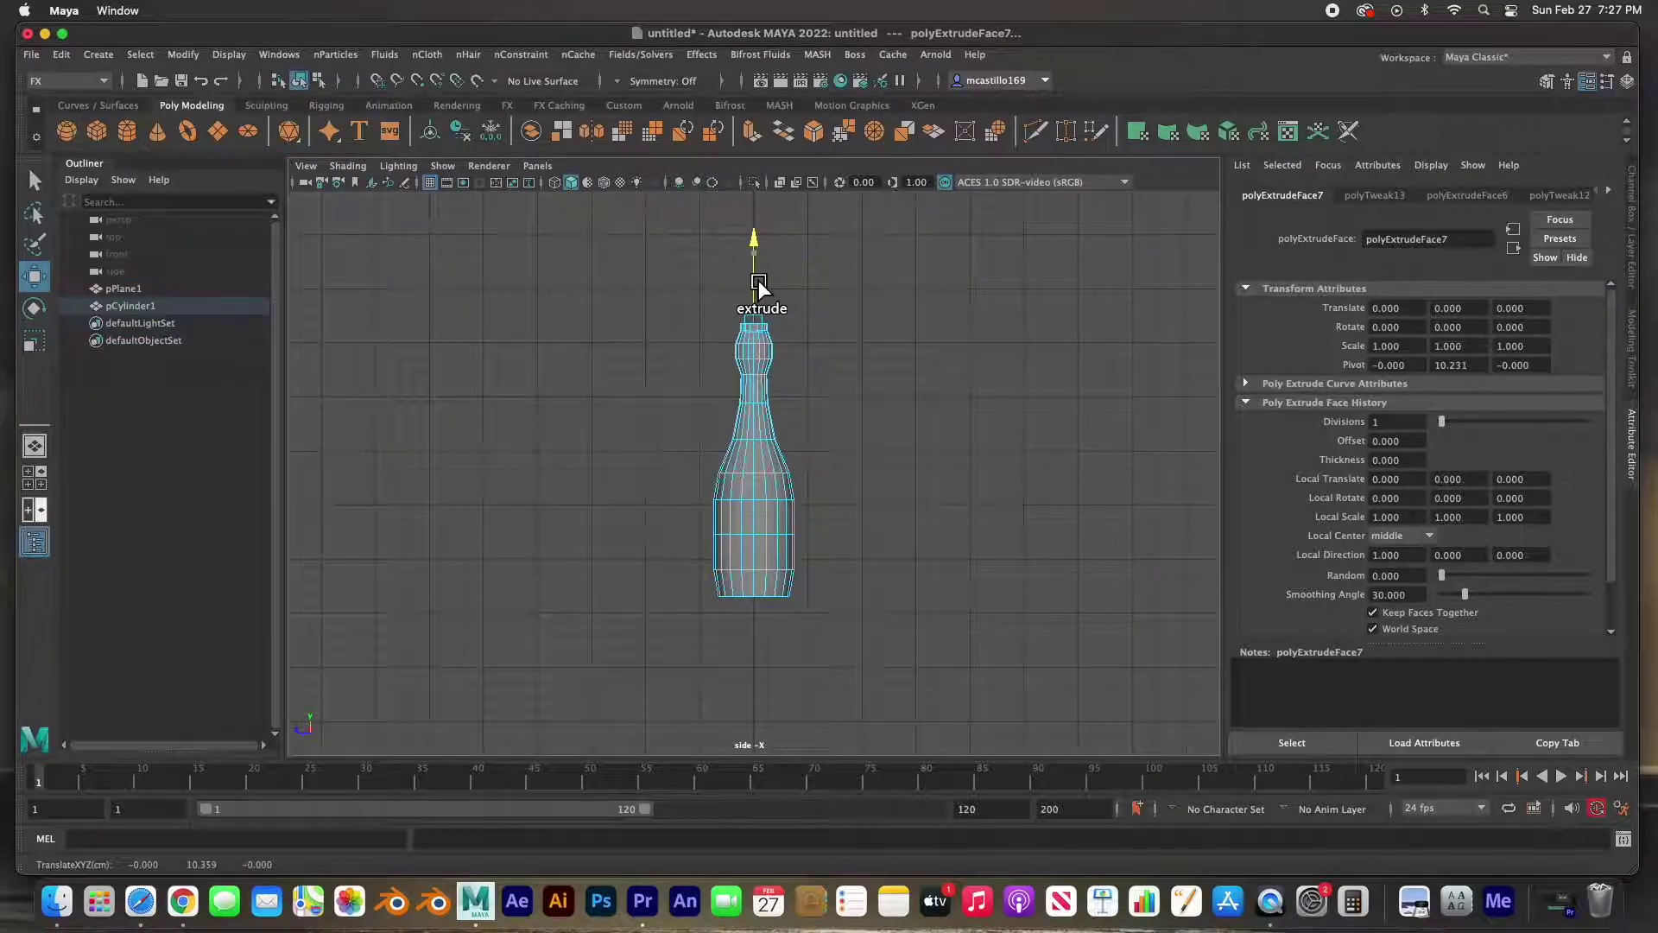
pyautogui.press('r')
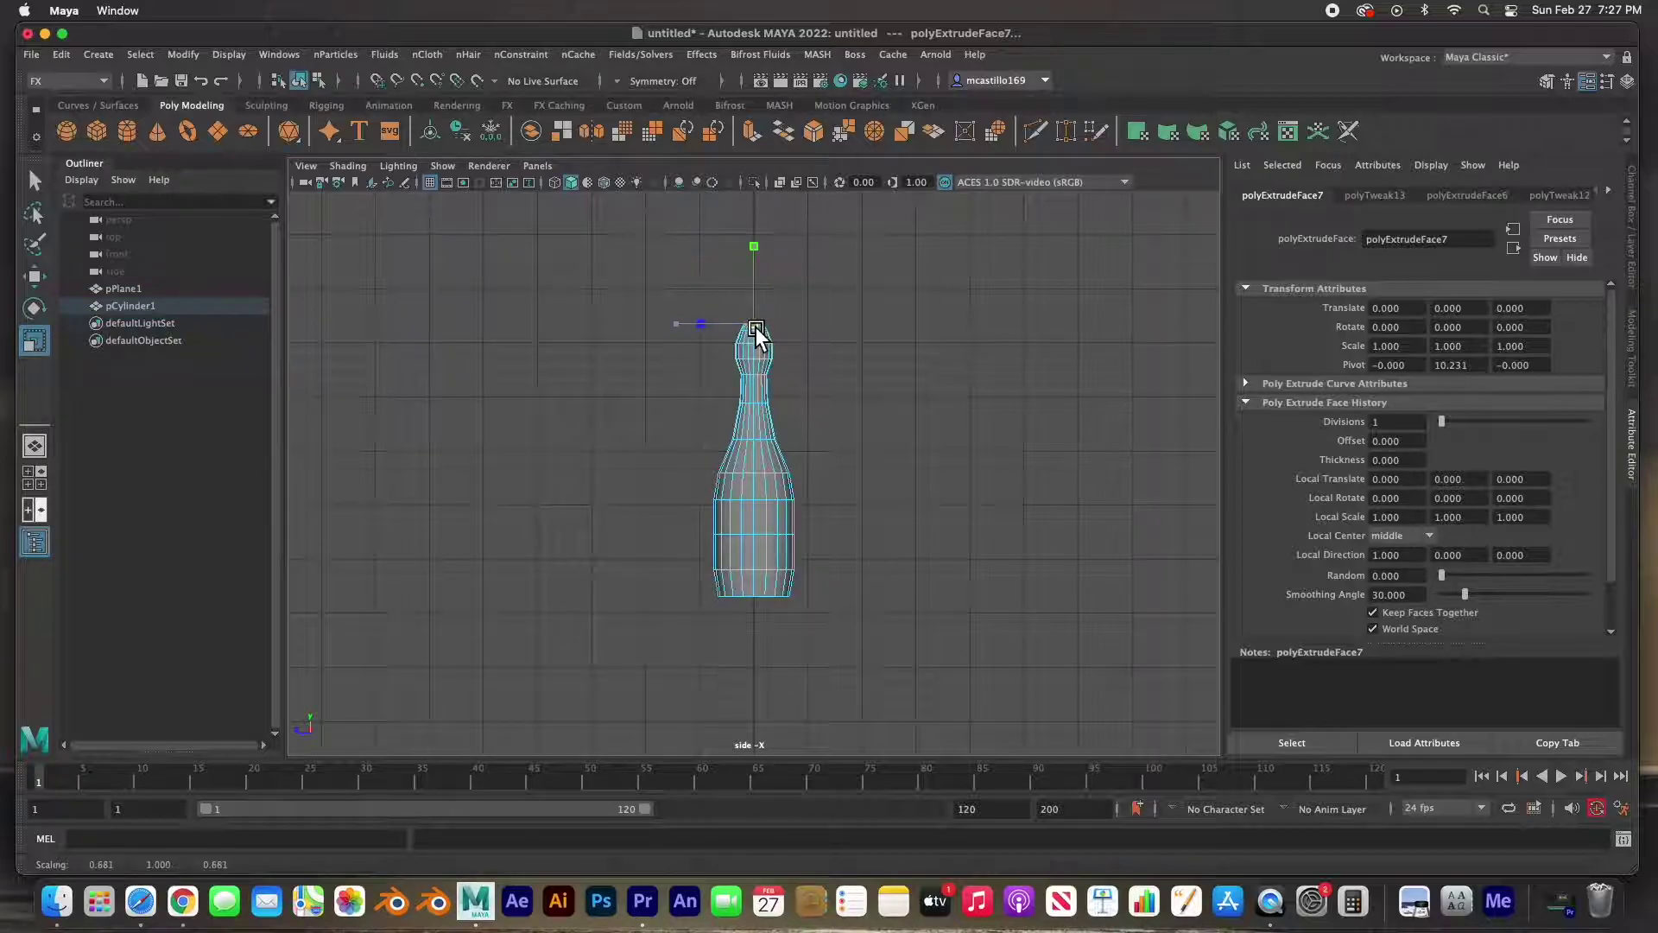
pyautogui.click(836, 449)
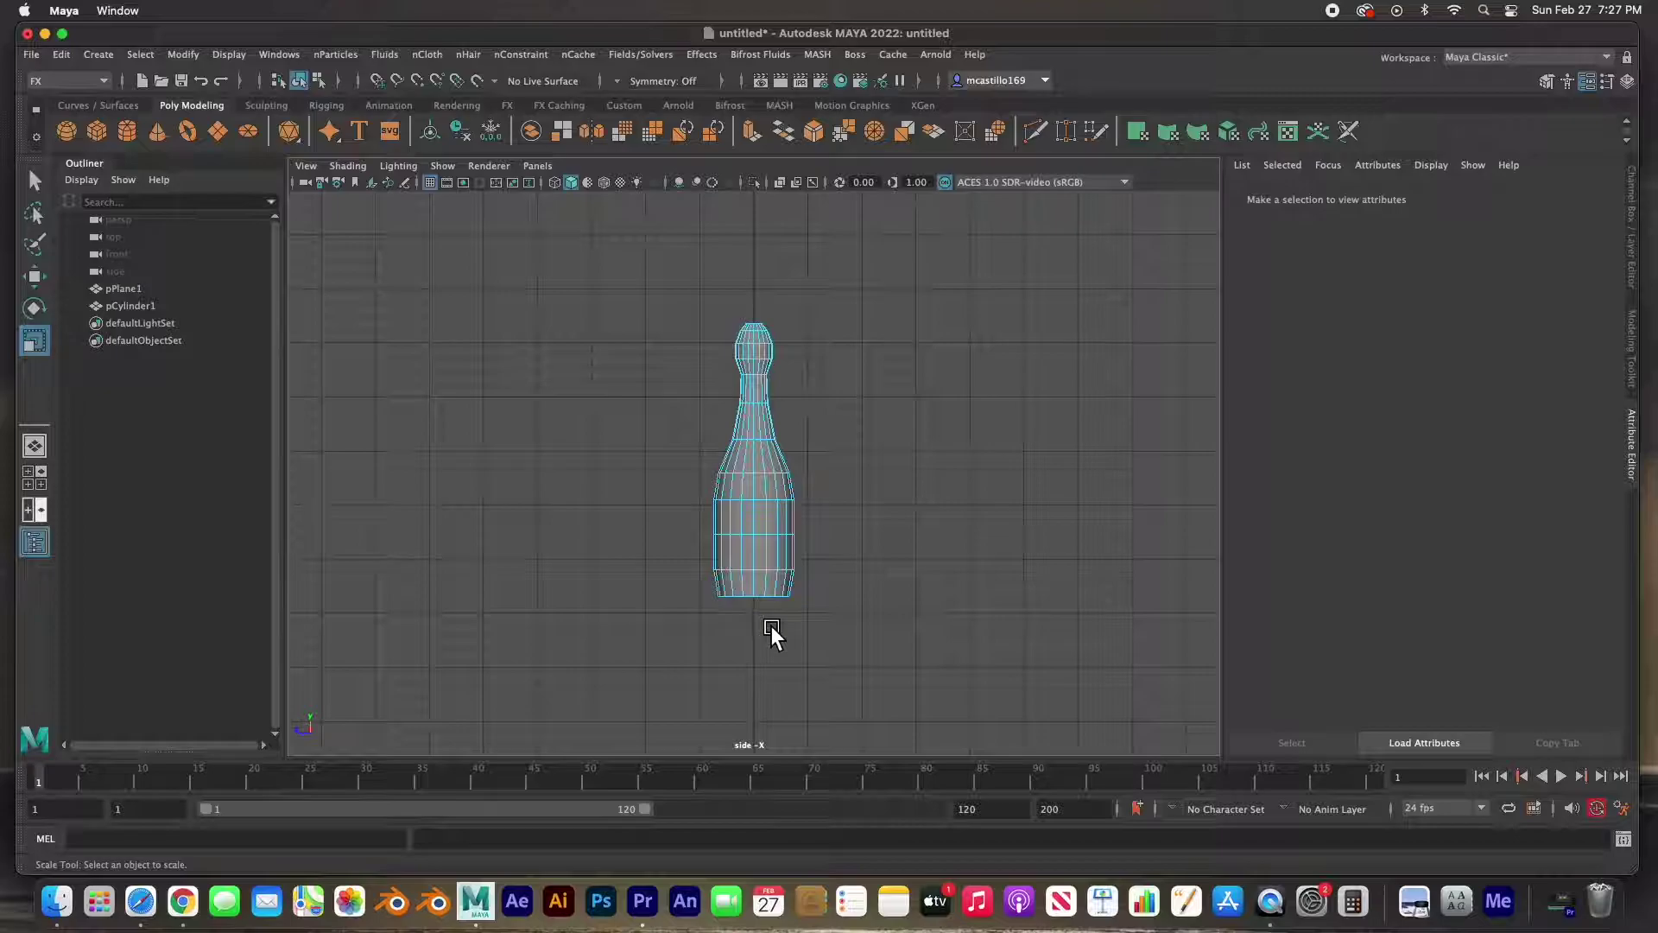
# Step: Extrude the pin's bottom cap faces slightly downward and scale them inward to bevel the base
pyautogui.press('space')
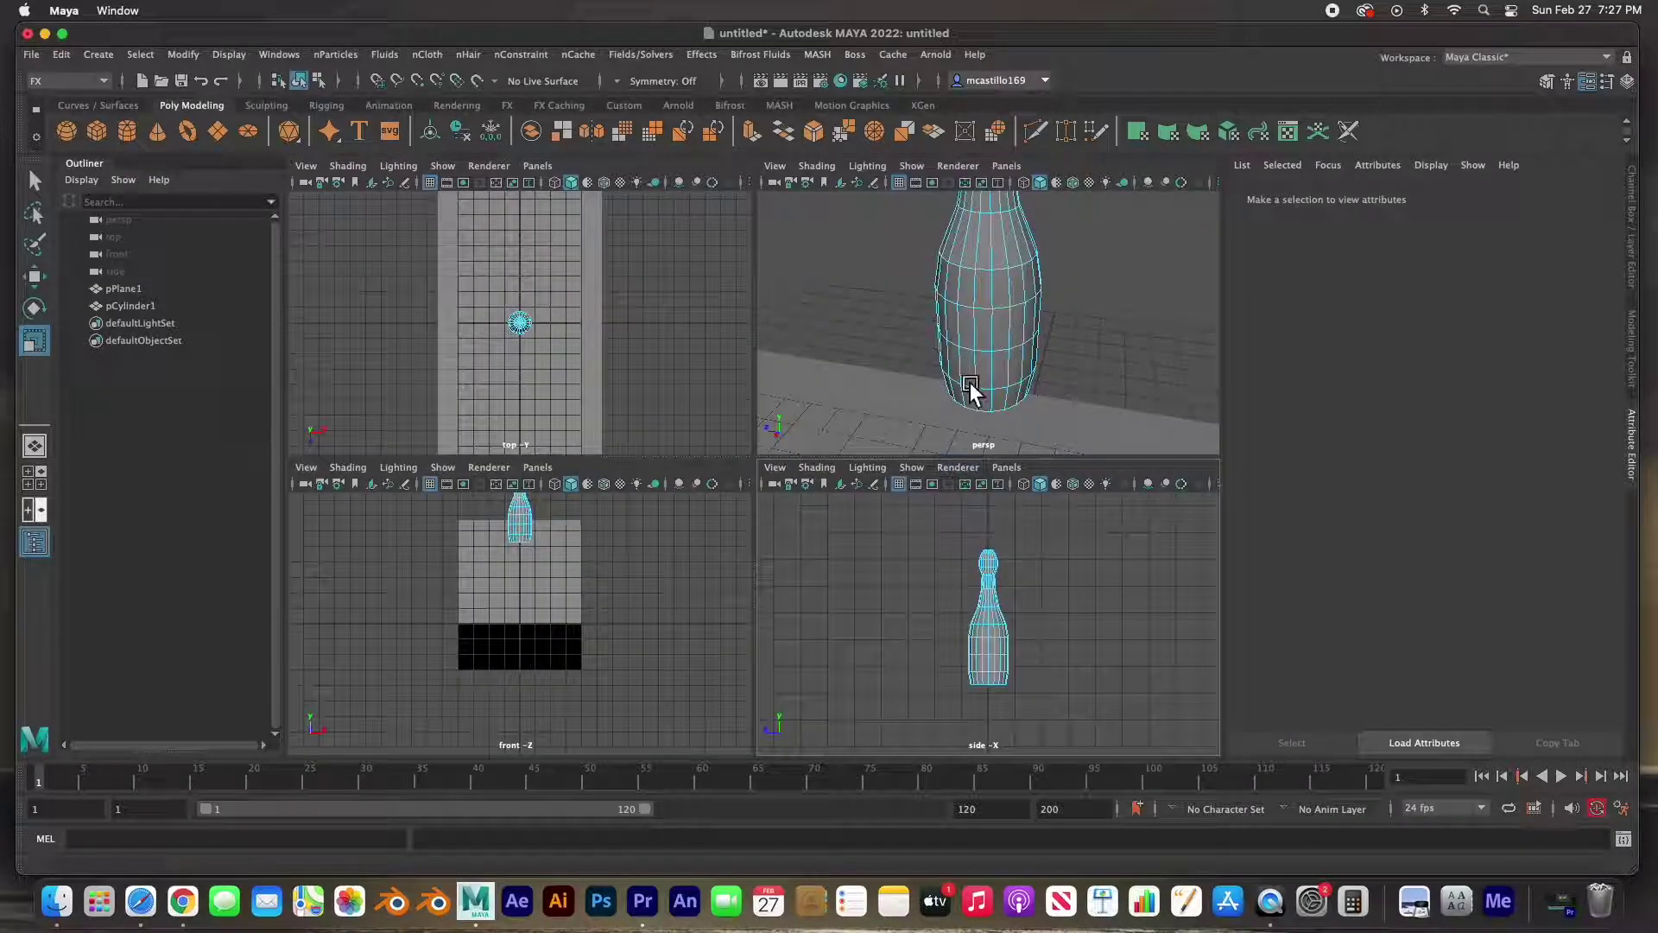
pyautogui.press('space')
pyautogui.moveTo(763, 573)
pyautogui.keyDown('alt'); pyautogui.mouseDown()
pyautogui.moveTo(778, 478)
pyautogui.moveTo(756, 560)
pyautogui.mouseUp(); pyautogui.keyUp('alt')
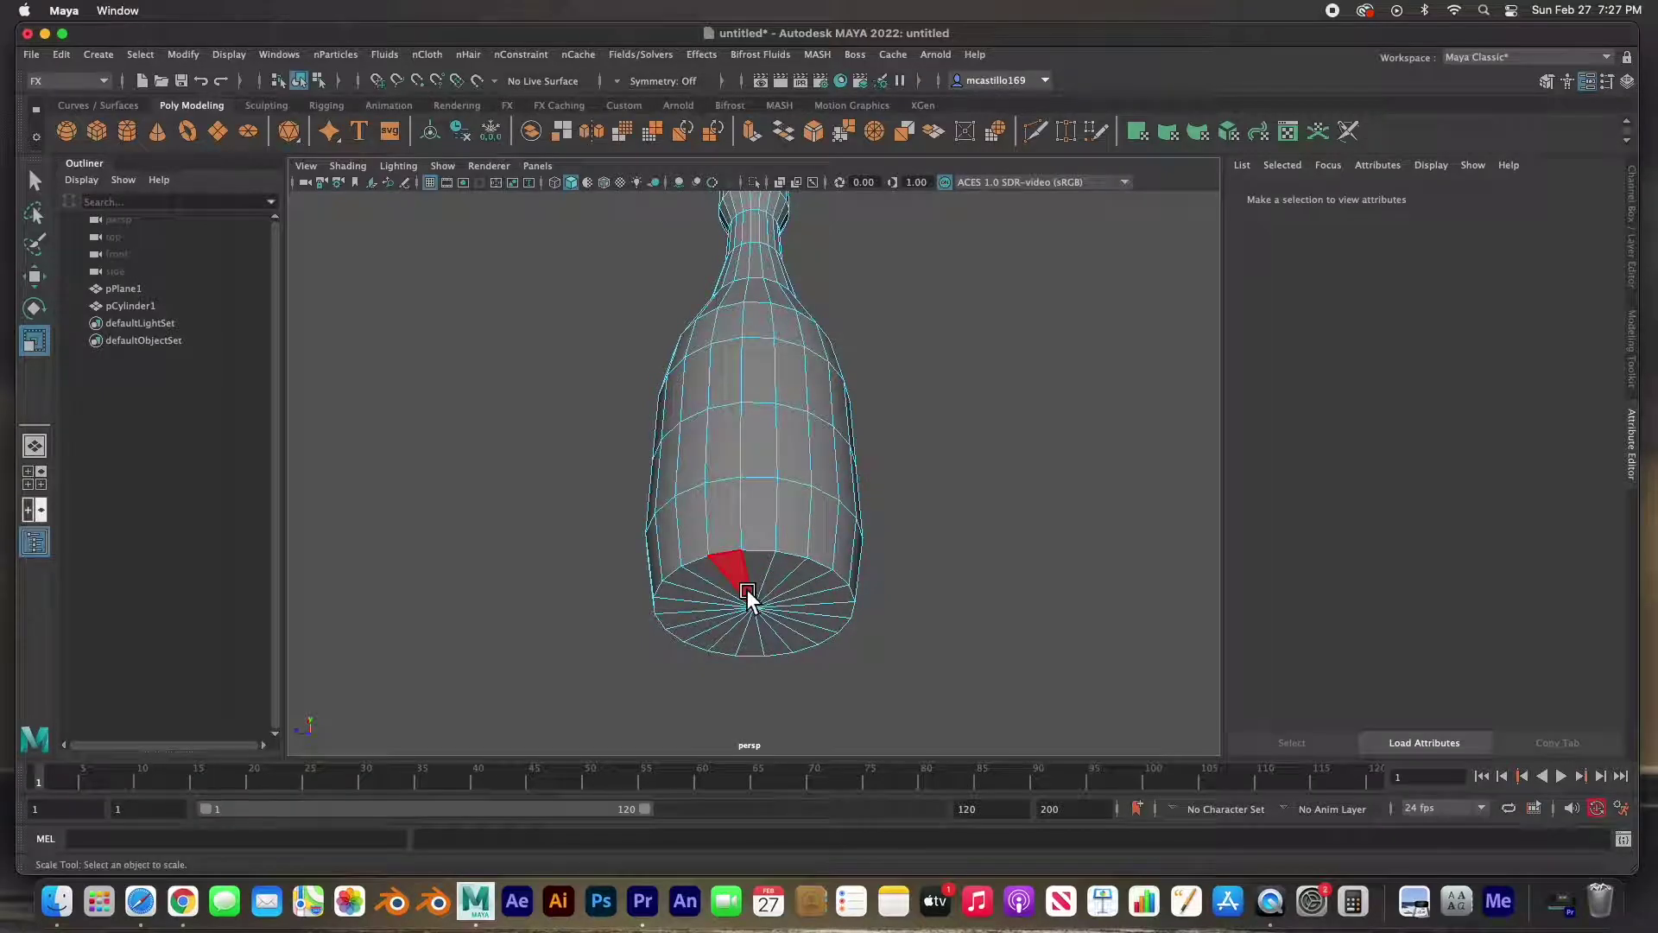
pyautogui.click(746, 589)
pyautogui.keyDown('shift'); pyautogui.moveTo(744, 589); pyautogui.dragTo(803, 574); pyautogui.keyUp('shift')
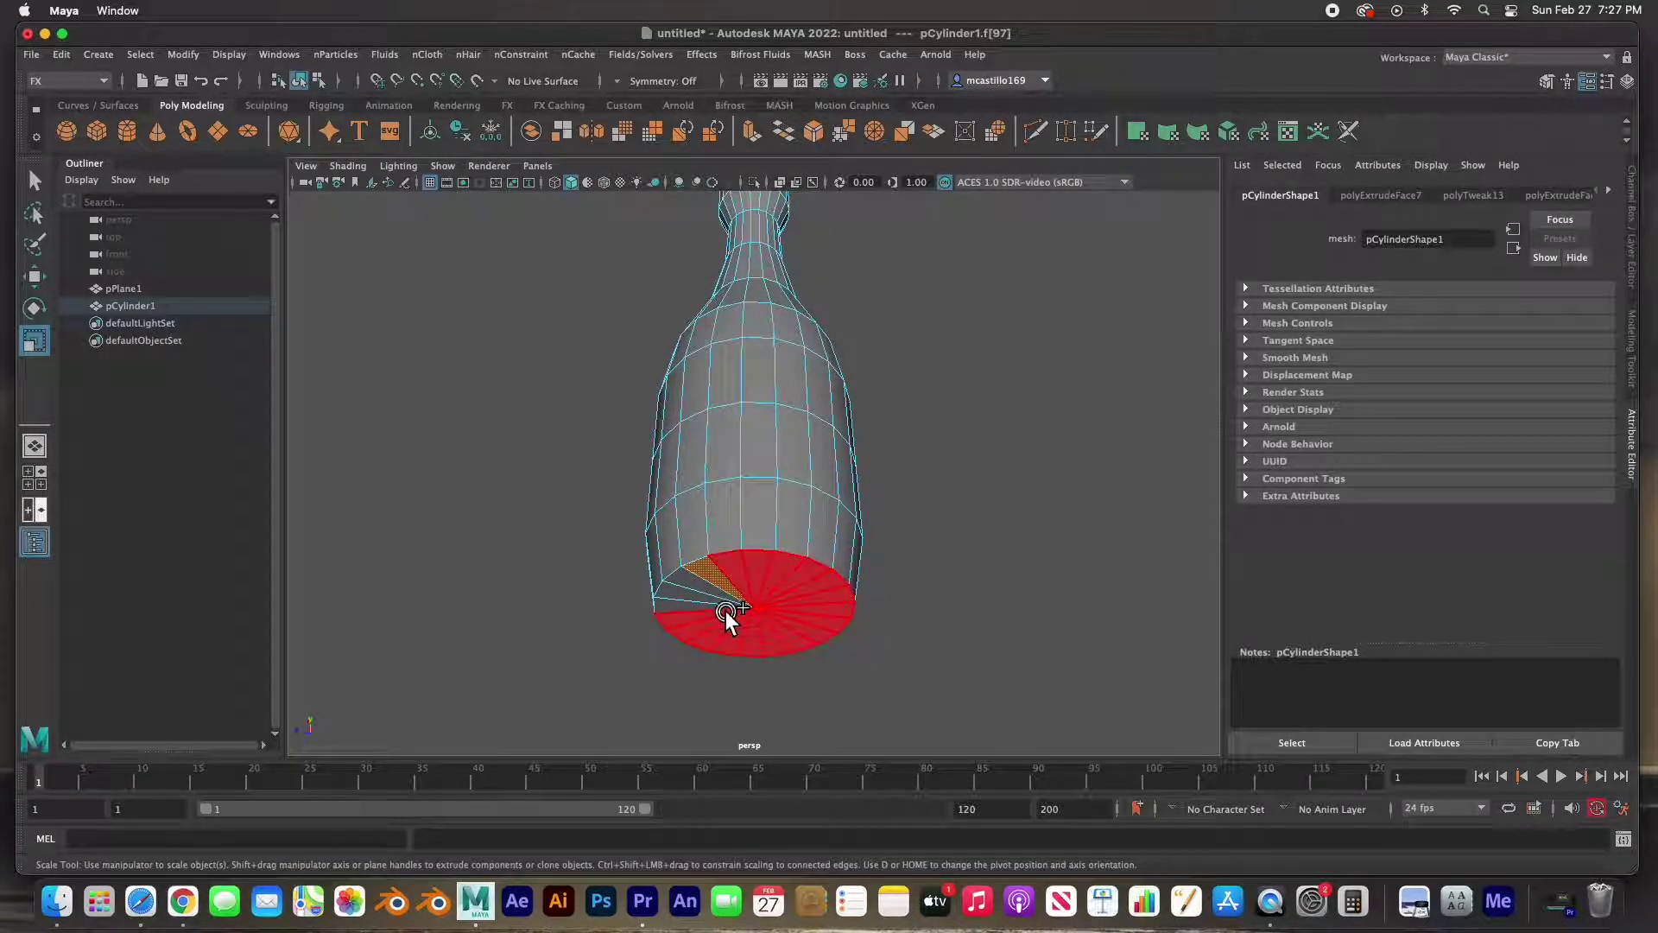
pyautogui.keyDown('shift'); pyautogui.moveTo(726, 613); pyautogui.dragTo(732, 593); pyautogui.keyUp('shift')
pyautogui.press('space')
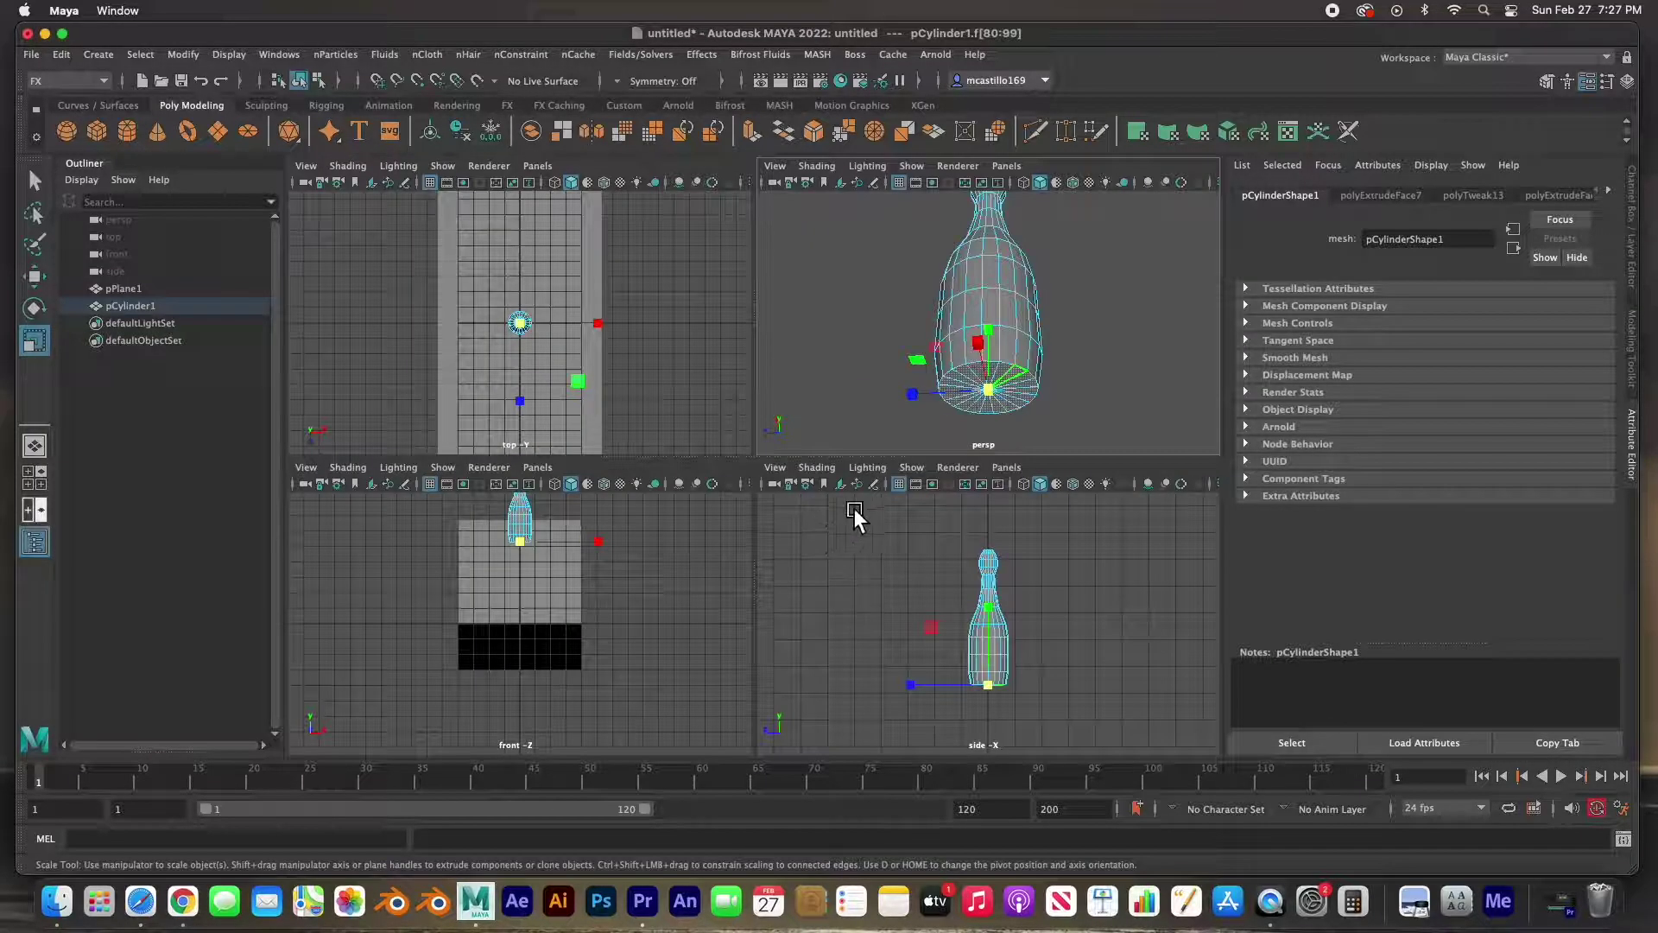
pyautogui.press('space')
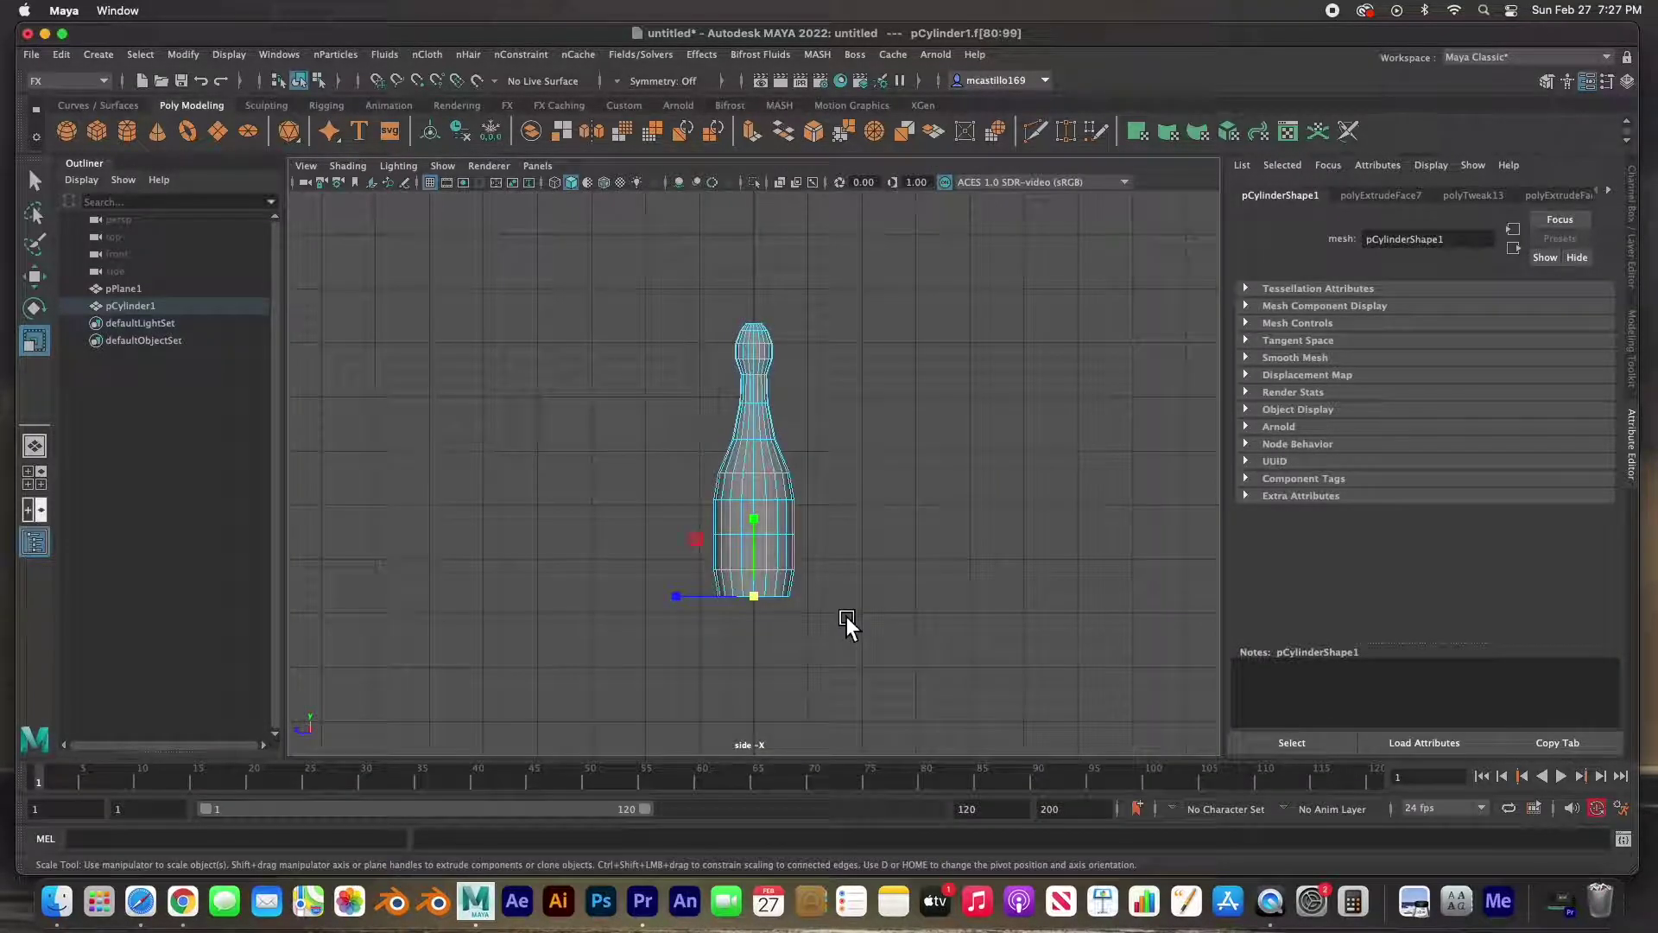
pyautogui.scroll(3, 802, 610)
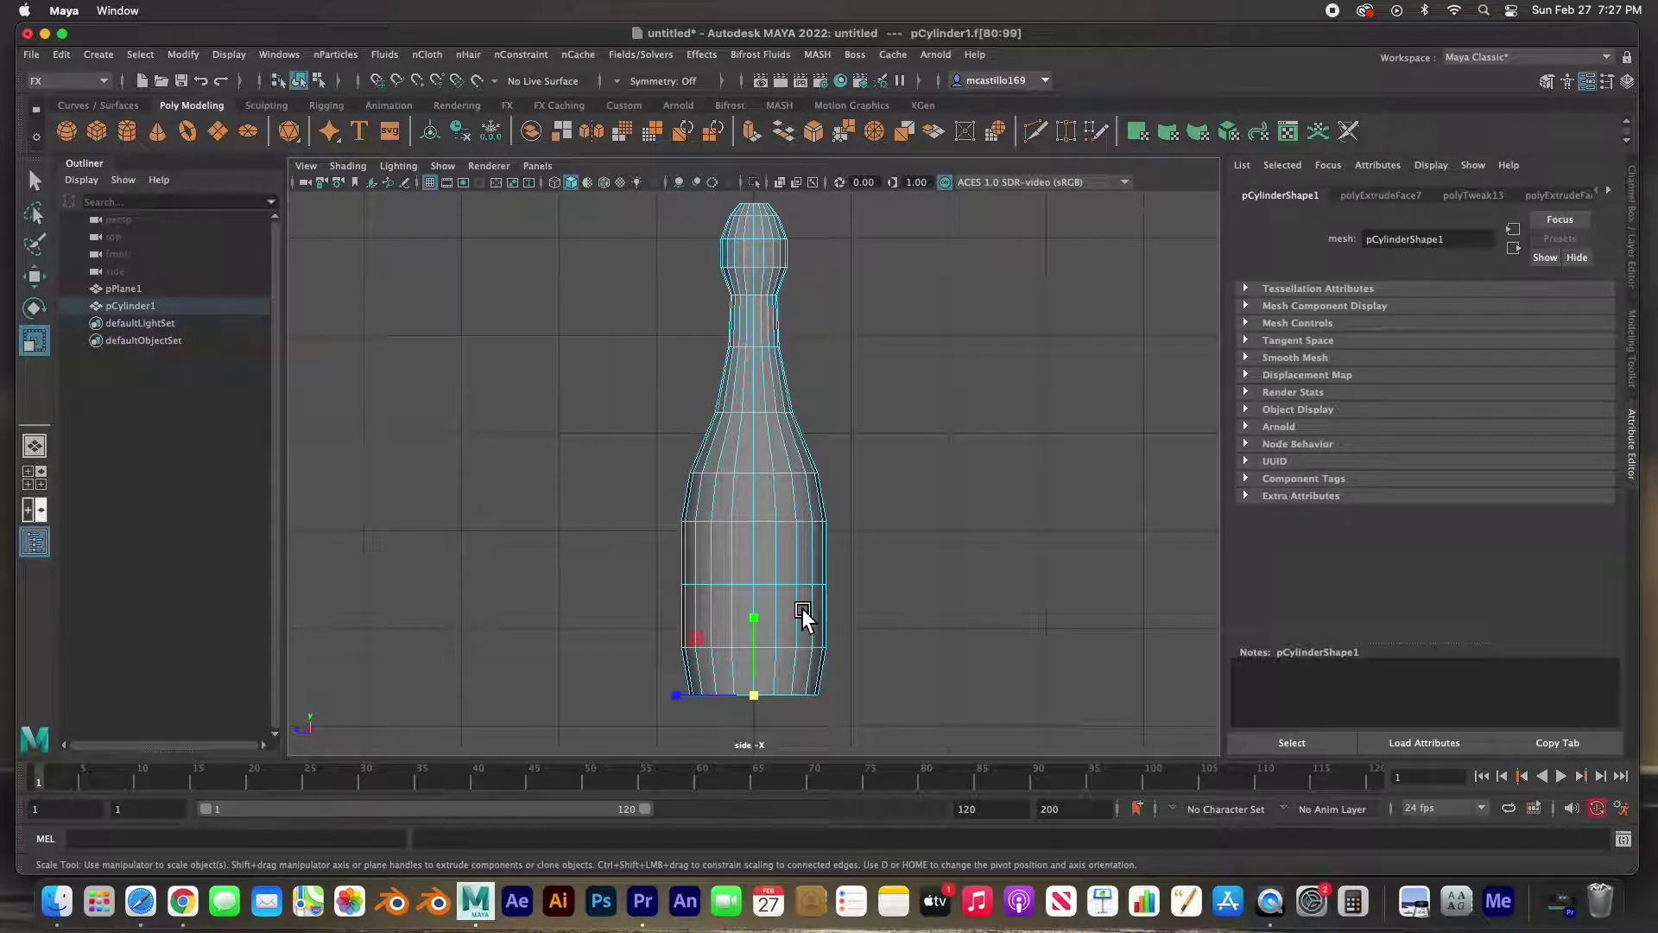
pyautogui.press('f')
pyautogui.scroll(-5, 803, 605)
pyautogui.press('w')
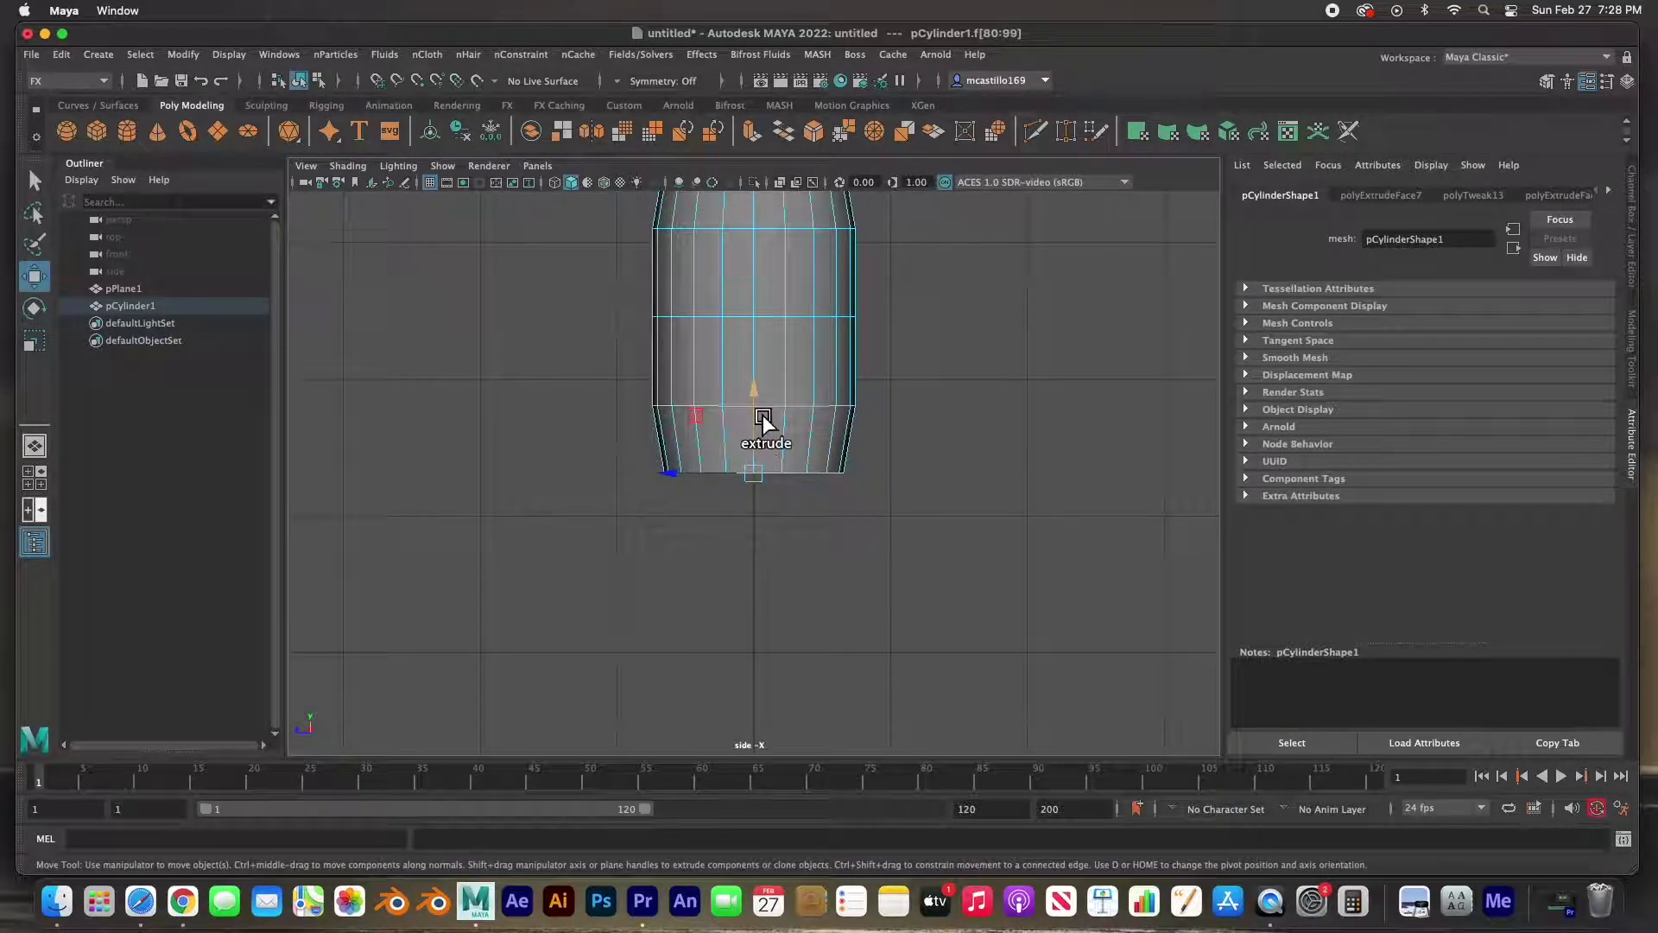
pyautogui.keyDown('shift'); pyautogui.moveTo(763, 401); pyautogui.dragTo(761, 412); pyautogui.keyUp('shift')
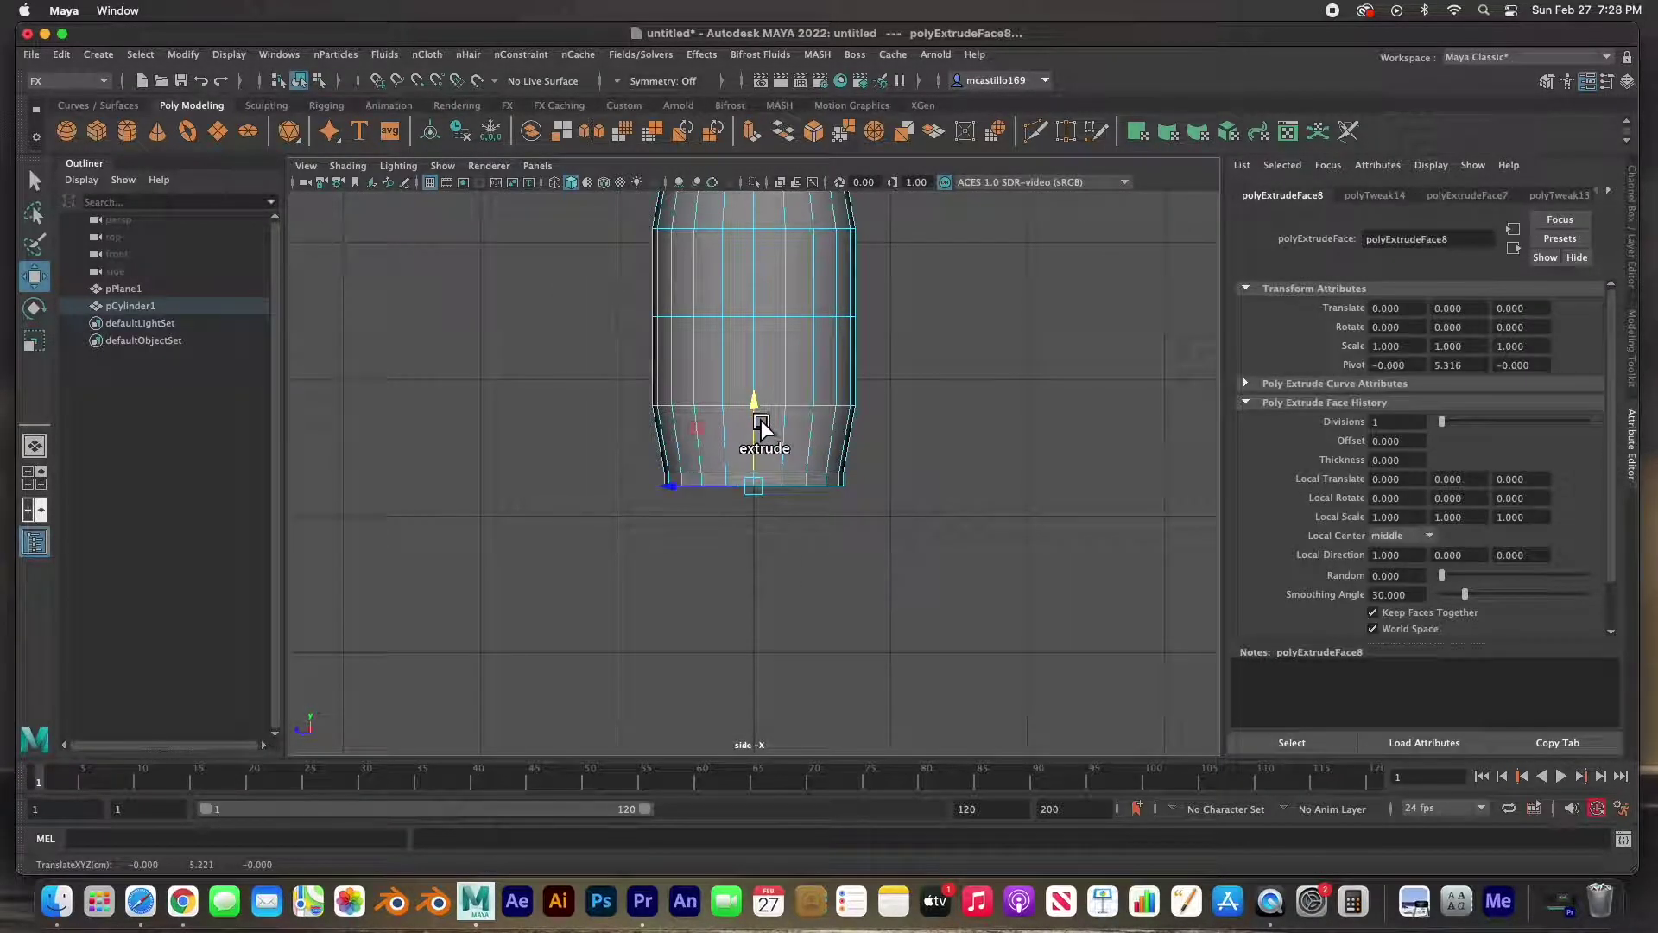
pyautogui.press('r')
pyautogui.moveTo(762, 493)
pyautogui.mouseDown()
pyautogui.moveTo(743, 494)
pyautogui.moveTo(746, 479)
pyautogui.mouseUp()
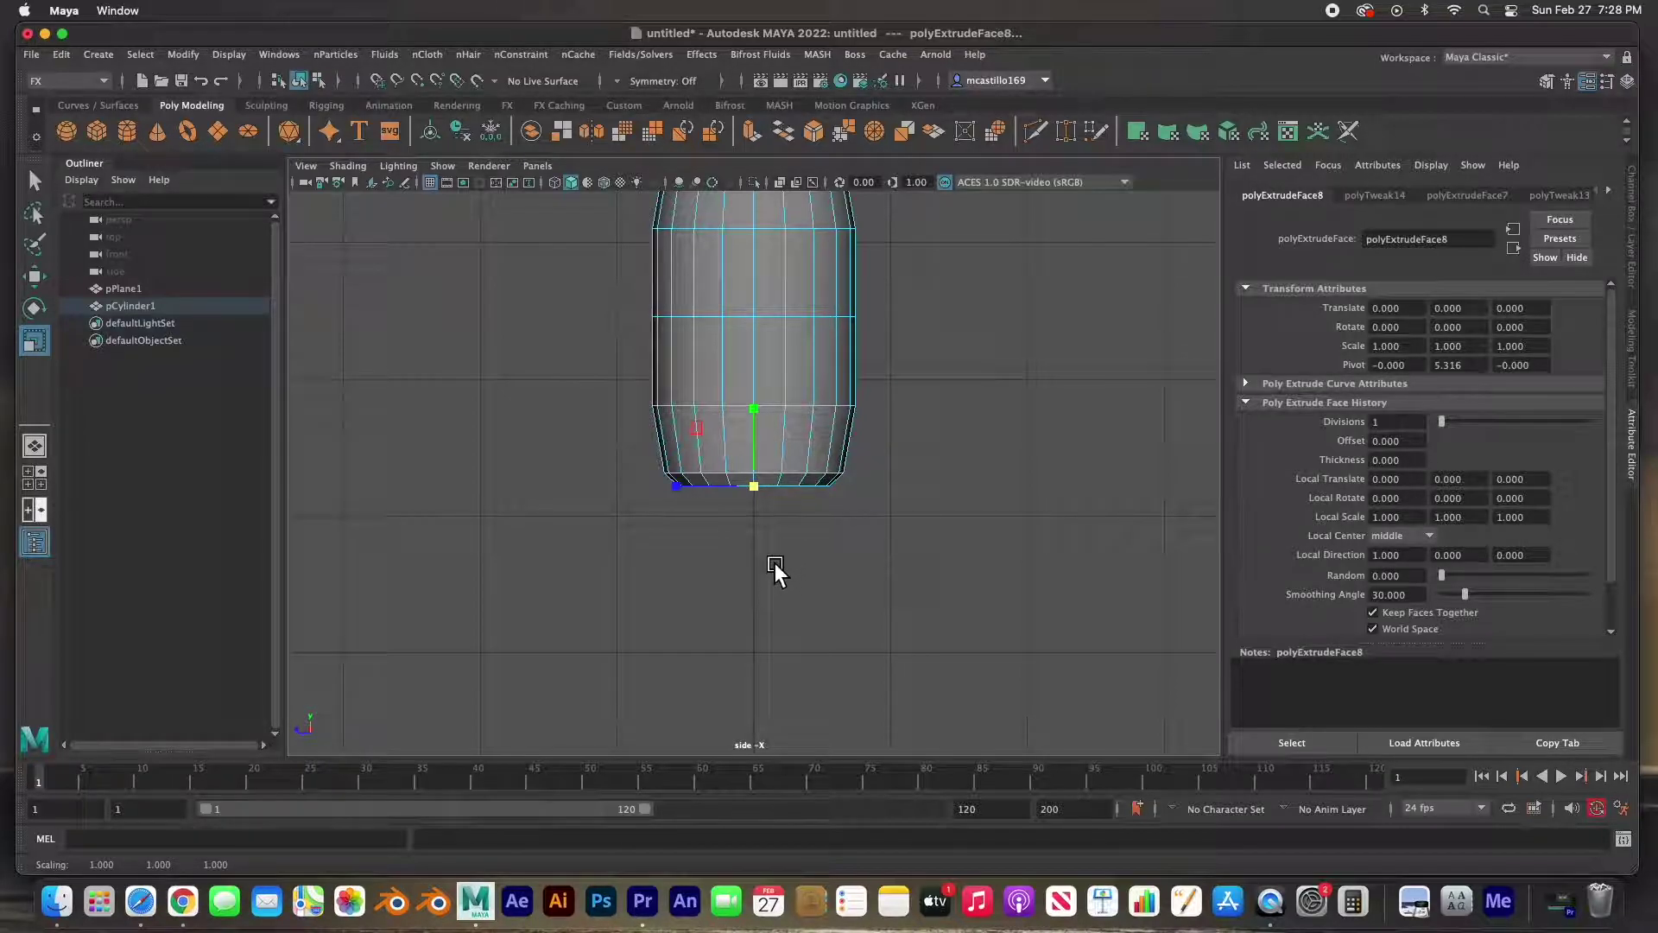
# Step: Inset the pin's underside with another extrusion of the bottom faces scaled inward
pyautogui.press('space')
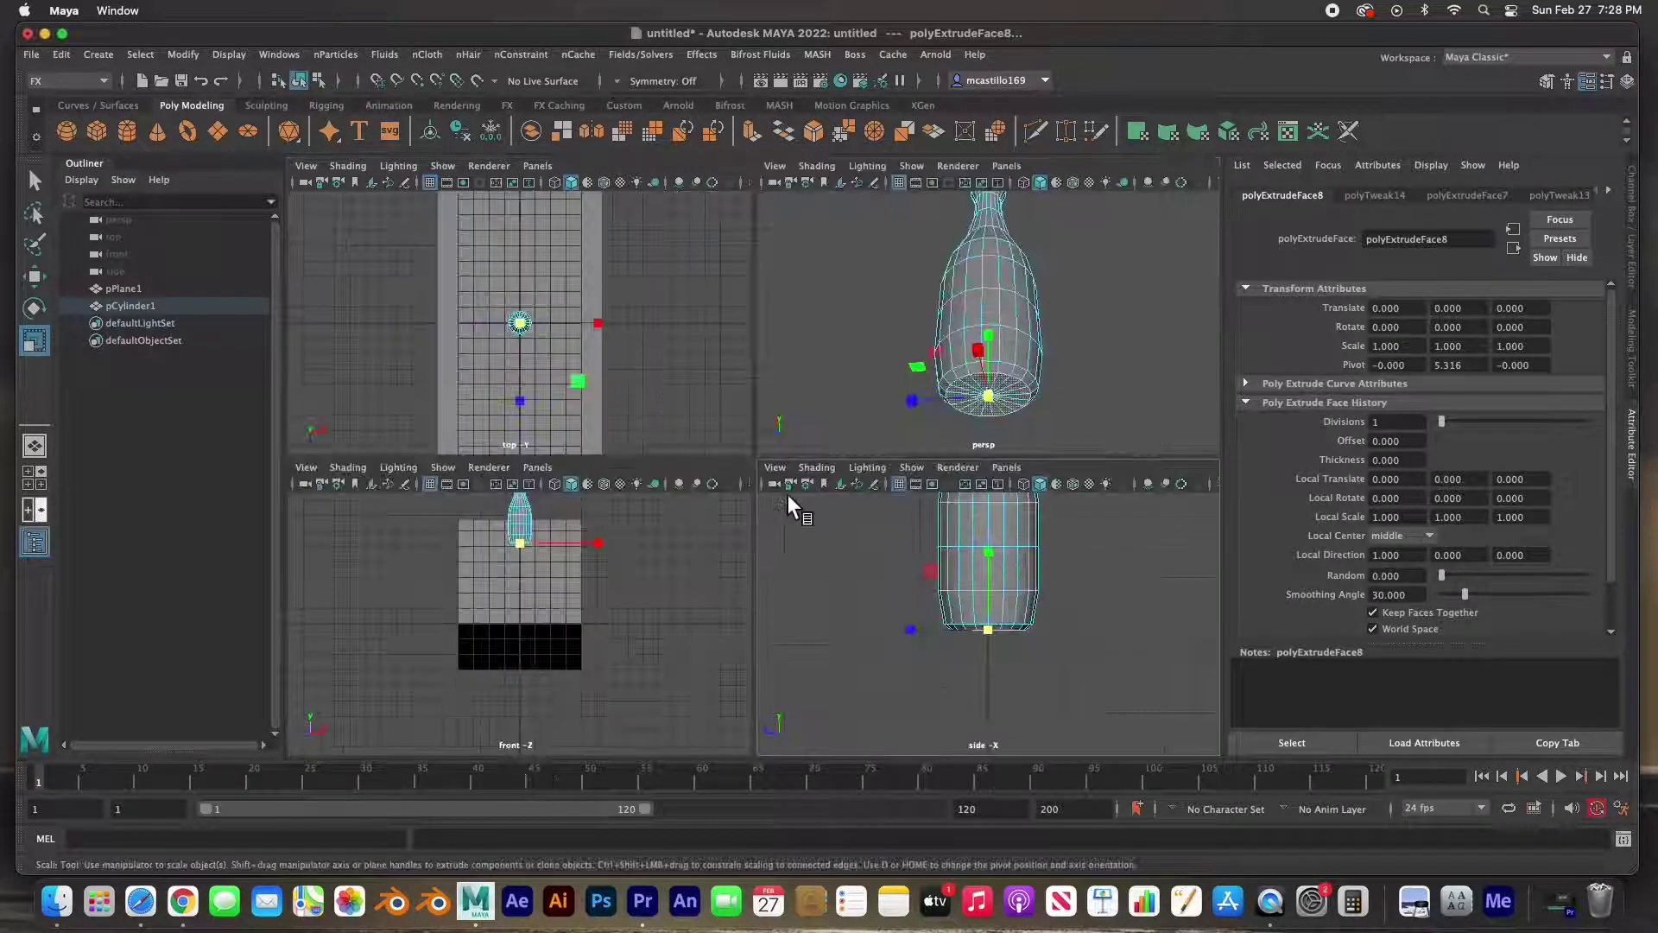
pyautogui.press('space')
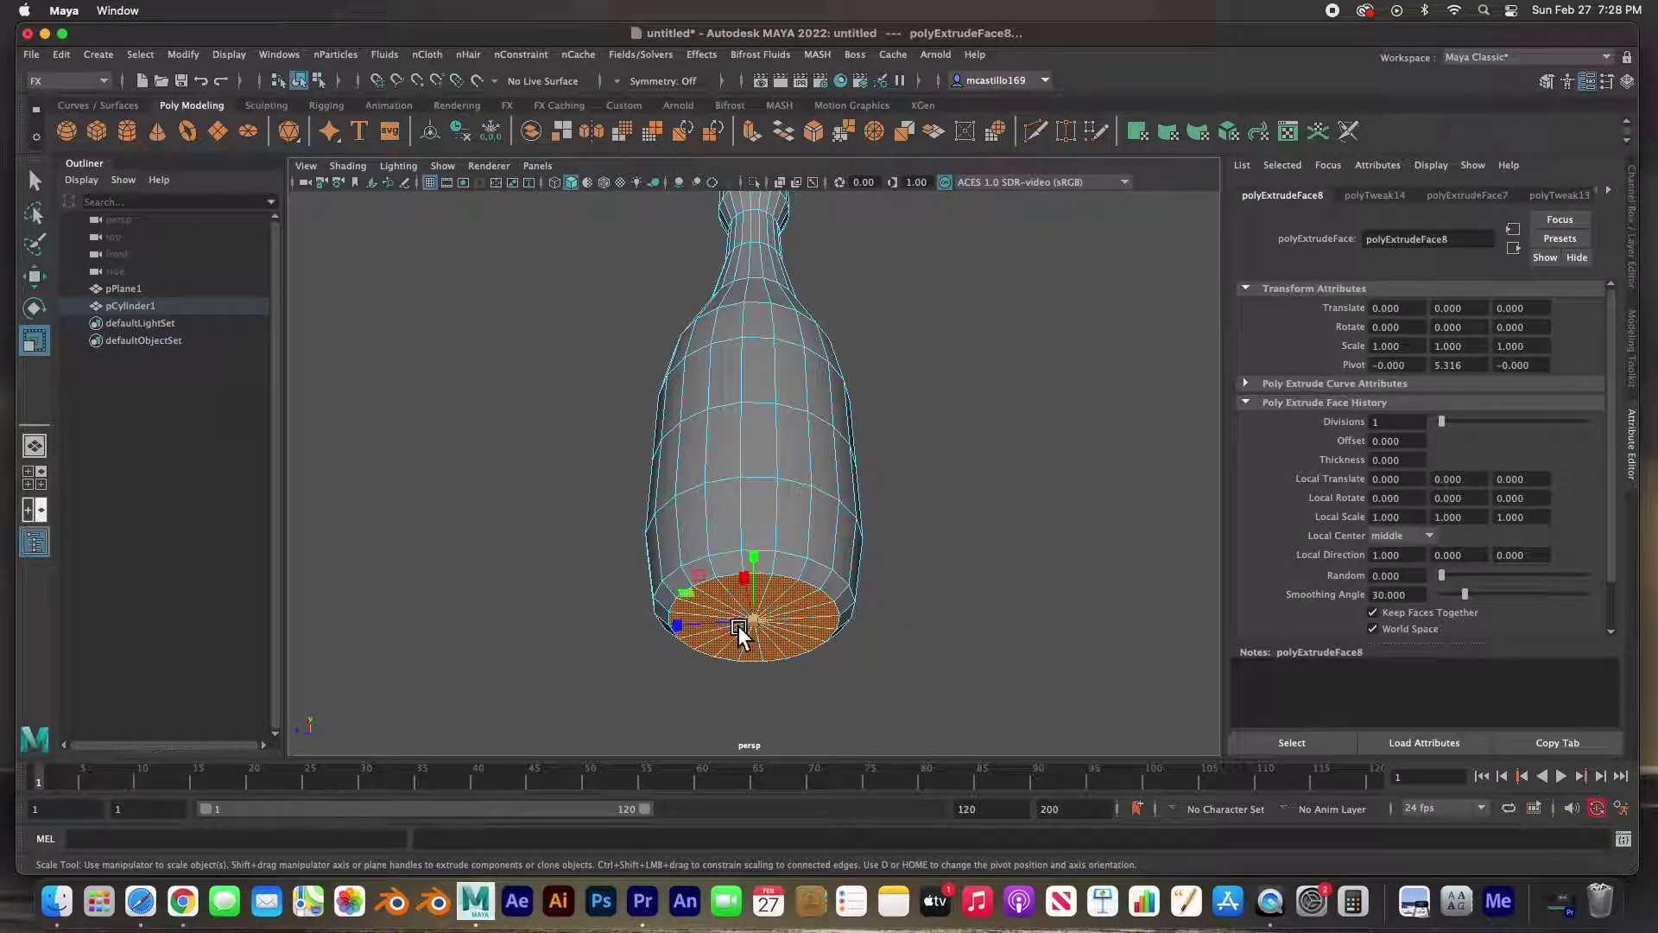
pyautogui.keyDown('shift'); pyautogui.moveTo(759, 623); pyautogui.dragTo(739, 626); pyautogui.keyUp('shift')
# Step: Select the whole pin and move it down to the lane and along it to about Z -14.25, near the pit
pyautogui.moveTo(898, 589)
pyautogui.keyDown('ctrl'); pyautogui.keyDown('alt'); pyautogui.mouseDown()
pyautogui.moveTo(800, 432)
pyautogui.moveTo(778, 498)
pyautogui.moveTo(858, 493)
pyautogui.moveTo(790, 414)
pyautogui.mouseUp(); pyautogui.keyUp('alt'); pyautogui.keyUp('ctrl')
pyautogui.moveTo(791, 413); pyautogui.dragTo(871, 374, button='right')
pyautogui.scroll(-4, 806, 419)
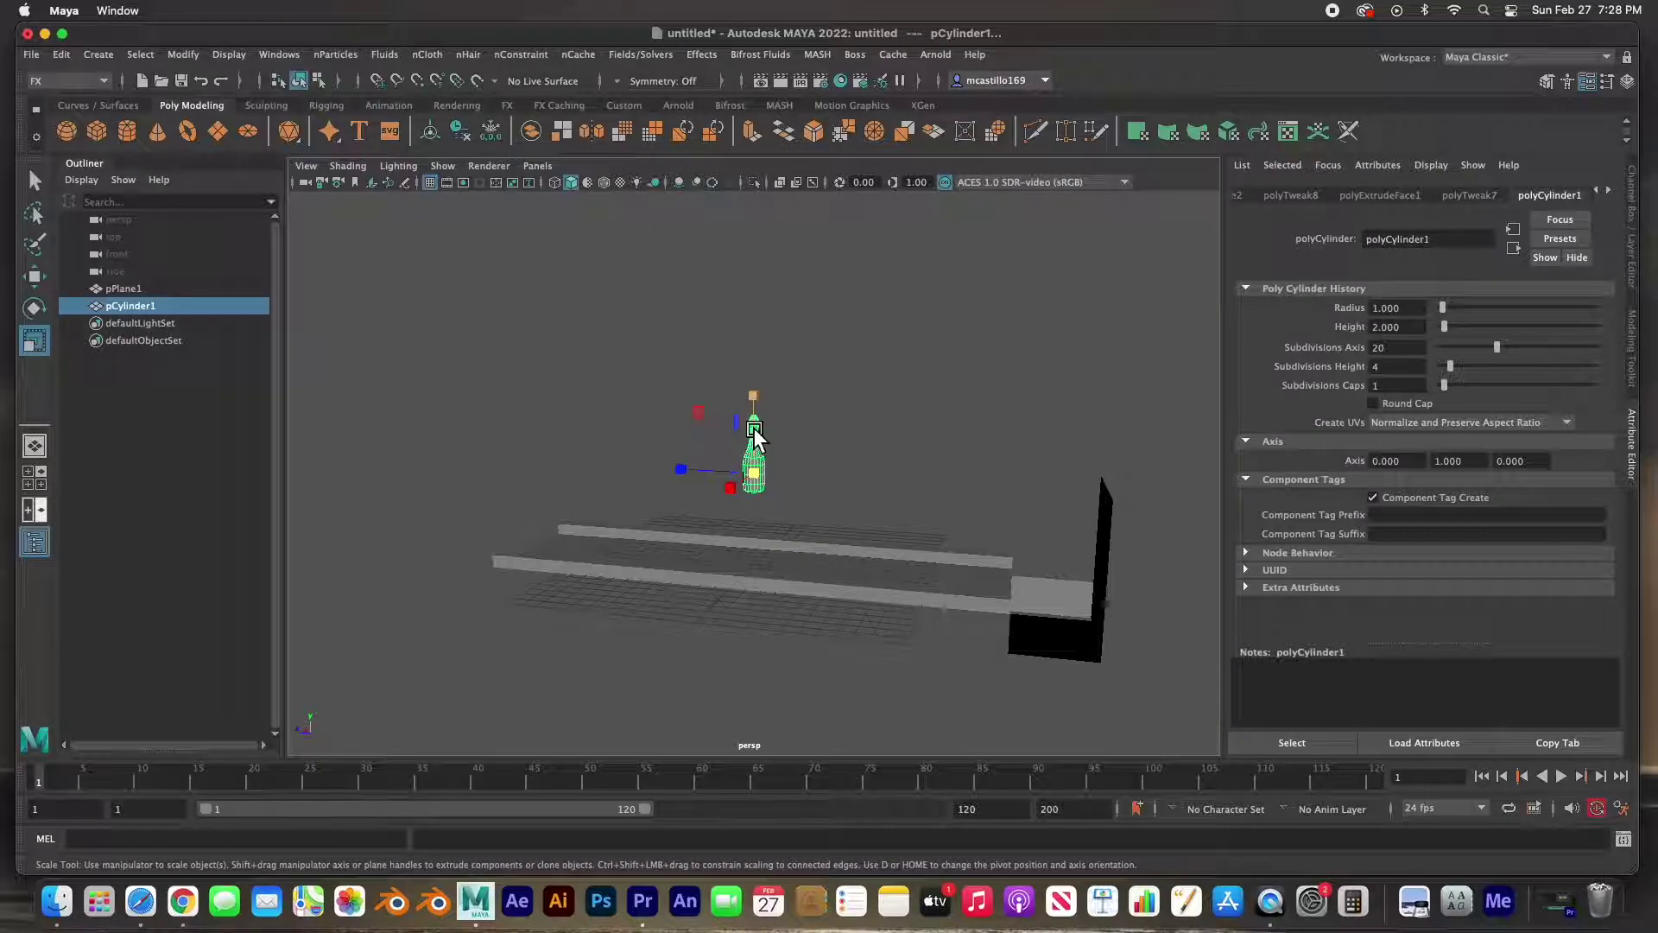
pyautogui.press('w')
pyautogui.moveTo(758, 390); pyautogui.dragTo(751, 484)
pyautogui.moveTo(703, 547); pyautogui.dragTo(919, 572)
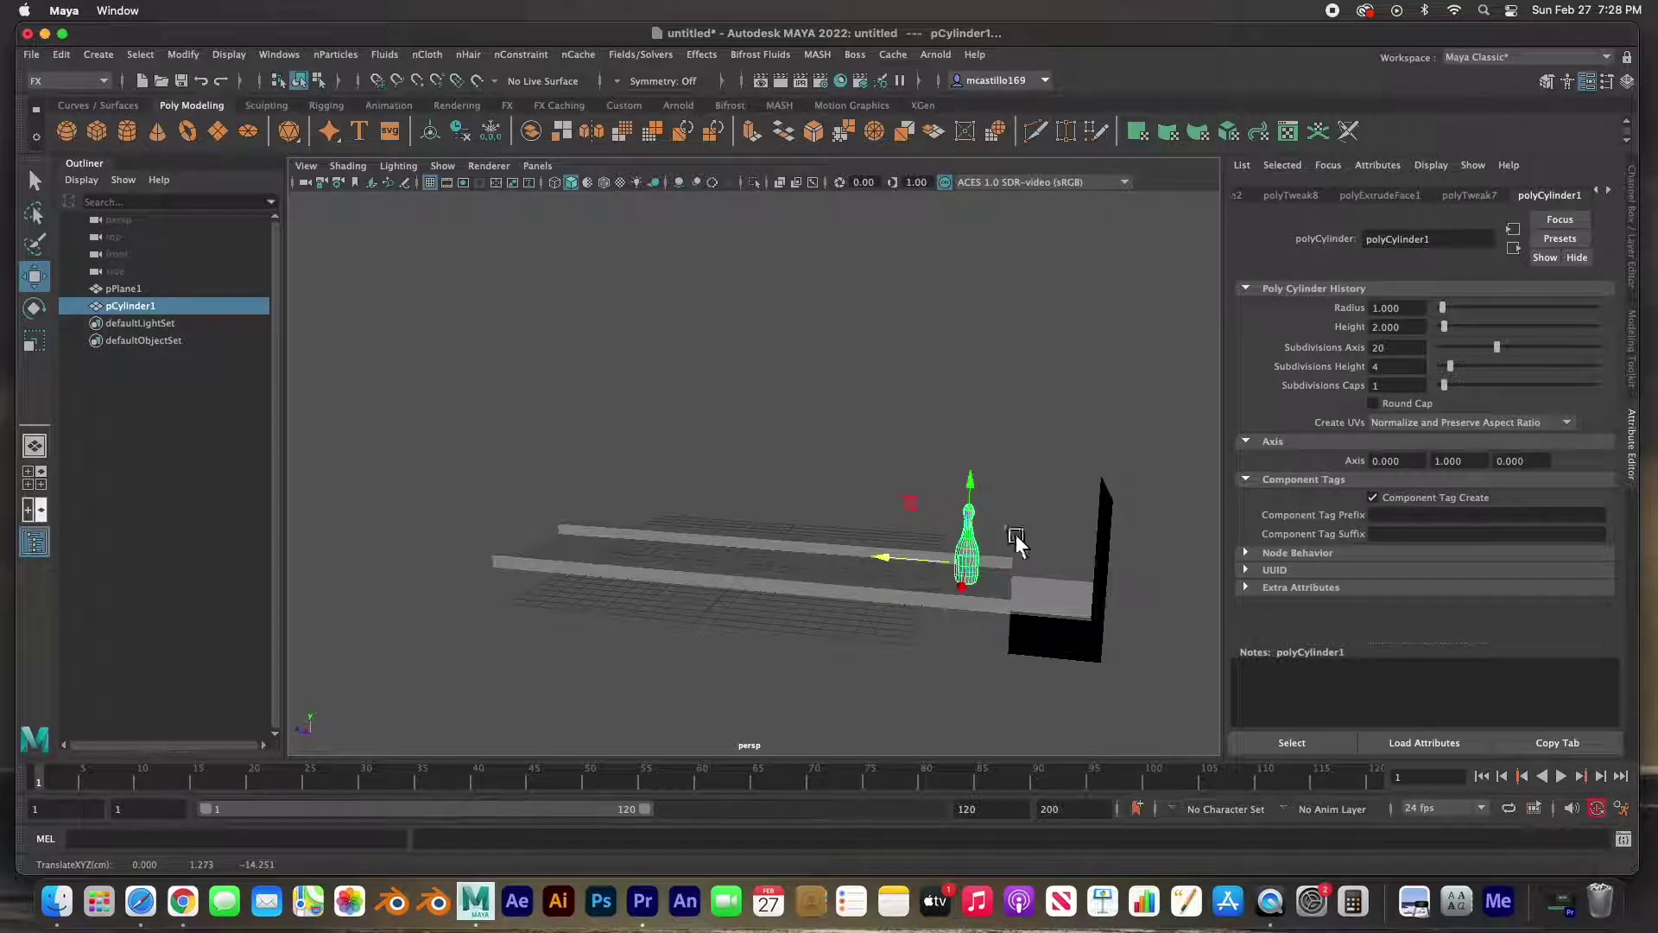
# Step: Scale the whole pin down and adjust its height above the lane to about Y 1.05
pyautogui.press('r')
pyautogui.moveTo(978, 566); pyautogui.dragTo(983, 519)
pyautogui.press('w')
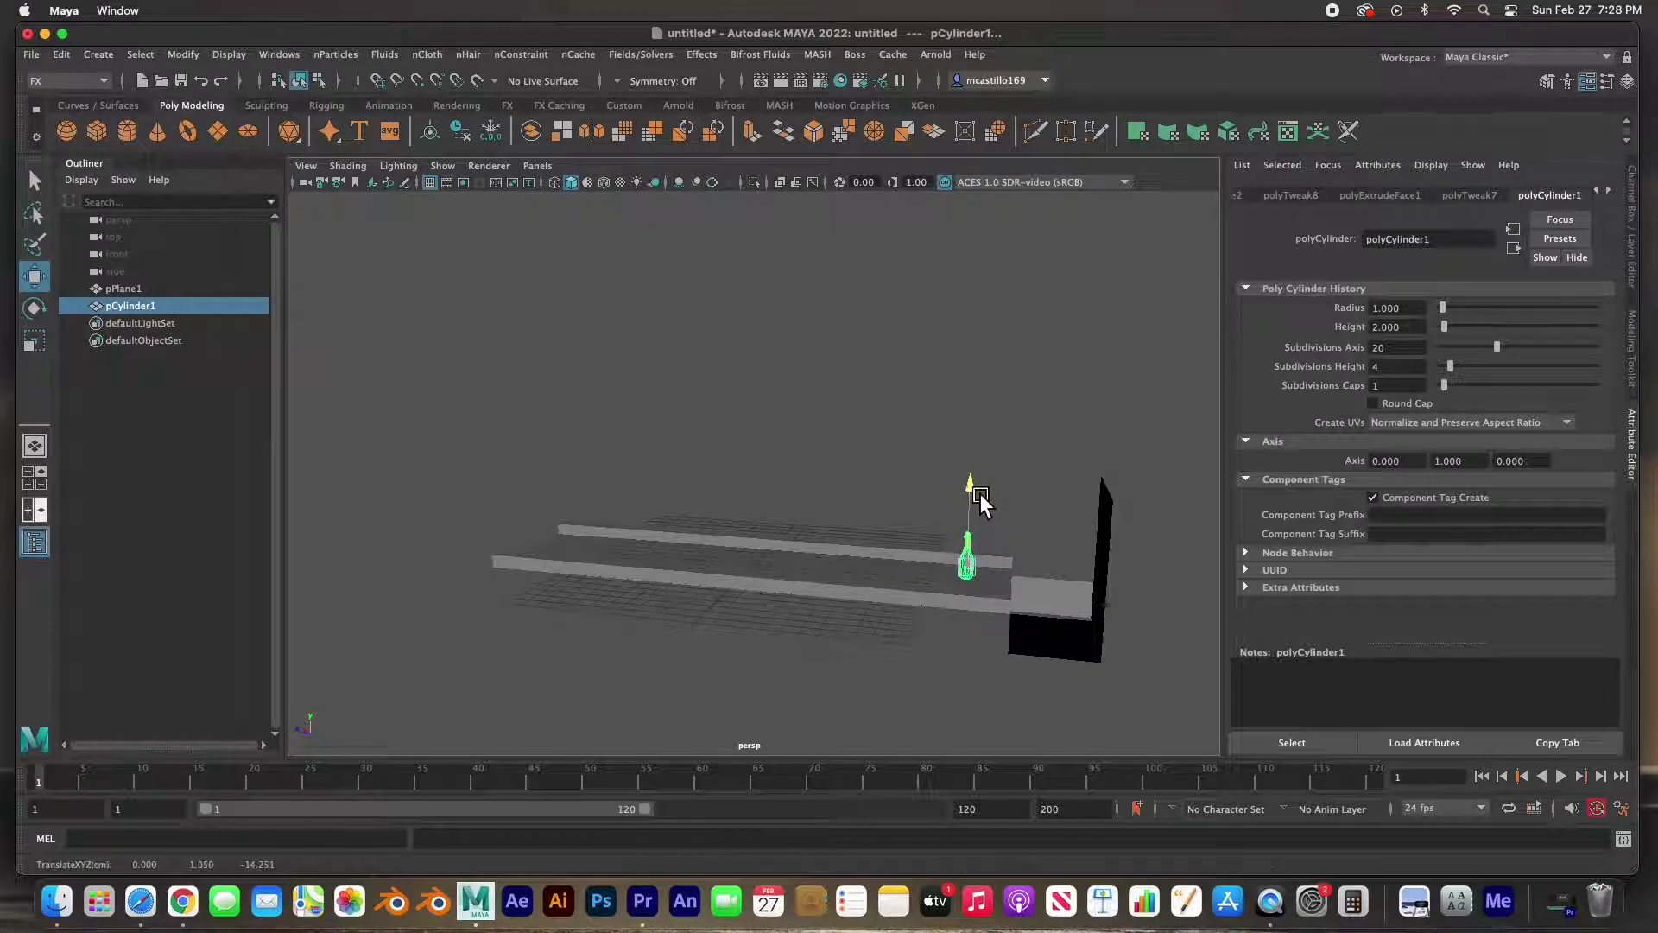
pyautogui.click(528, 427)
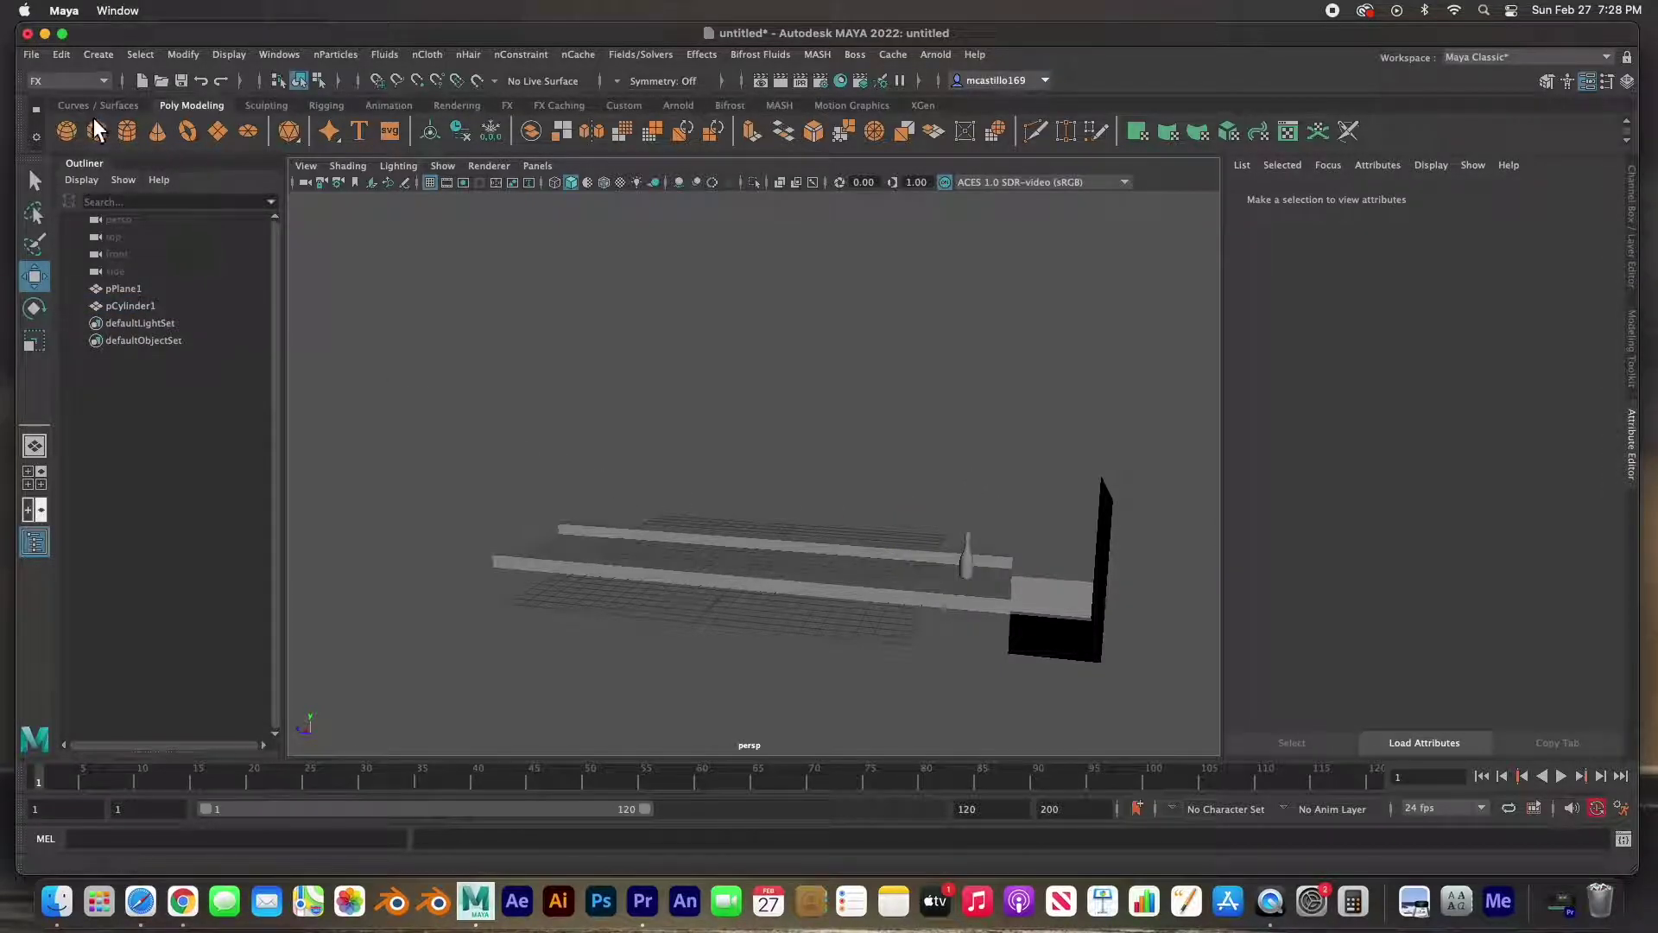
# Step: Create a polygon sphere for the bowling ball, raise it, scale it up and move it to the lane end opposite the pin
pyautogui.click(65, 132)
pyautogui.moveTo(761, 522); pyautogui.dragTo(760, 507)
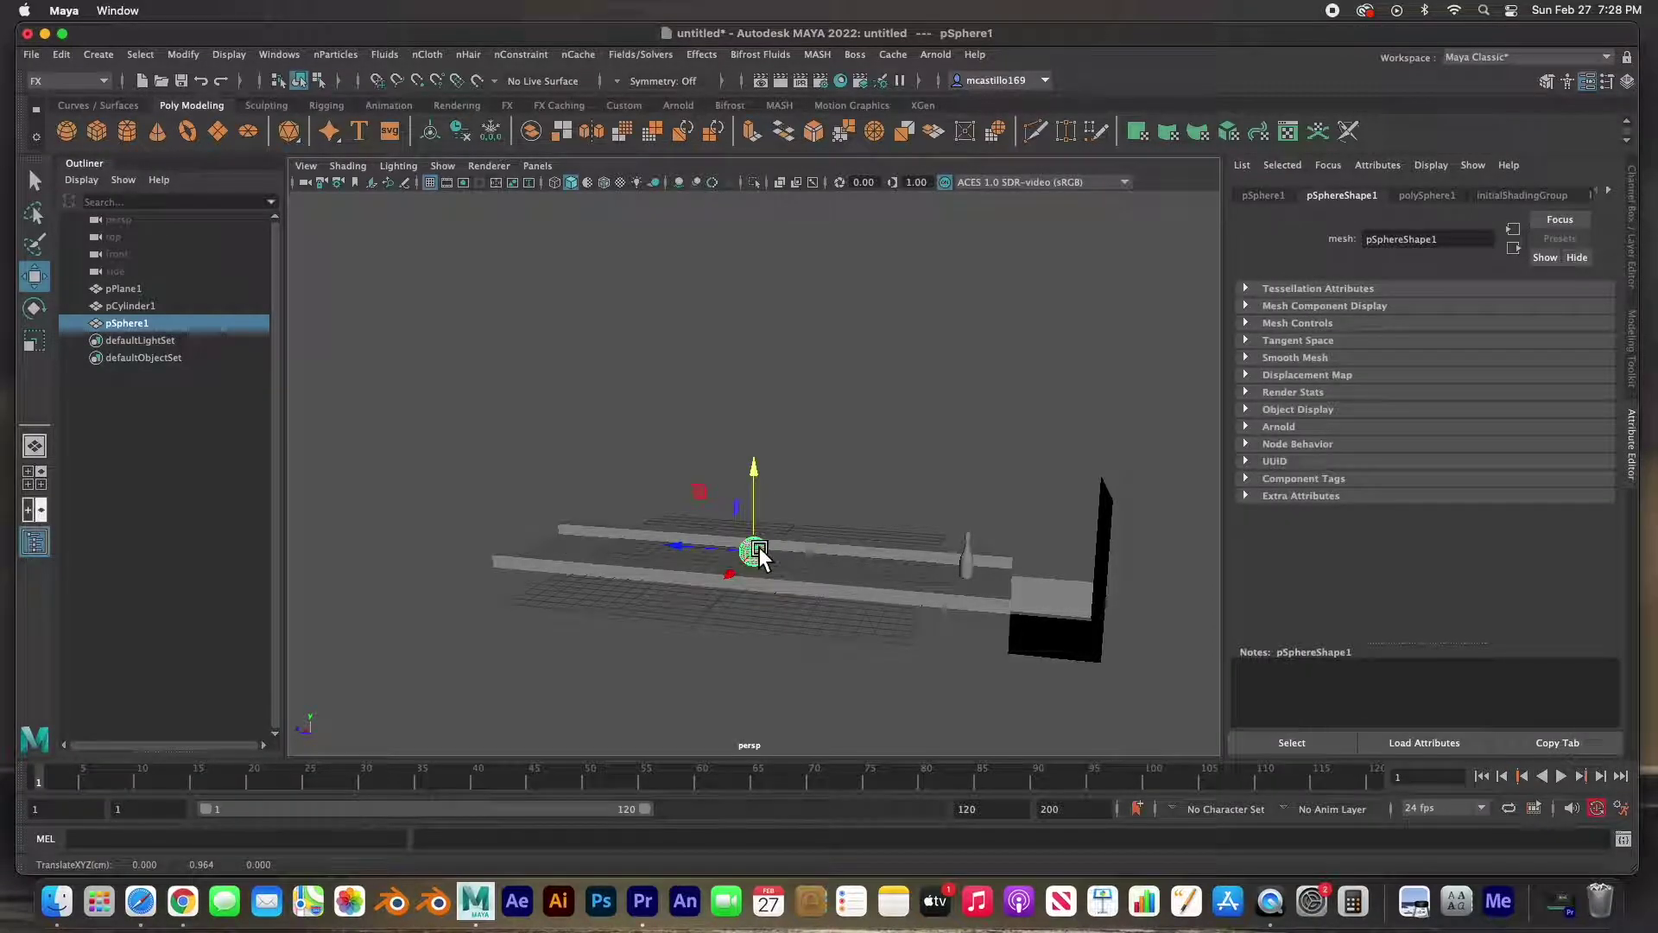
pyautogui.press('r')
pyautogui.moveTo(760, 555); pyautogui.dragTo(540, 525)
pyautogui.press('w')
# Step: Scale the ball down slightly in the side view and move it above the lane to about Y 2.74, Z 14.78
pyautogui.press('space')
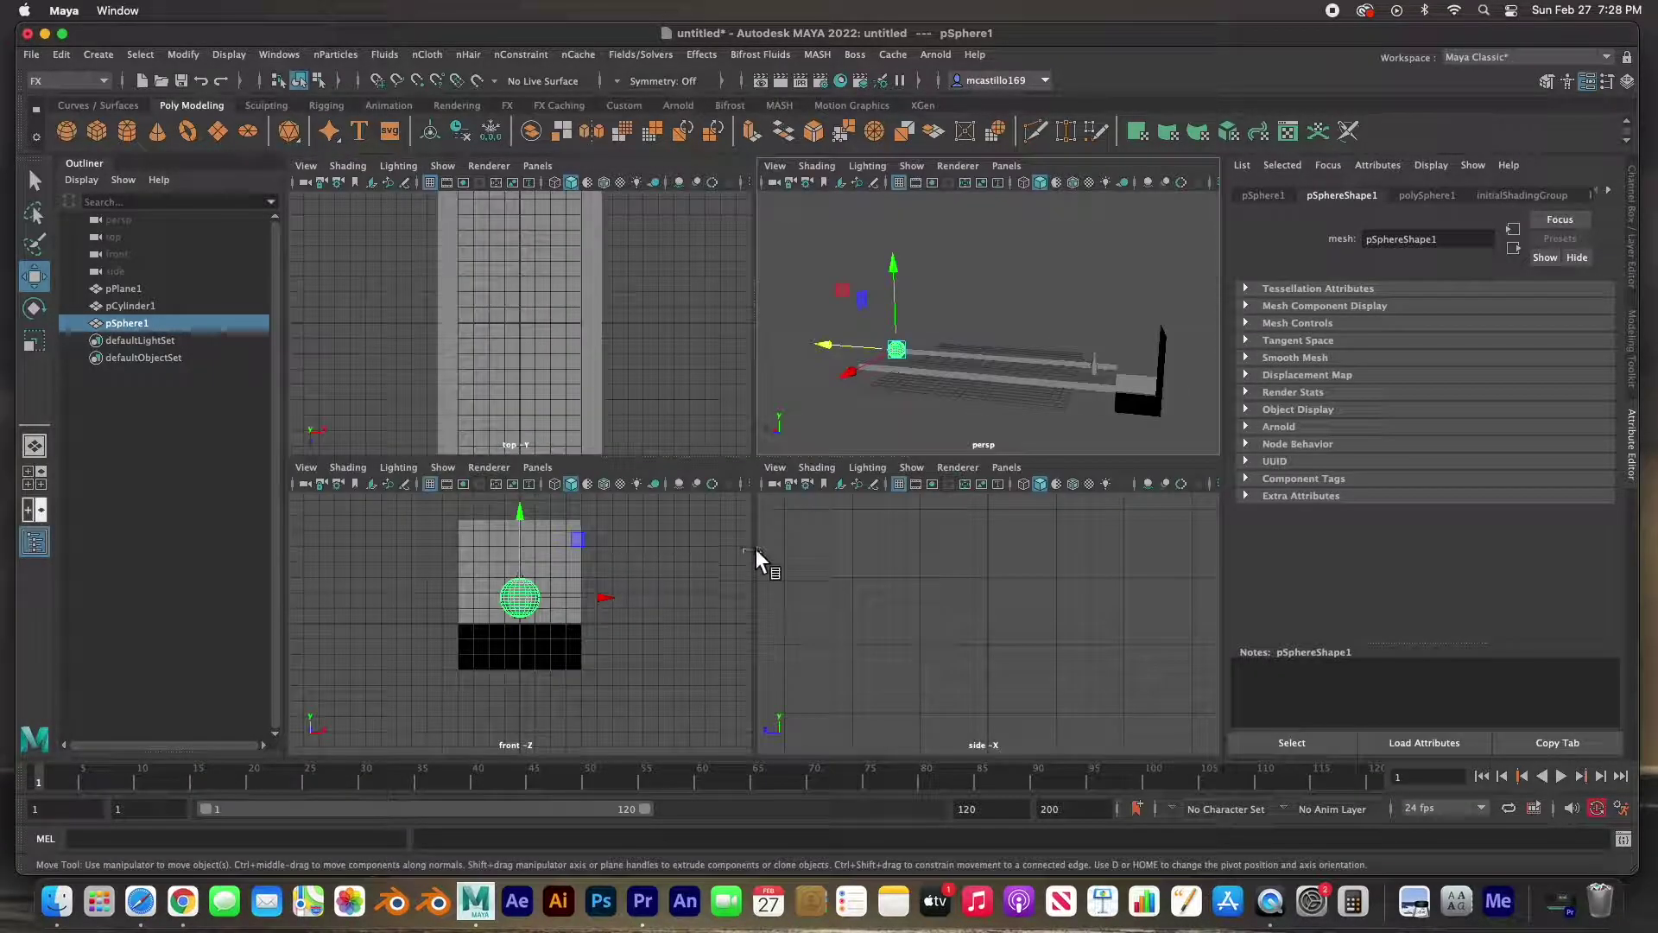
pyautogui.press('space')
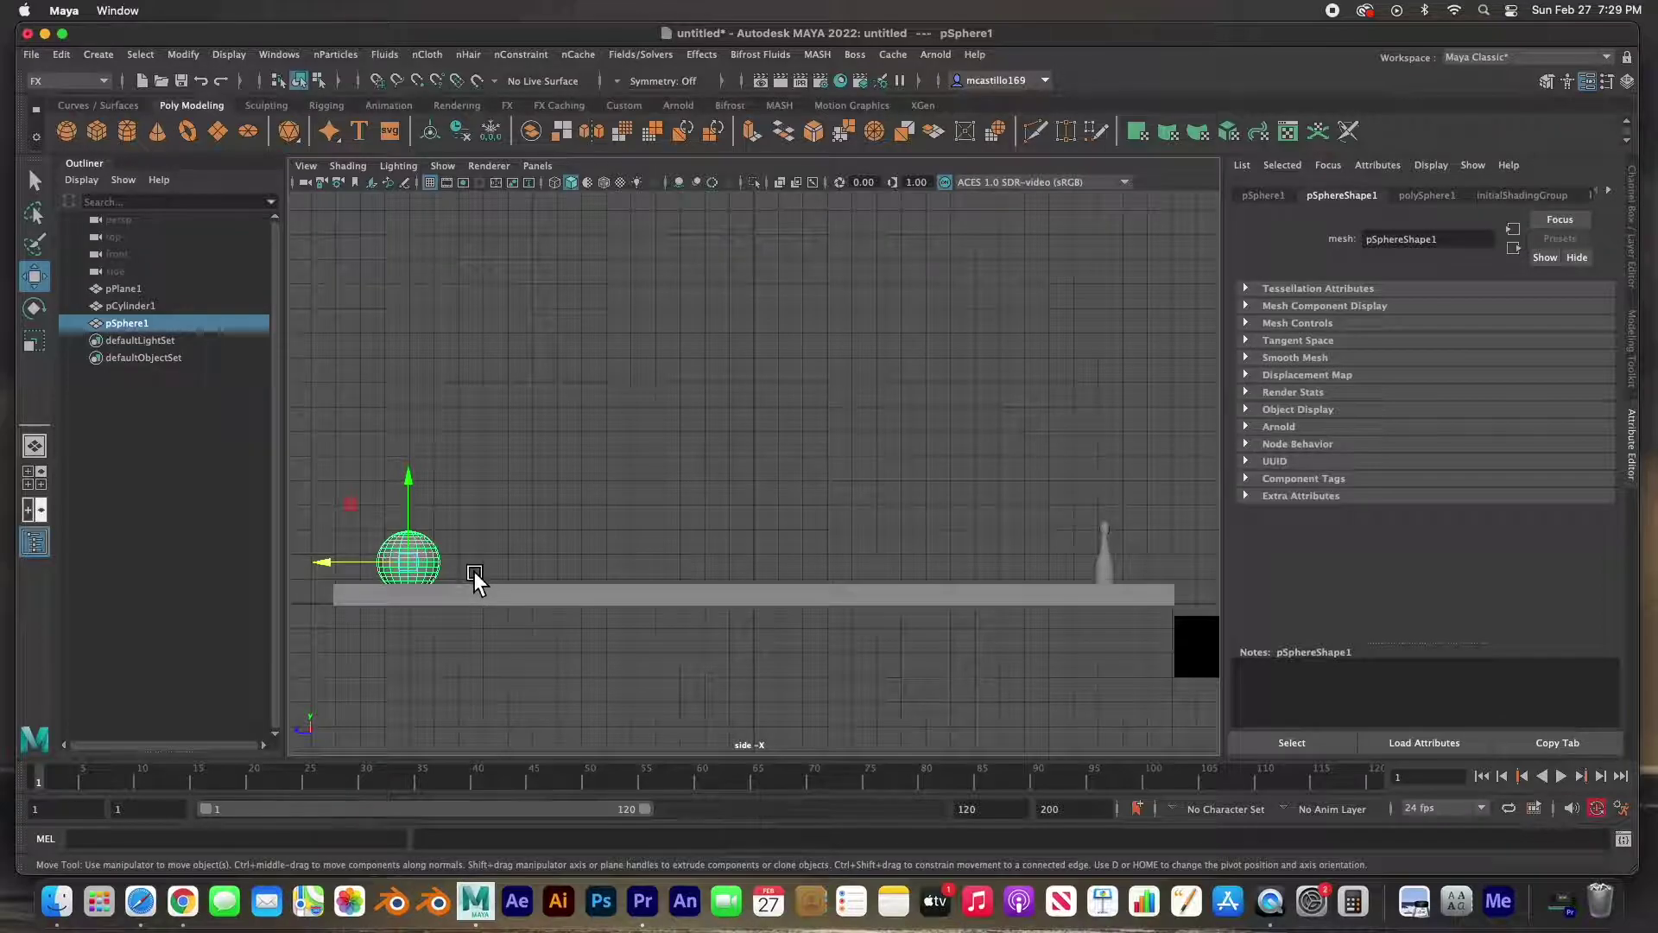
pyautogui.press('r')
pyautogui.moveTo(418, 567); pyautogui.dragTo(347, 540)
pyautogui.press('w')
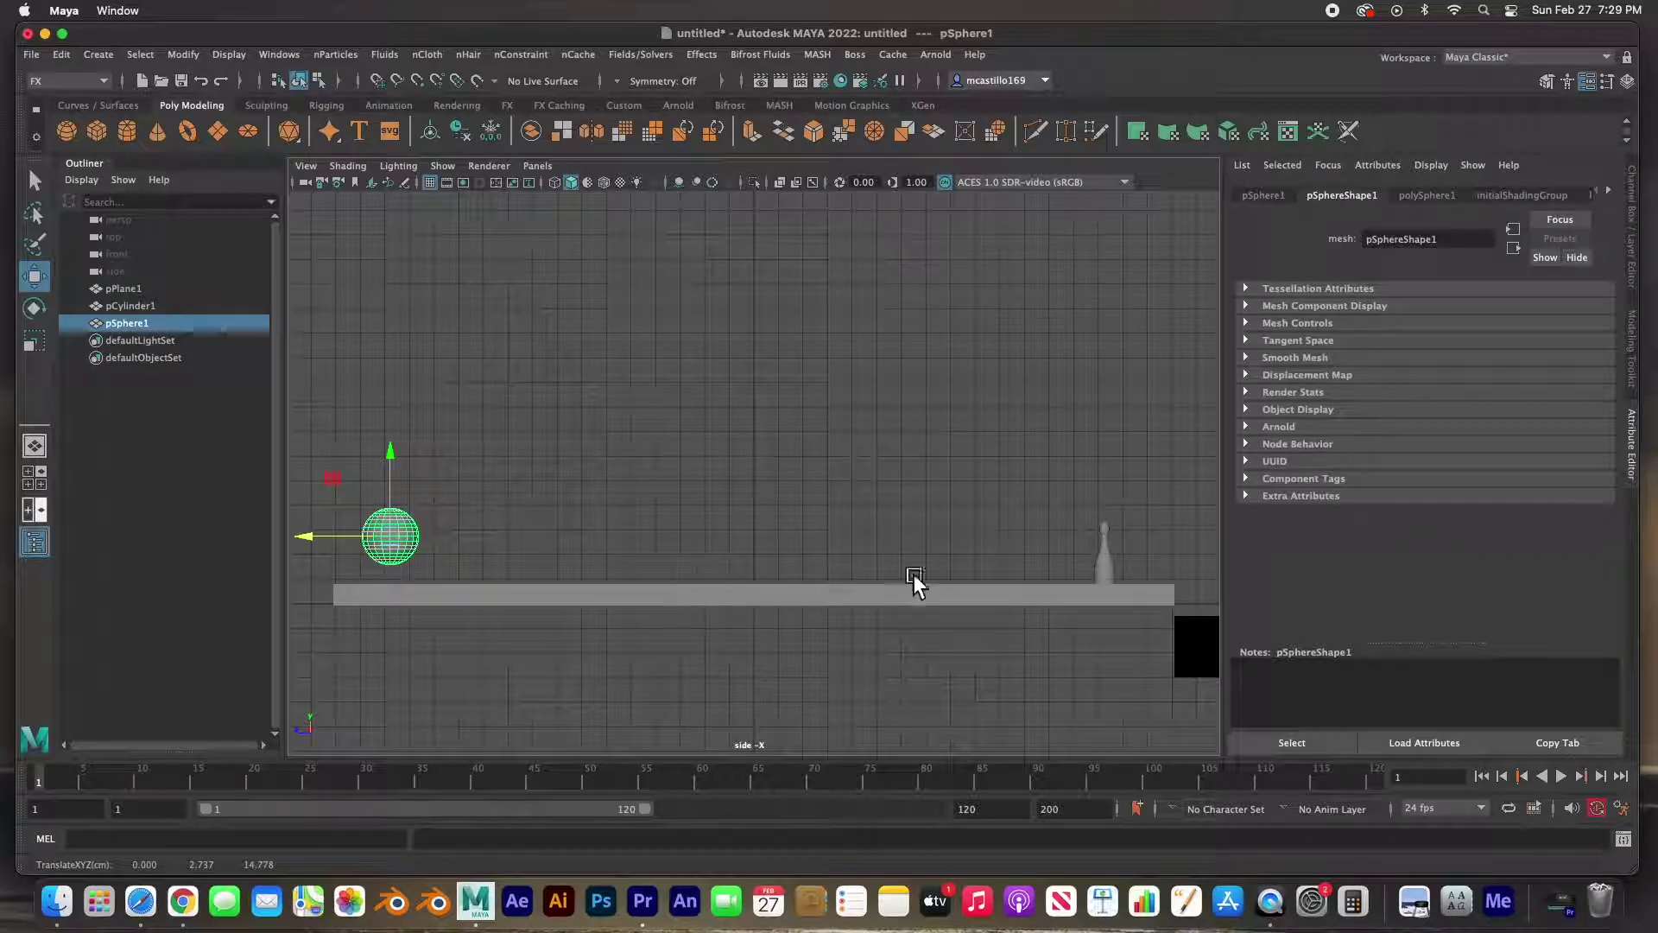
# Step: Scale the pin slightly larger and show the side view in wireframe
pyautogui.click(1108, 562)
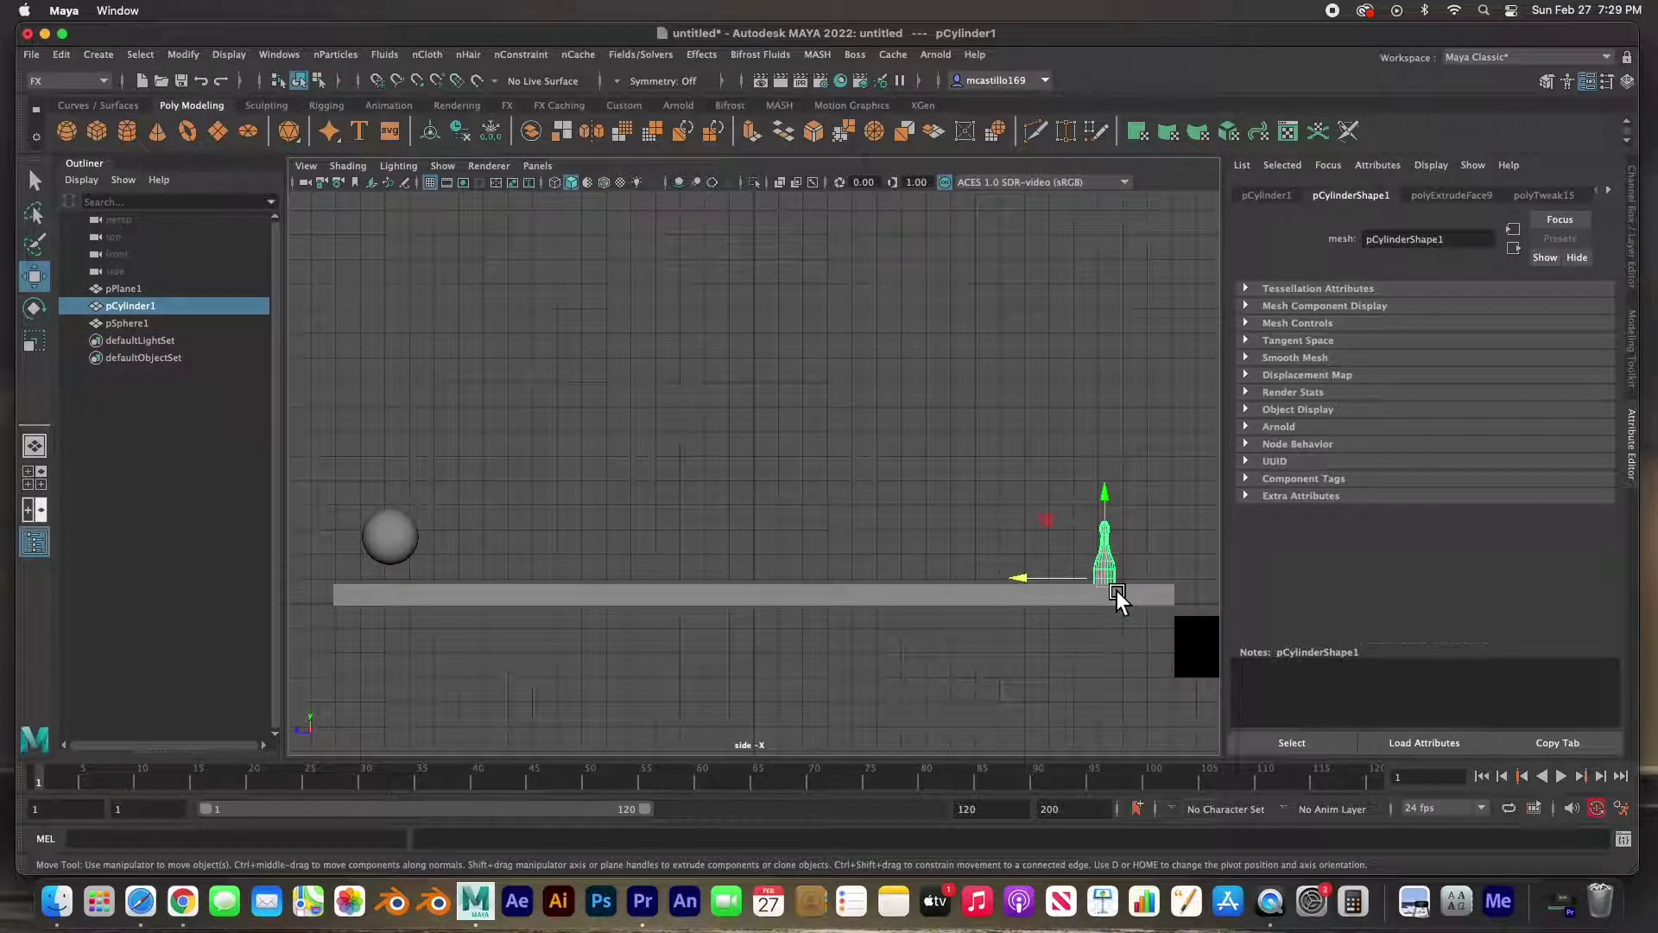
pyautogui.press('d')
pyautogui.press('r')
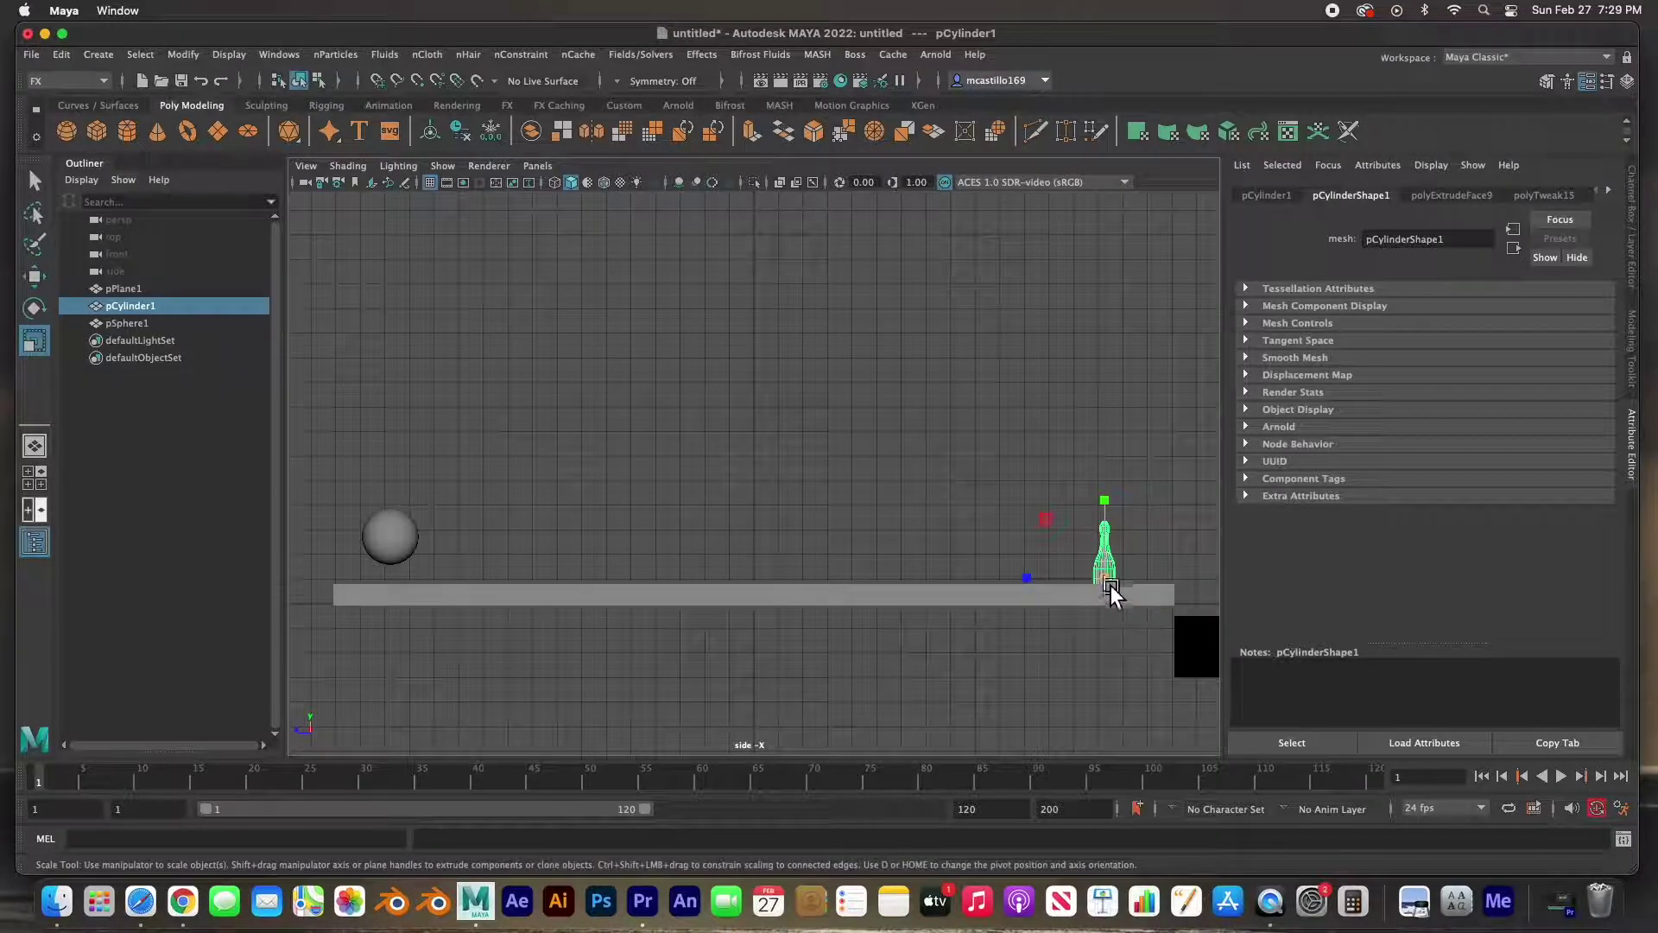
pyautogui.moveTo(1118, 576); pyautogui.dragTo(1109, 615)
pyautogui.press('4')
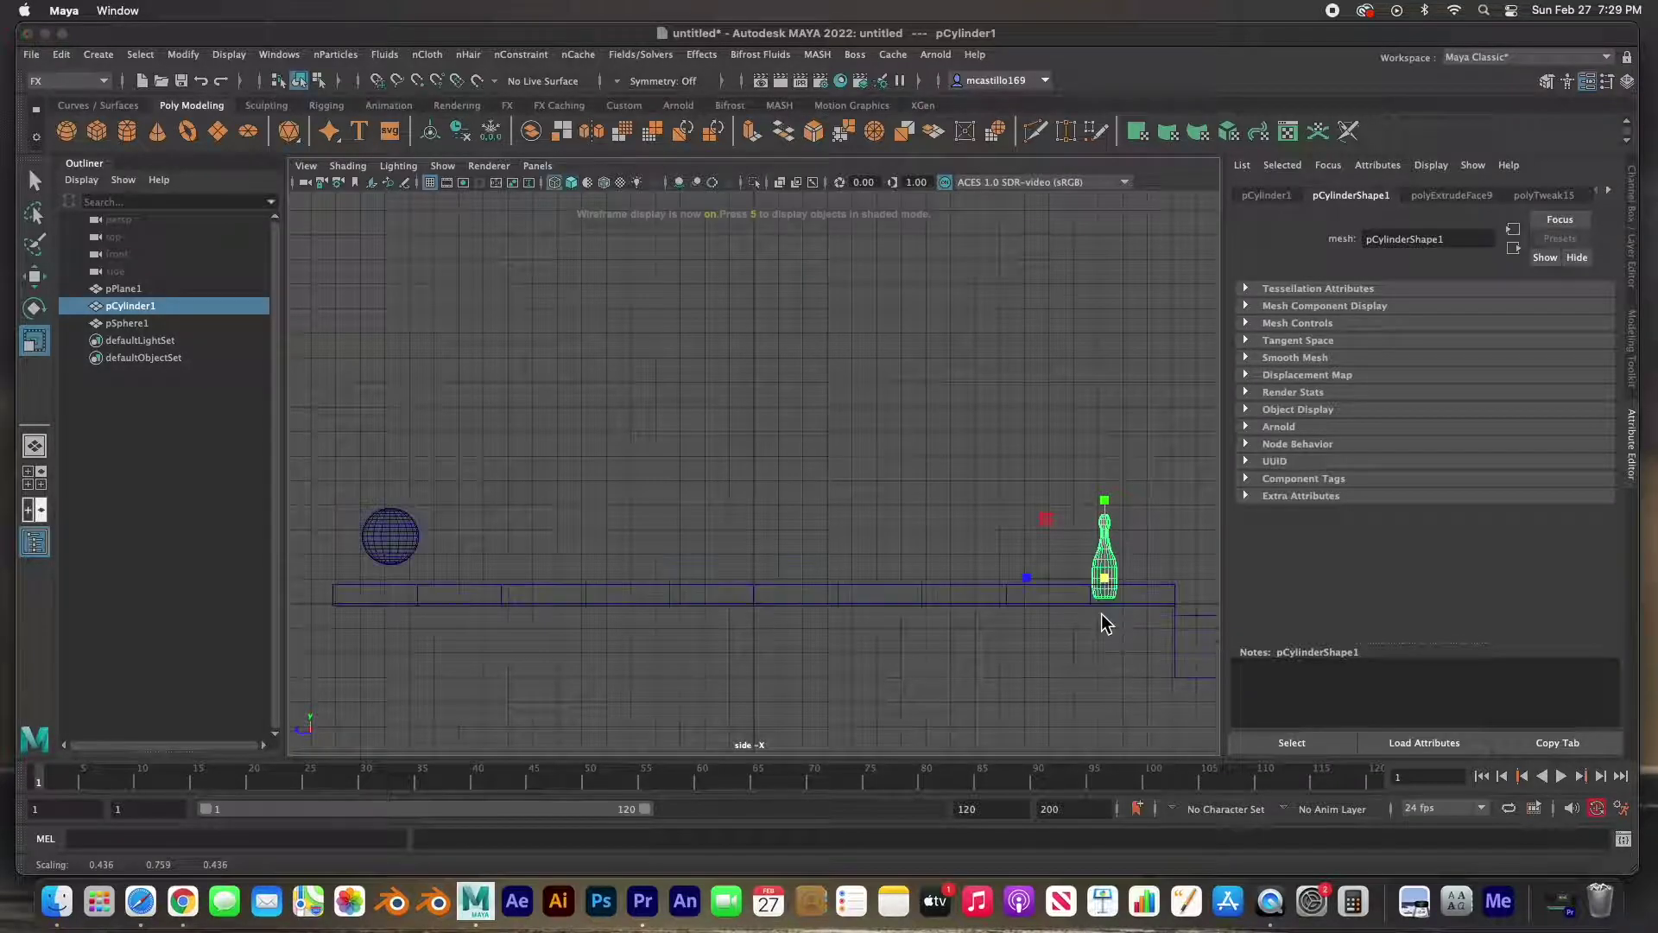
# Step: Lower the pin slightly onto the lane surface, to about Y 0.91
pyautogui.press('w')
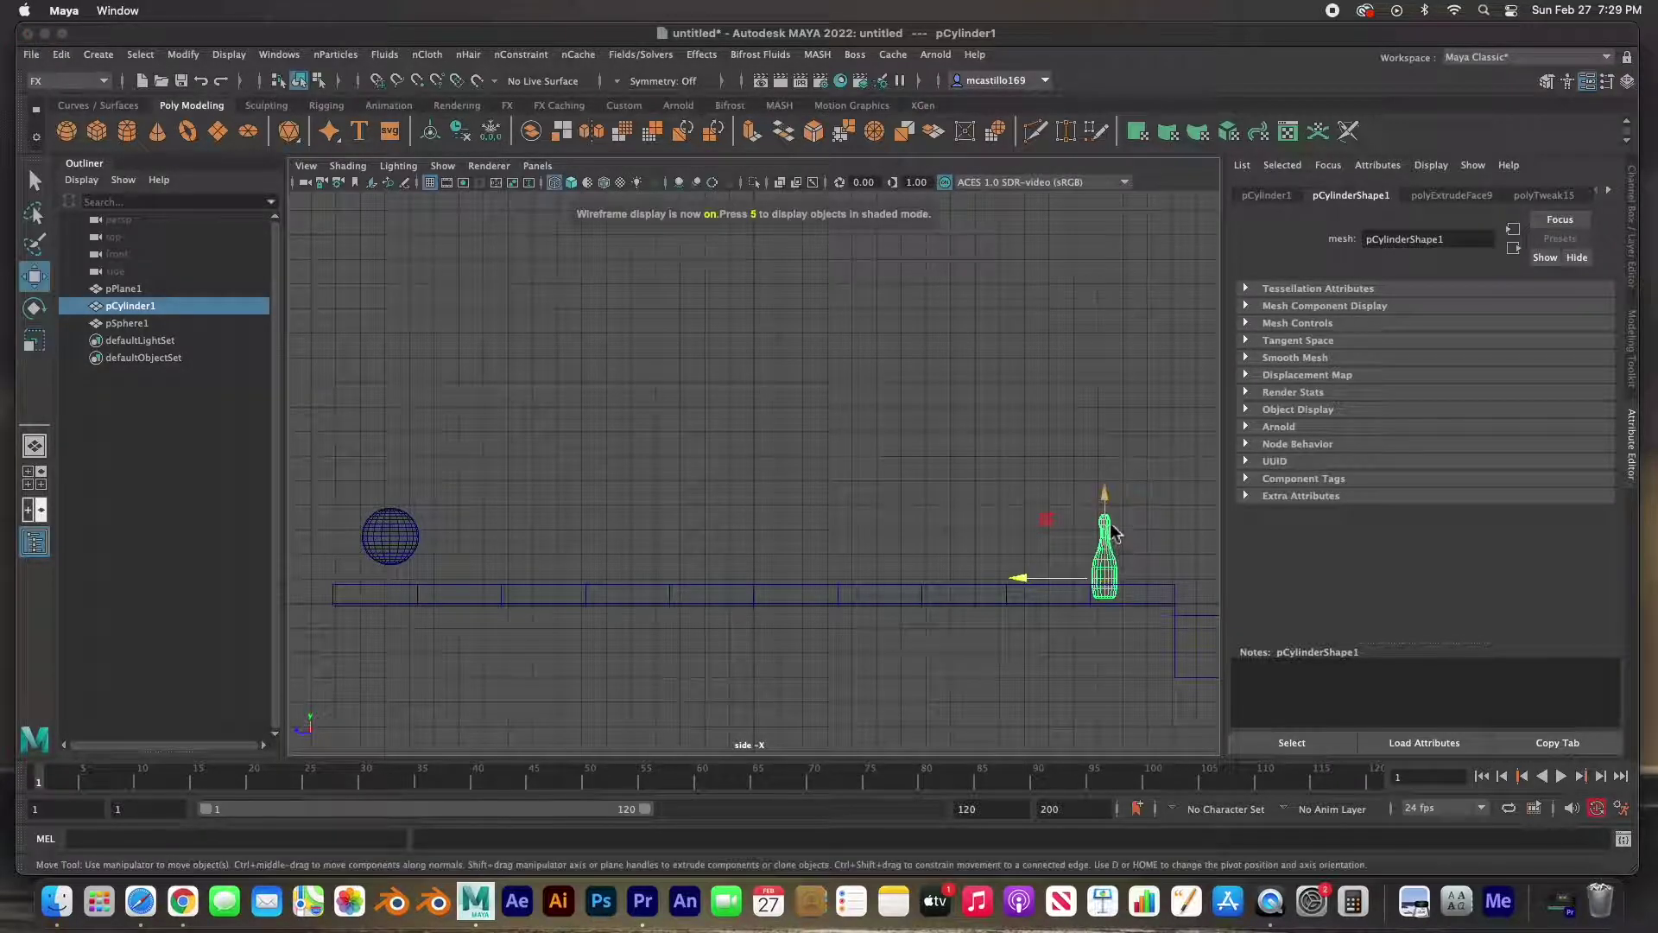
pyautogui.click(1109, 496)
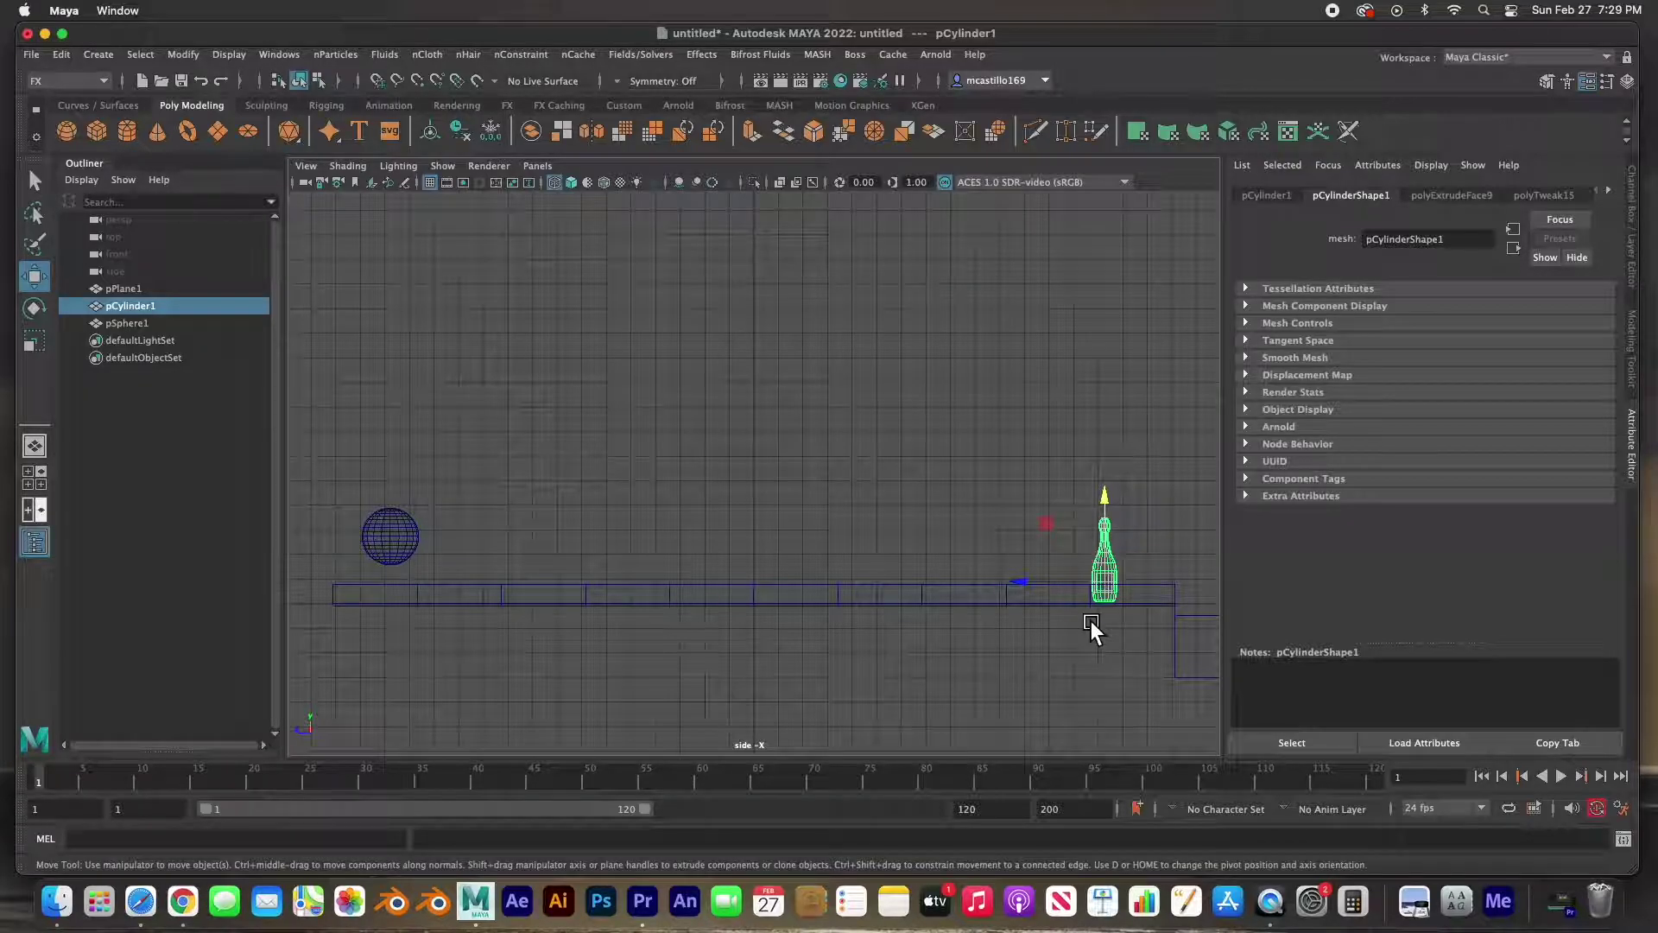
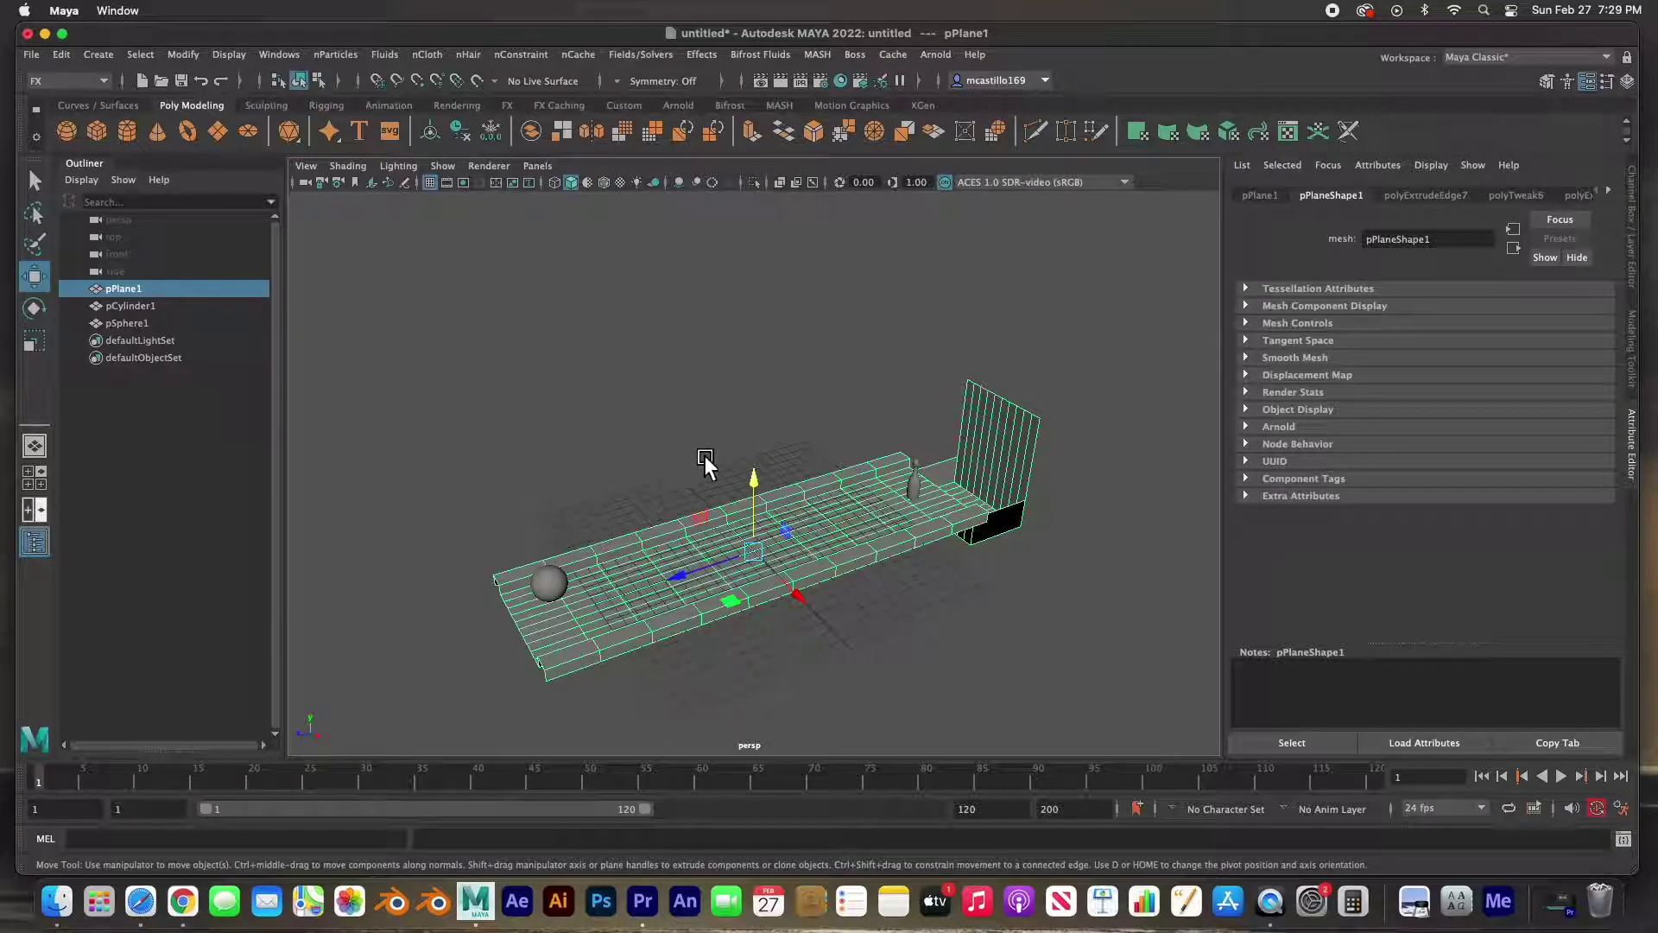
# Step: Assign a new Blinn material to the lane and set its color to the tan from the recent colors
pyautogui.click(457, 105)
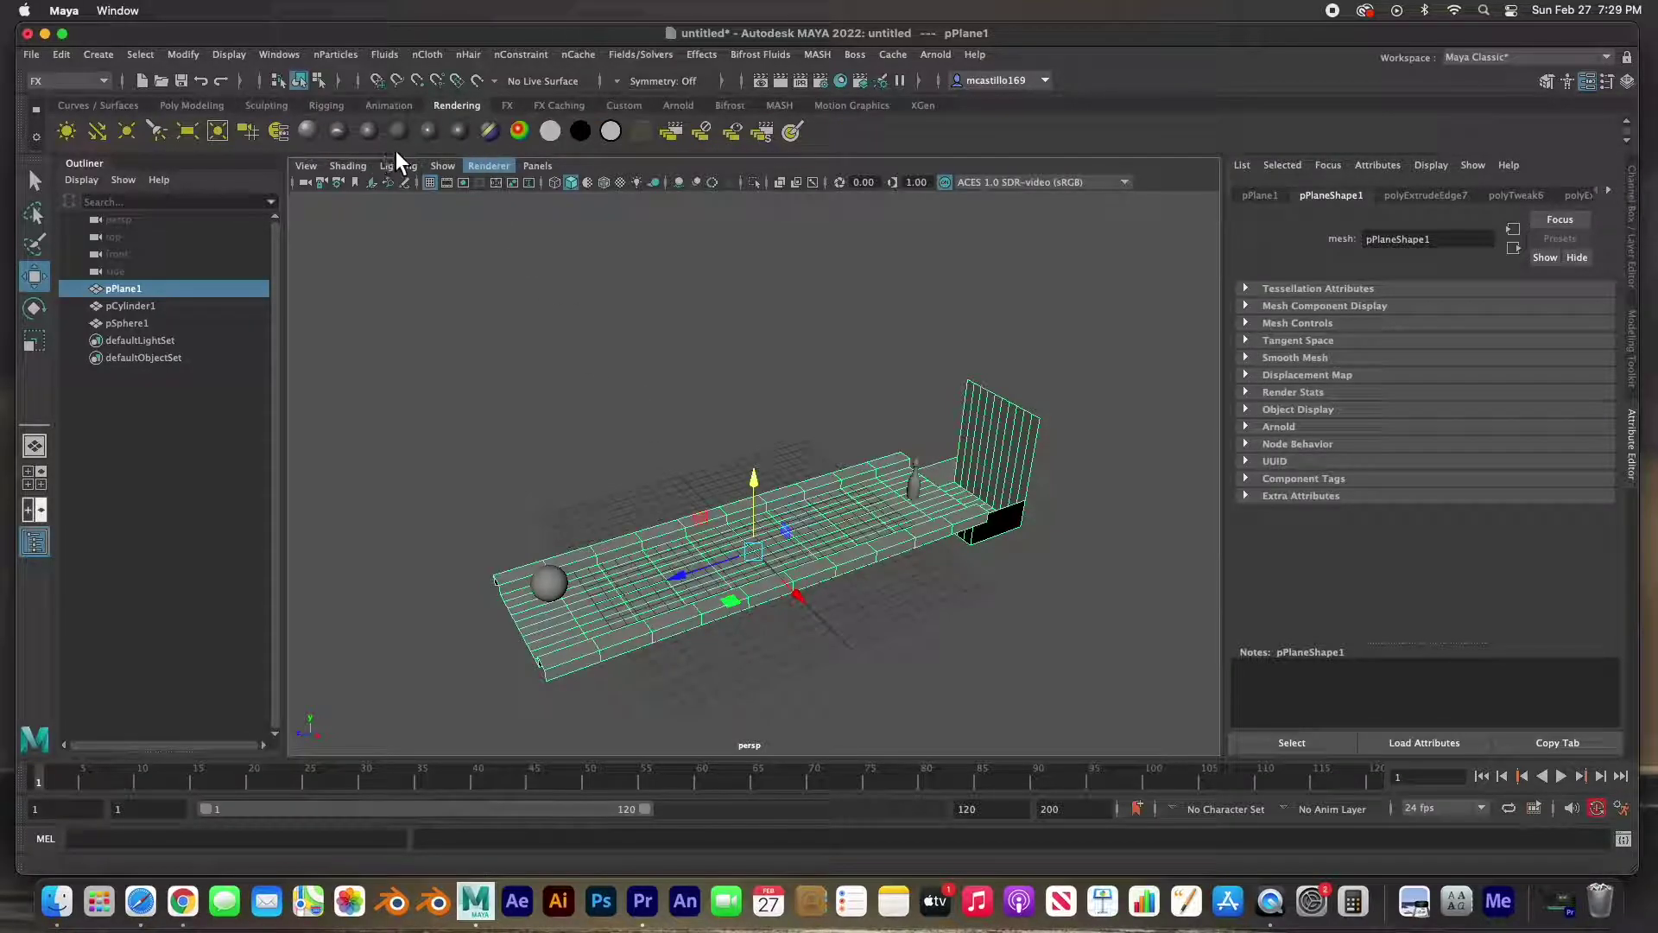
pyautogui.click(371, 137)
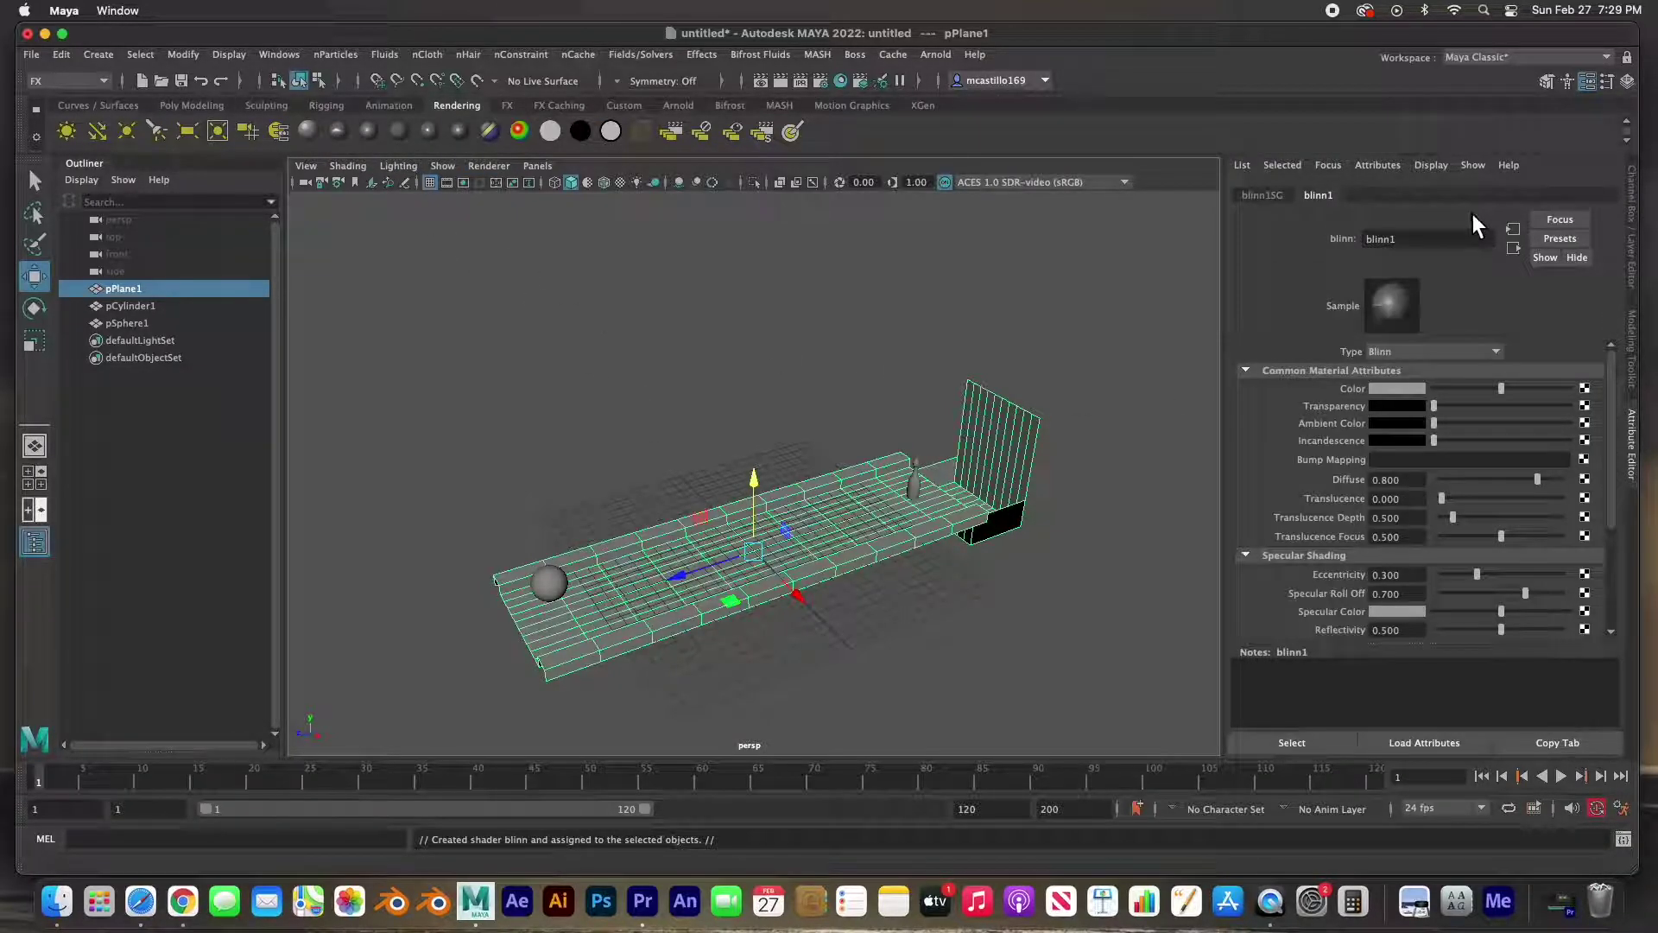
pyautogui.click(1395, 386)
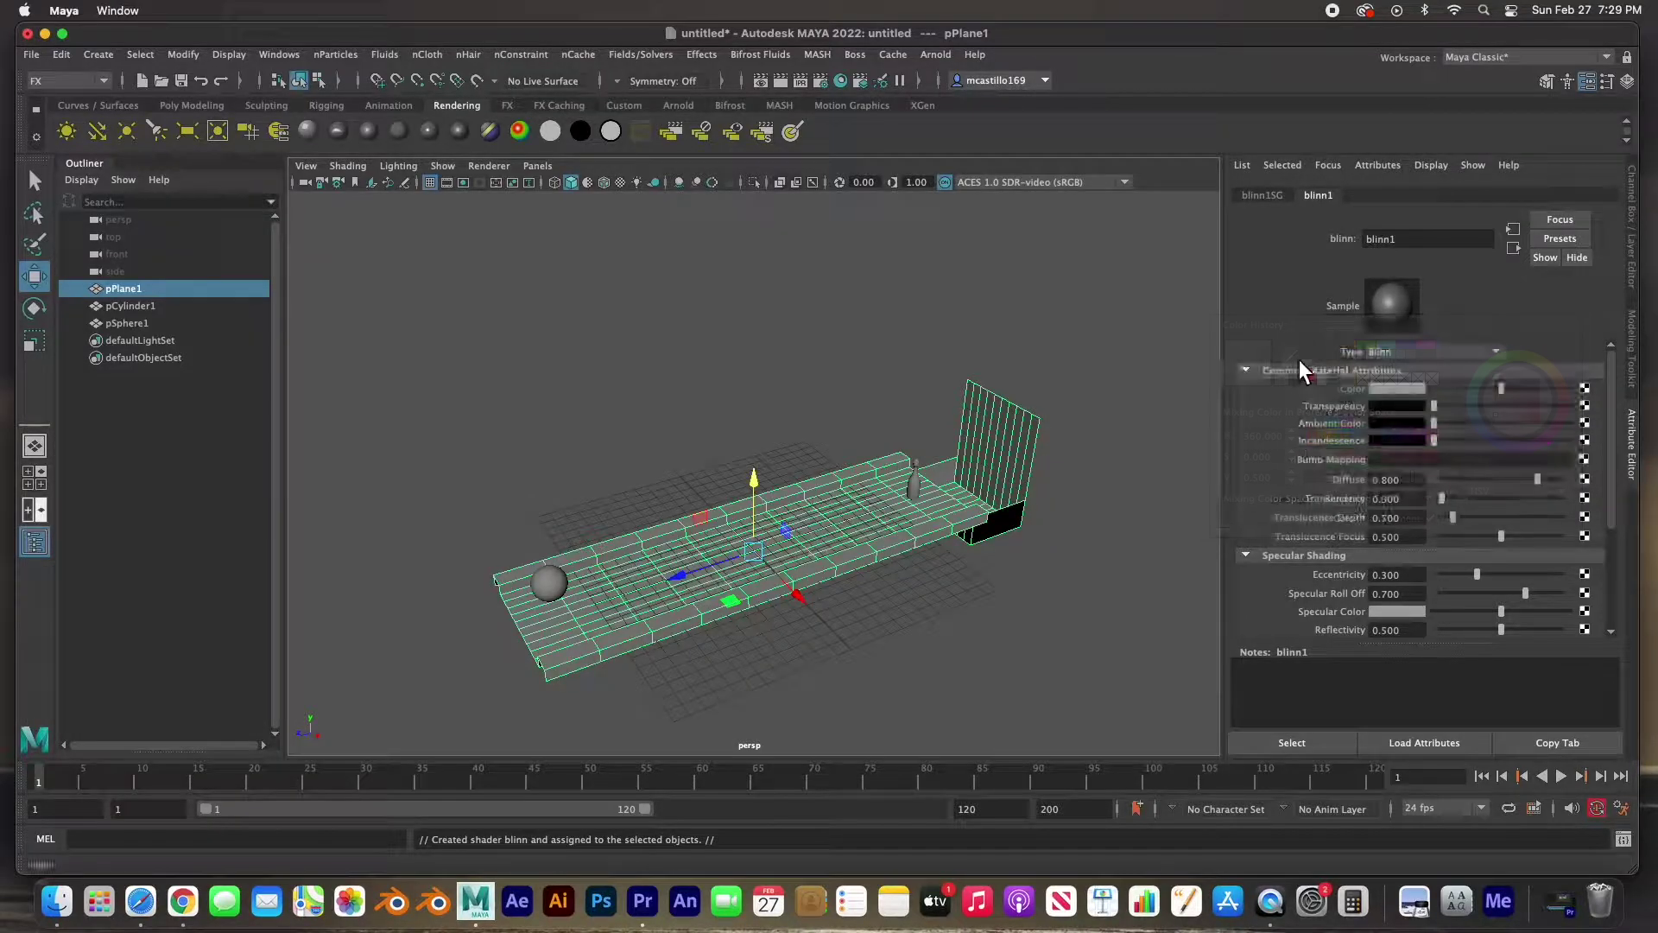
pyautogui.click(1384, 393)
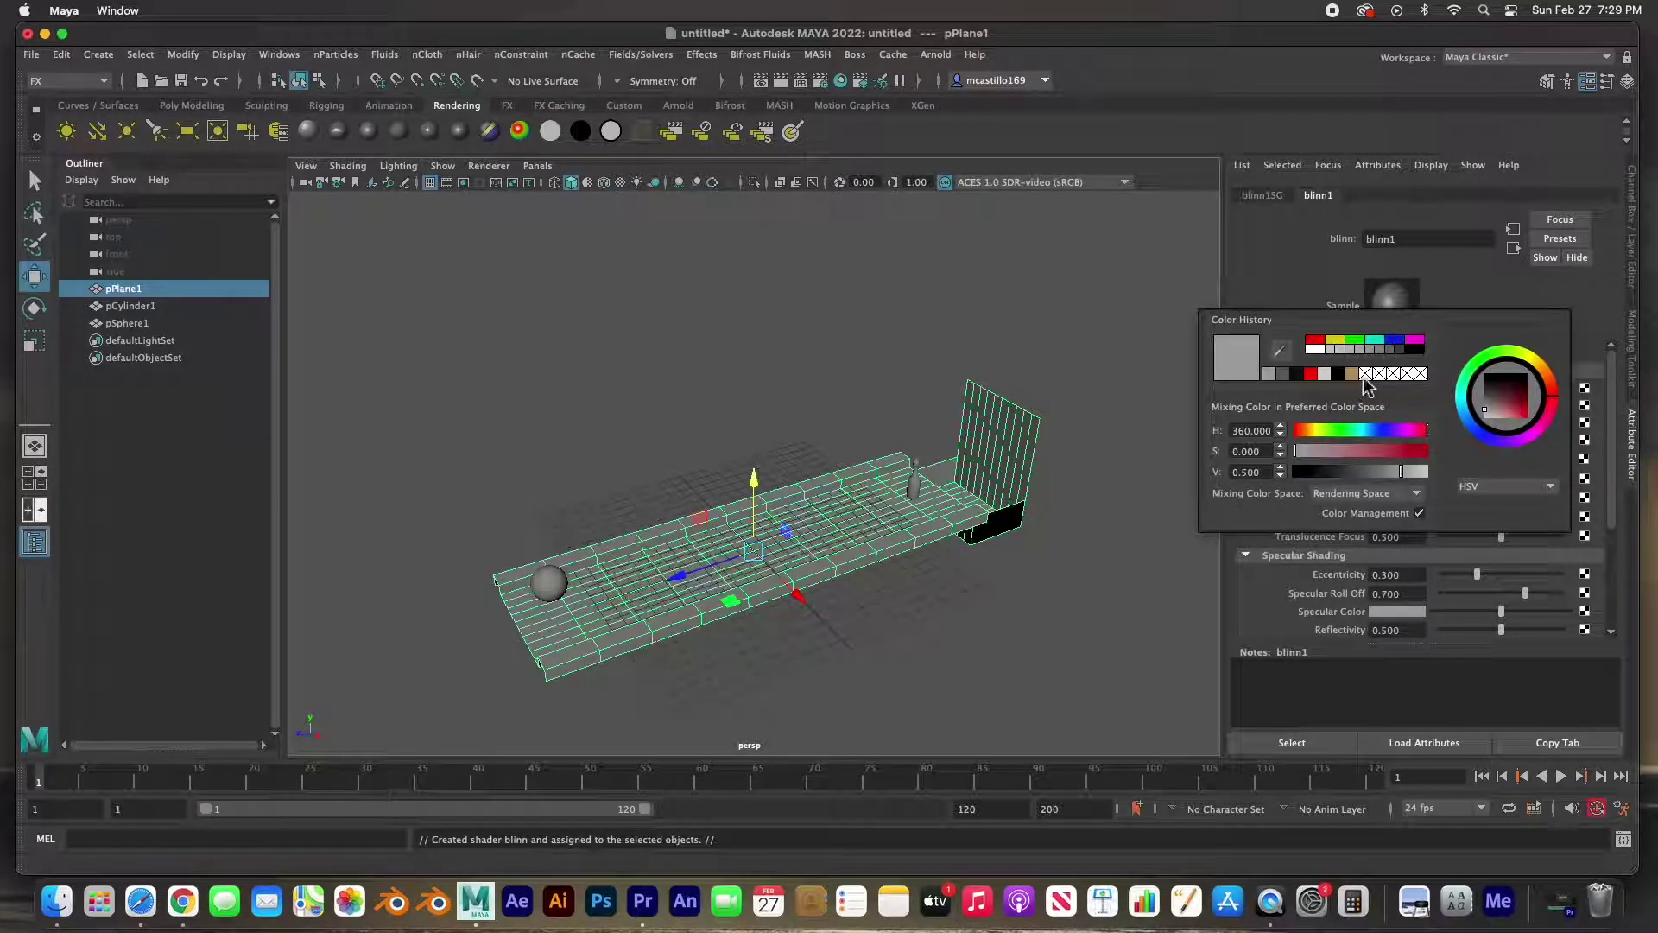
pyautogui.click(1353, 375)
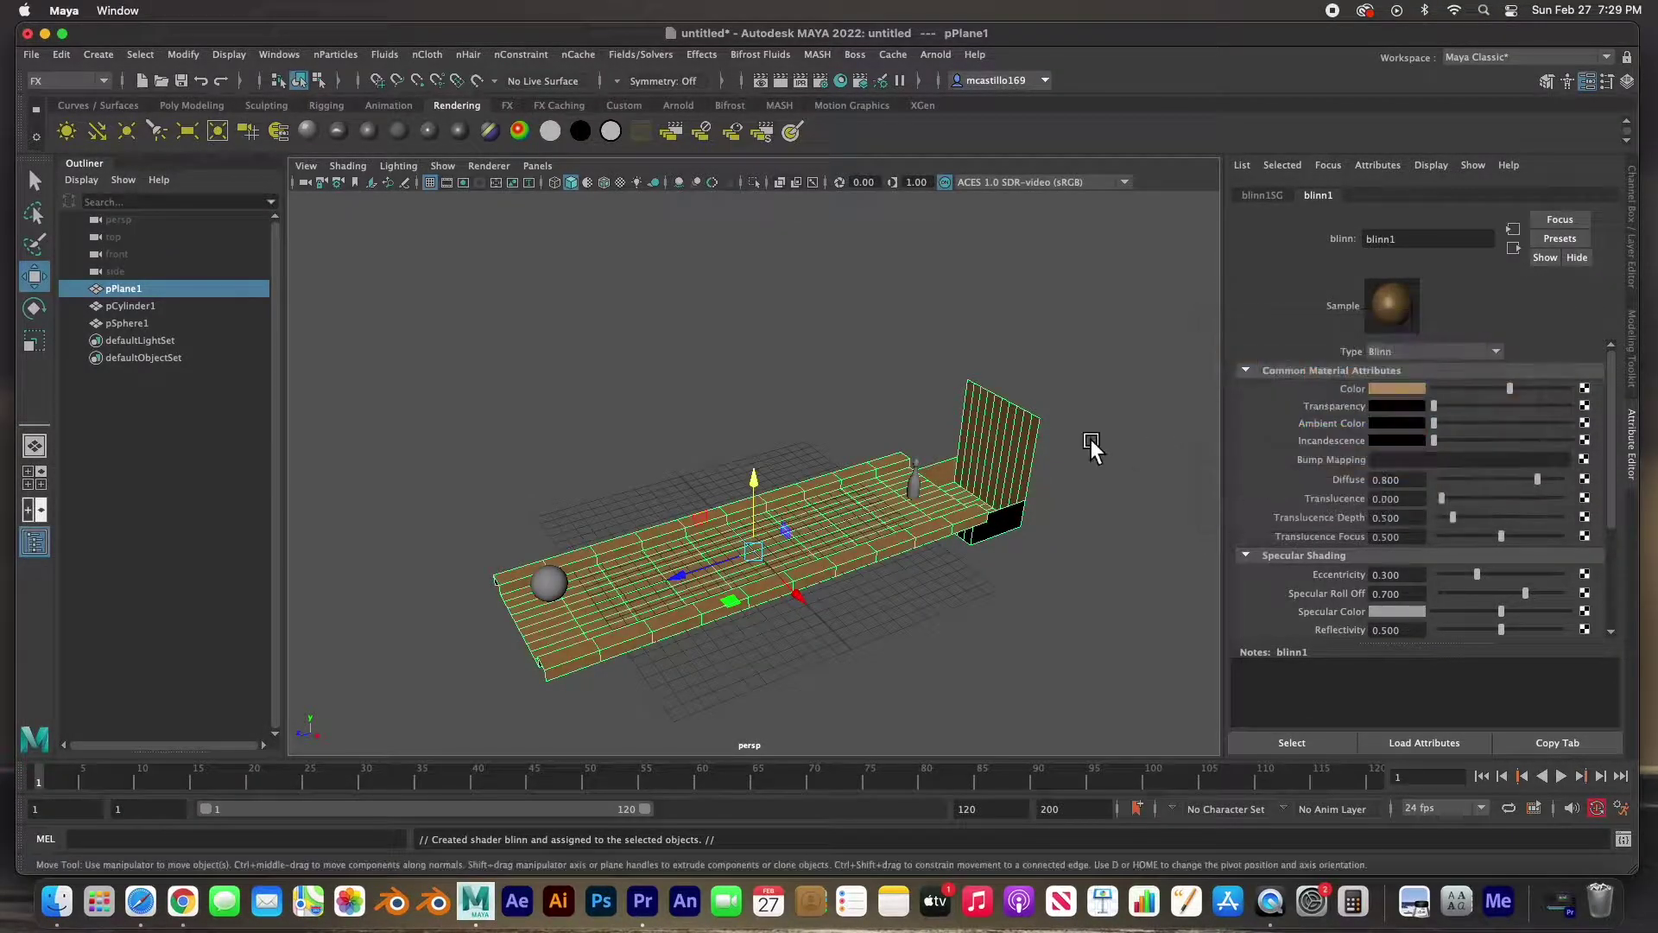
# Step: Assign a new Blinn material to the bowling pin and set its color to white
pyautogui.click(925, 487)
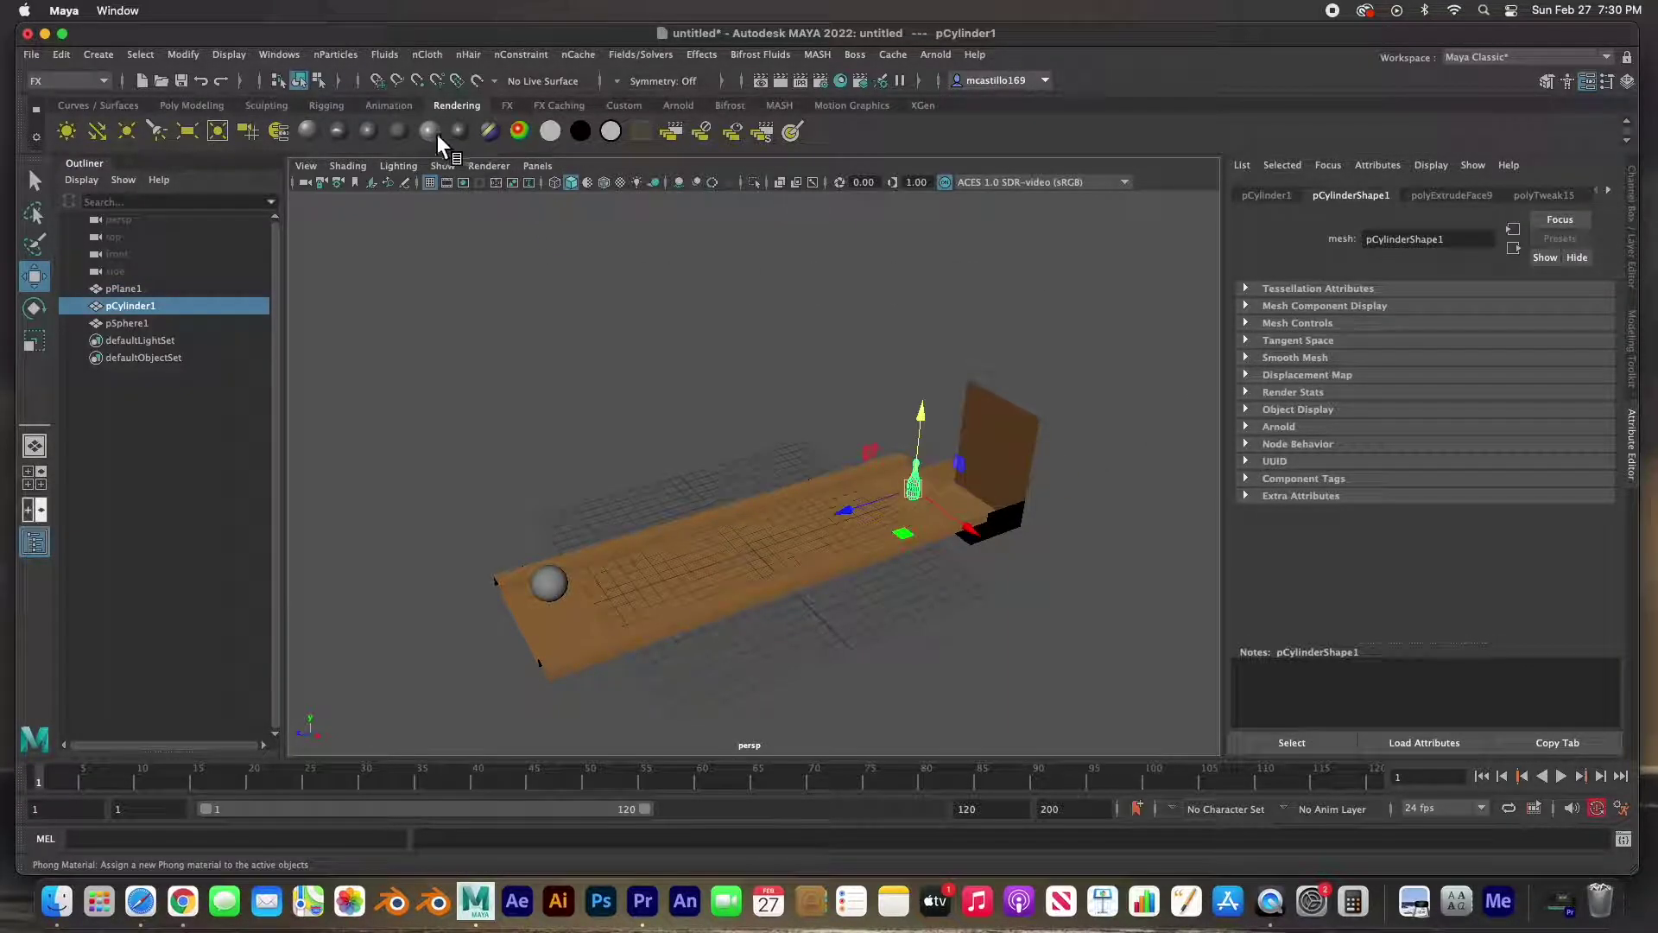
pyautogui.click(366, 131)
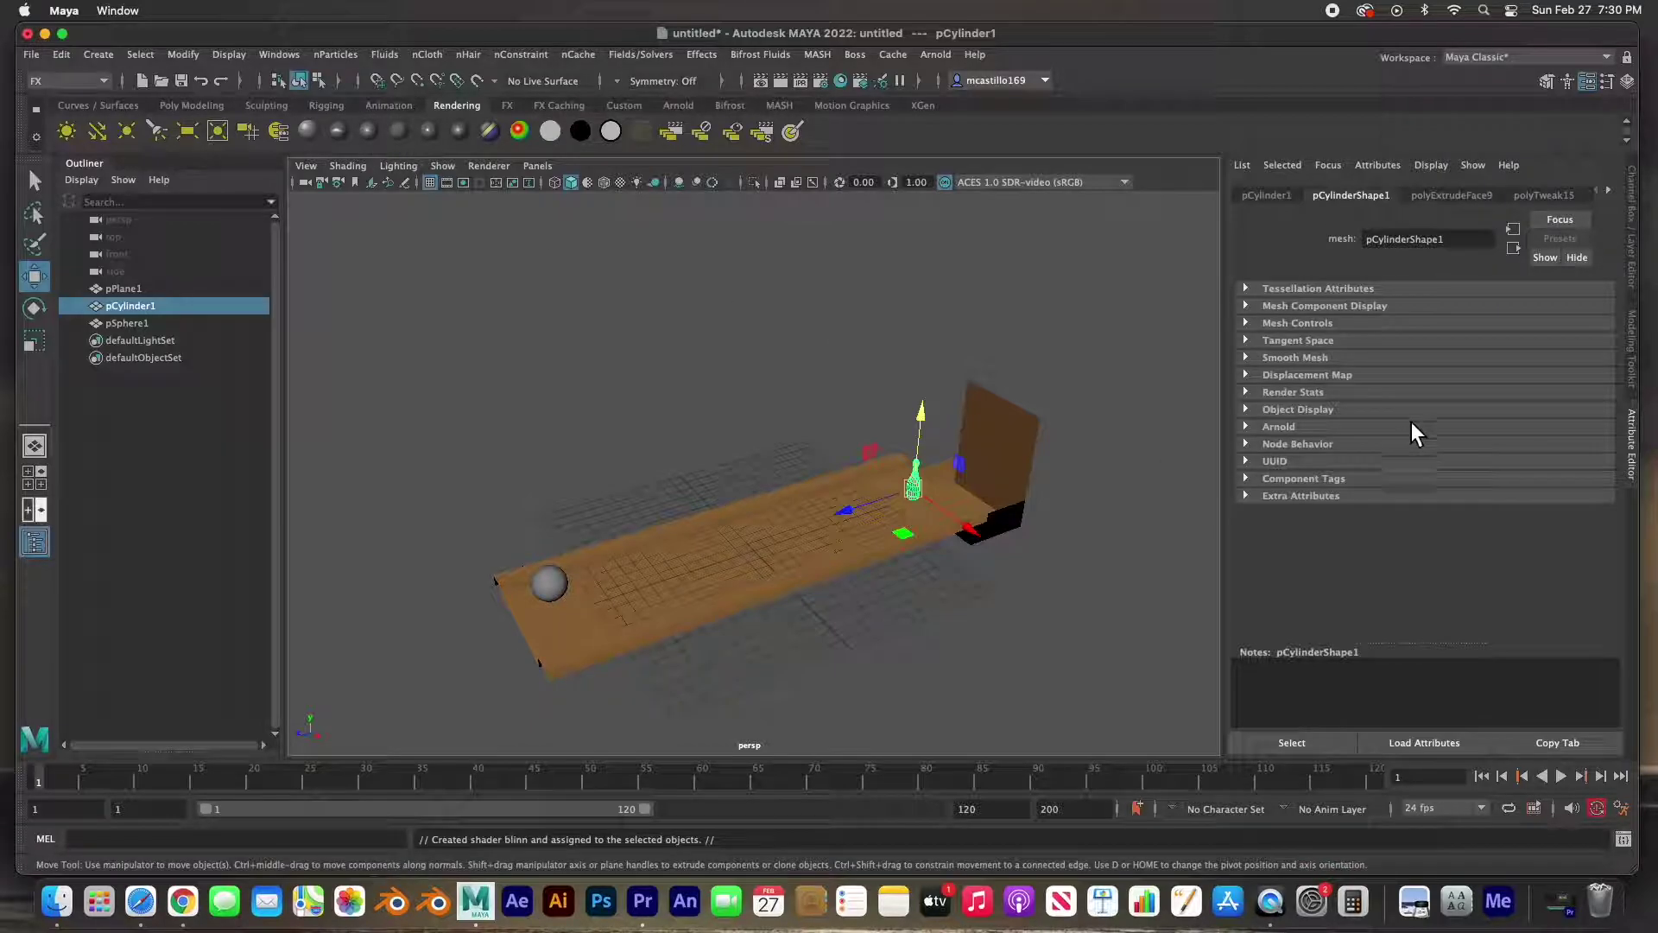
pyautogui.click(1406, 390)
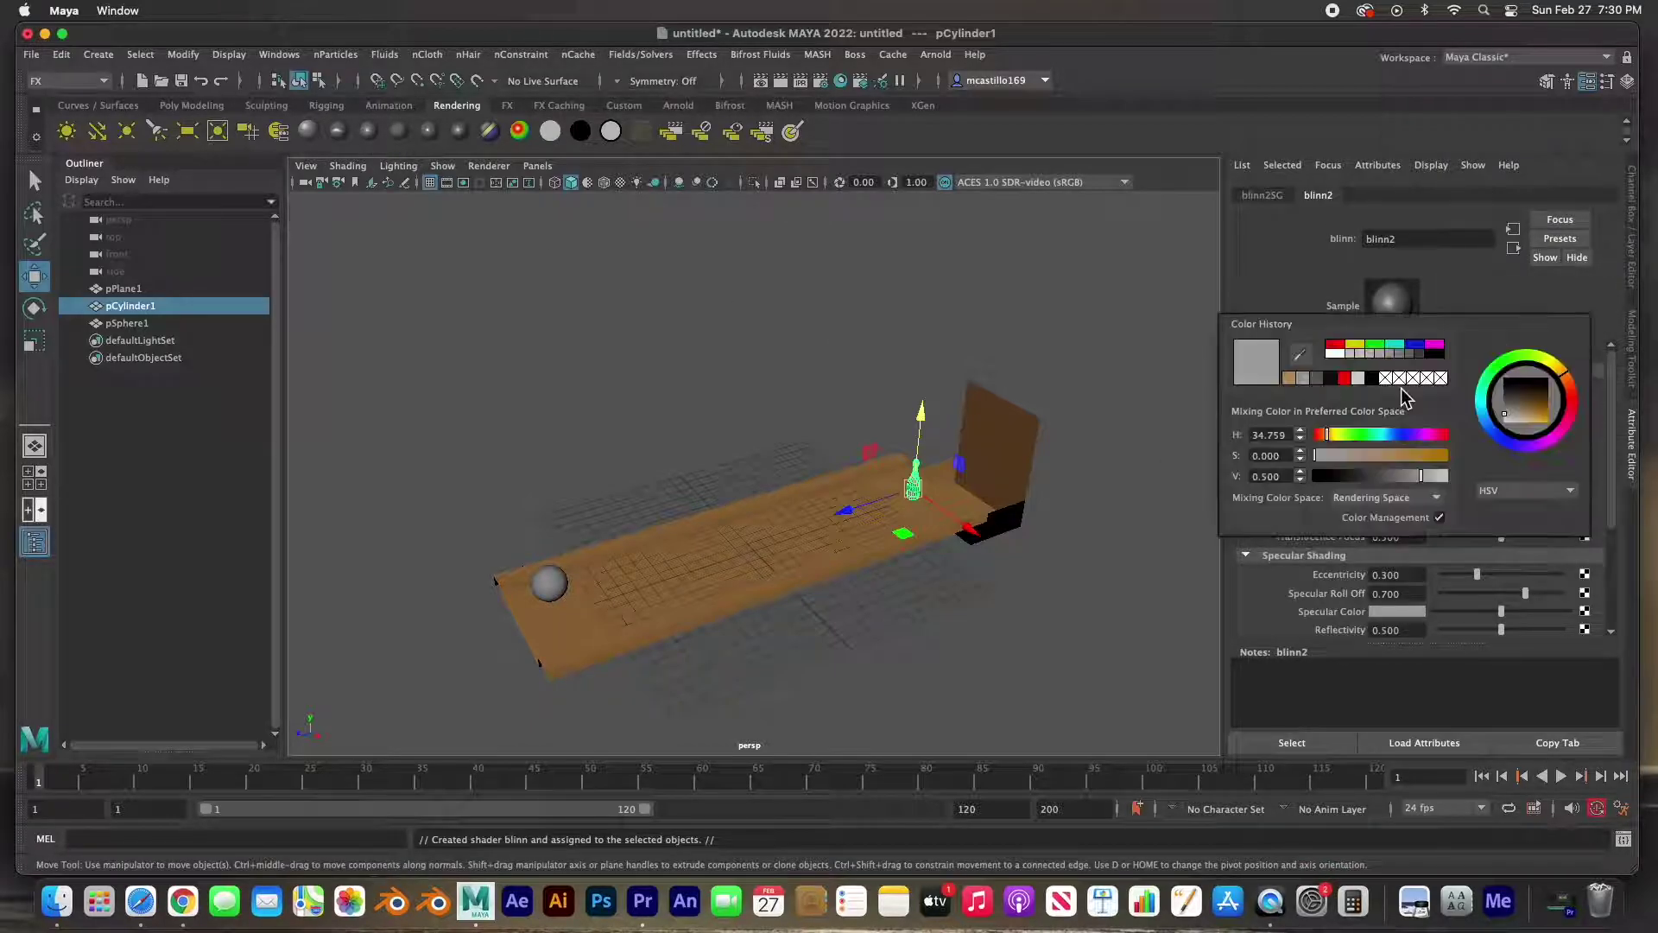
pyautogui.click(1333, 354)
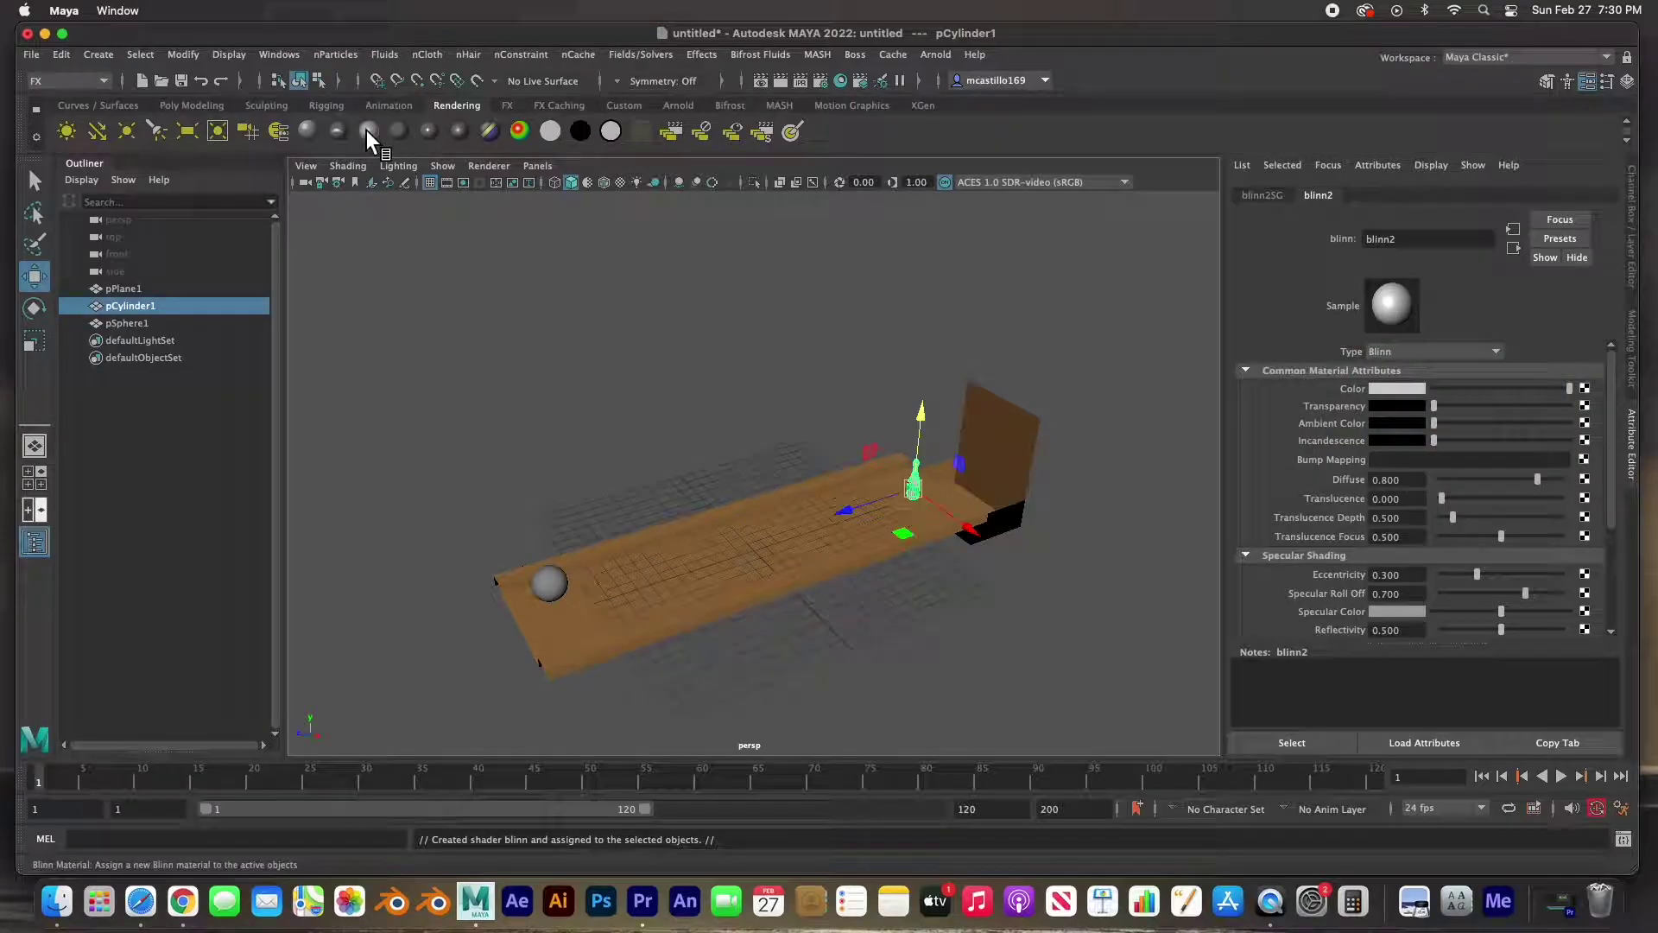
# Step: Assign a new Blinn material to the bowling ball, set its color to black and deselect it
pyautogui.click(552, 585)
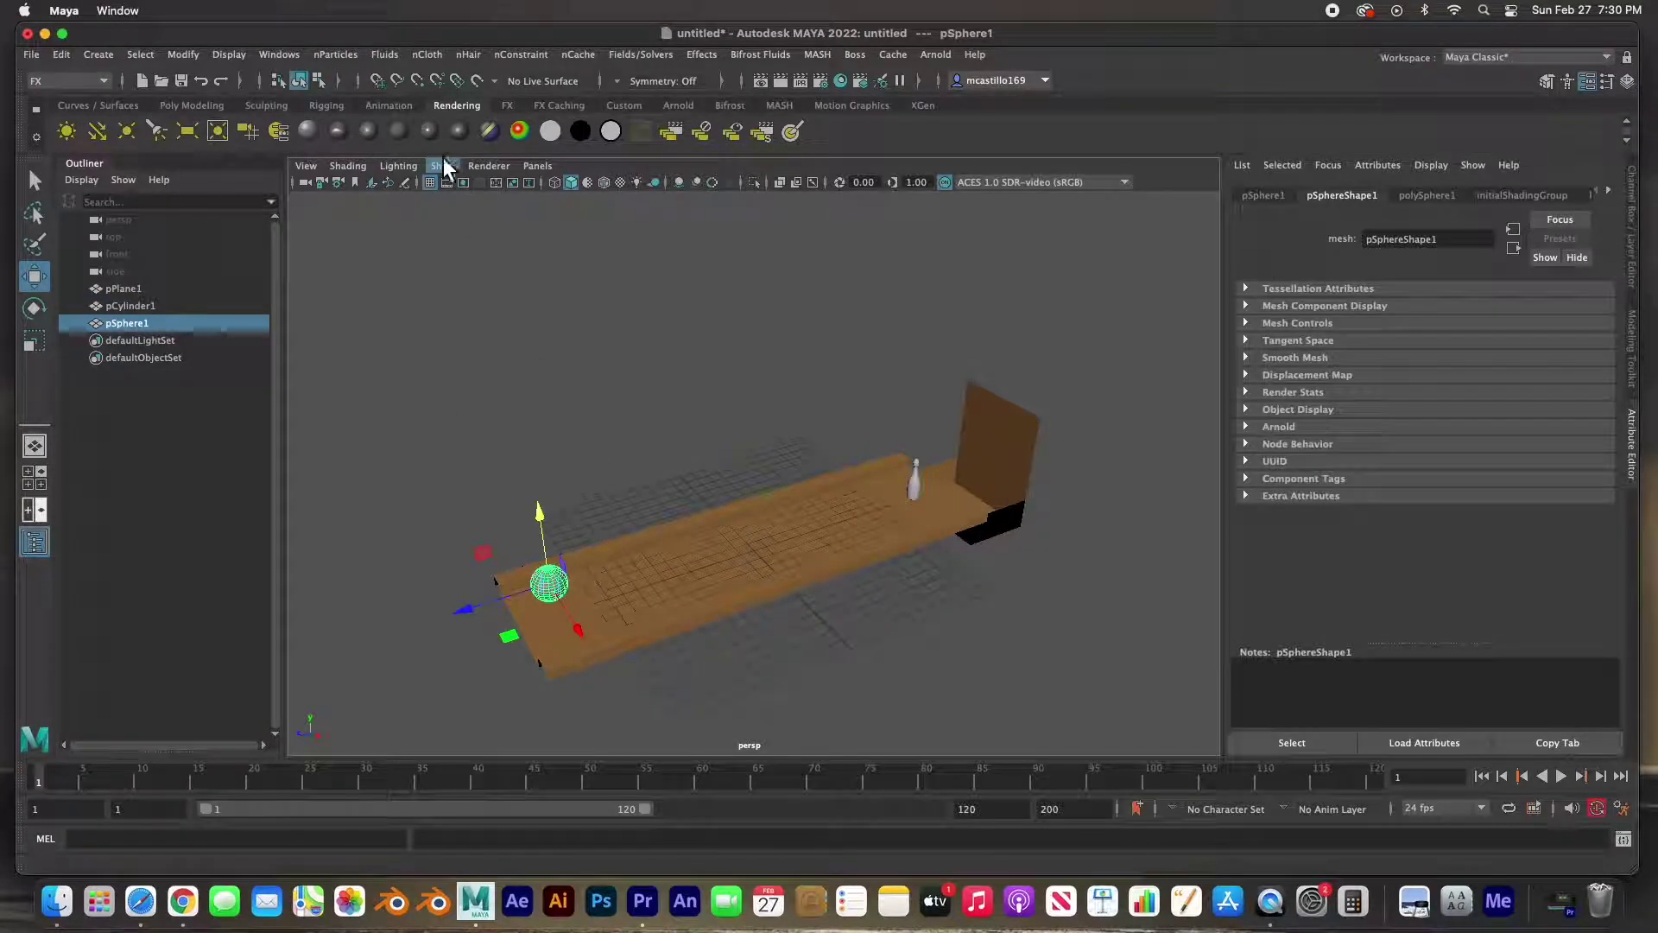
pyautogui.click(370, 135)
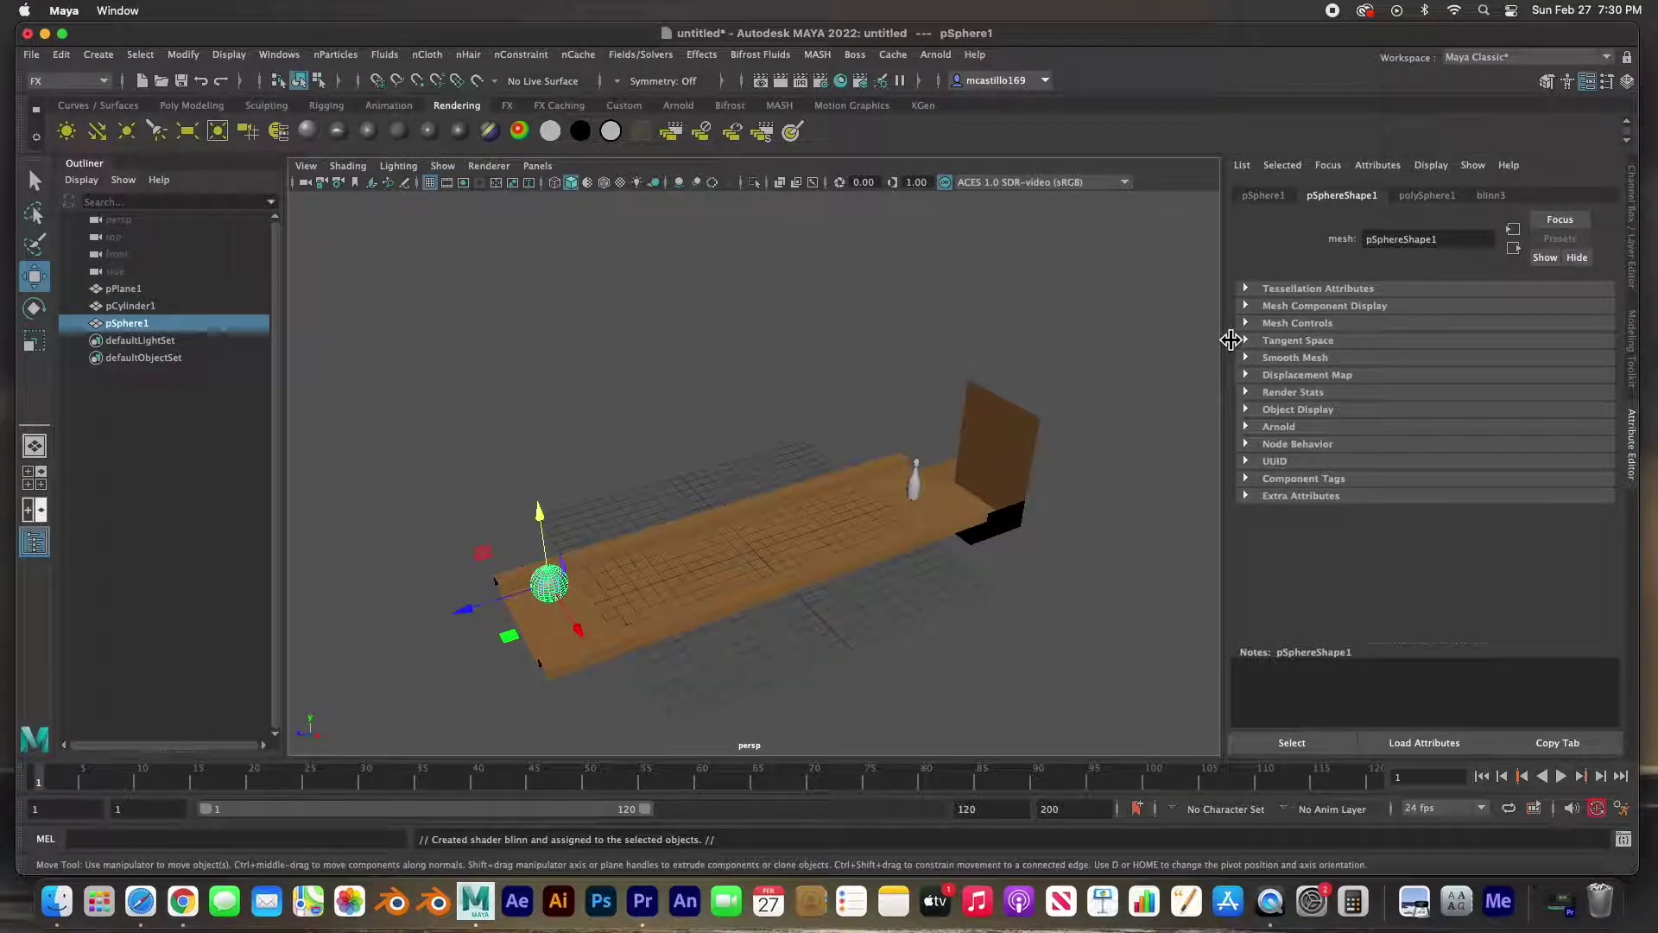
pyautogui.click(1392, 388)
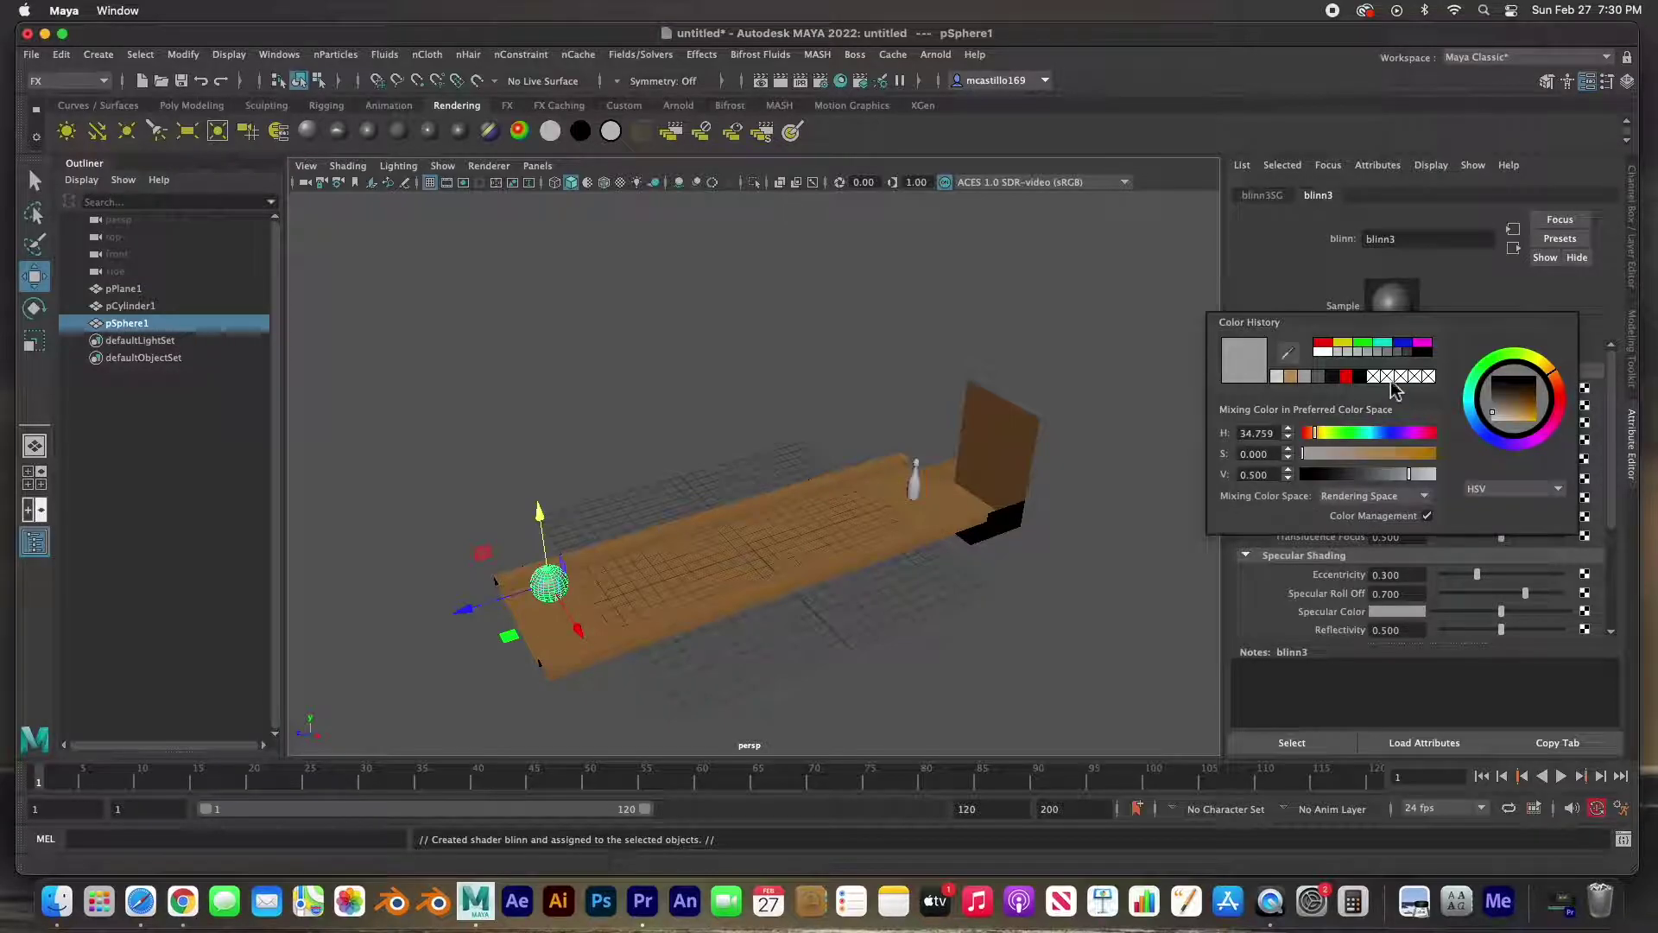
pyautogui.click(1427, 352)
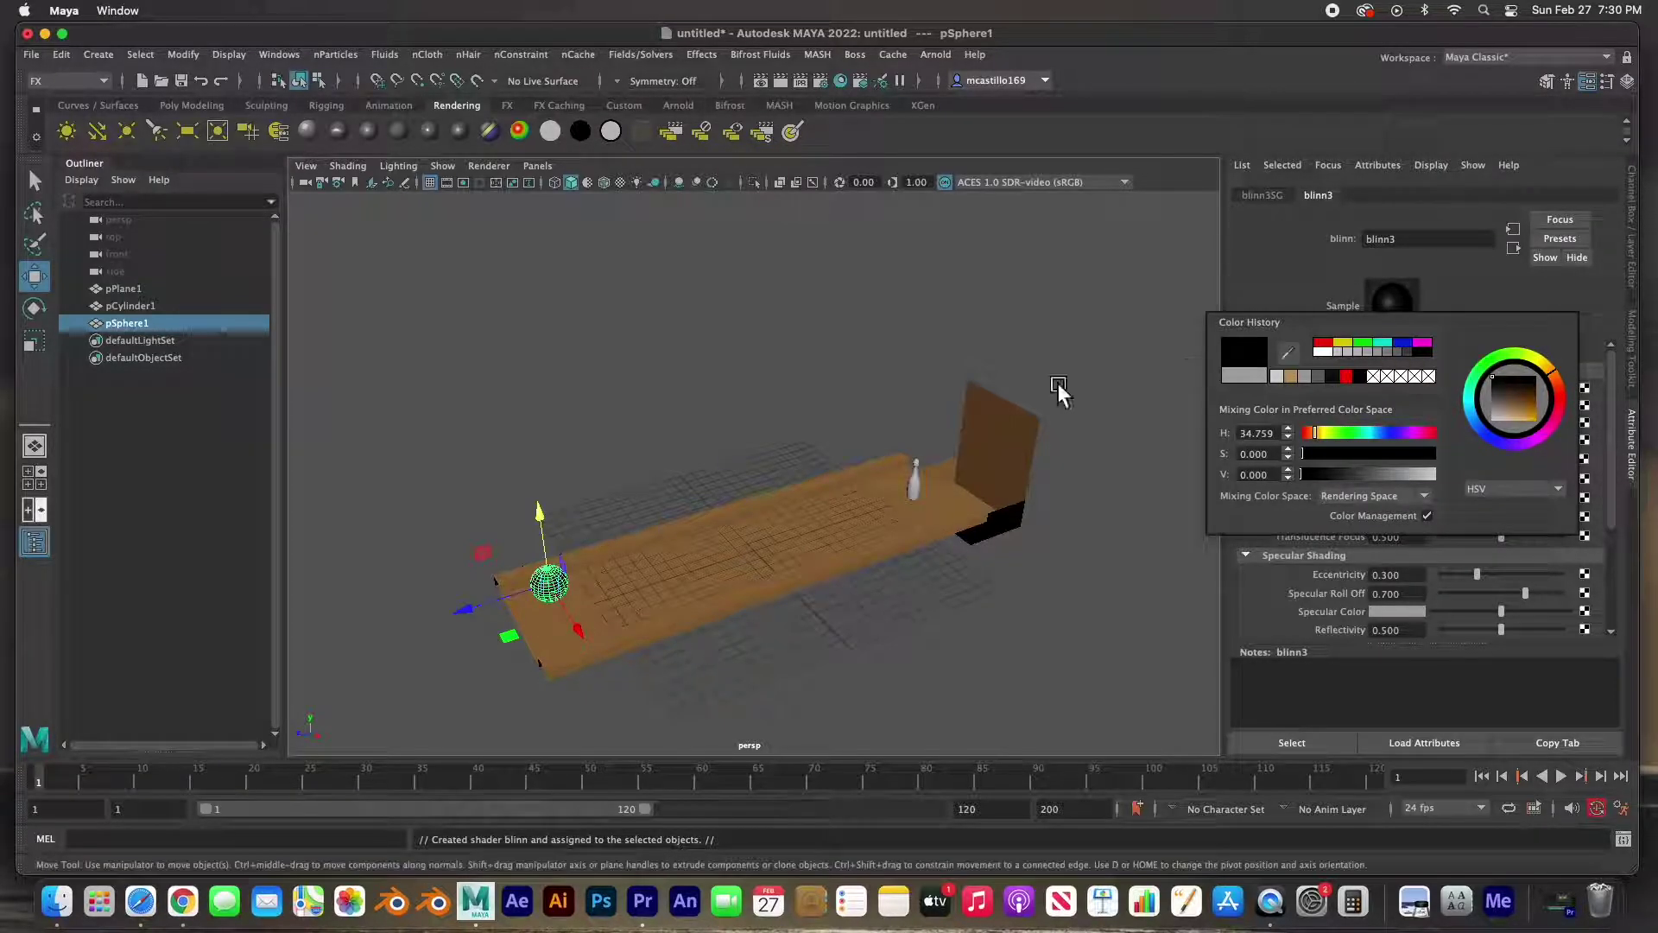
pyautogui.click(733, 390)
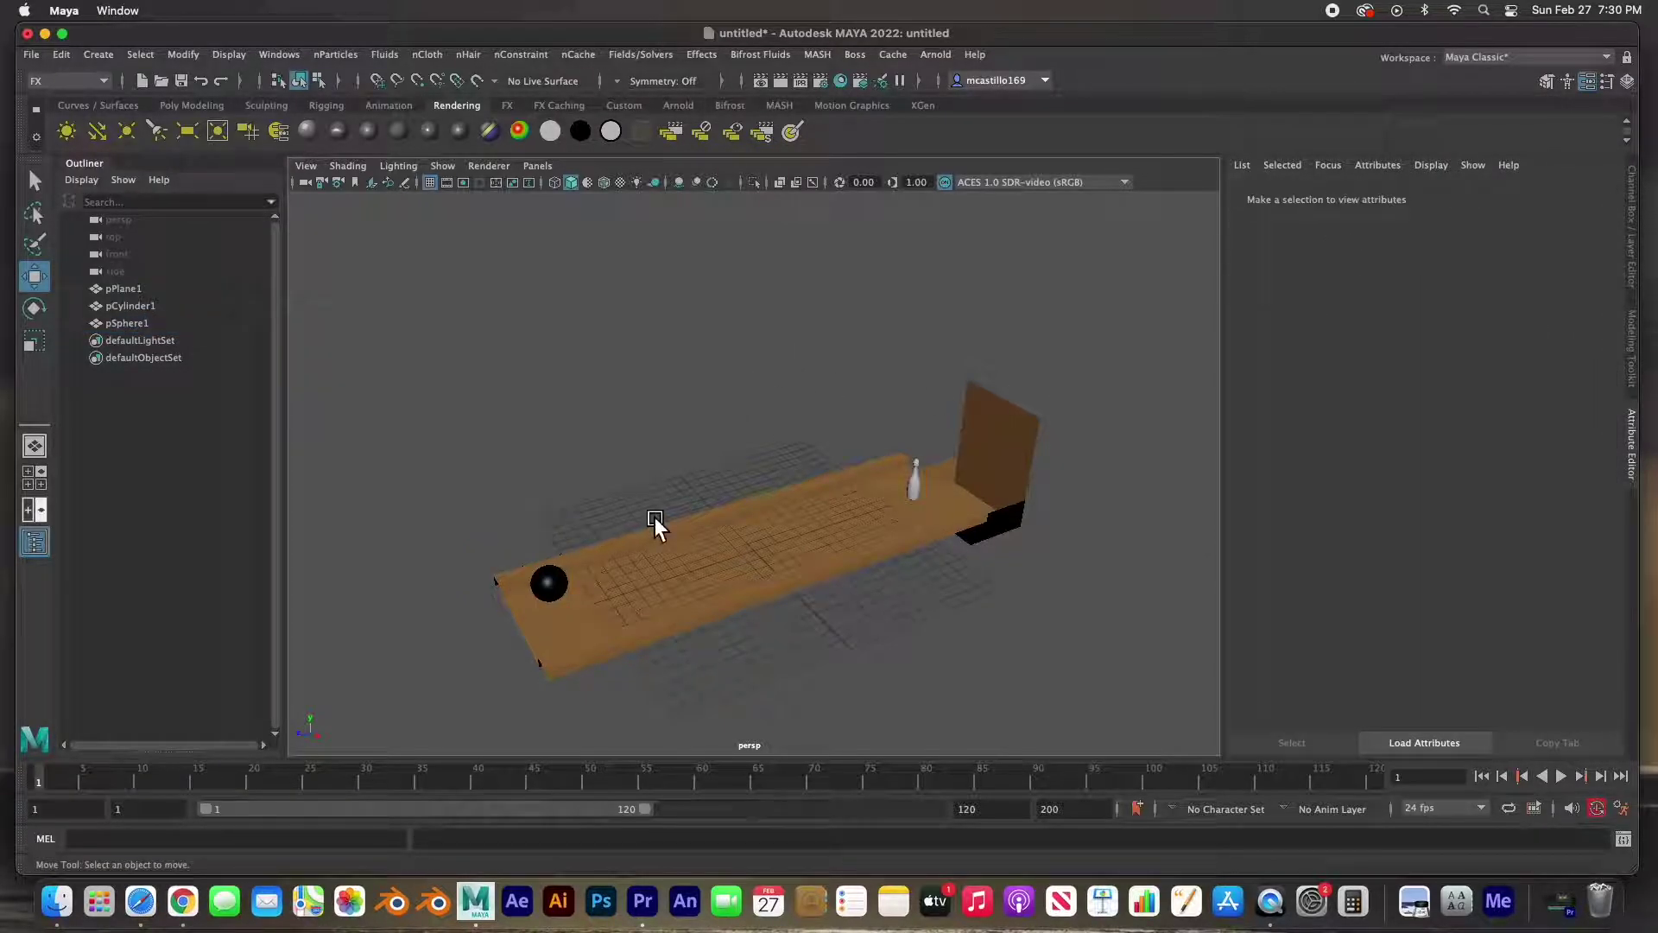
# Step: Move the pin along the lane toward the ball, to about Z -11.35
pyautogui.click(924, 487)
pyautogui.moveTo(898, 505); pyautogui.dragTo(855, 509)
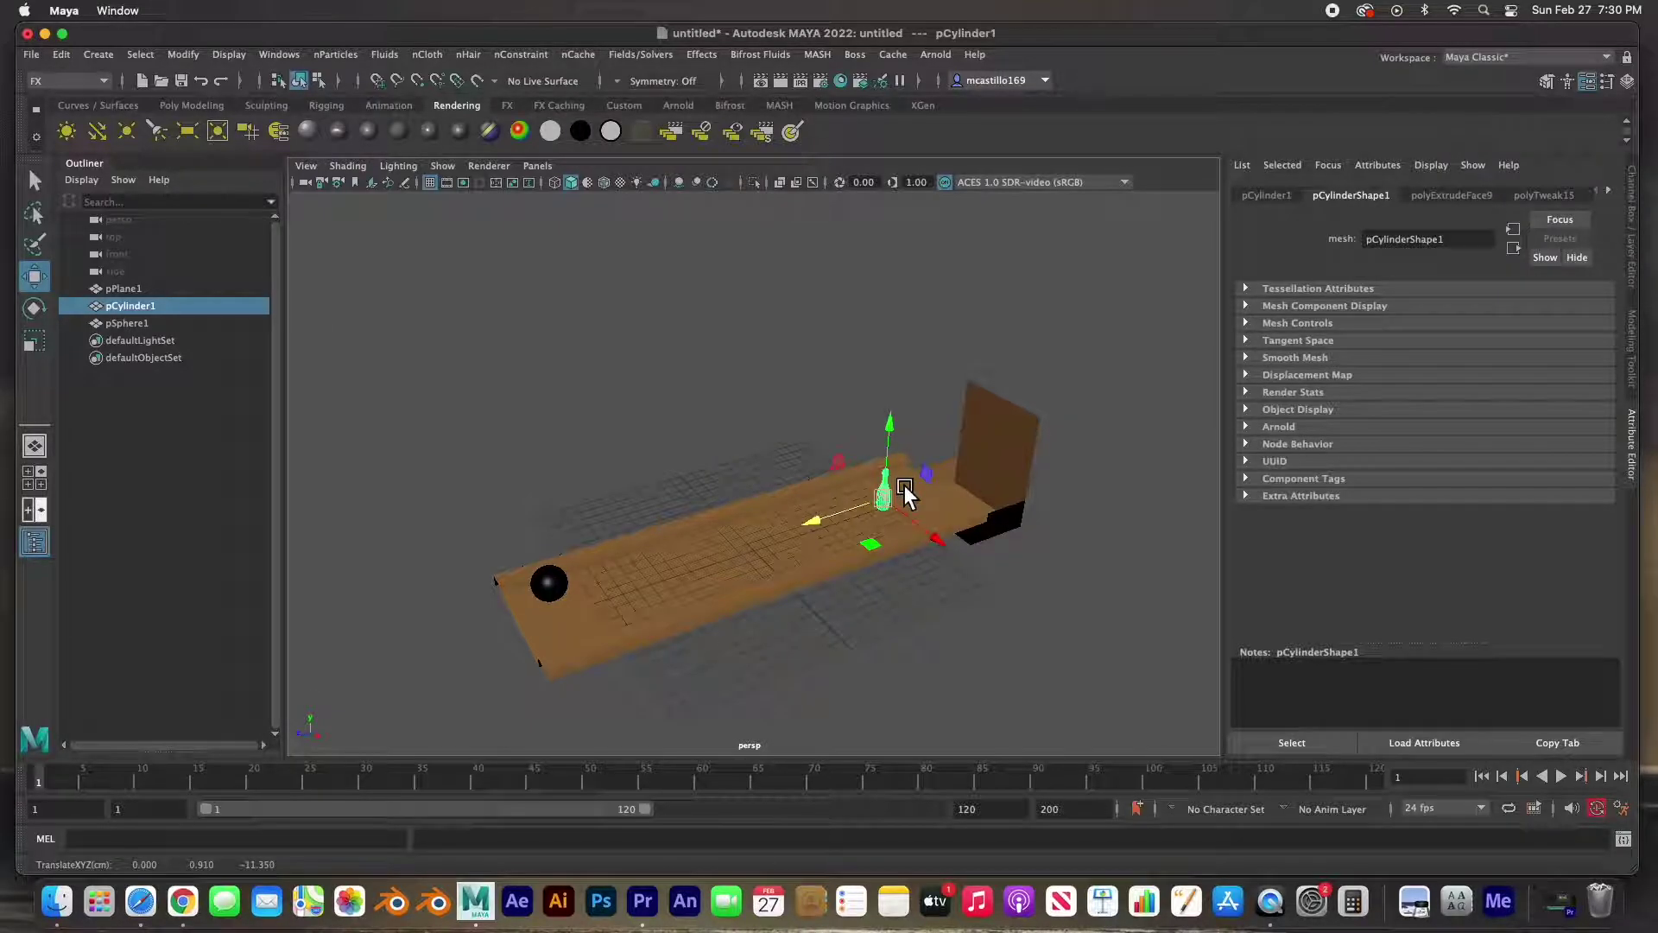
# Step: Select the ring of faces around the pin's neck and assign it a new Blinn material colored red
pyautogui.press('f')
pyautogui.keyDown('alt'); pyautogui.moveTo(765, 449); pyautogui.dragTo(760, 419); pyautogui.keyUp('alt')
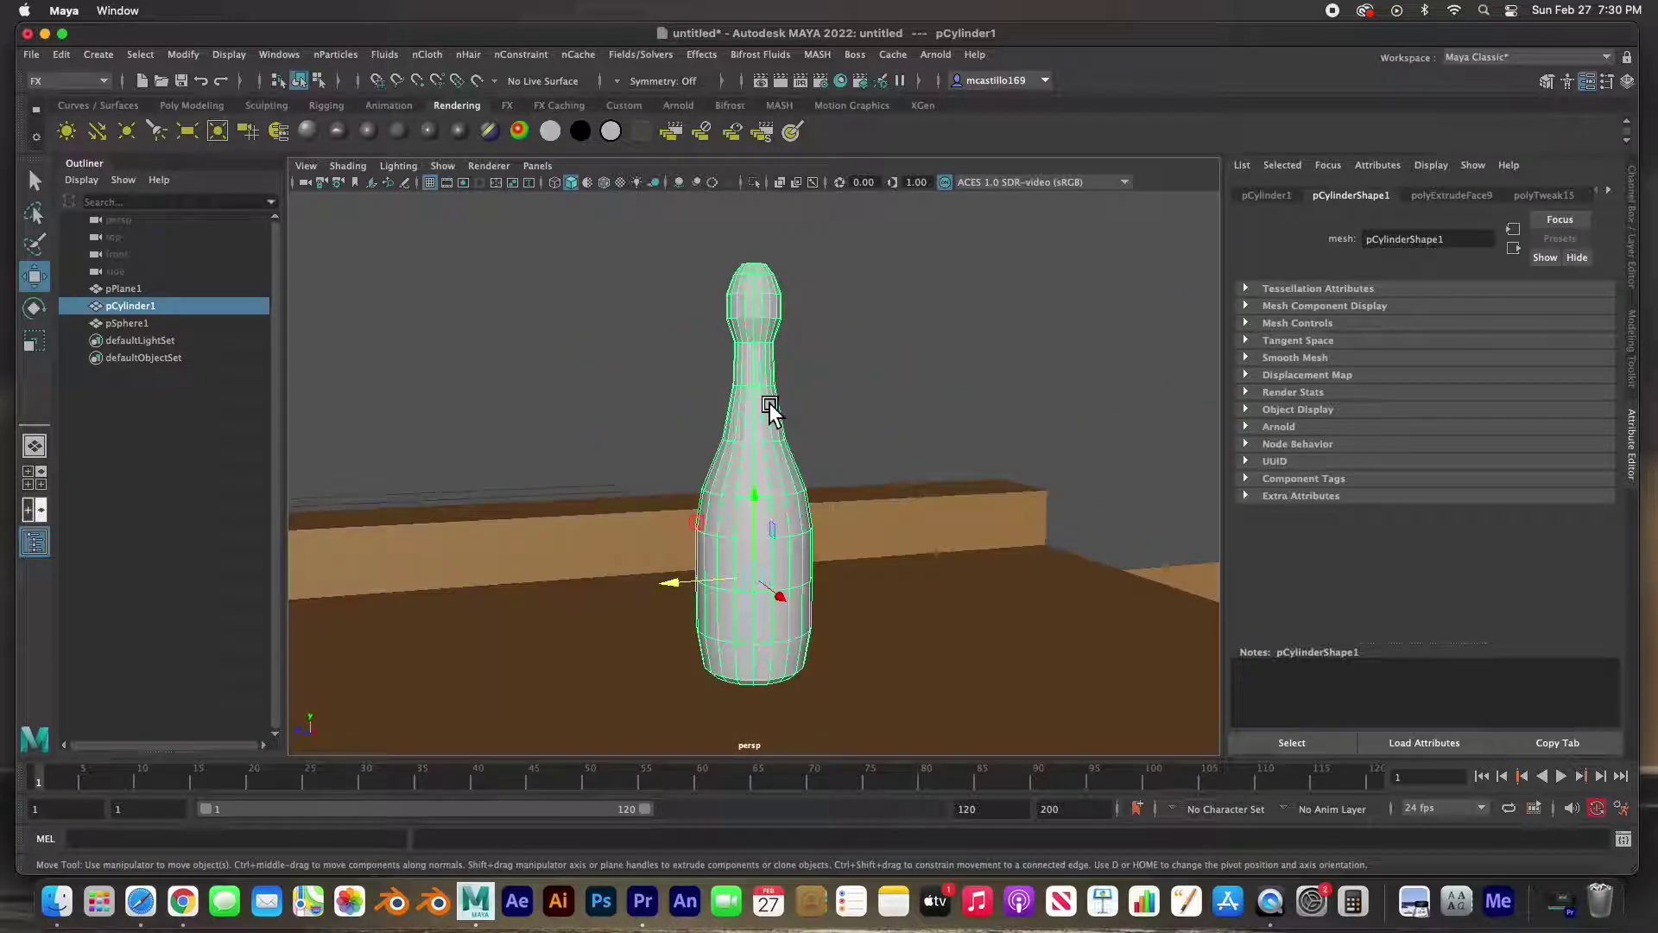
pyautogui.rightClick(757, 376)
pyautogui.moveTo(757, 376); pyautogui.dragTo(752, 419, button='right')
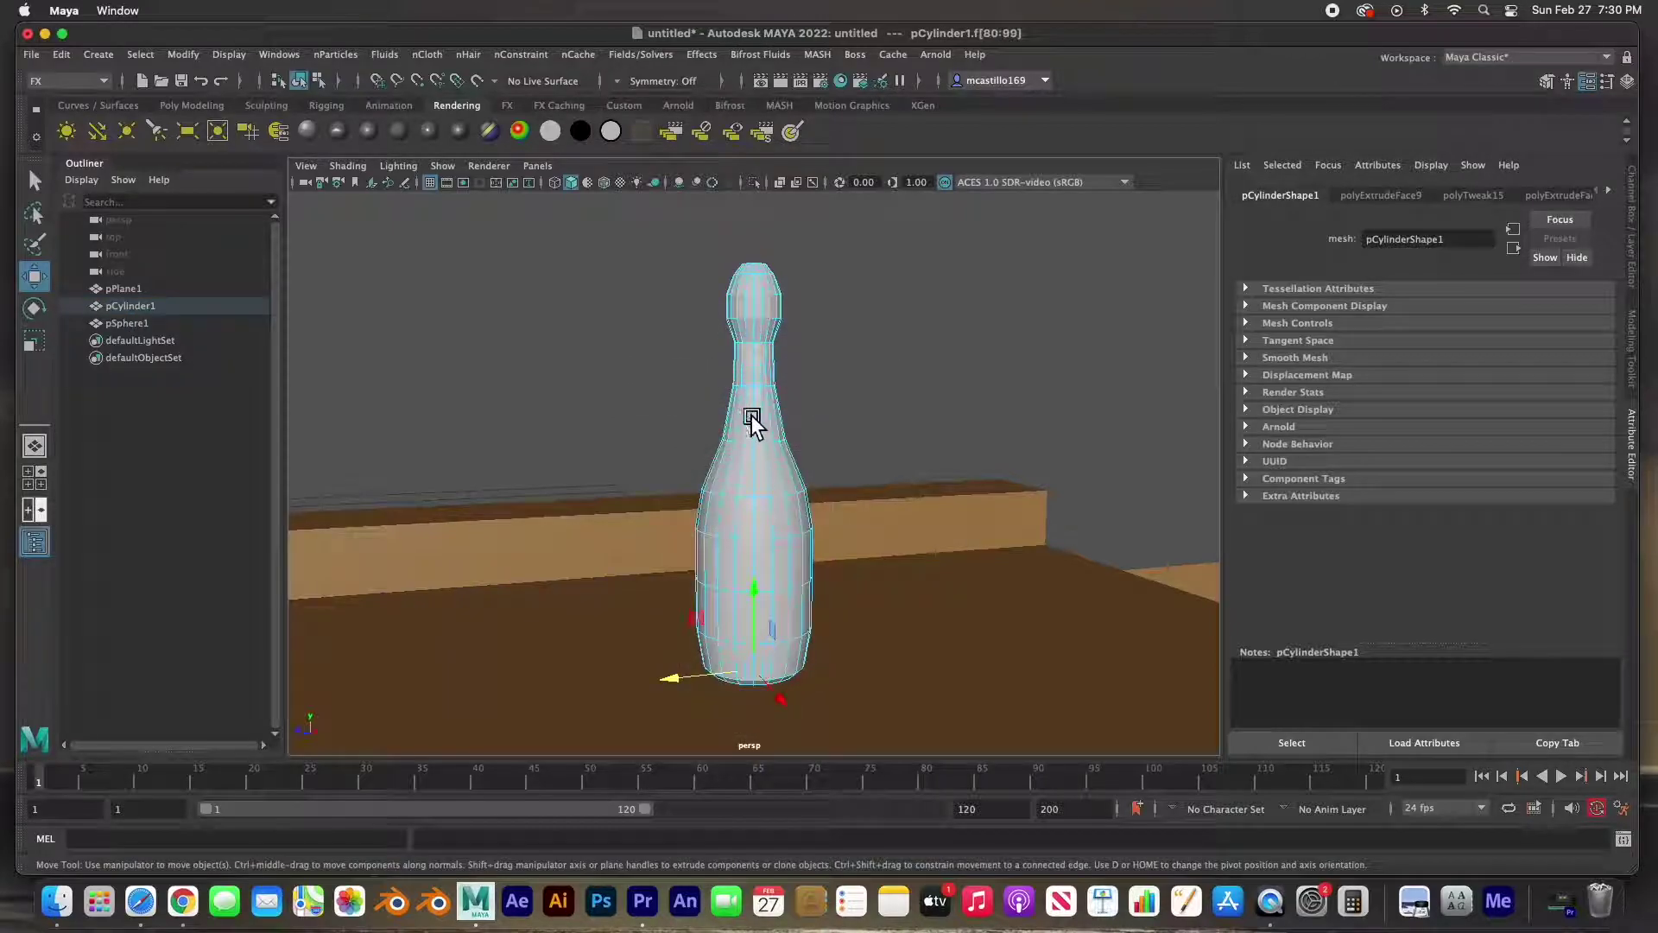
pyautogui.moveTo(791, 361); pyautogui.dragTo(821, 371)
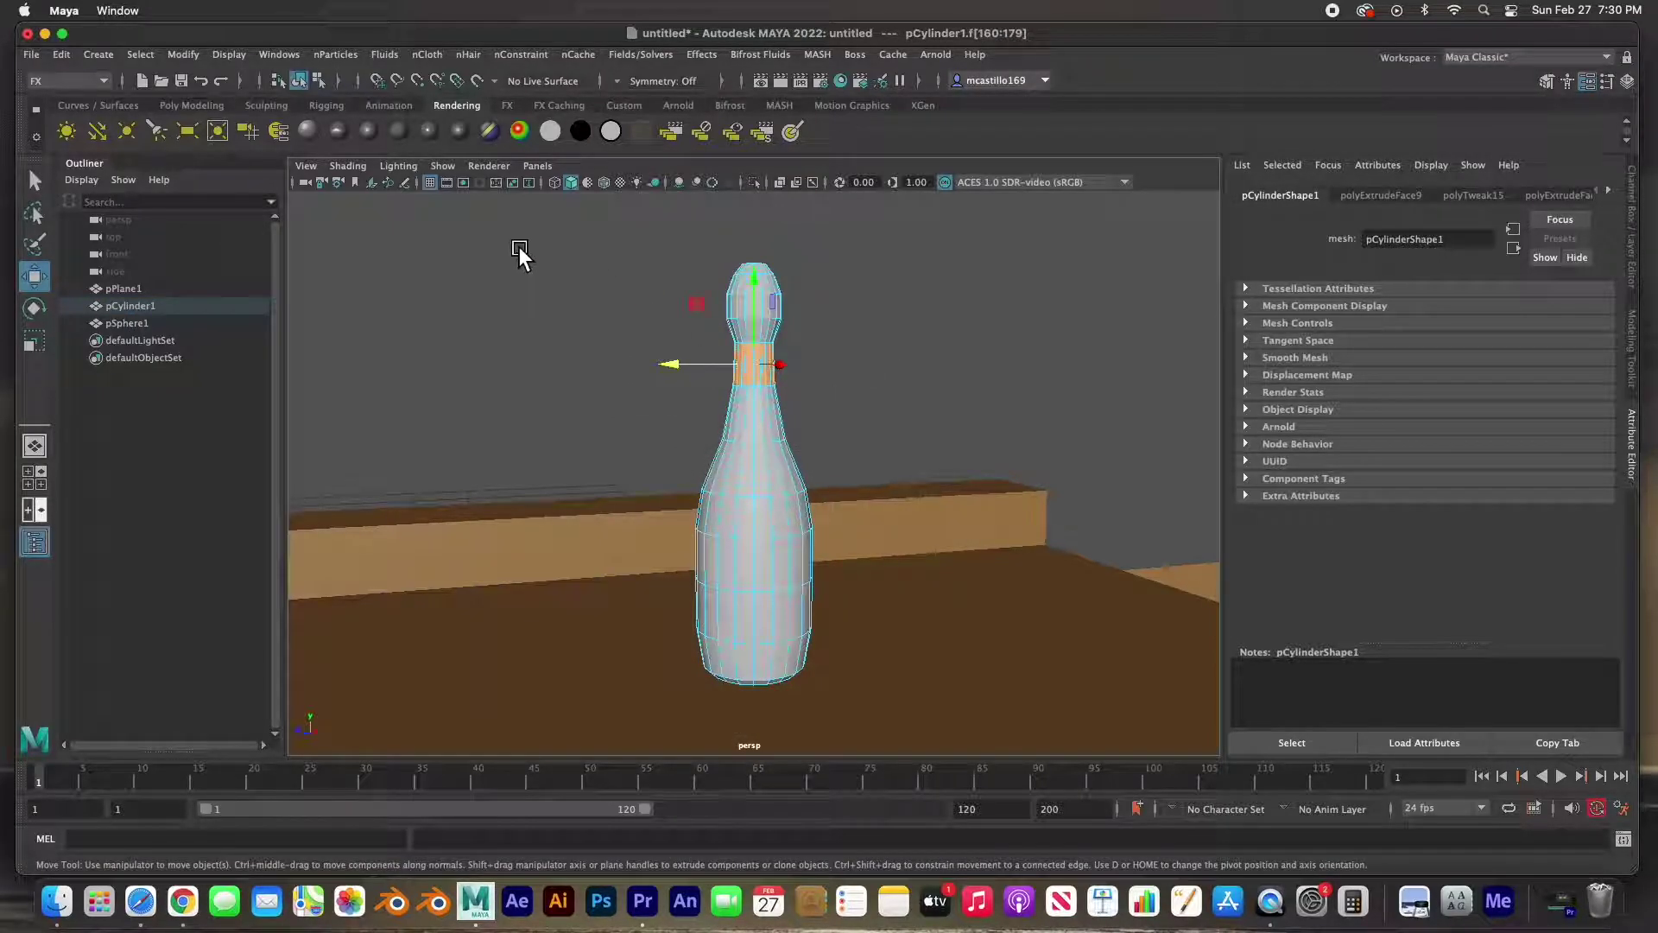
pyautogui.click(371, 132)
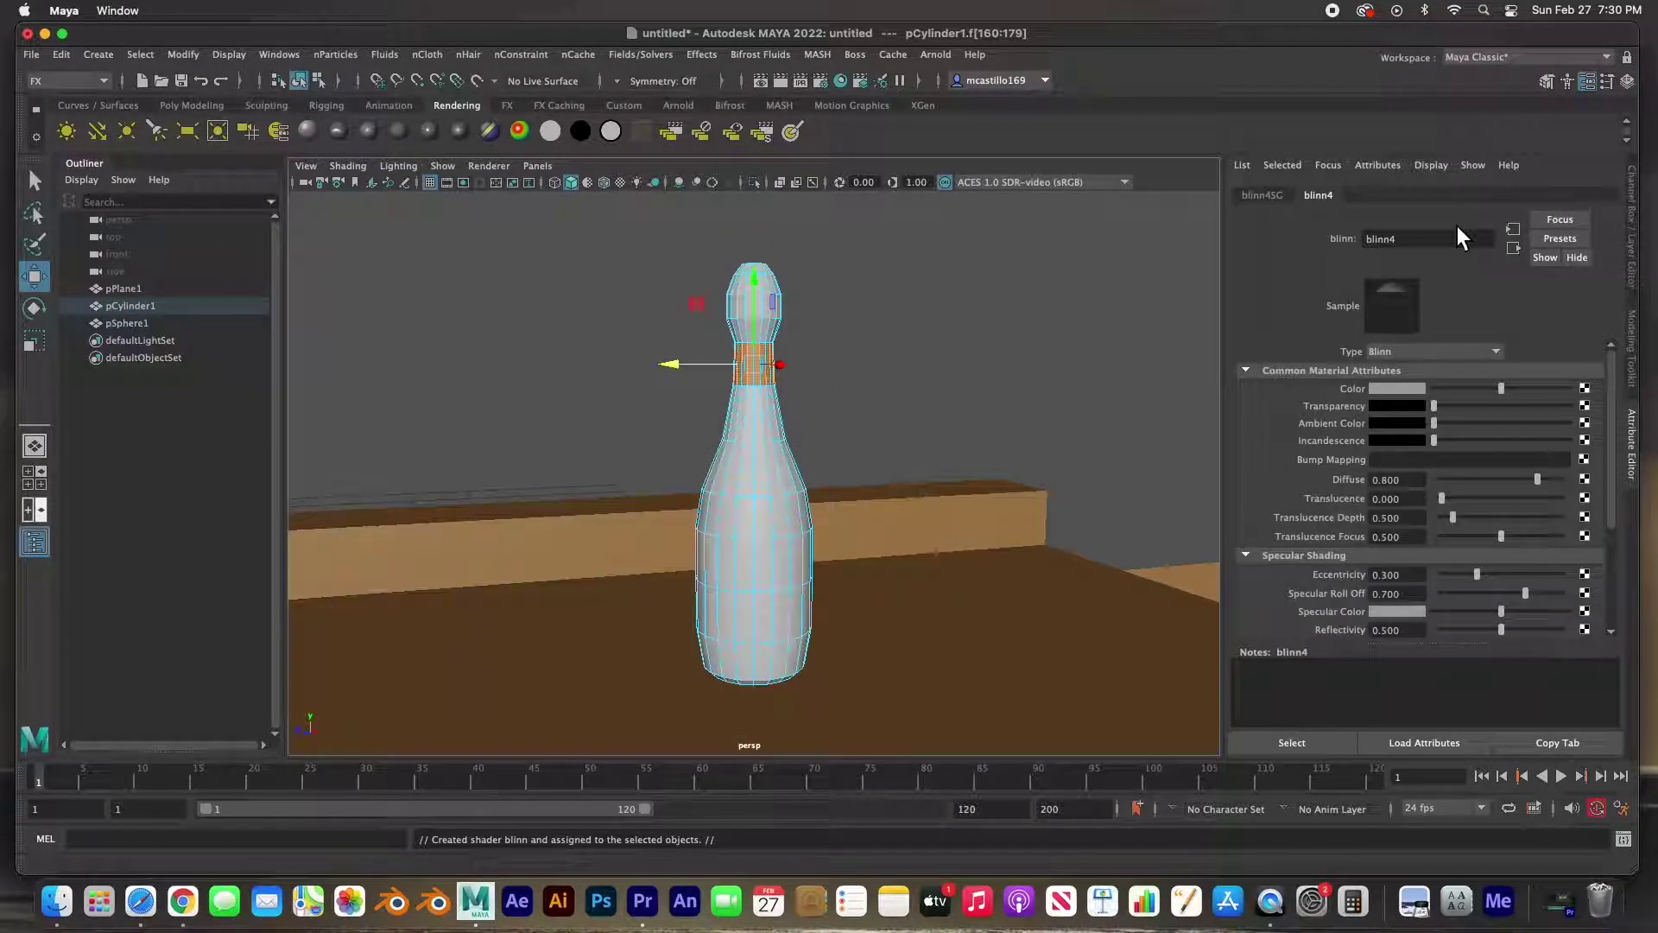
pyautogui.click(1399, 389)
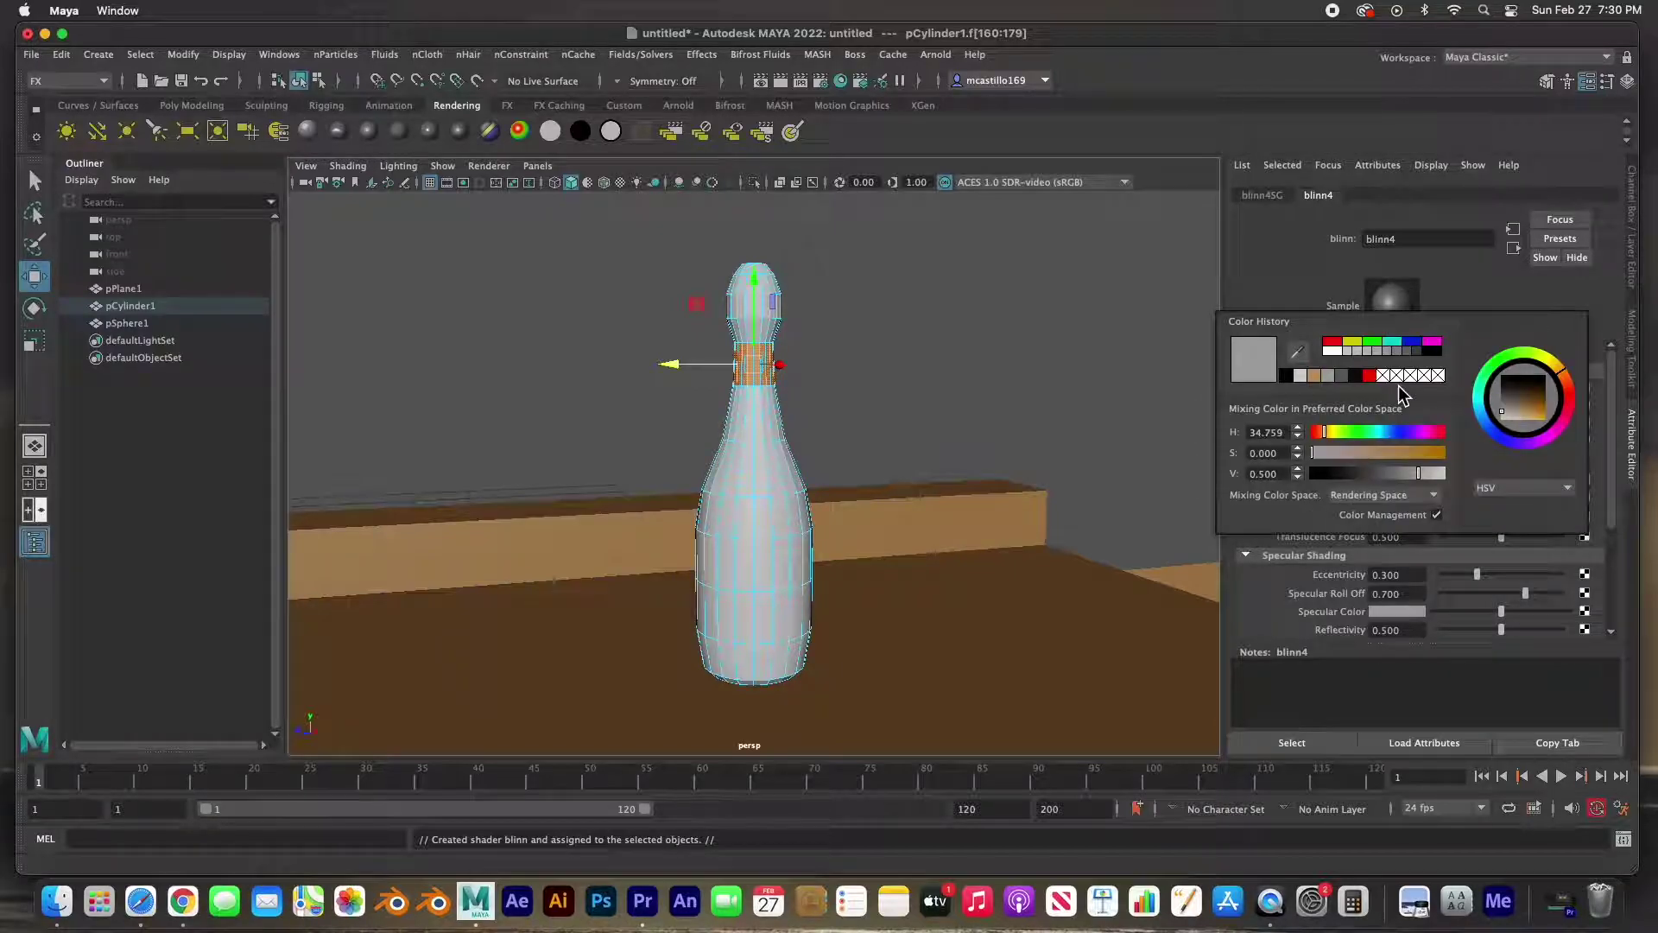
pyautogui.click(1371, 375)
pyautogui.click(790, 340)
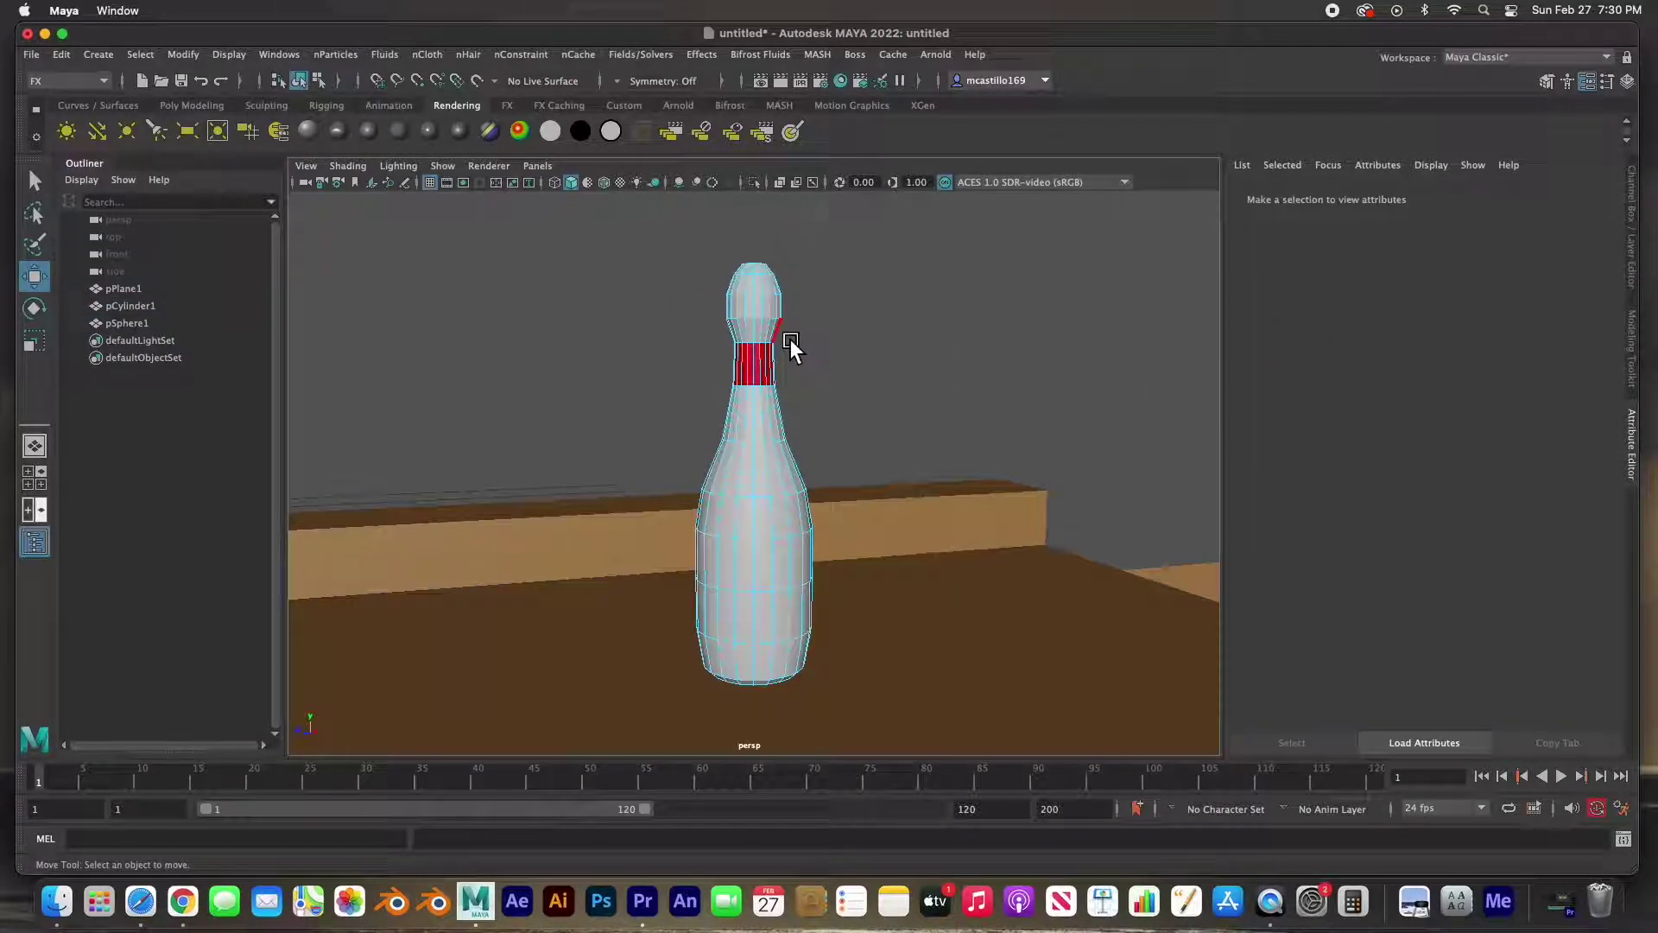
# Step: Return the pin to object mode, display it with smooth mesh preview and deselect it
pyautogui.moveTo(758, 325); pyautogui.dragTo(795, 318, button='right')
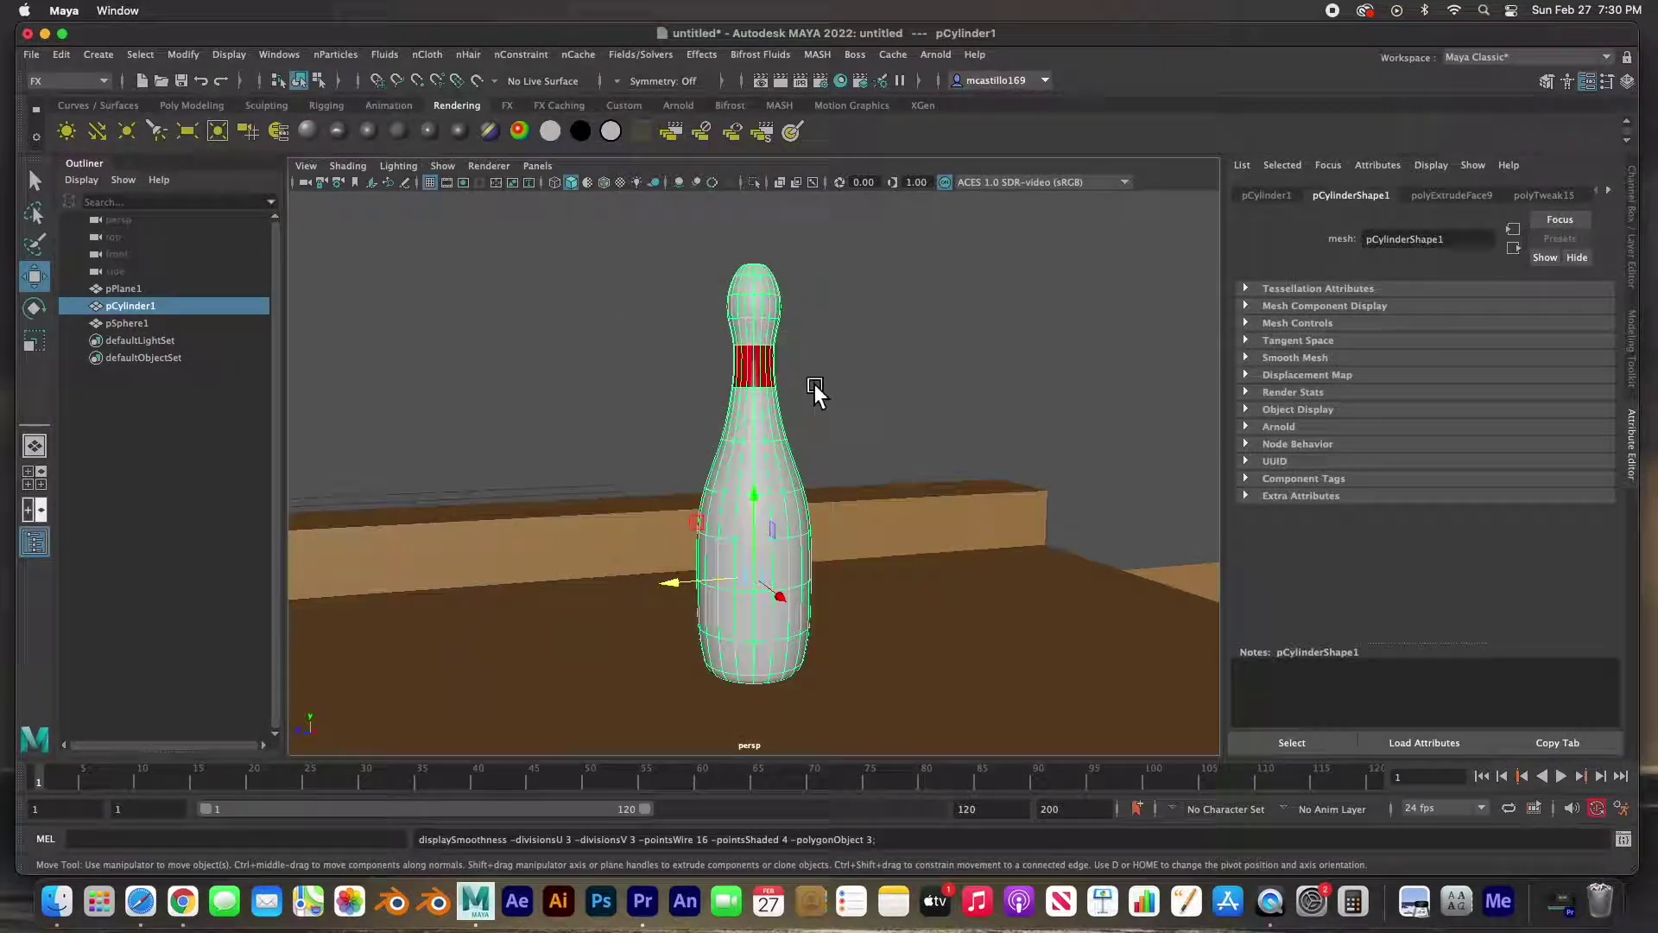
pyautogui.click(724, 367)
pyautogui.keyDown('alt'); pyautogui.moveTo(787, 412); pyautogui.dragTo(759, 464); pyautogui.keyUp('alt')
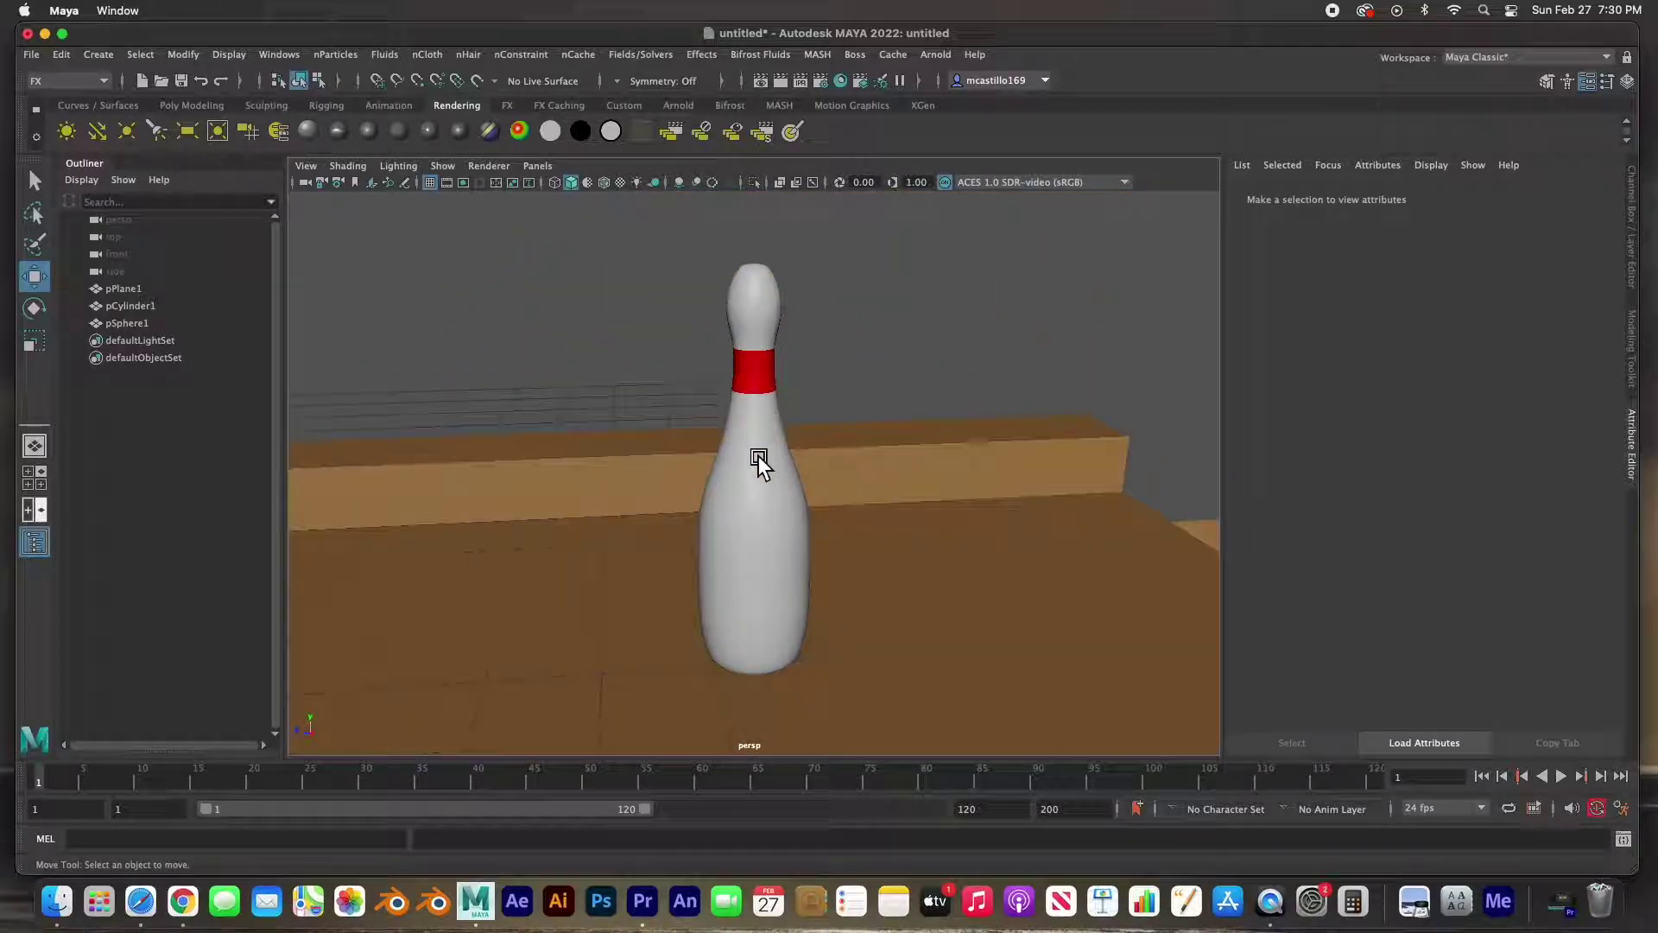
# Step: In the top view, clone the pin into a second row of two at about Z -13.05, one on each side of the centerline
pyautogui.click(759, 464)
pyautogui.press('space')
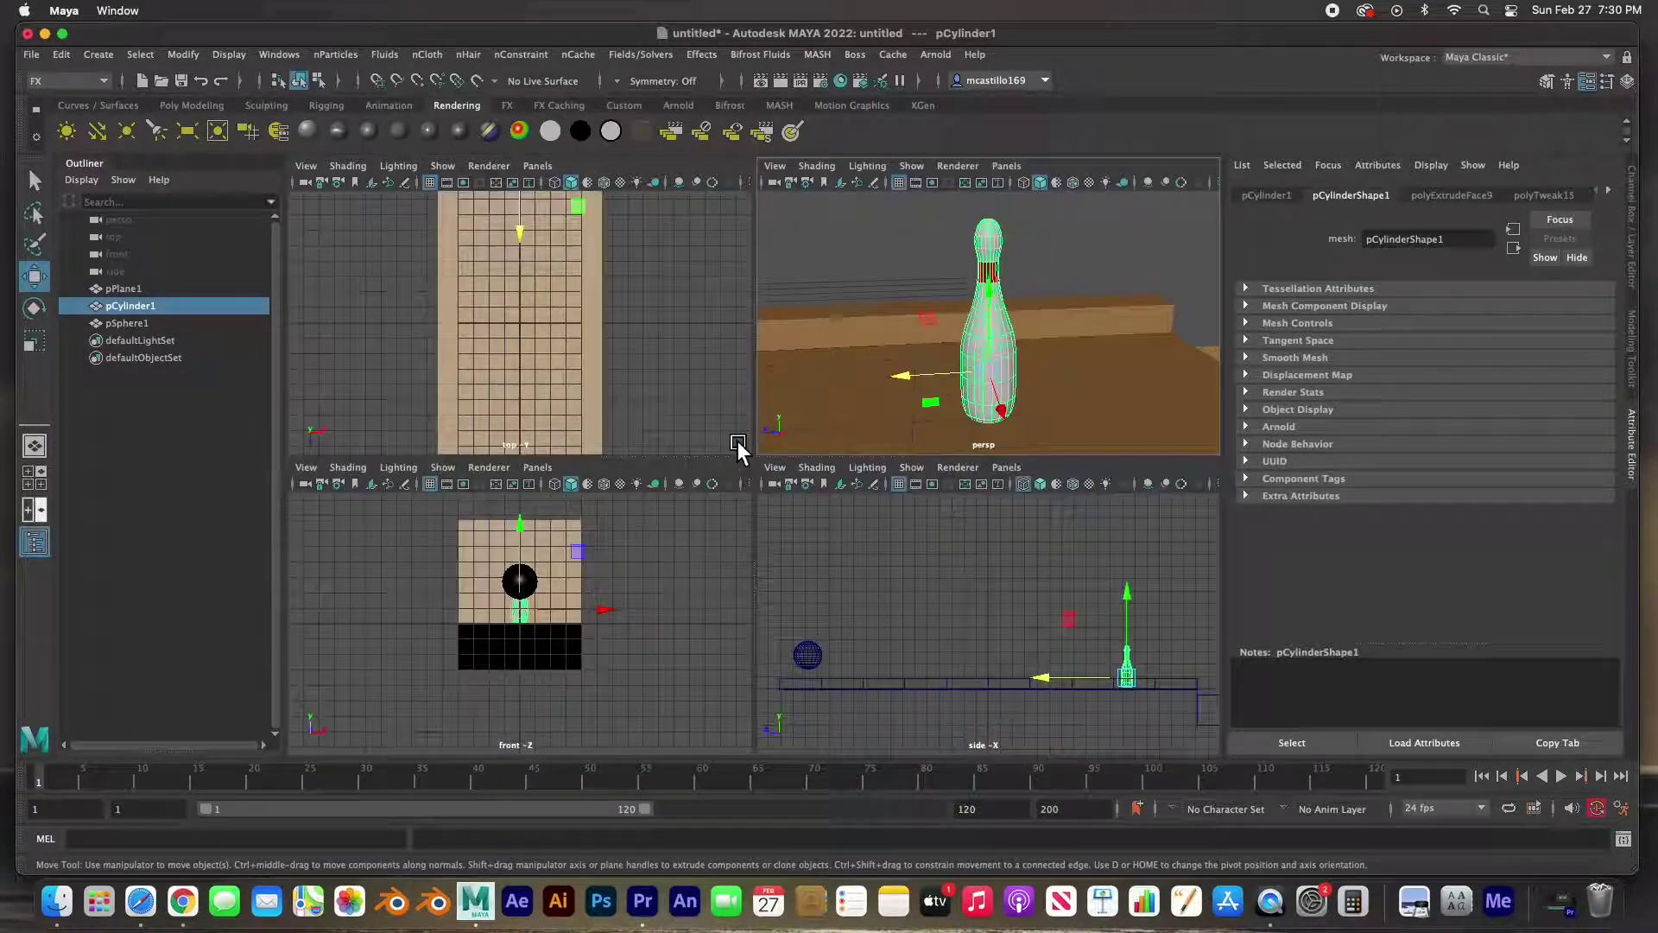
pyautogui.press('space')
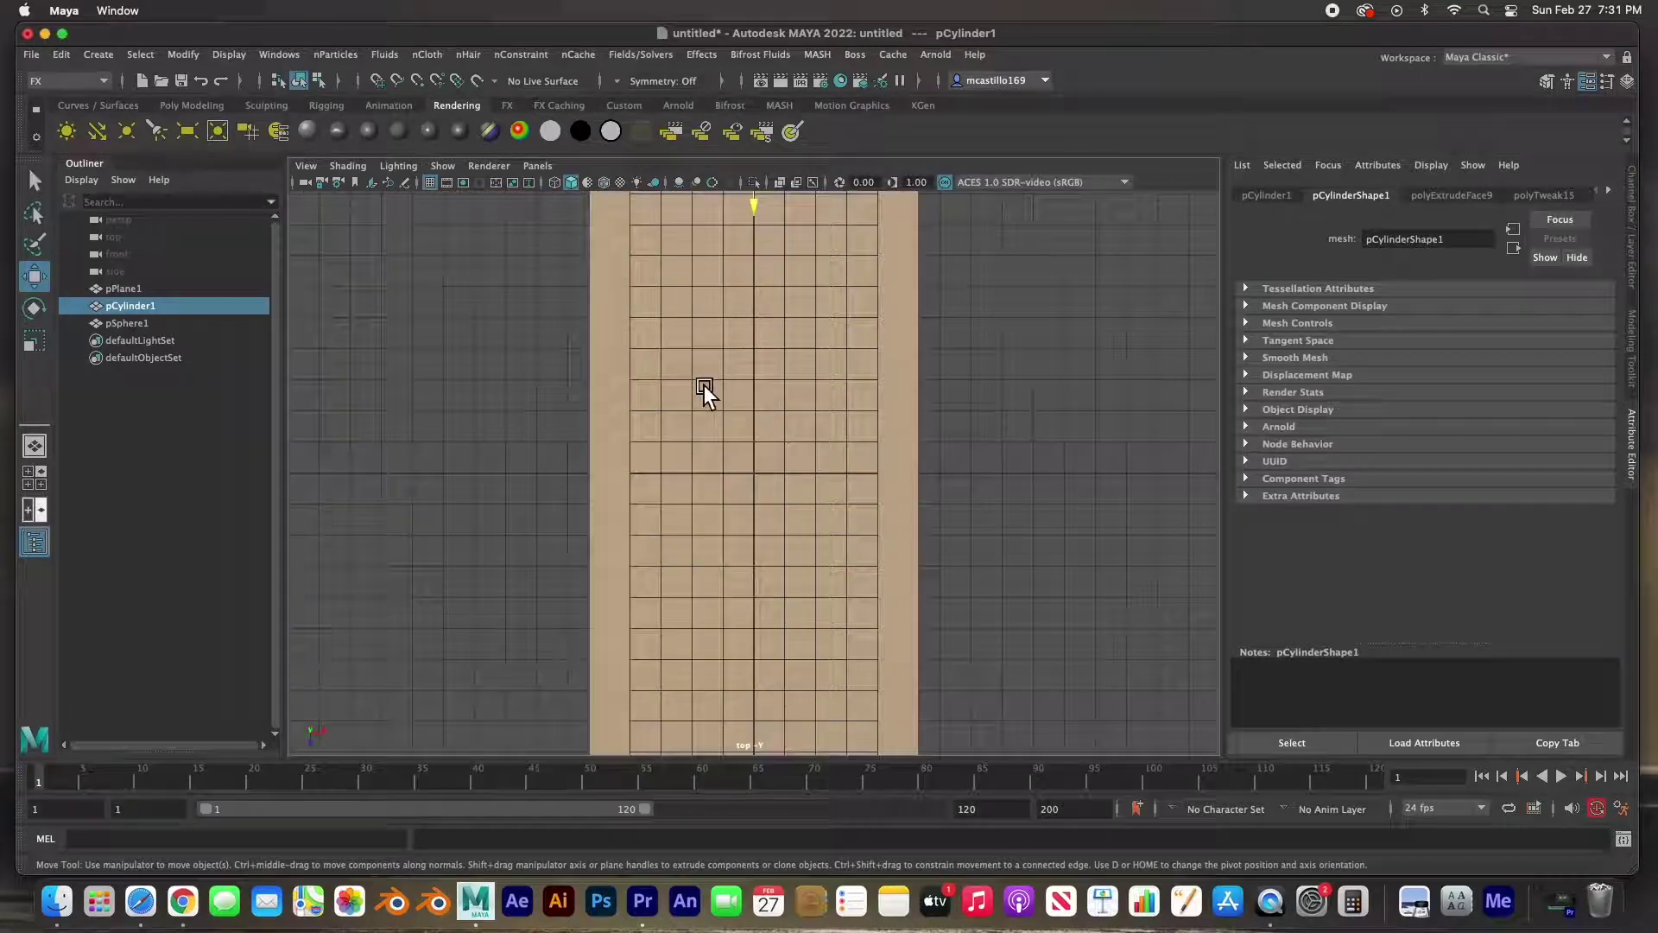
pyautogui.press('f')
pyautogui.scroll(-10, 708, 401)
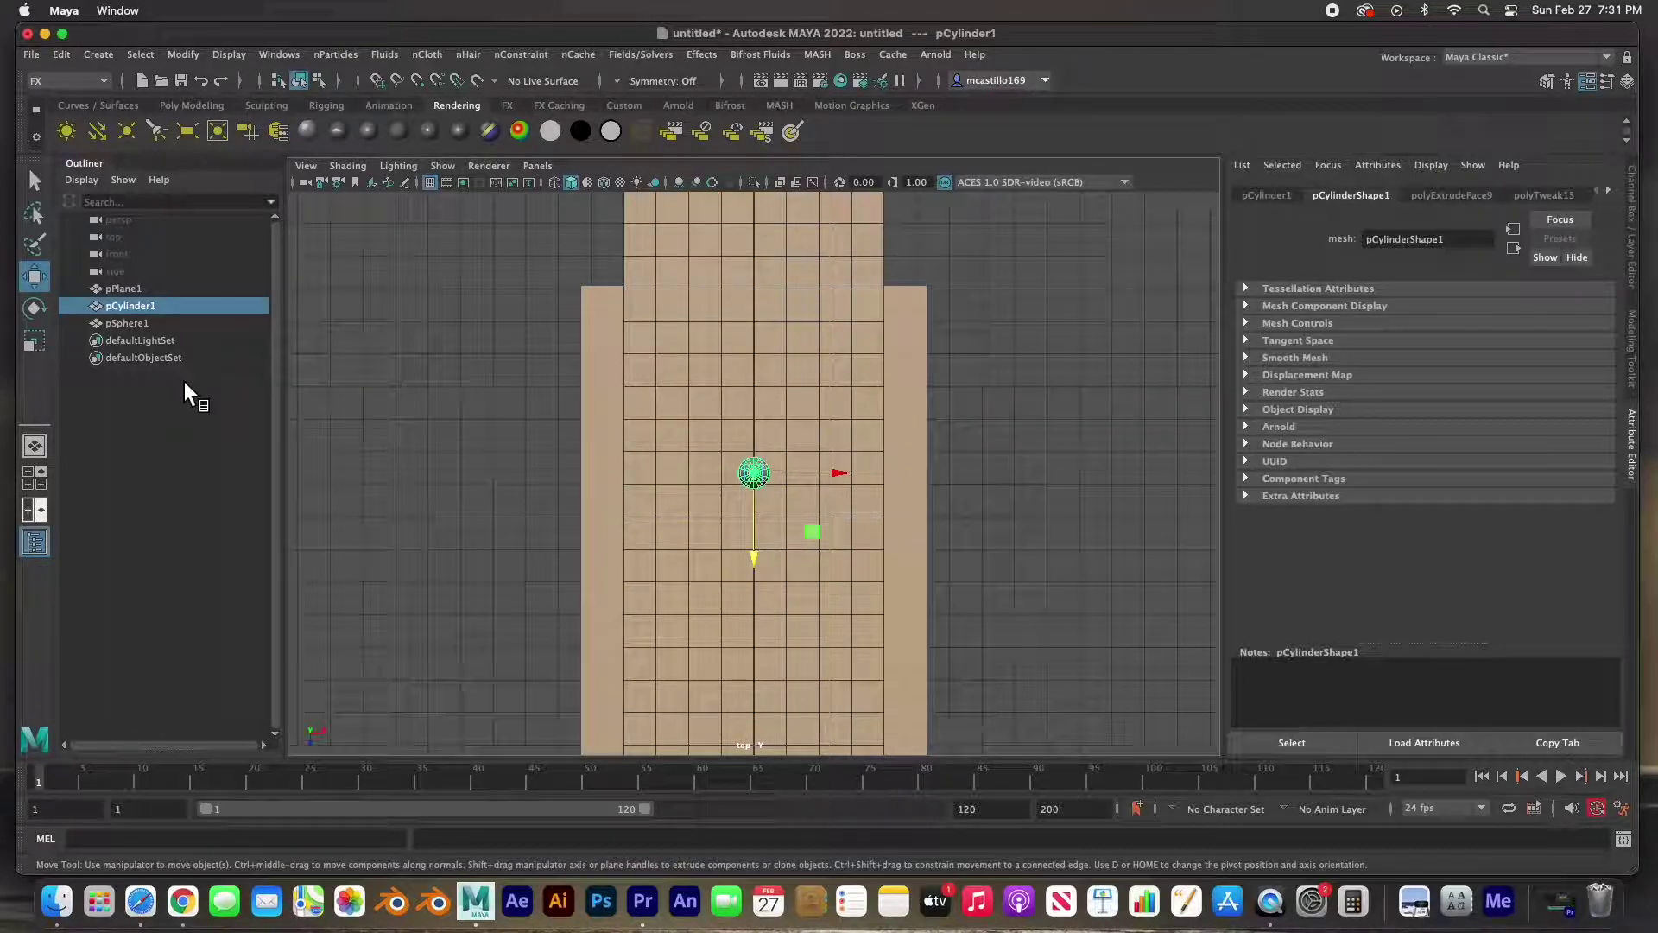
pyautogui.keyDown('shift'); pyautogui.moveTo(760, 558); pyautogui.dragTo(762, 507); pyautogui.keyUp('shift')
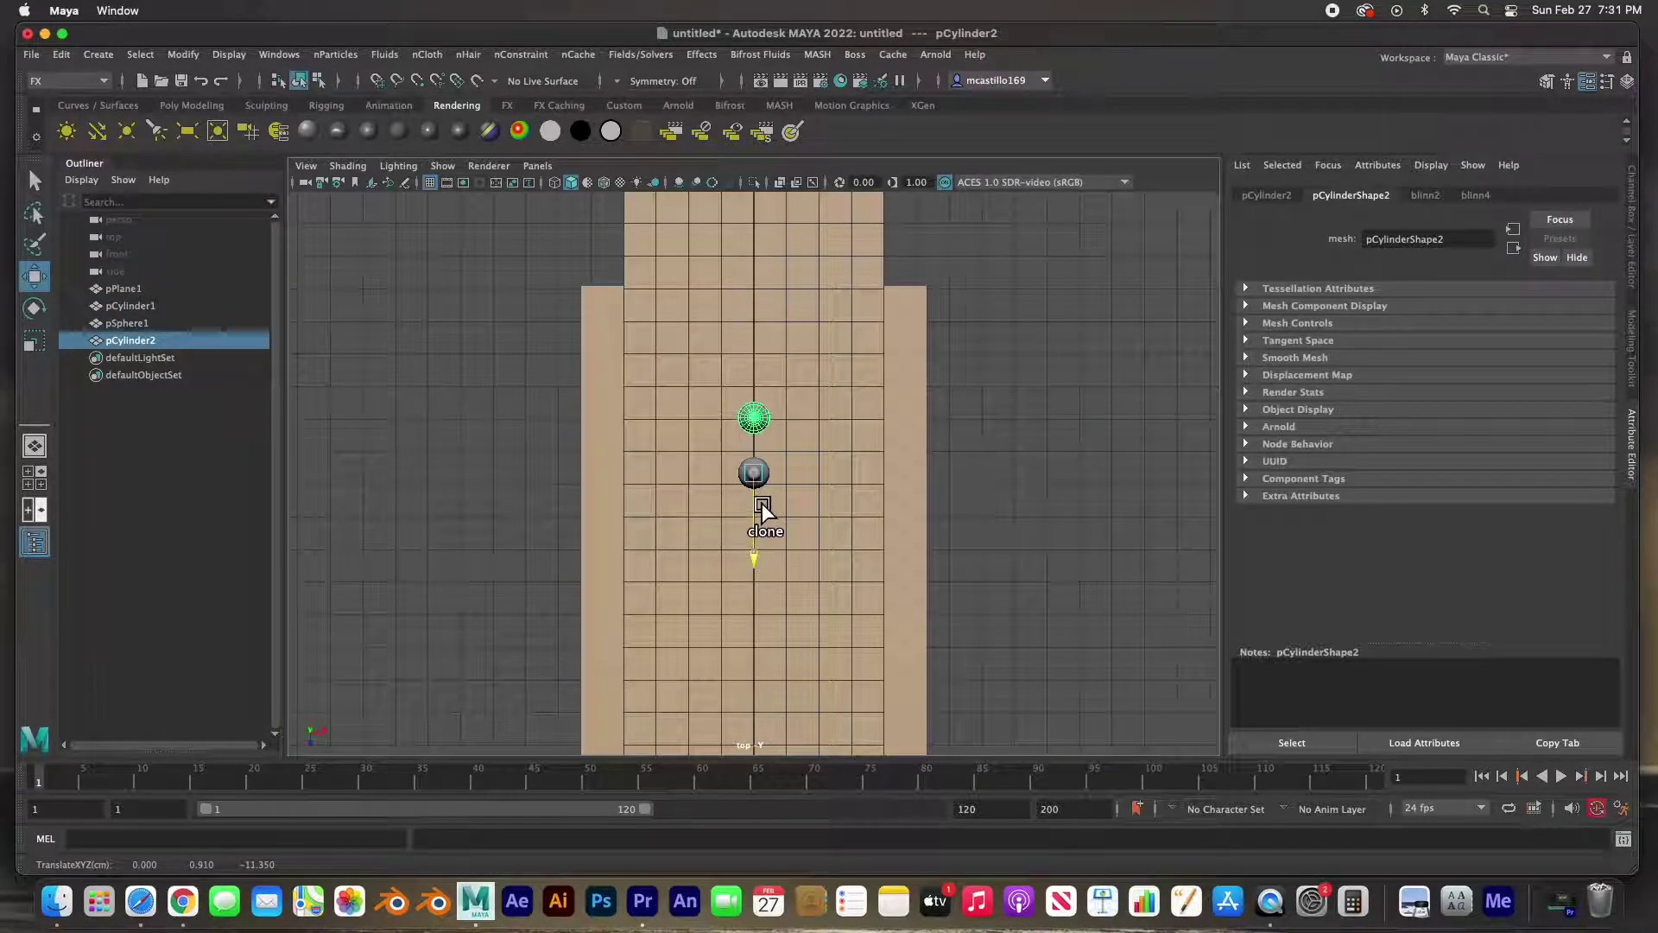
pyautogui.moveTo(852, 423)
pyautogui.mouseDown()
pyautogui.moveTo(818, 421)
pyautogui.moveTo(874, 421)
pyautogui.mouseUp()
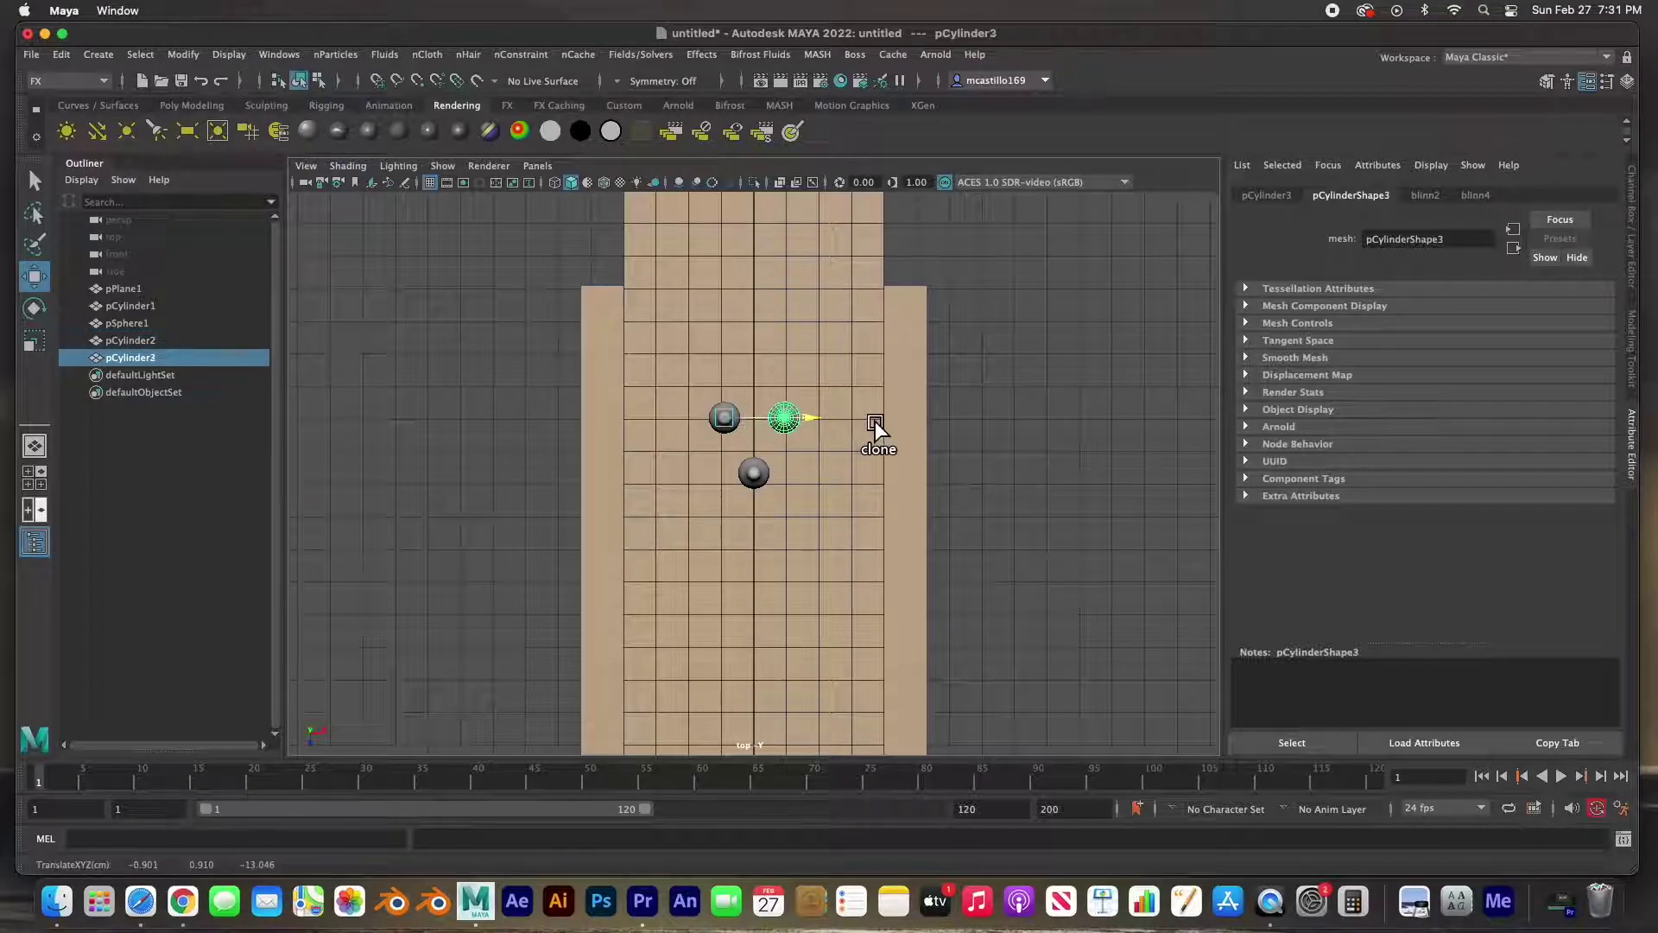
# Step: Clone the front pin behind the second row and clone that copy sideways to form a third row of three pins
pyautogui.click(767, 480)
pyautogui.keyDown('shift'); pyautogui.moveTo(765, 560); pyautogui.dragTo(769, 459); pyautogui.keyUp('shift')
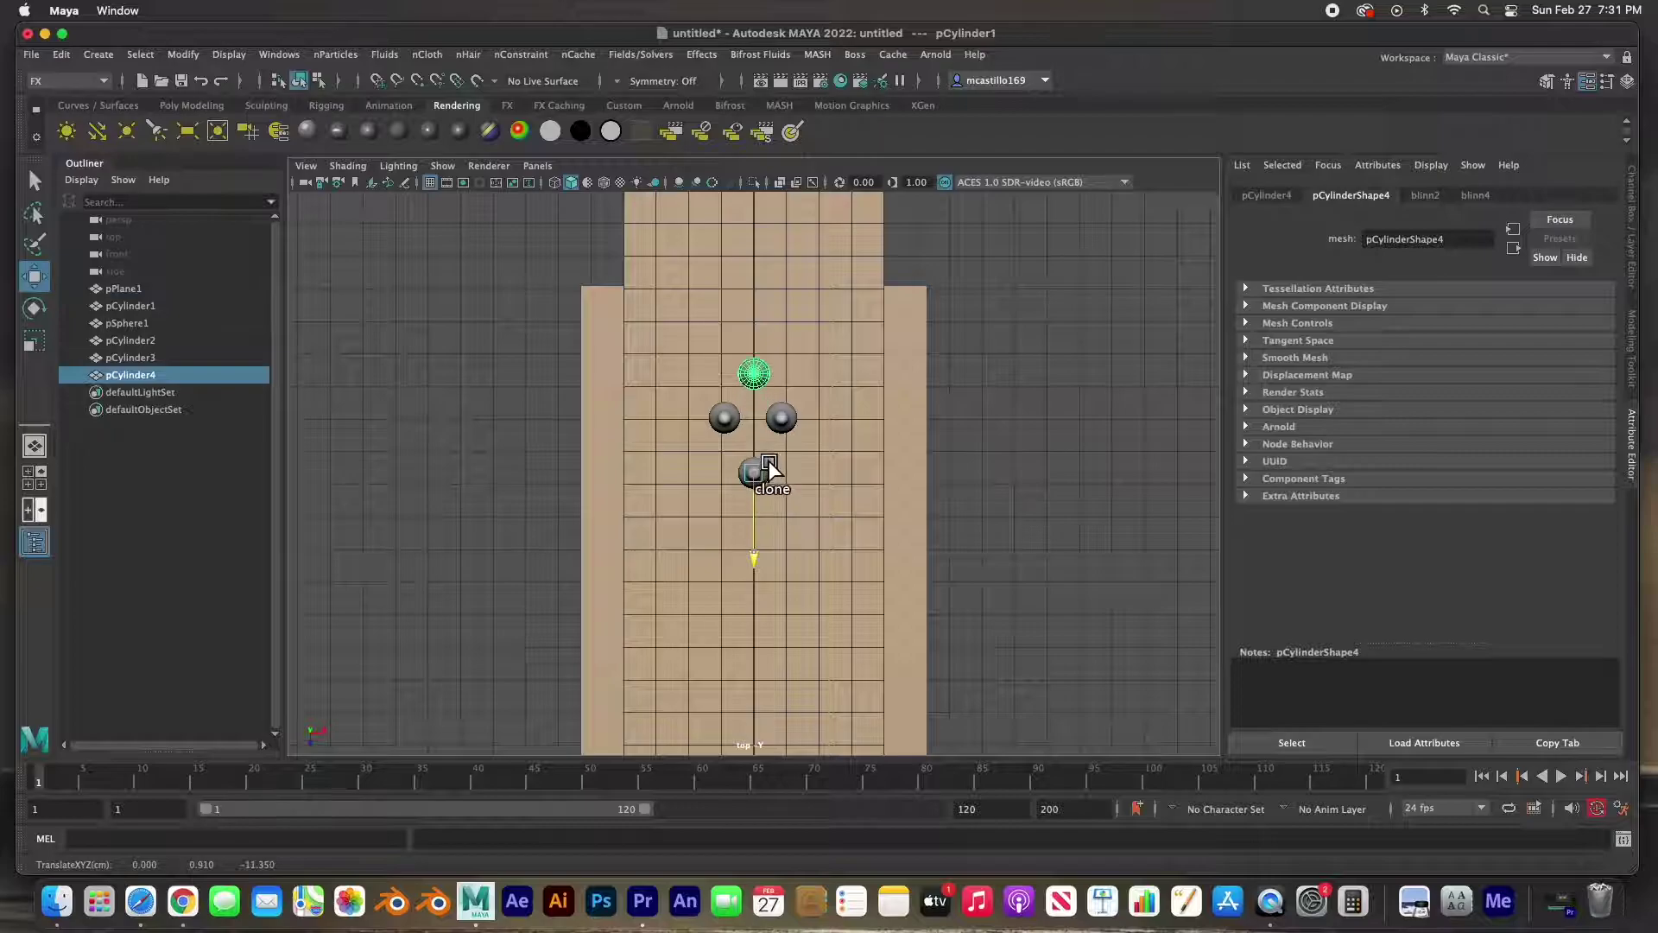
pyautogui.moveTo(848, 377)
pyautogui.keyDown('shift'); pyautogui.mouseDown()
pyautogui.moveTo(796, 377)
pyautogui.moveTo(900, 387)
pyautogui.mouseUp(); pyautogui.keyUp('shift')
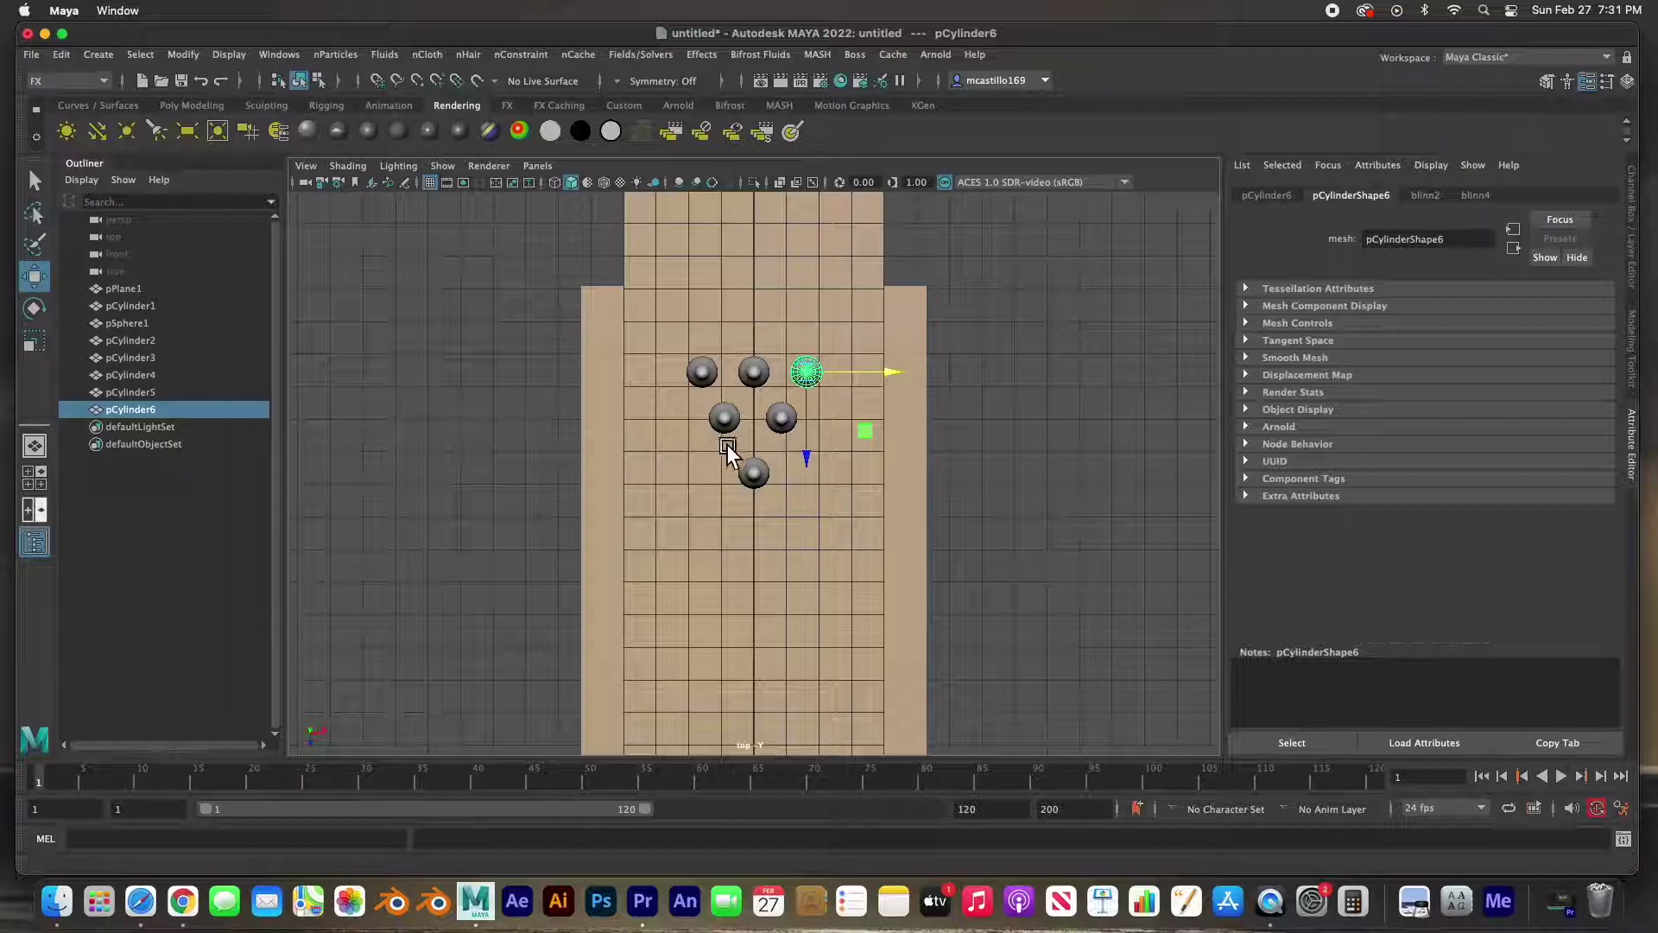
# Step: Move the front pin closer to the second row, to about Z -11.77, and show the whole lane in the perspective view
pyautogui.click(760, 480)
pyautogui.moveTo(763, 552); pyautogui.dragTo(763, 537)
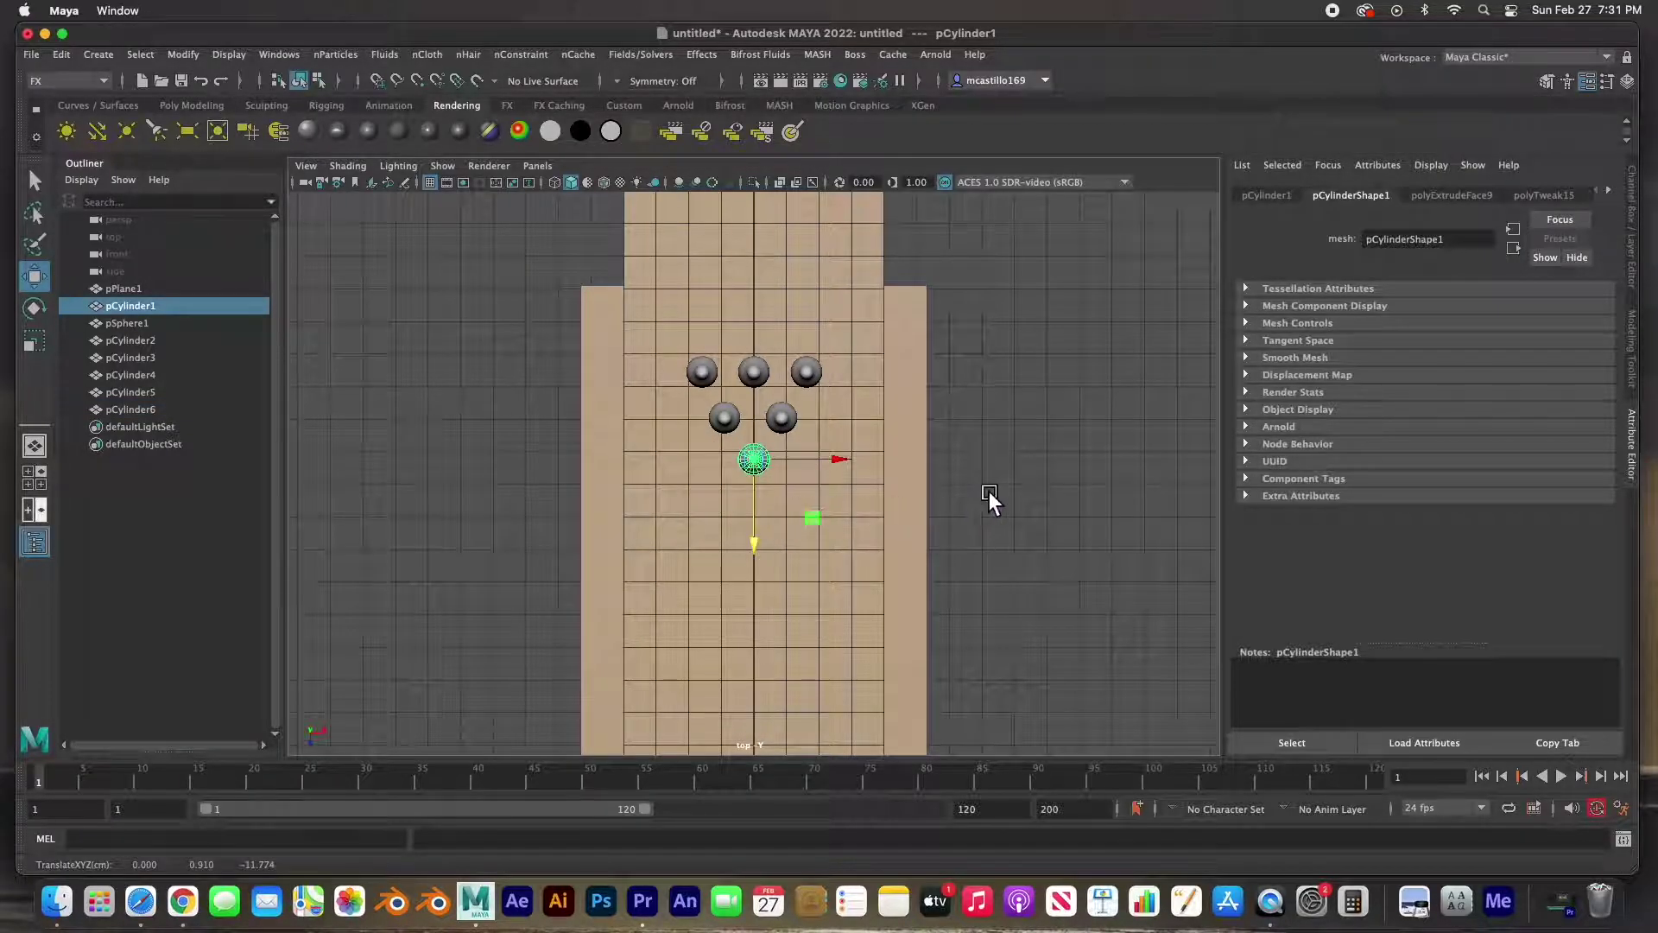
pyautogui.click(987, 491)
pyautogui.press('space')
pyautogui.press('space')
pyautogui.scroll(-10, 972, 459)
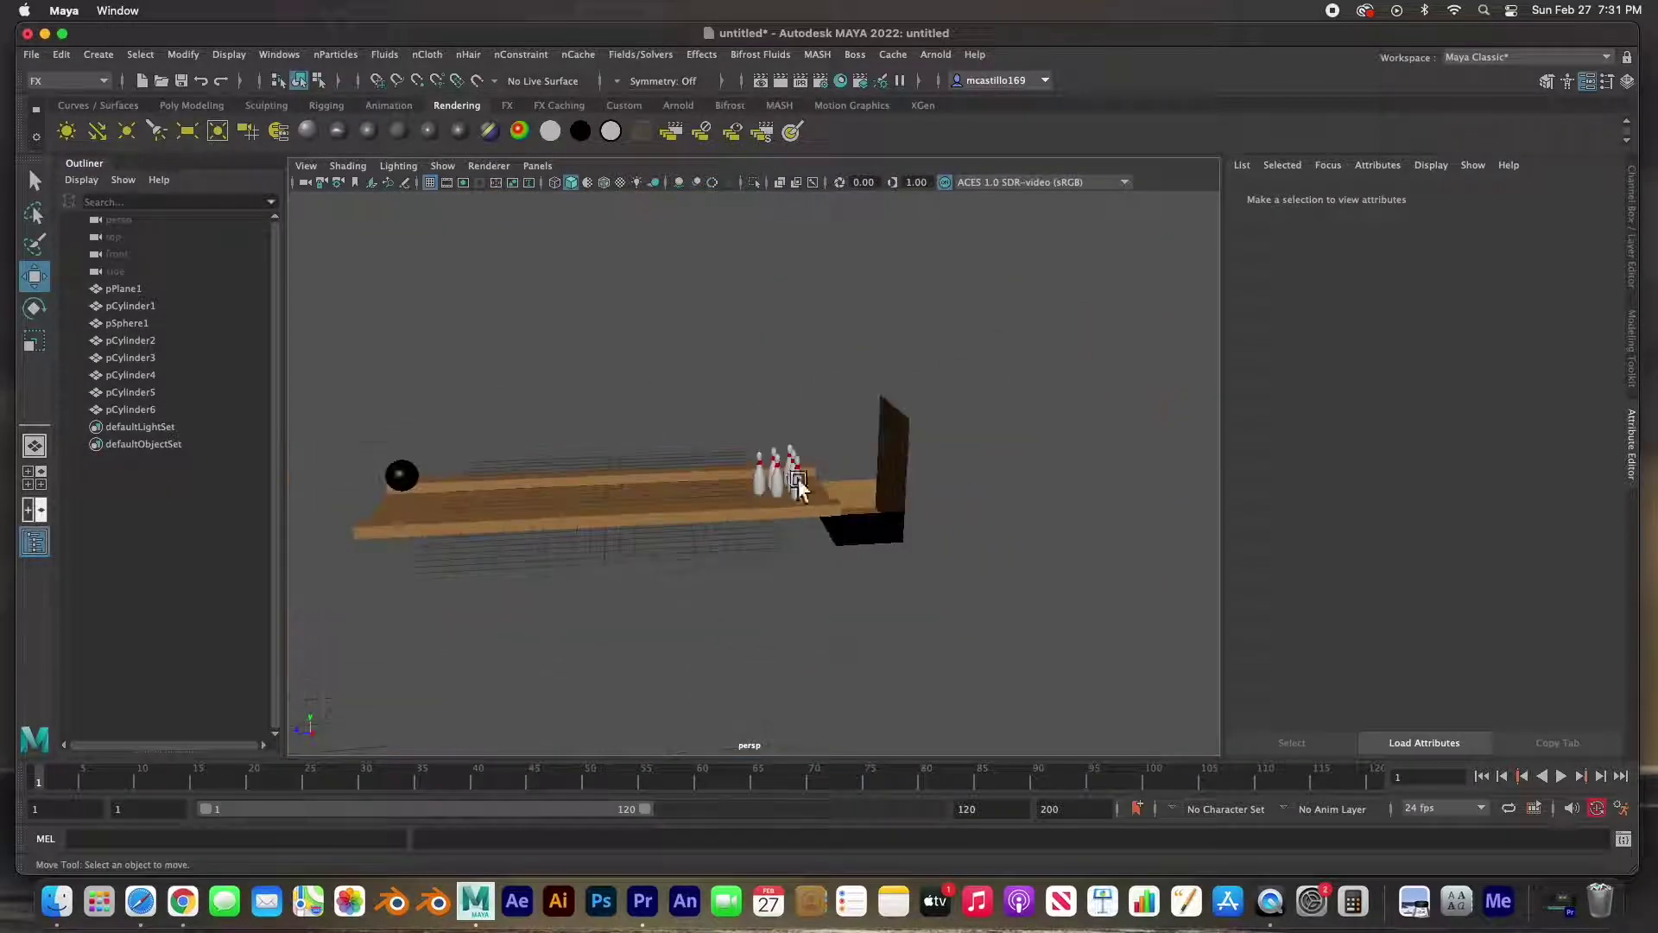
# Step: In the side view, switch the ball to face mode and select three alternating horizontal bands of faces around its middle
pyautogui.click(417, 485)
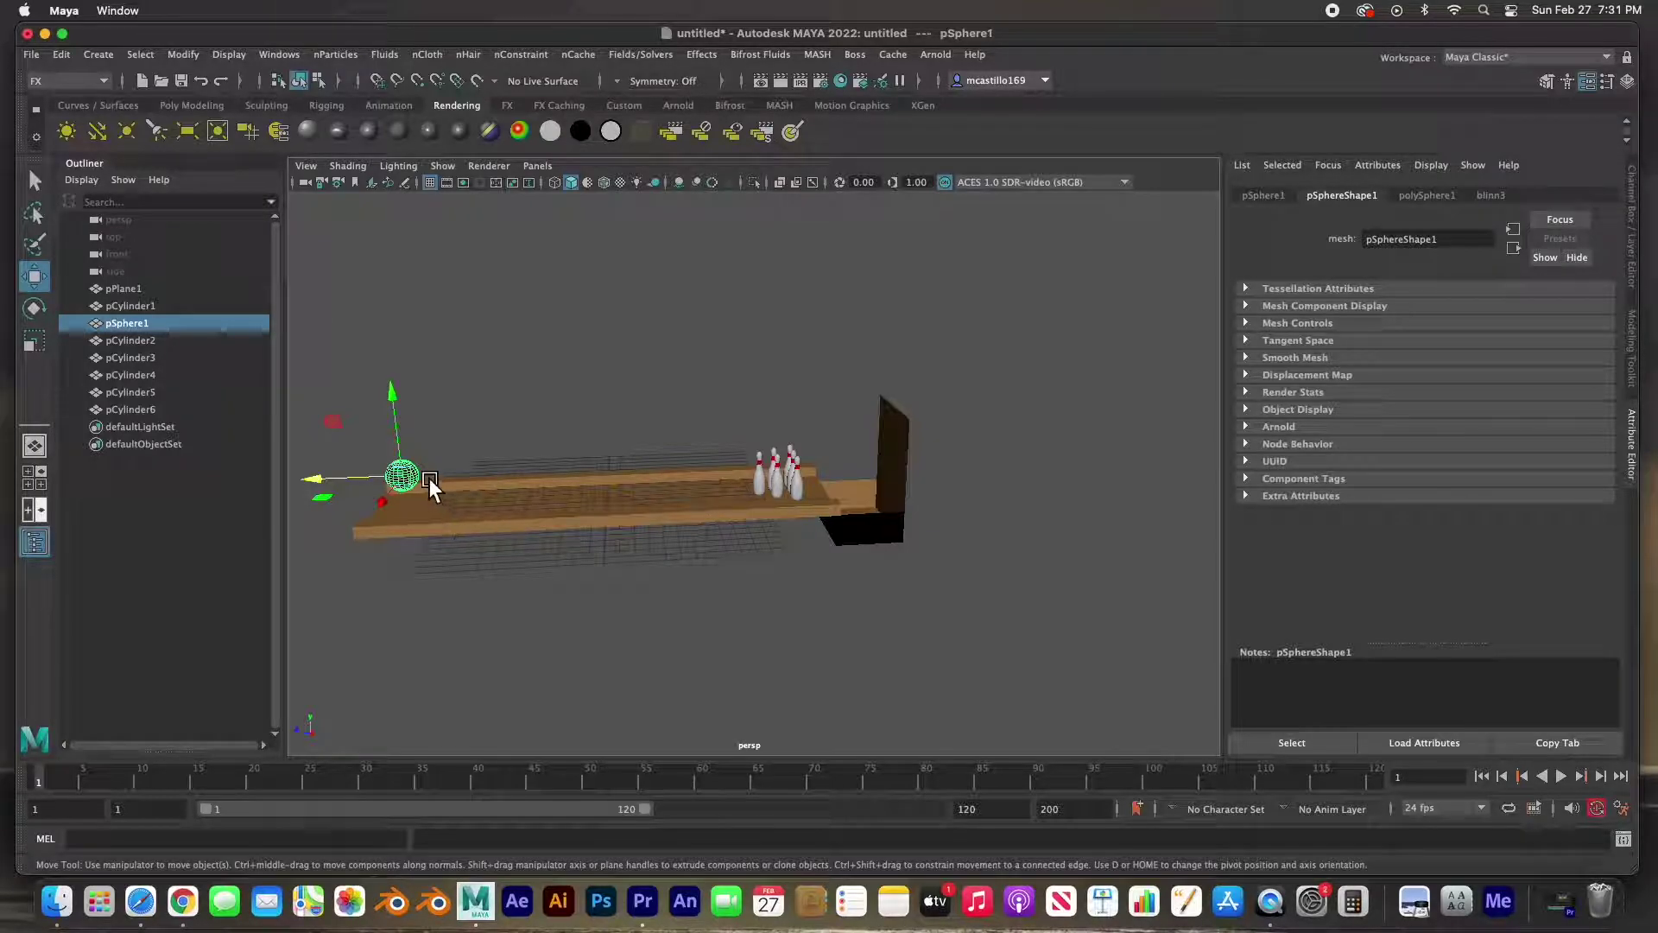
pyautogui.press('f')
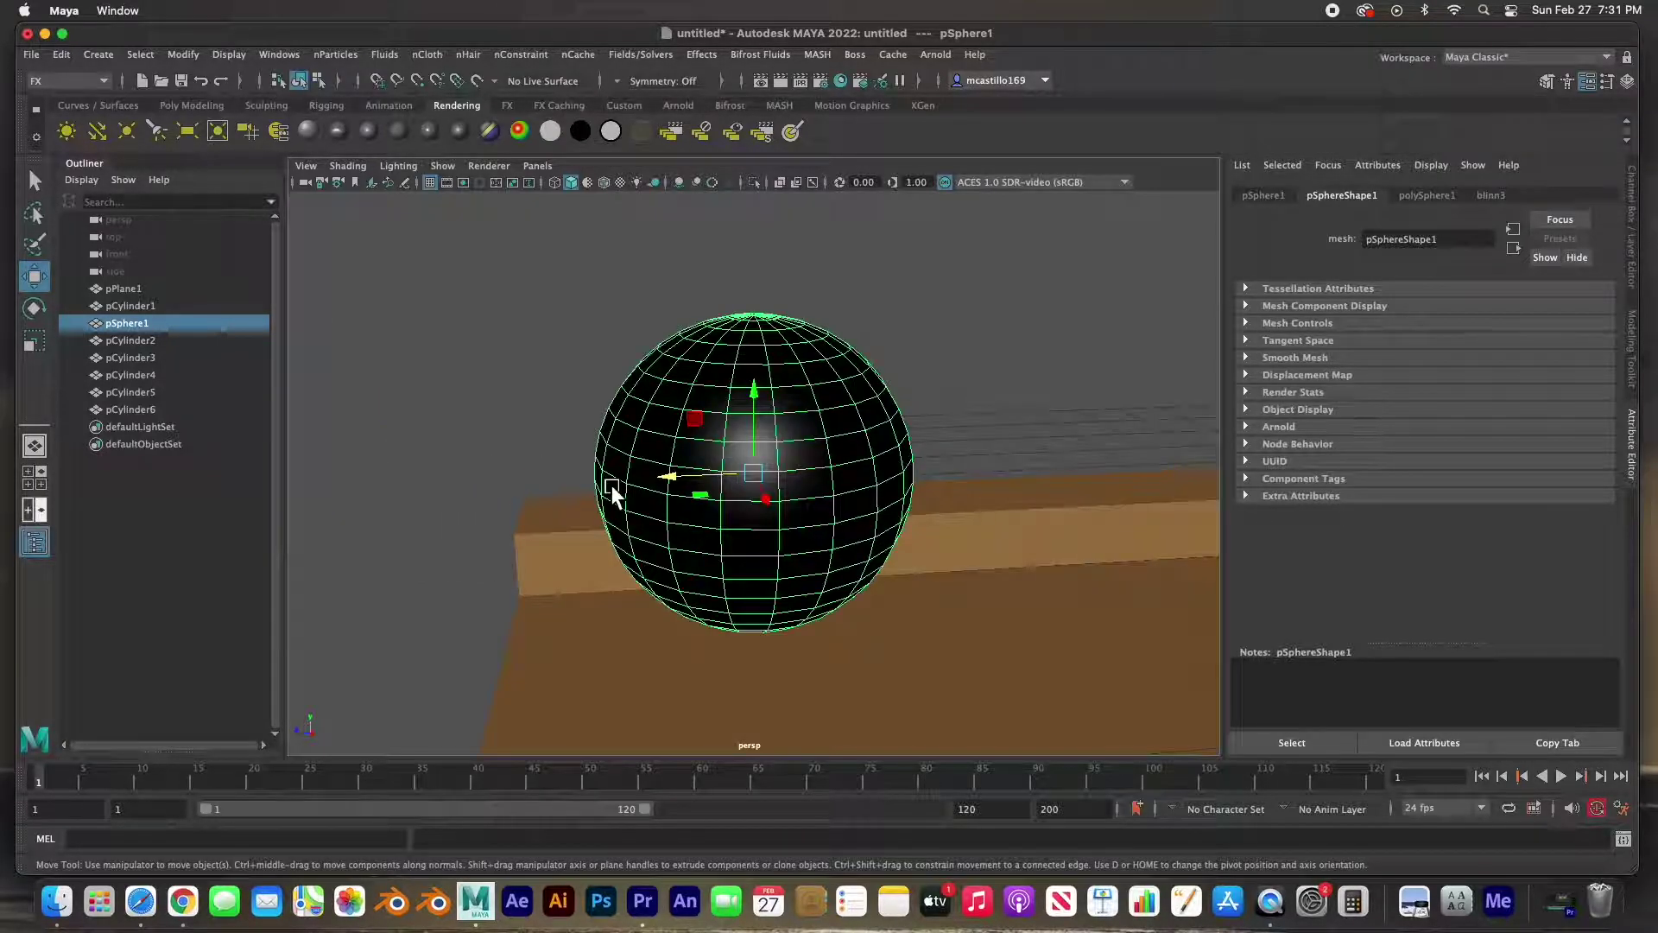
pyautogui.press('space')
pyautogui.press('space')
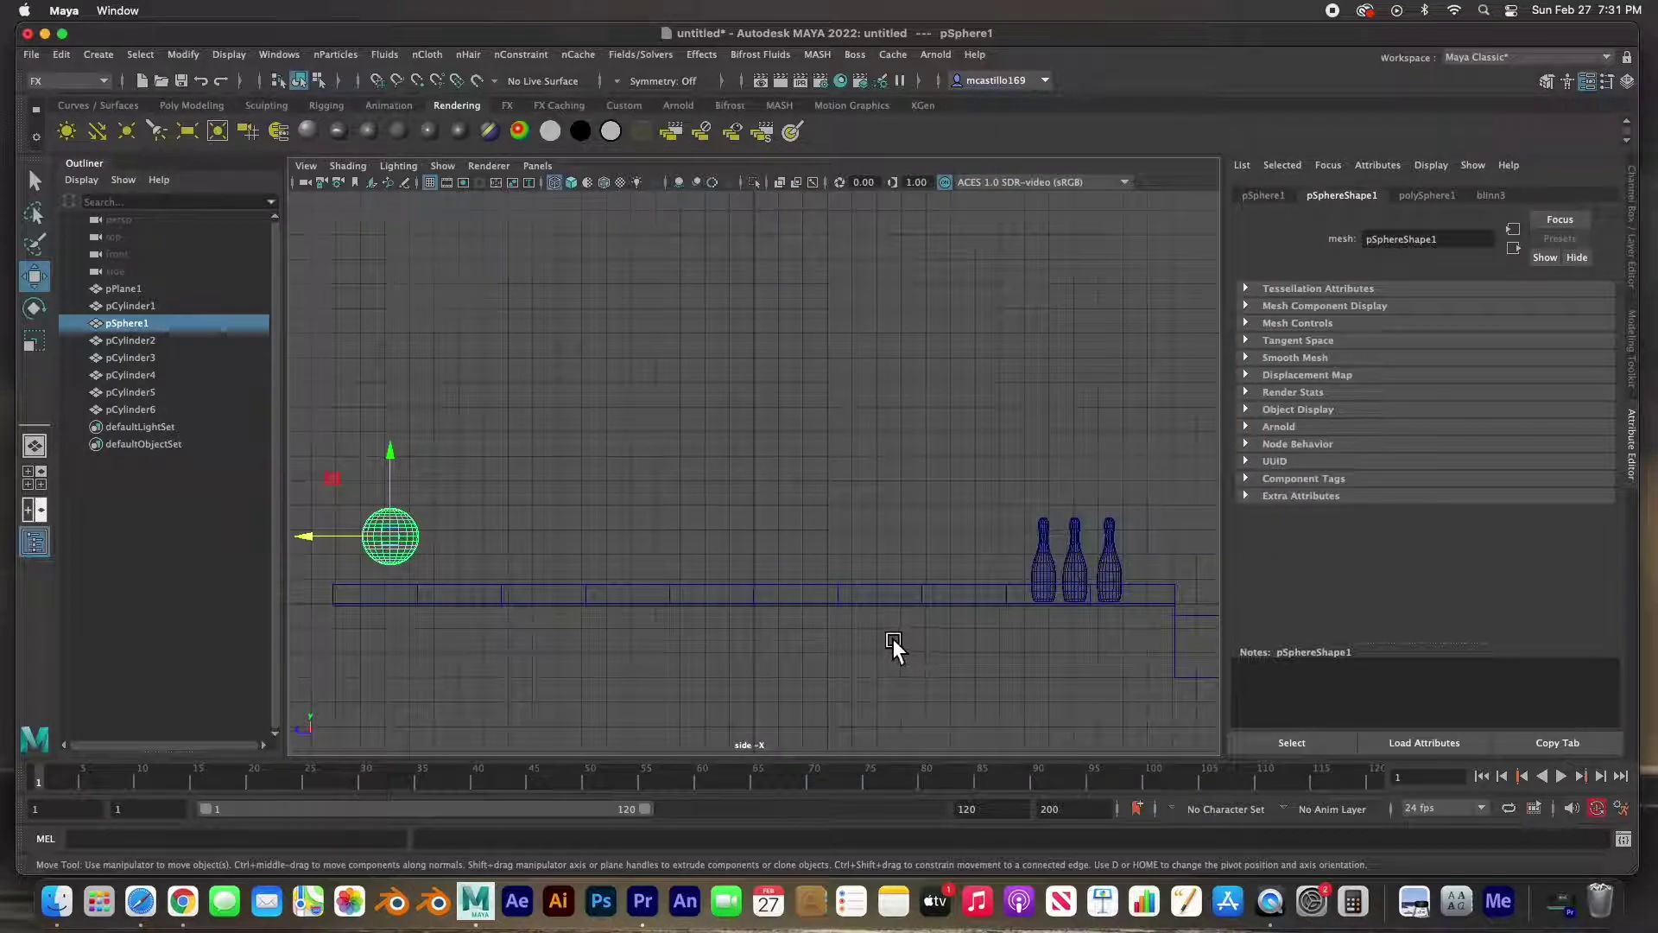
pyautogui.press('f')
pyautogui.moveTo(721, 383)
pyautogui.mouseDown(button='right')
pyautogui.moveTo(729, 436)
pyautogui.moveTo(753, 361)
pyautogui.moveTo(714, 440)
pyautogui.mouseUp(button='right')
pyautogui.press('6')
pyautogui.click(568, 453)
pyautogui.moveTo(457, 406); pyautogui.dragTo(1076, 417)
pyautogui.keyDown('shift'); pyautogui.moveTo(658, 506); pyautogui.dragTo(1071, 505); pyautogui.keyUp('shift')
pyautogui.keyDown('shift'); pyautogui.moveTo(474, 574); pyautogui.dragTo(1074, 567); pyautogui.keyUp('shift')
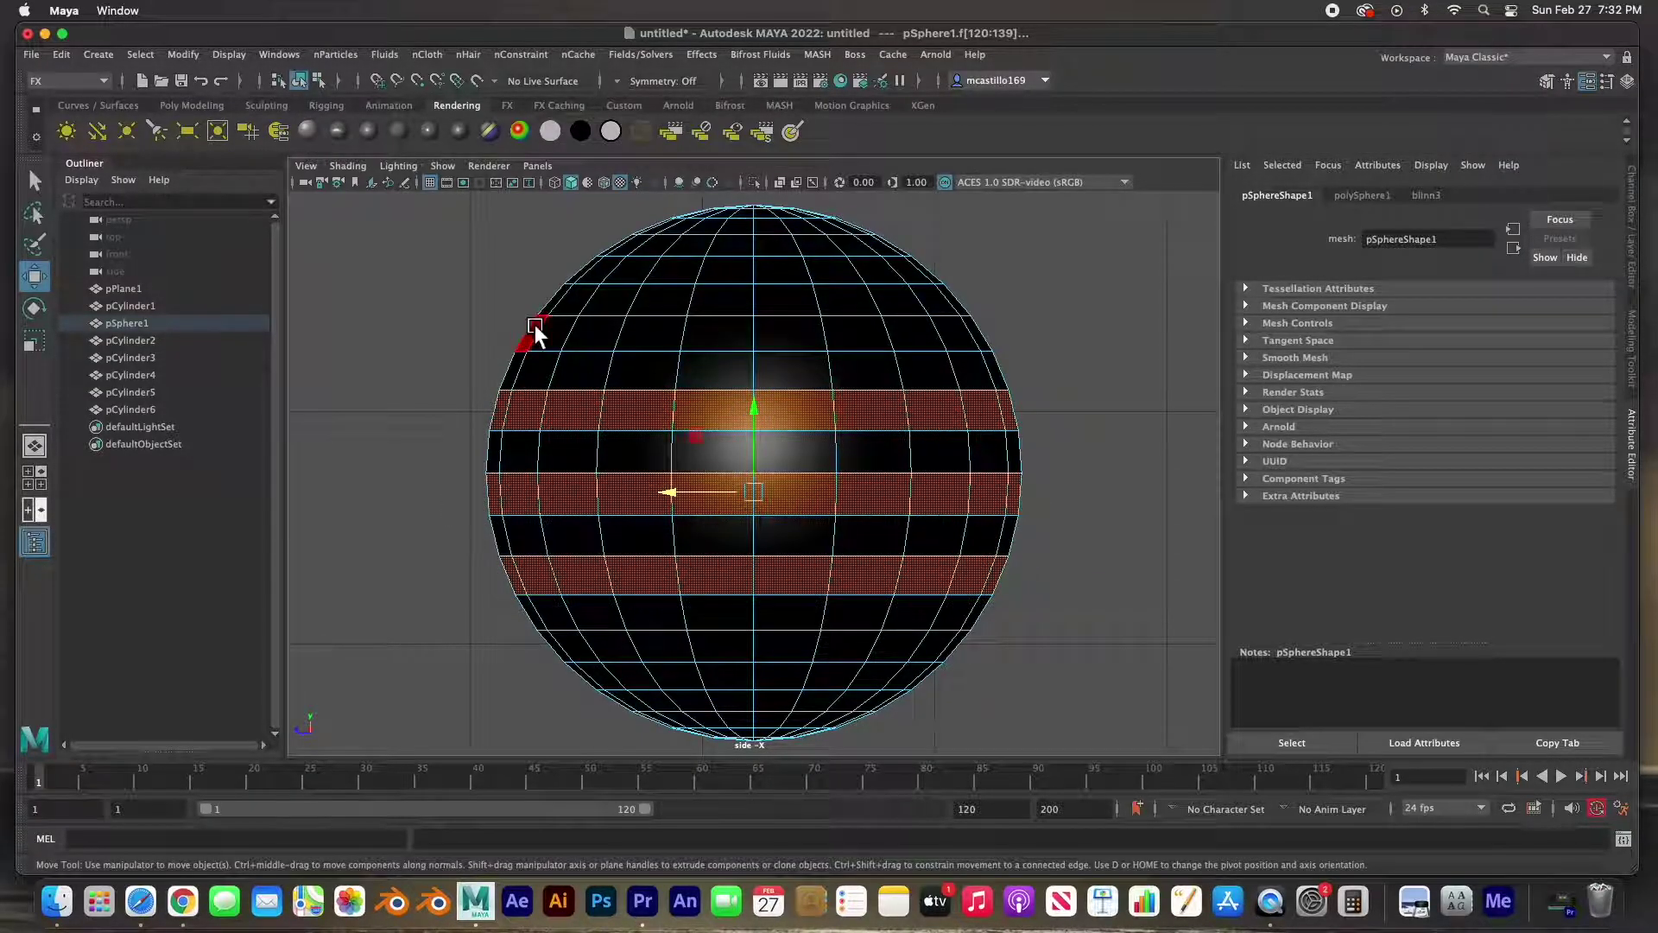
# Step: Assign a new Blinn material to the selected bands of the ball, color it dark gray and deselect the faces
pyautogui.click(370, 138)
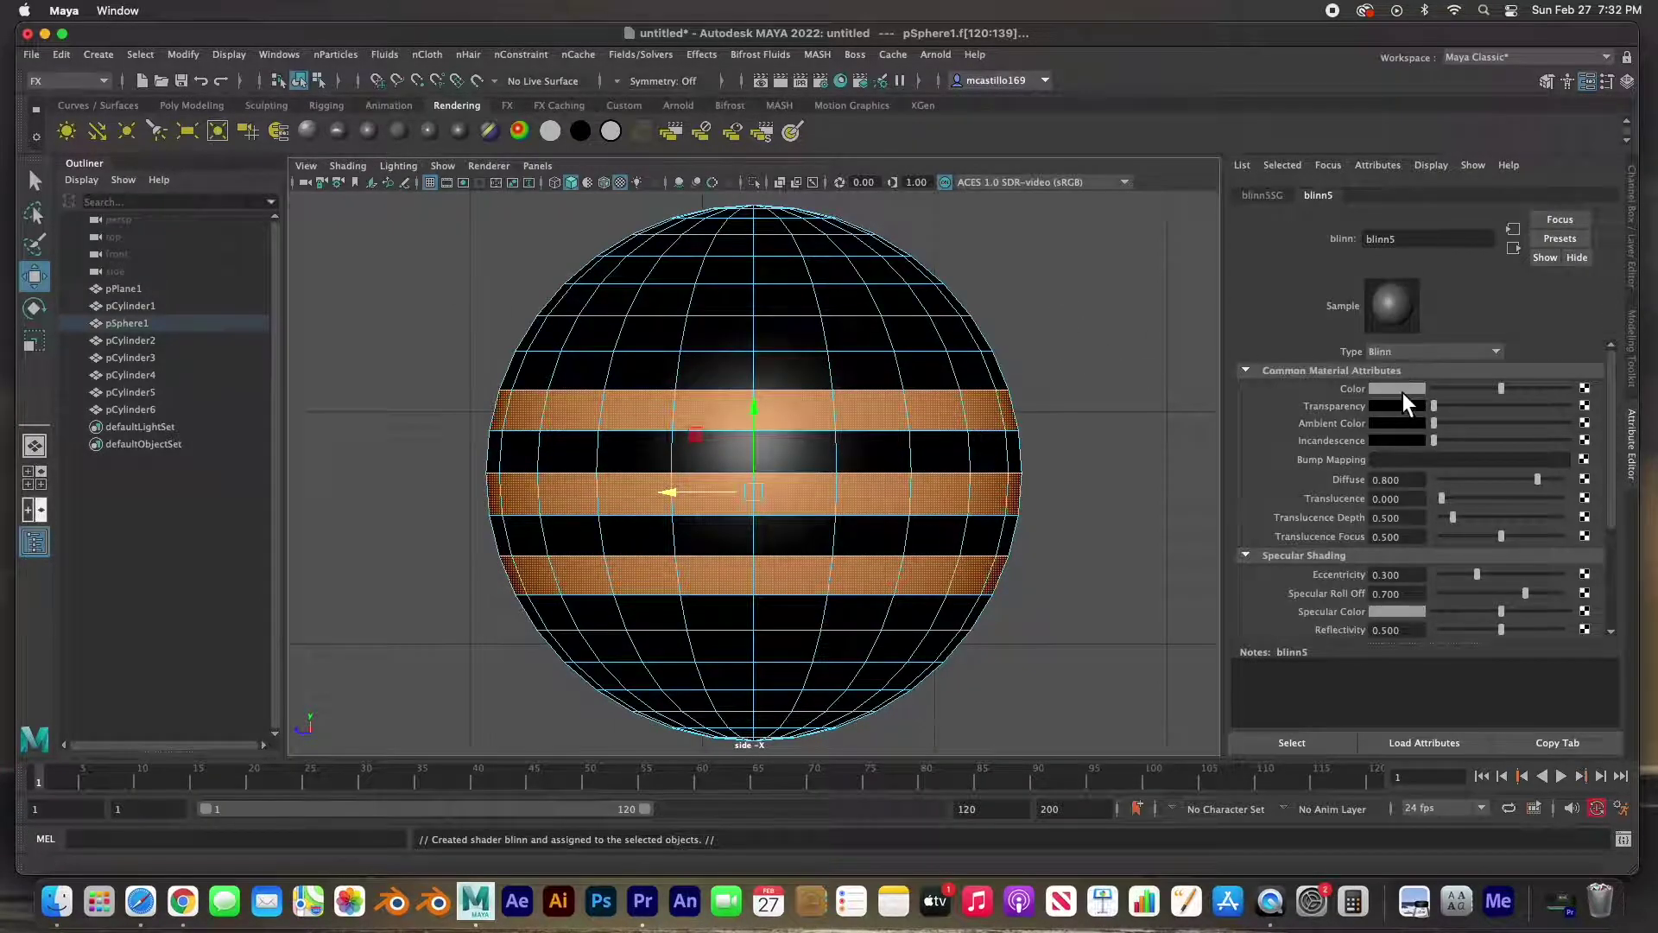
pyautogui.click(1402, 390)
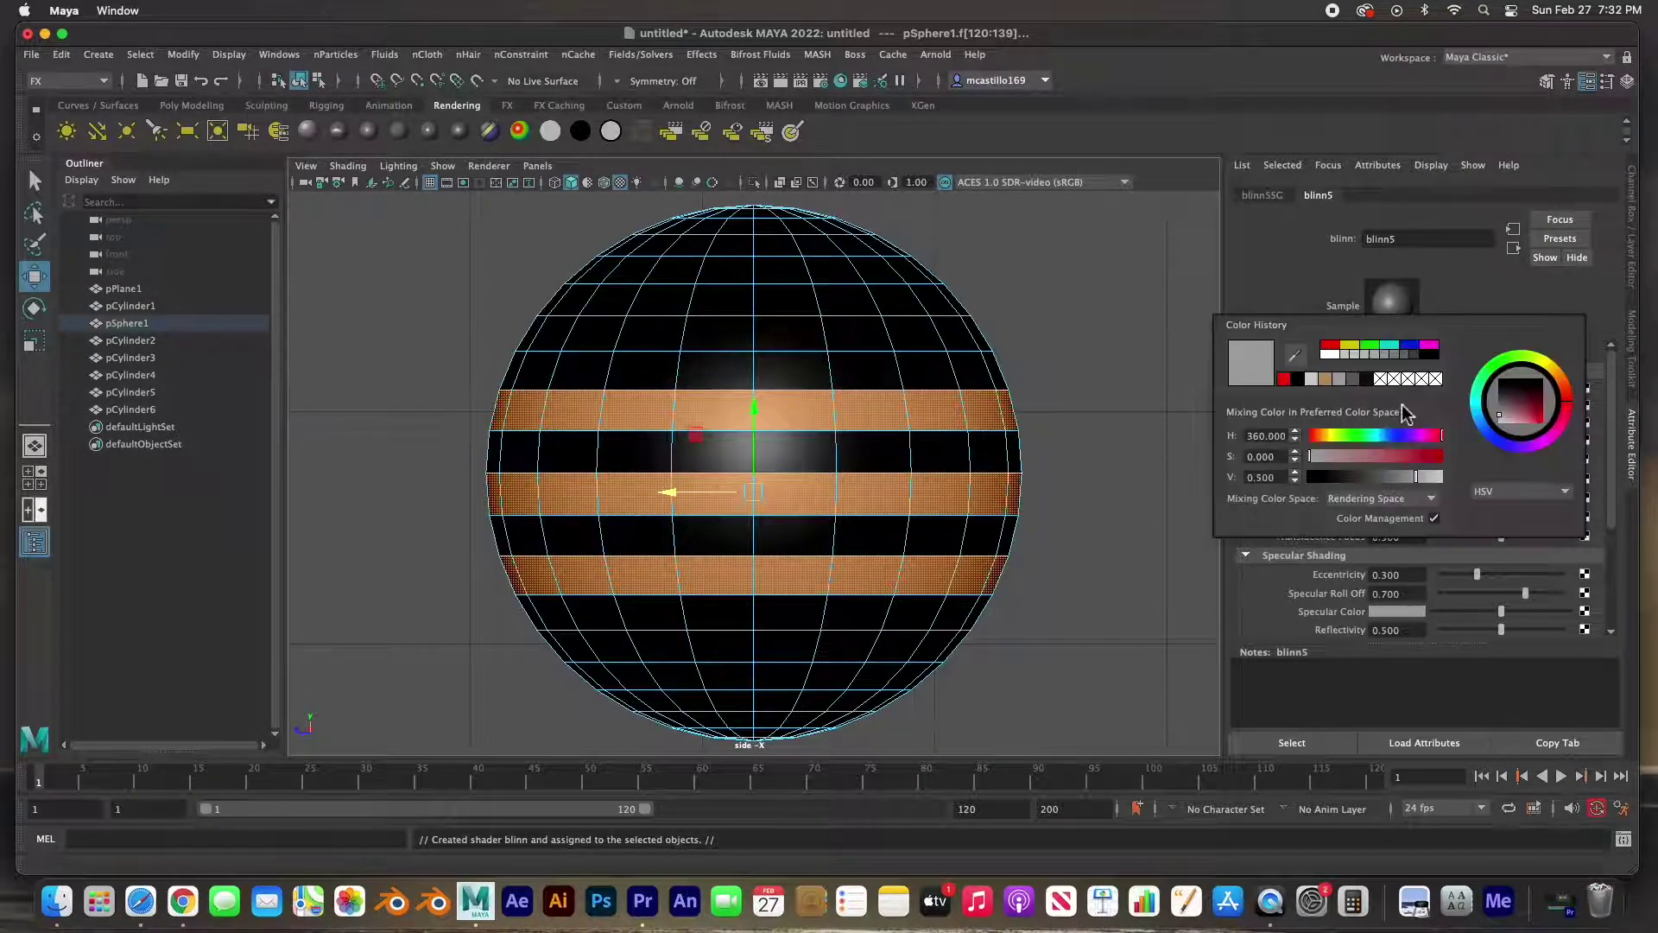
pyautogui.click(1355, 380)
pyautogui.click(1039, 314)
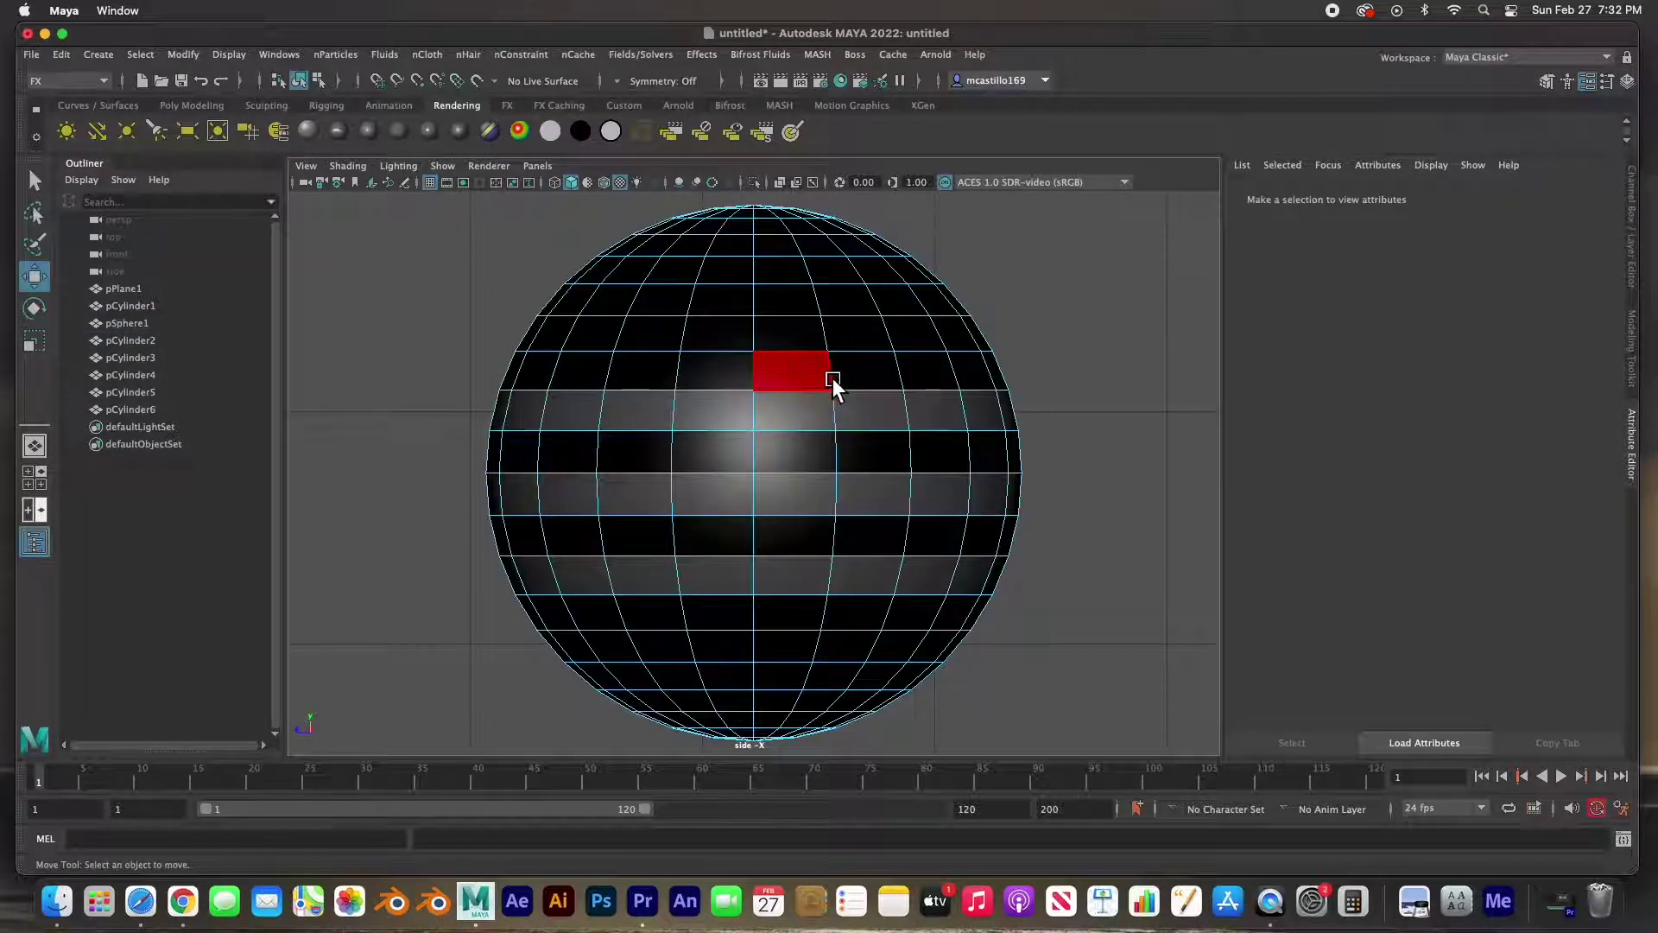
# Step: Return the ball to object mode, deselect it and show the whole lane with ball and pins in the perspective view
pyautogui.moveTo(836, 324); pyautogui.dragTo(1024, 313, button='right')
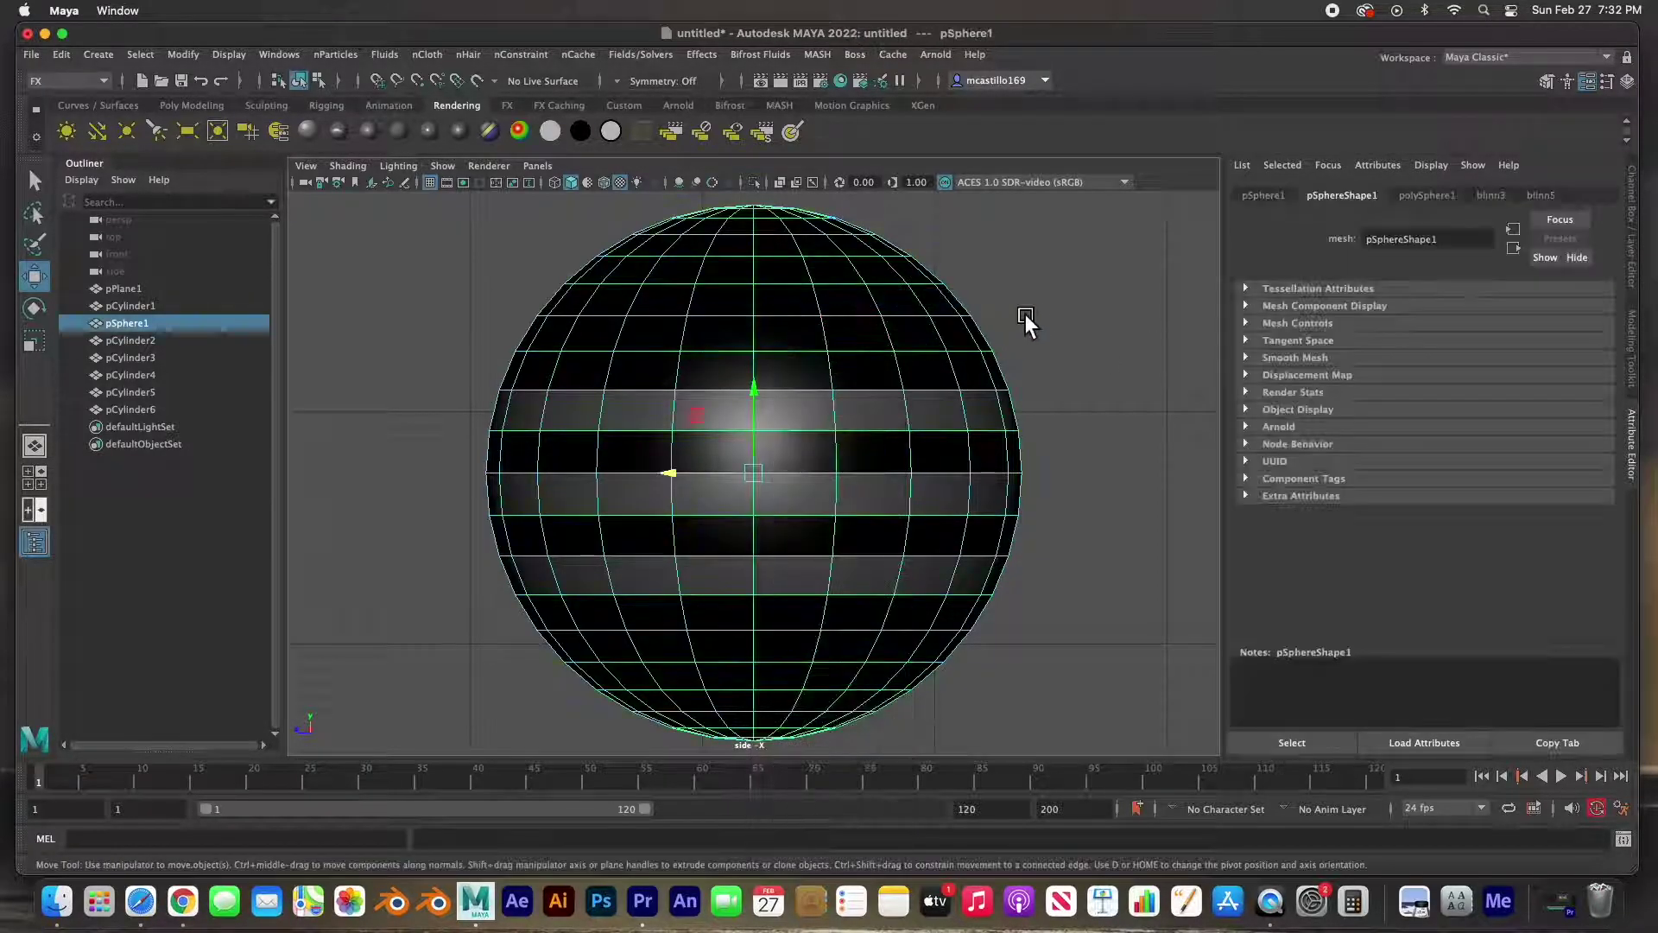
pyautogui.click(1024, 313)
pyautogui.press('space')
pyautogui.press('space')
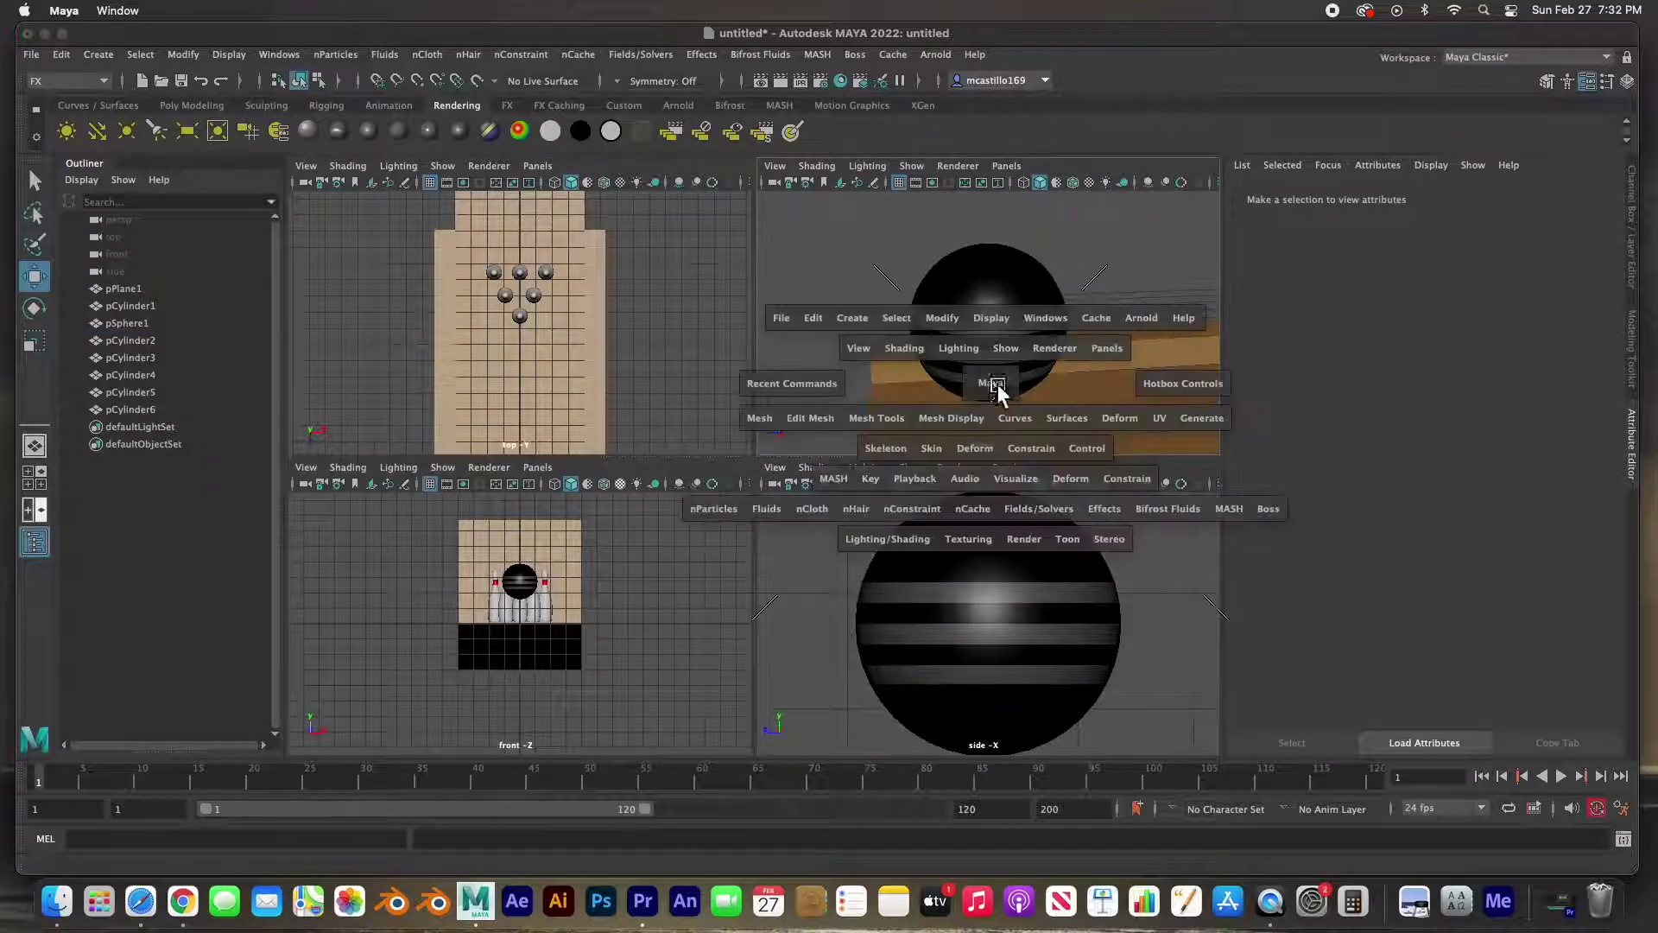
pyautogui.scroll(-3, 884, 443)
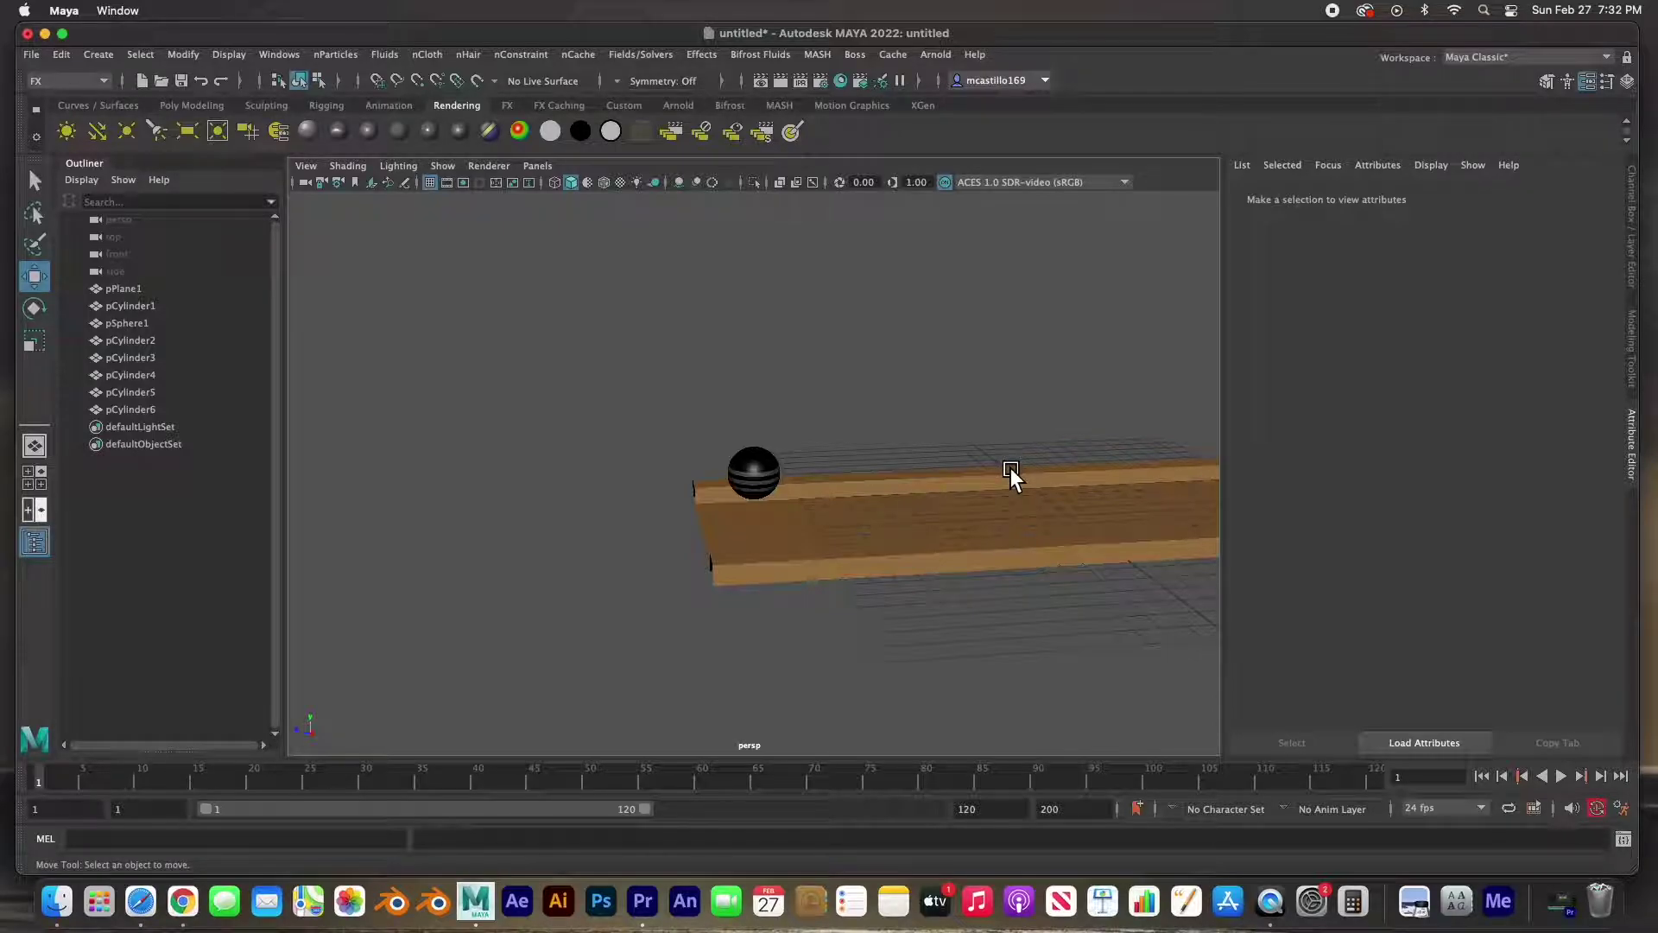
pyautogui.scroll(-4, 1011, 468)
pyautogui.keyDown('alt'); pyautogui.moveTo(1010, 468); pyautogui.dragTo(763, 489); pyautogui.keyUp('alt')
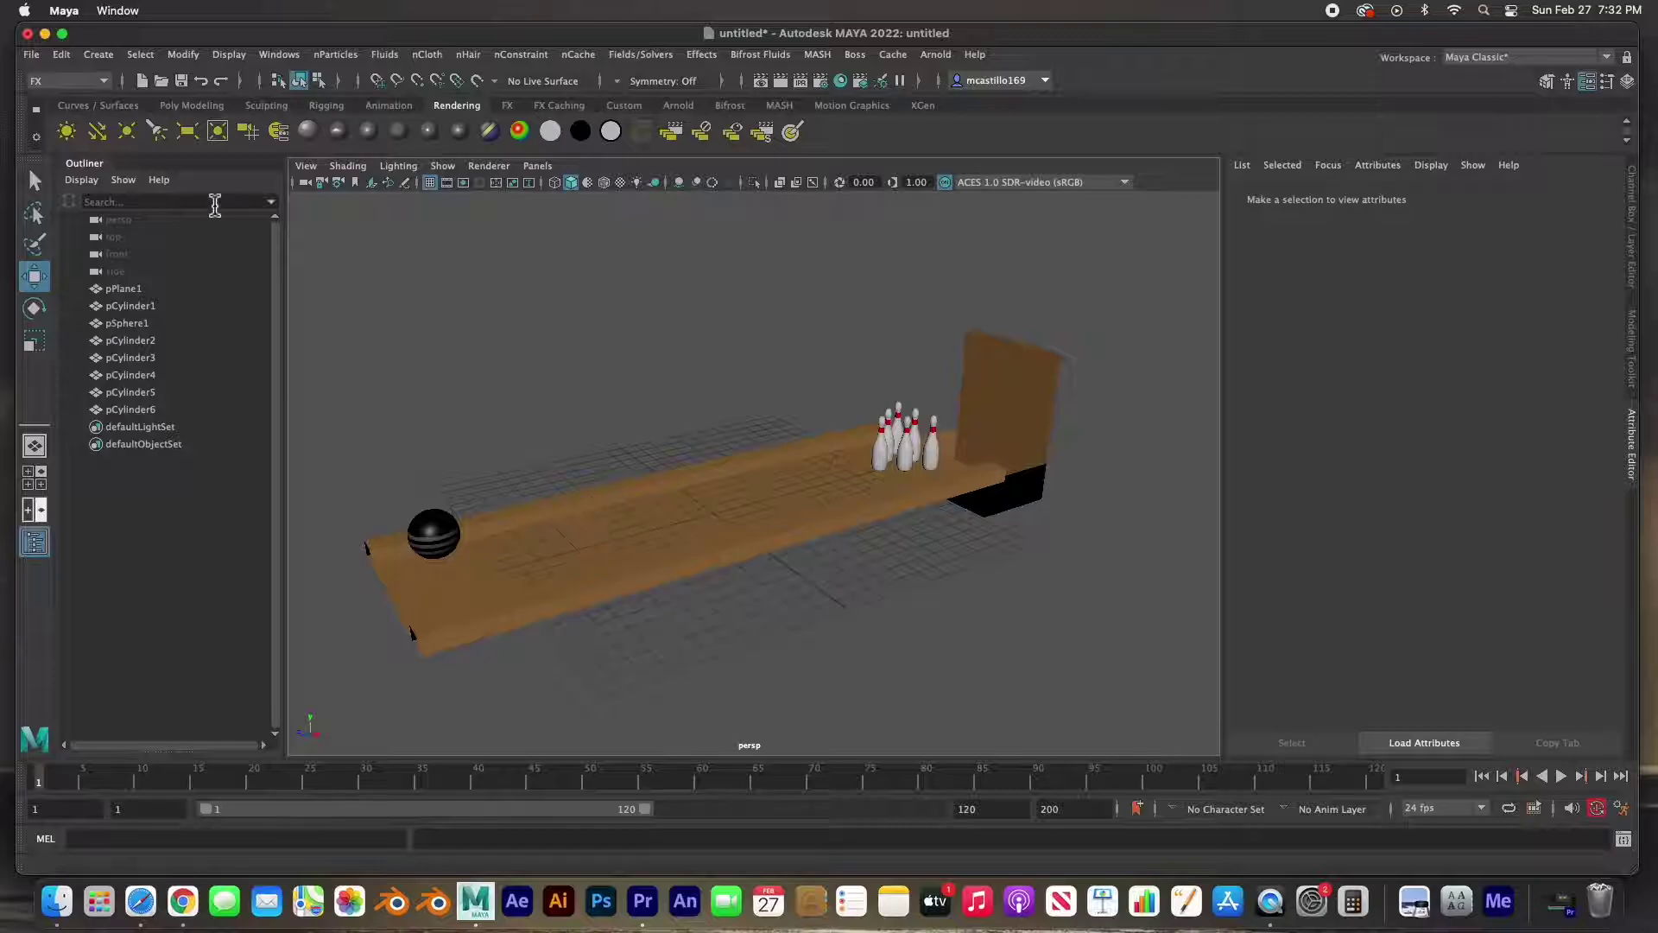
# Step: Save the scene as Bowling Ball.mb in the scenes folder of Dynamics_Project
pyautogui.click(33, 54)
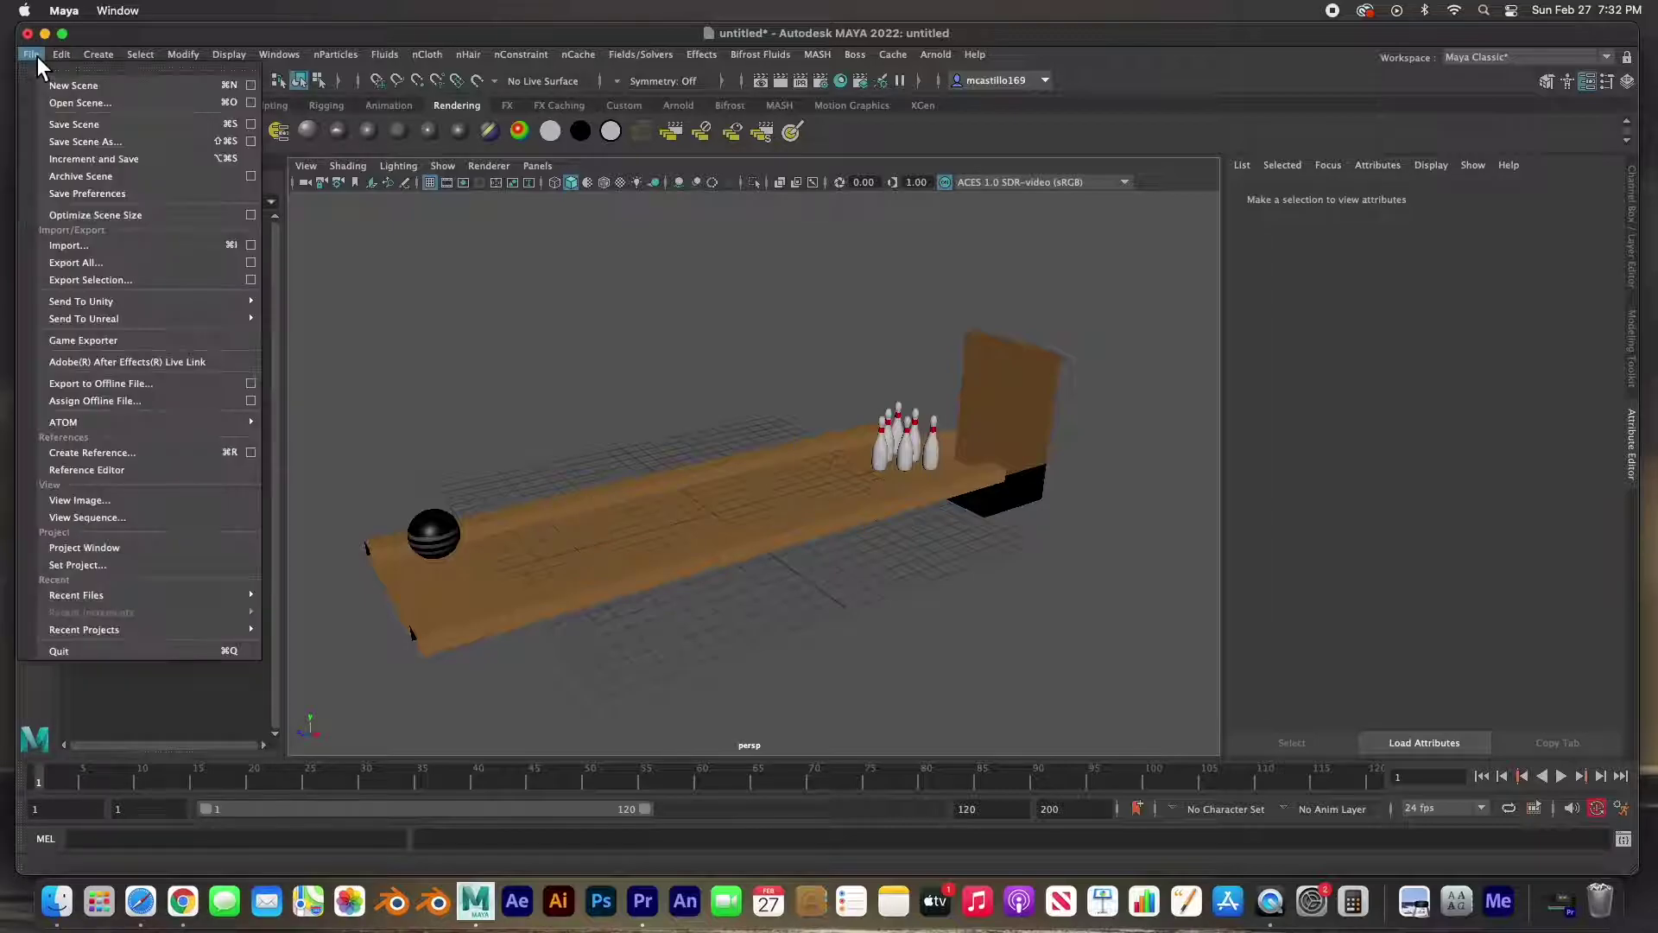
pyautogui.click(106, 162)
pyautogui.press('w')
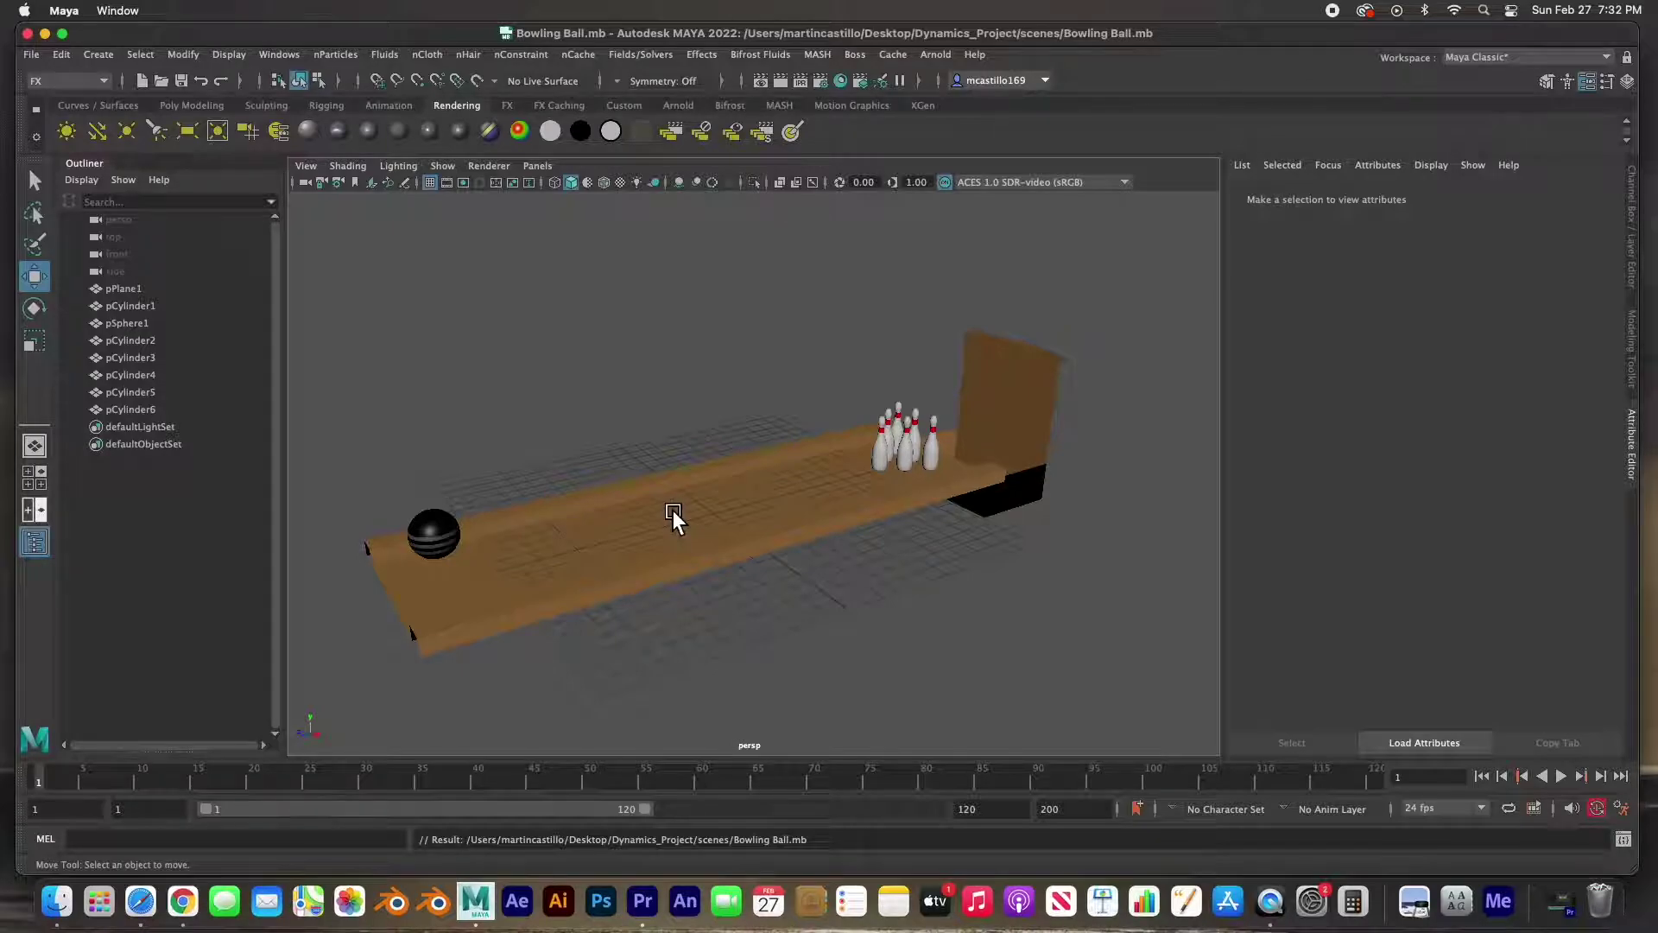
# Step: Select all six pins and the ball without the lane, apply a gravity field to them and clear the selection
pyautogui.moveTo(831, 381); pyautogui.dragTo(951, 425)
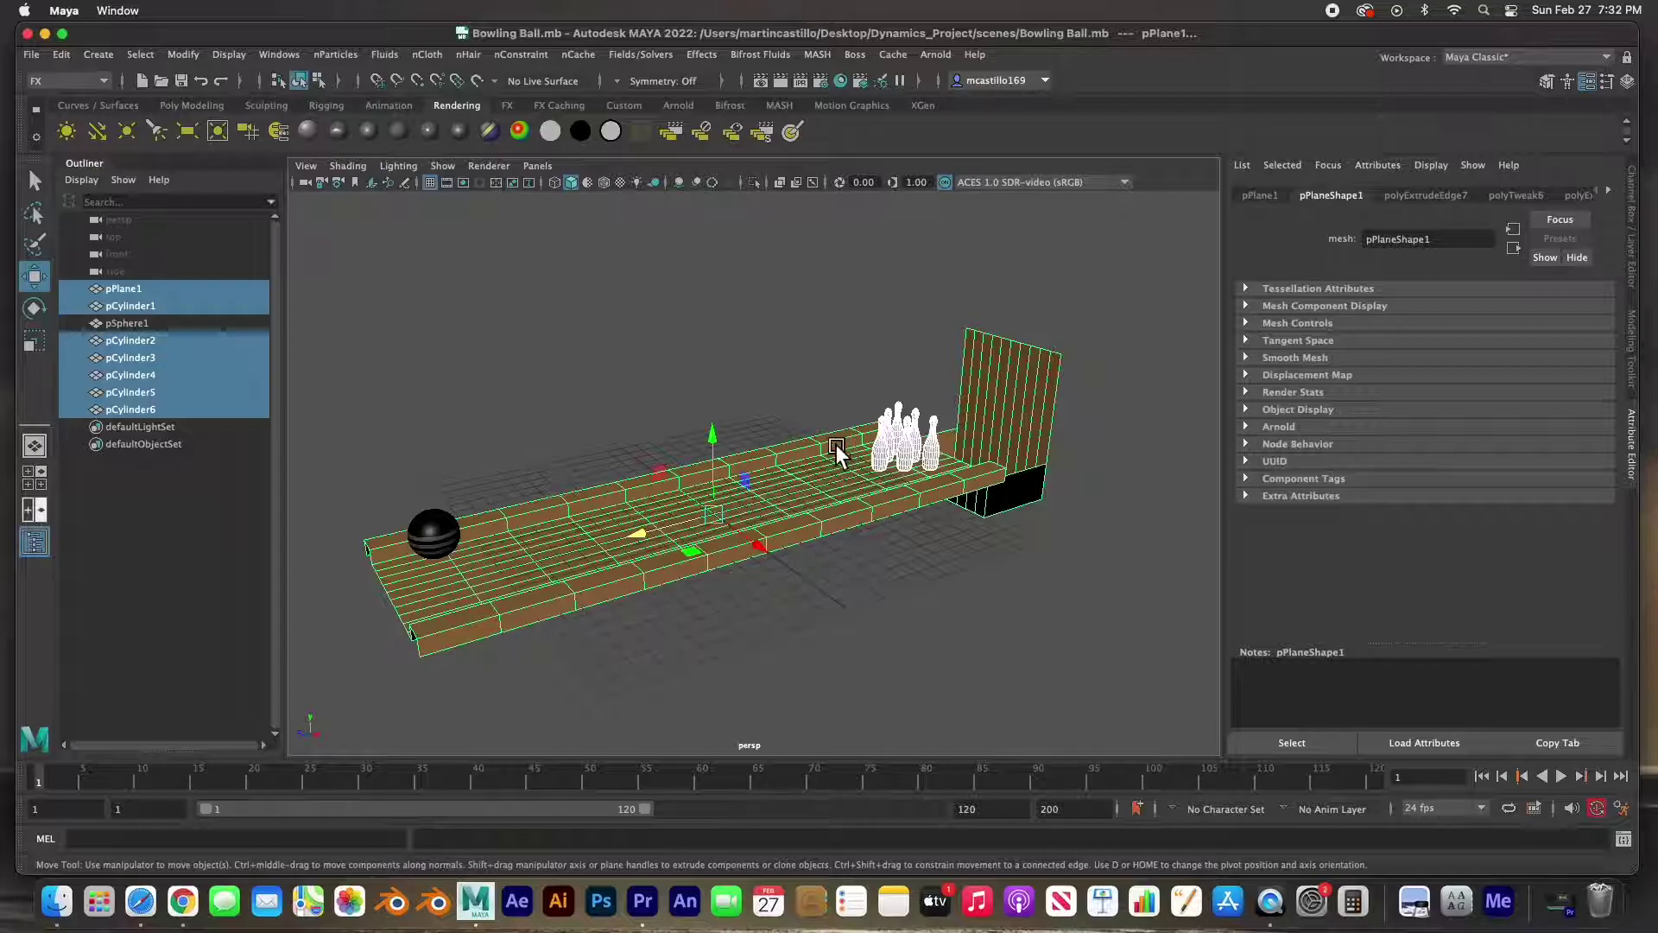
pyautogui.keyDown('shift'); pyautogui.click(734, 500); pyautogui.keyUp('shift')
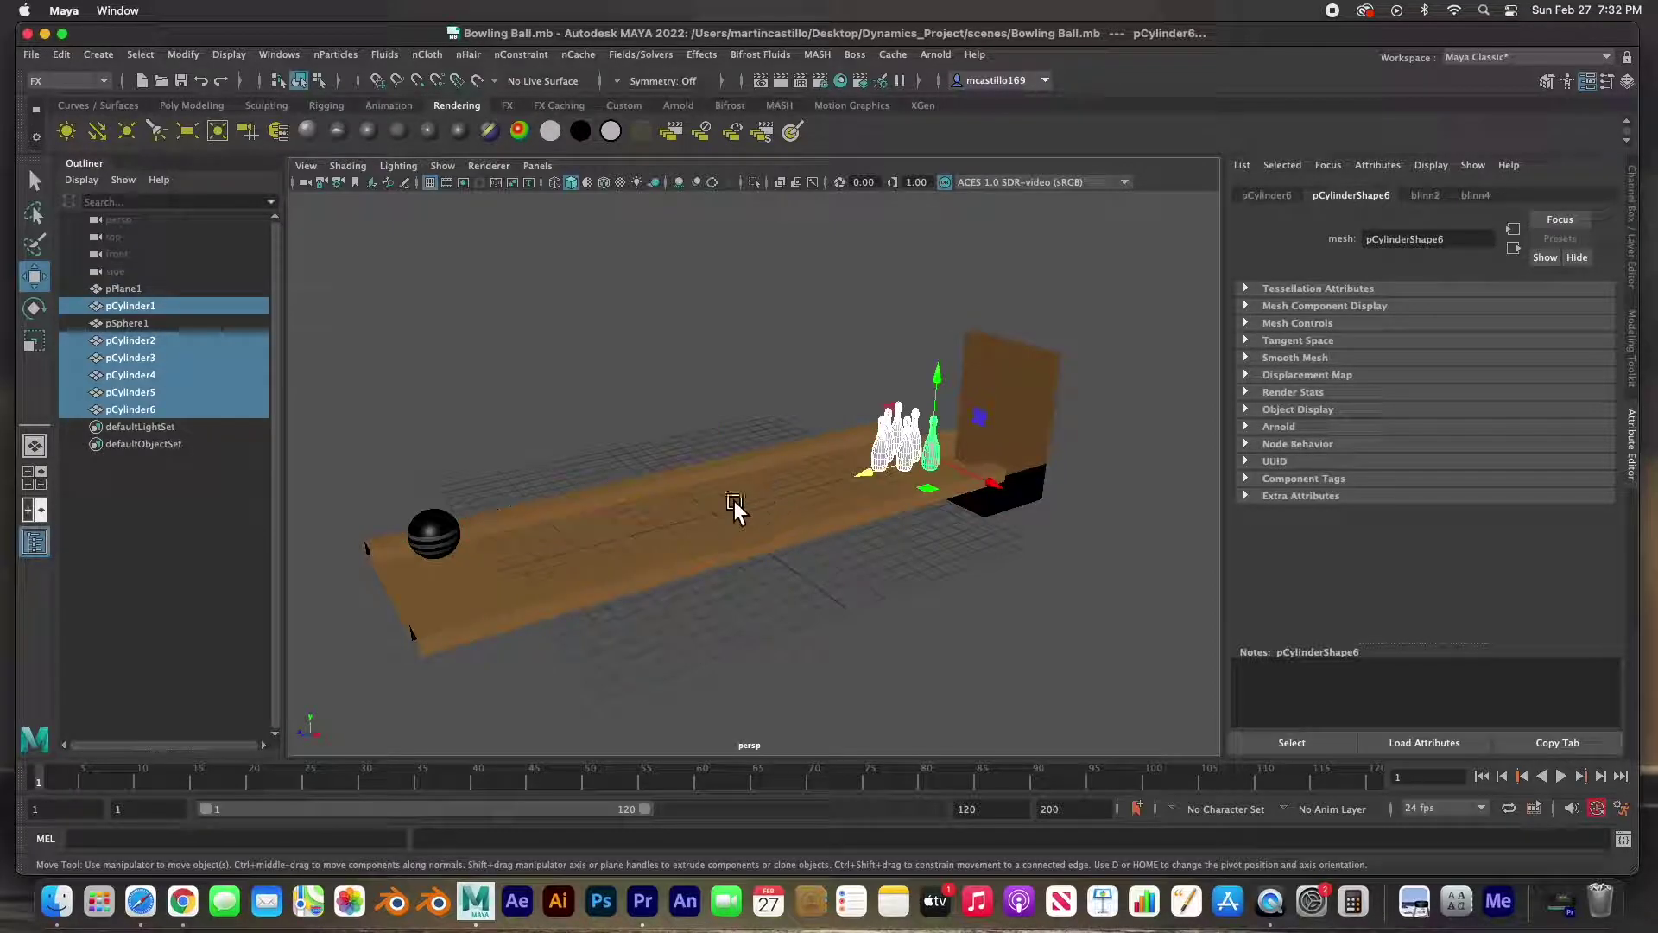
pyautogui.keyDown('shift'); pyautogui.click(445, 527); pyautogui.keyUp('shift')
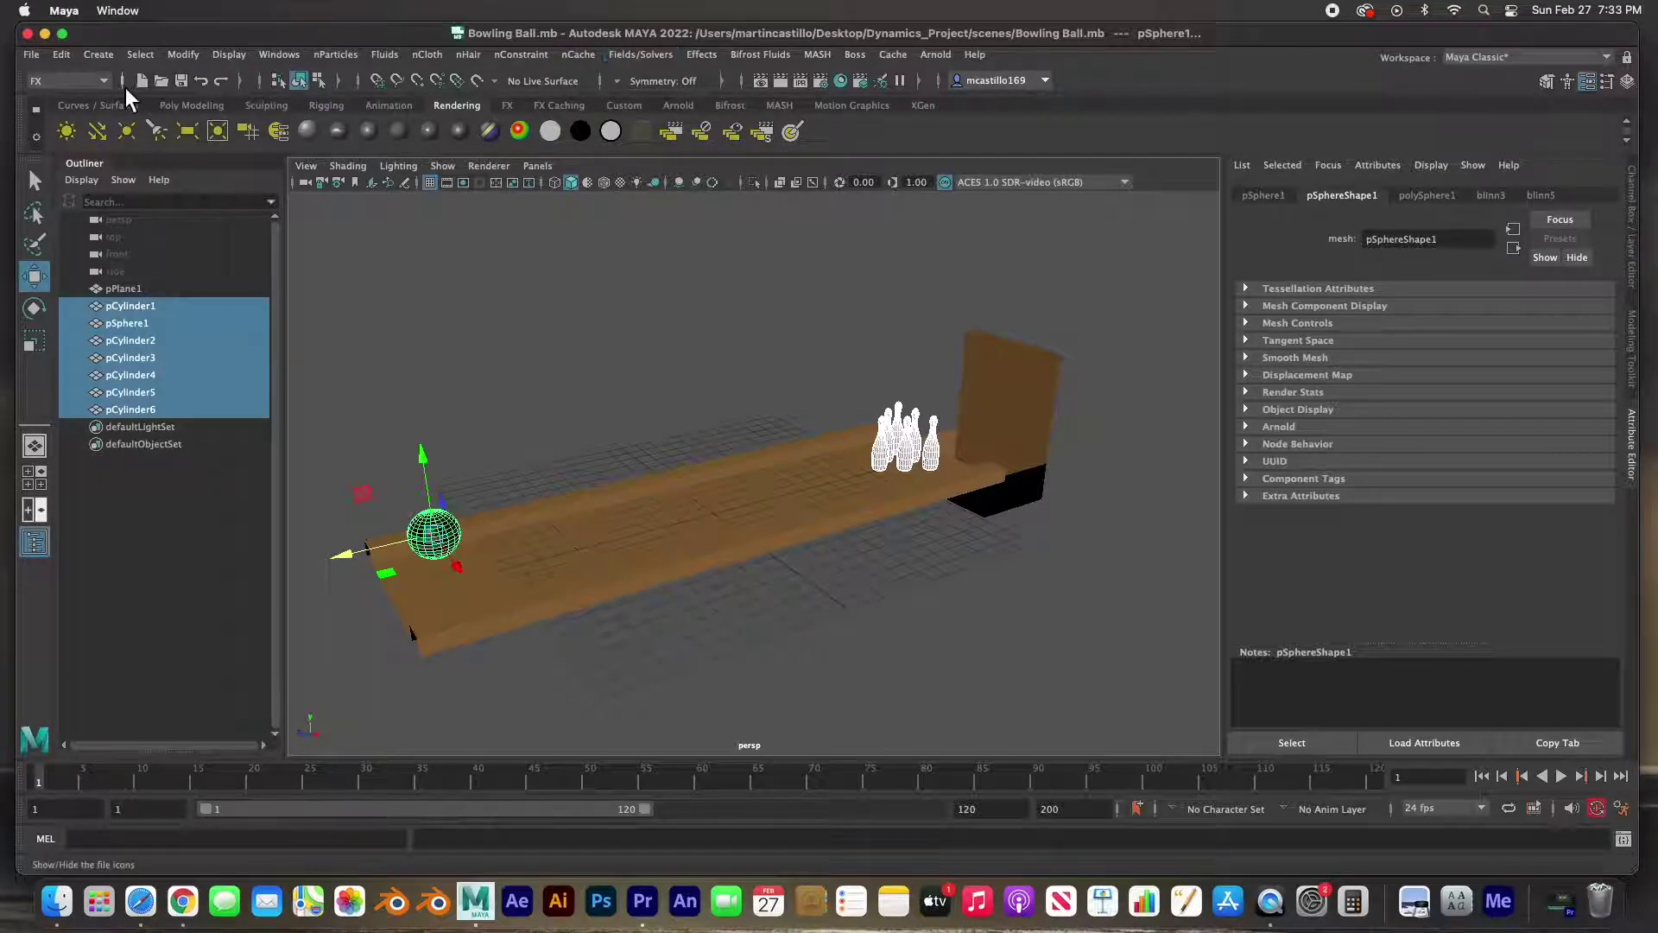
pyautogui.click(94, 81)
pyautogui.click(80, 151)
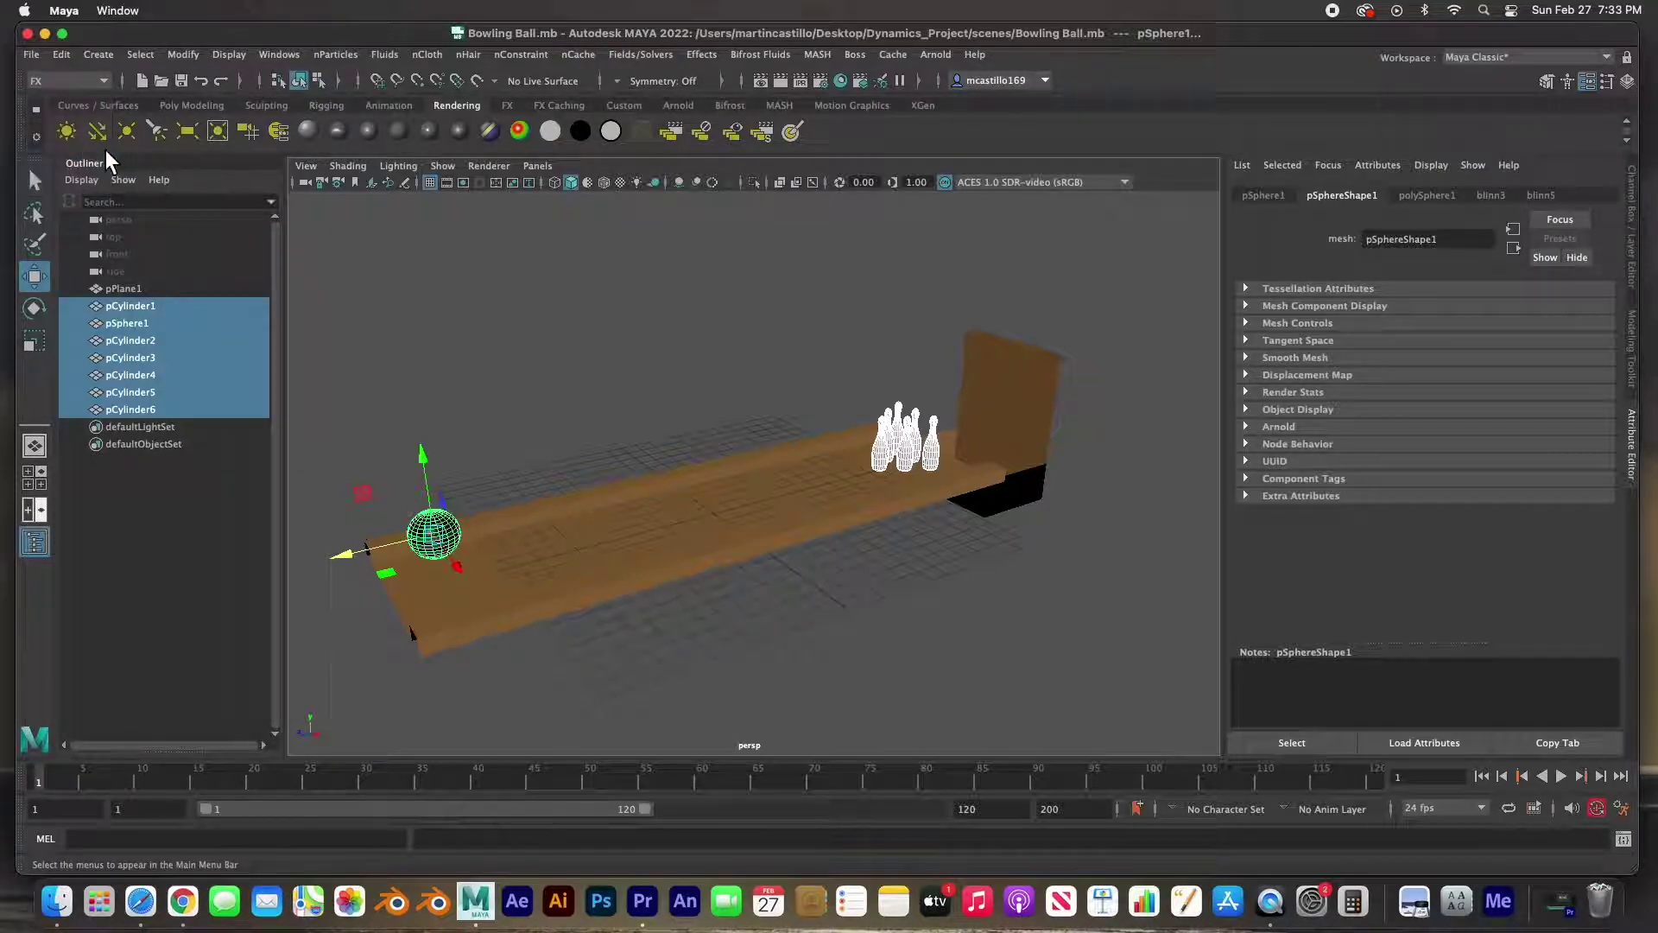
pyautogui.click(643, 56)
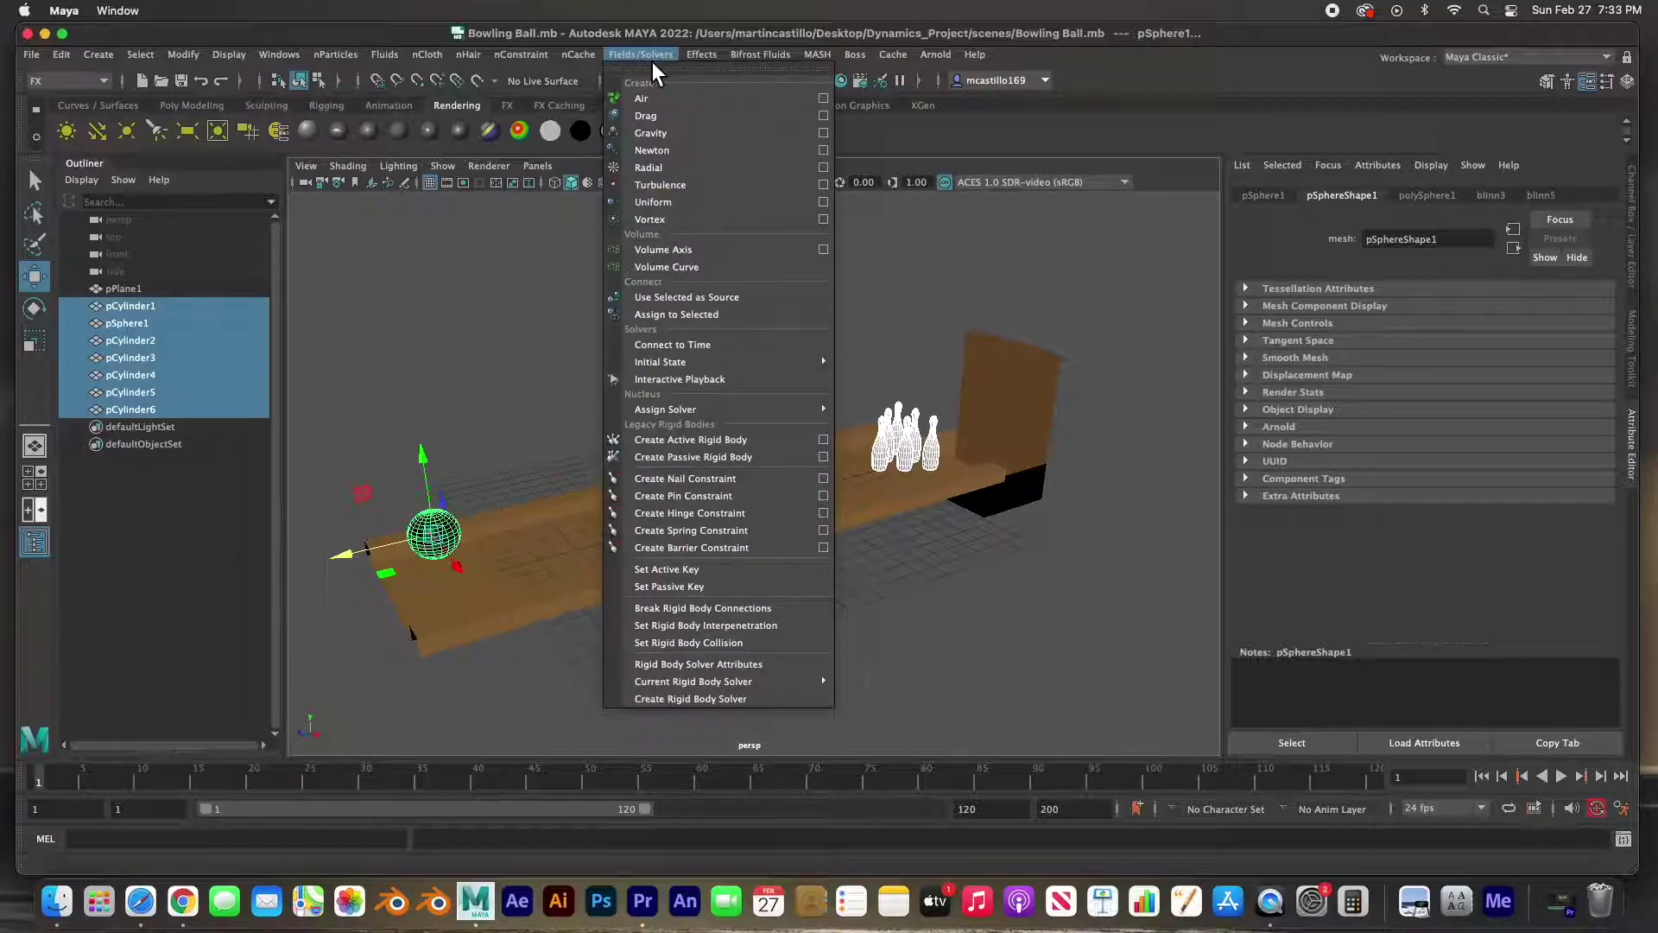
pyautogui.click(650, 134)
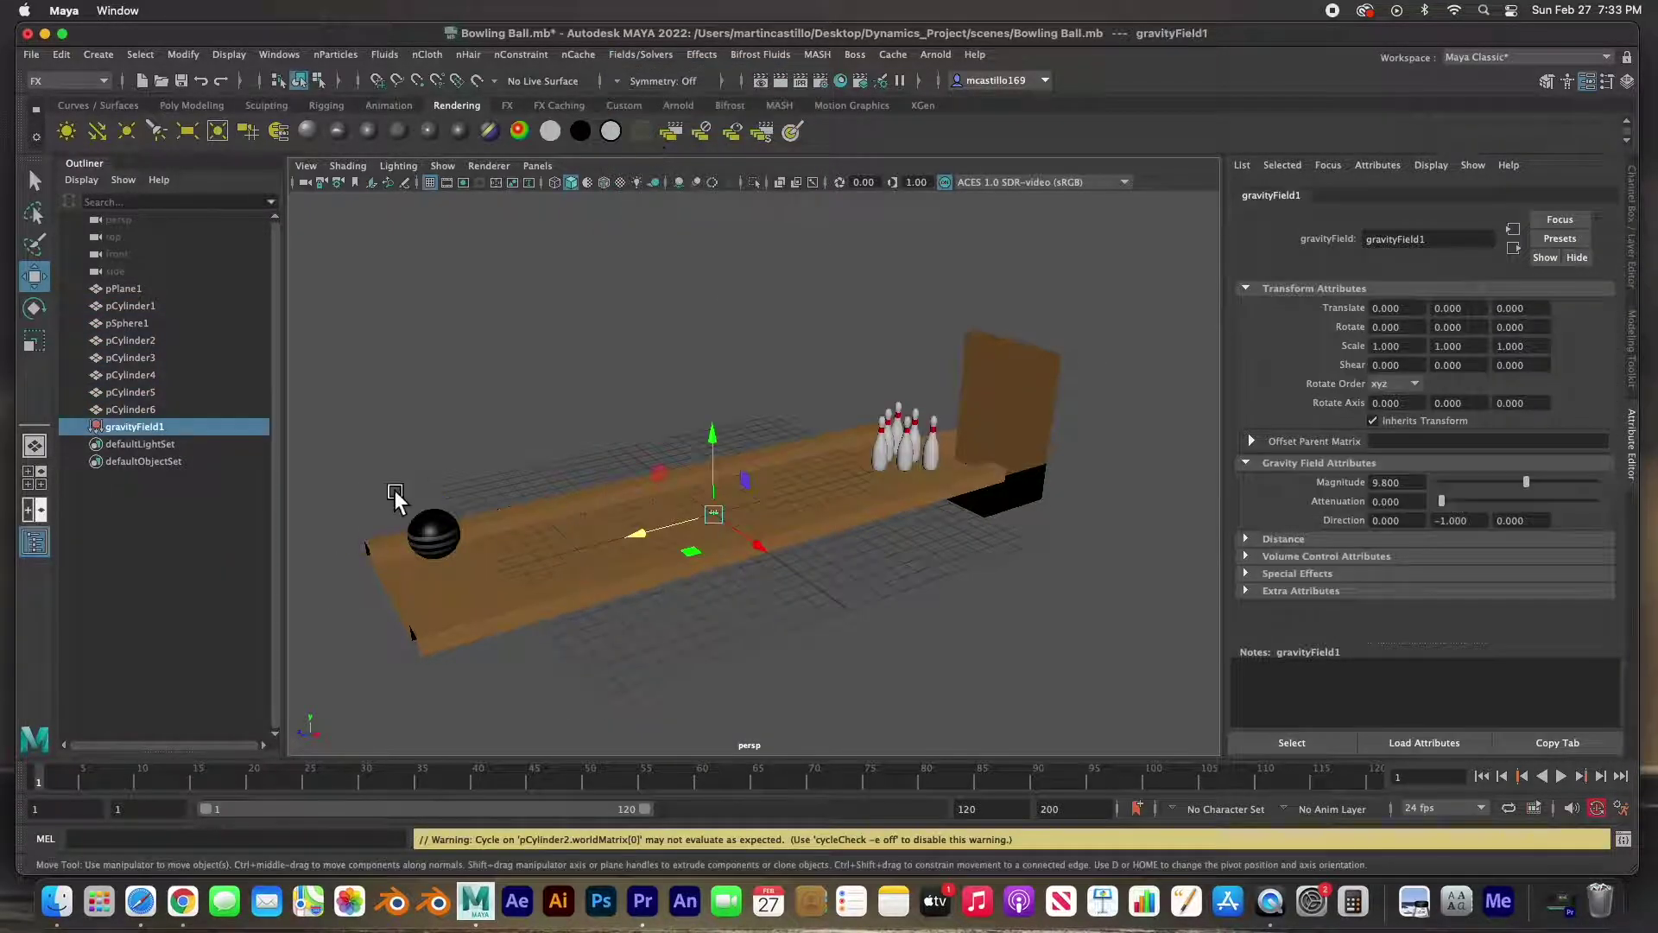
pyautogui.click(728, 366)
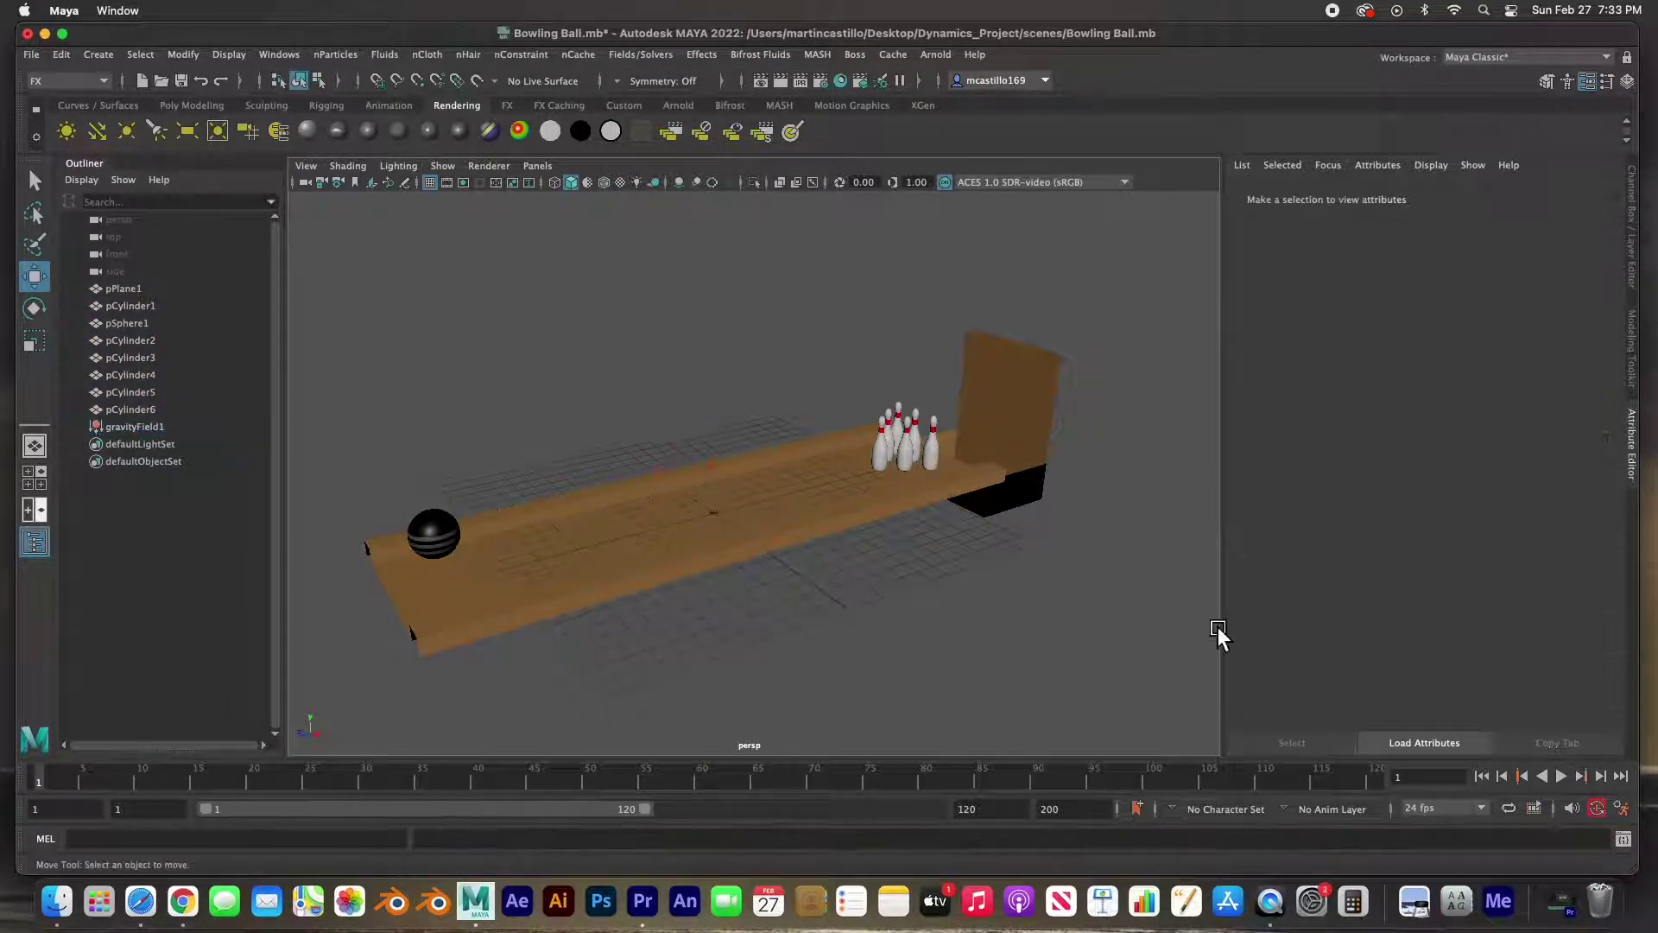
# Step: Play the simulation to check how gravity acts on the ball and pins, stop it and rewind to frame 1
pyautogui.click(1562, 782)
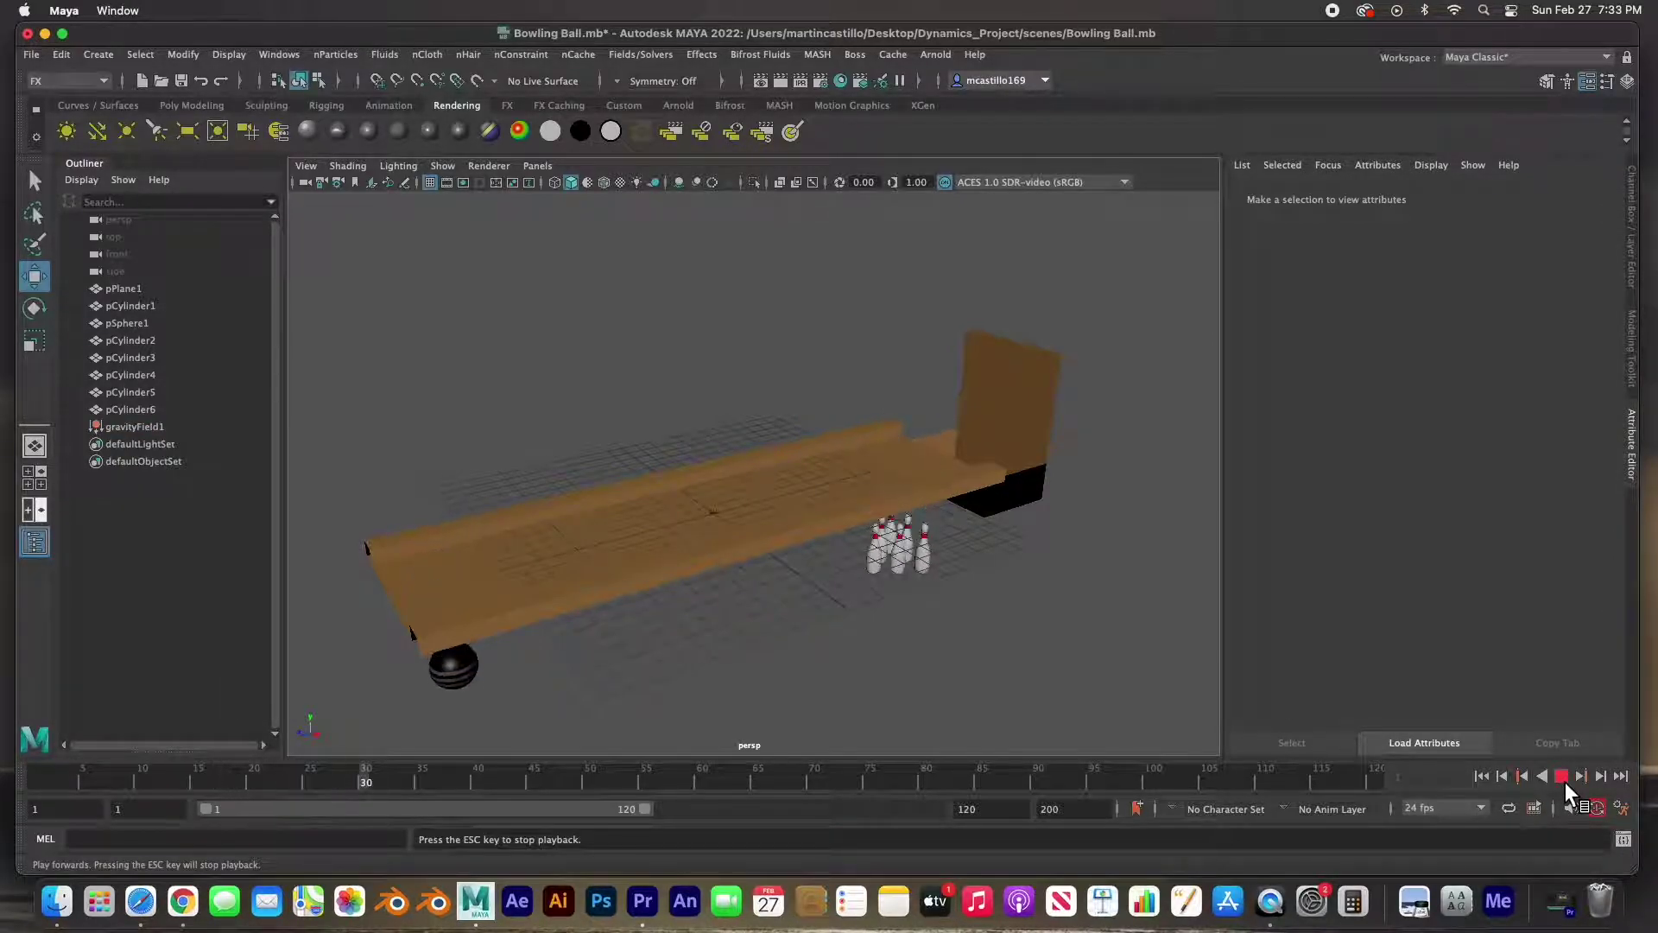
pyautogui.click(1565, 781)
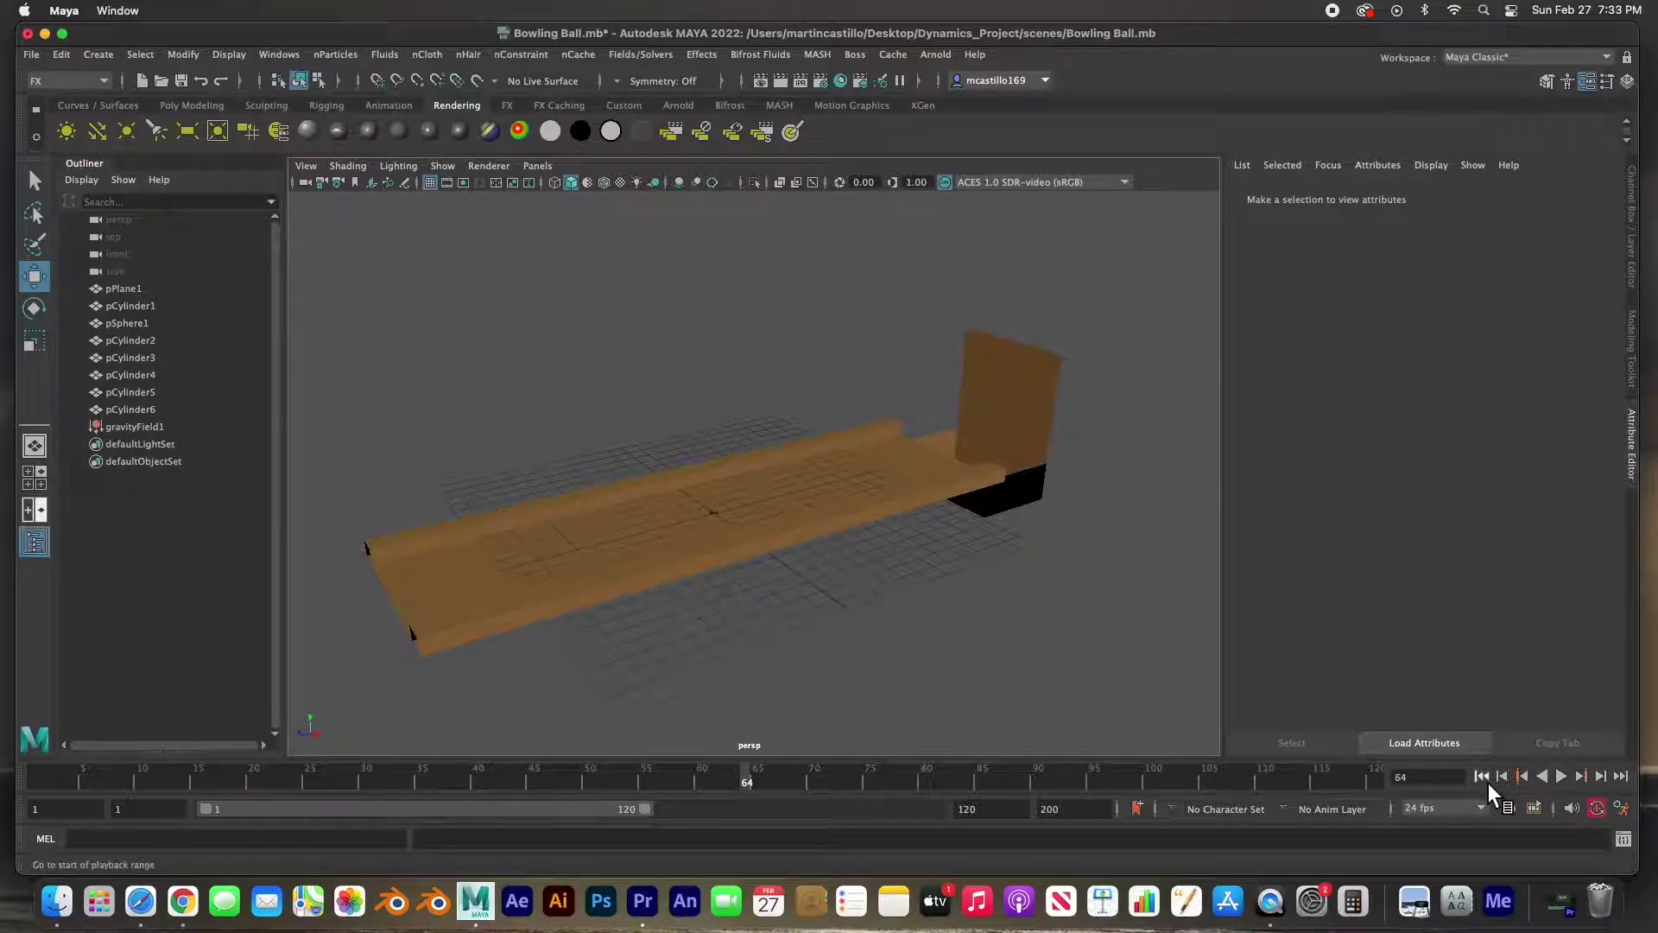
pyautogui.click(1484, 778)
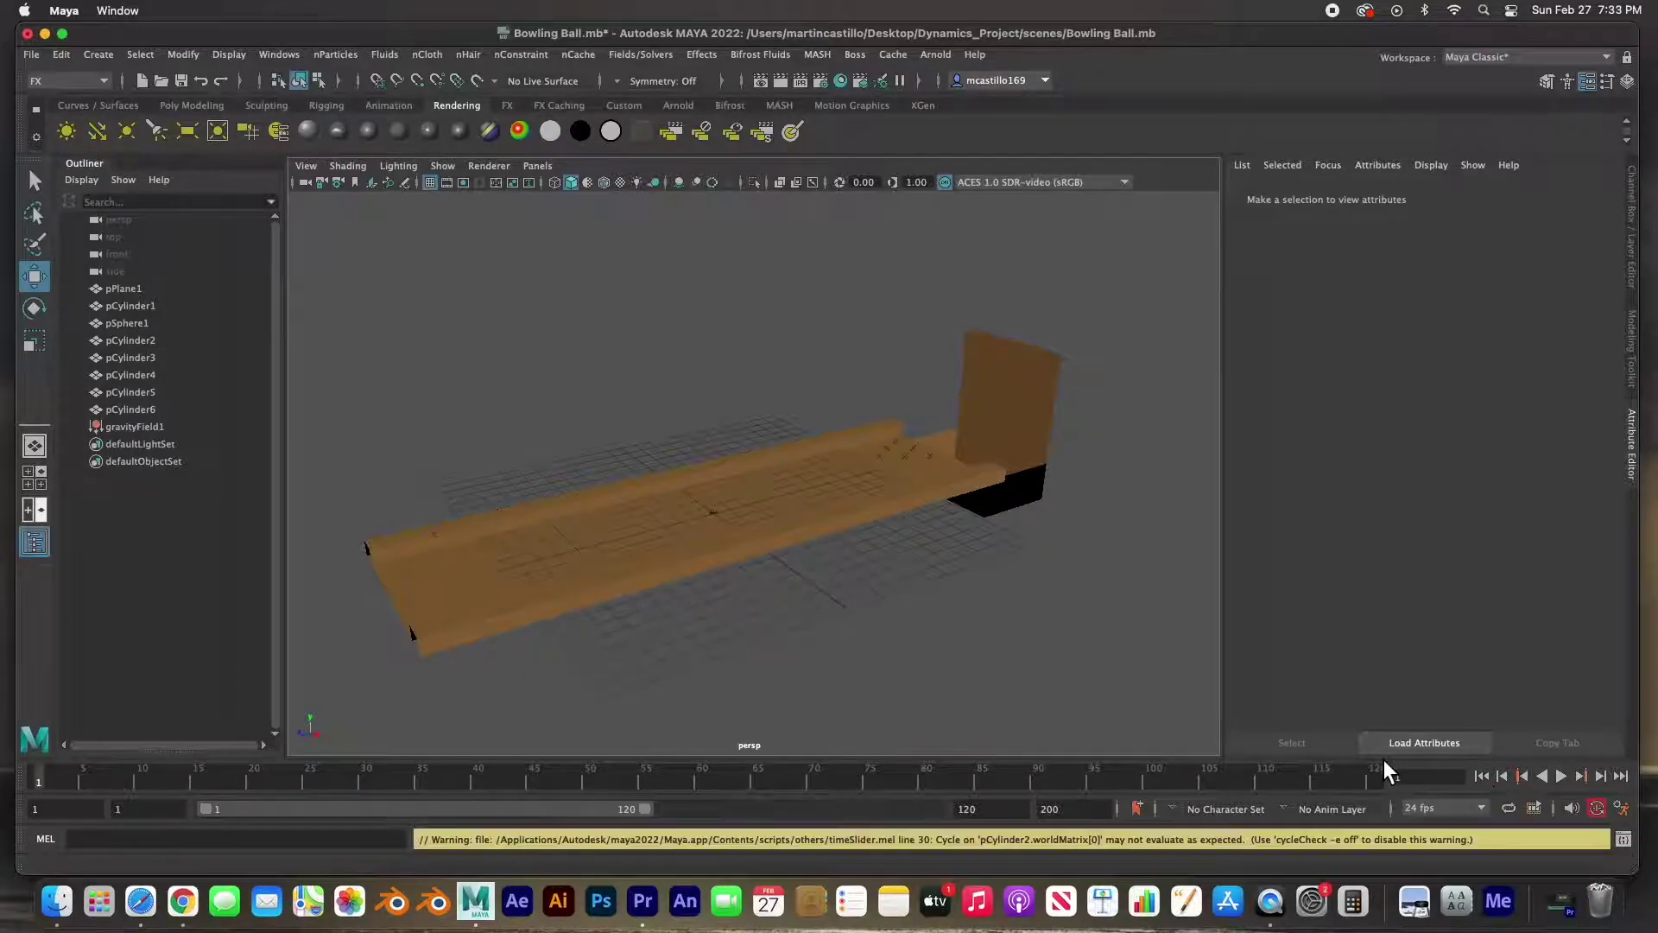
pyautogui.click(1486, 778)
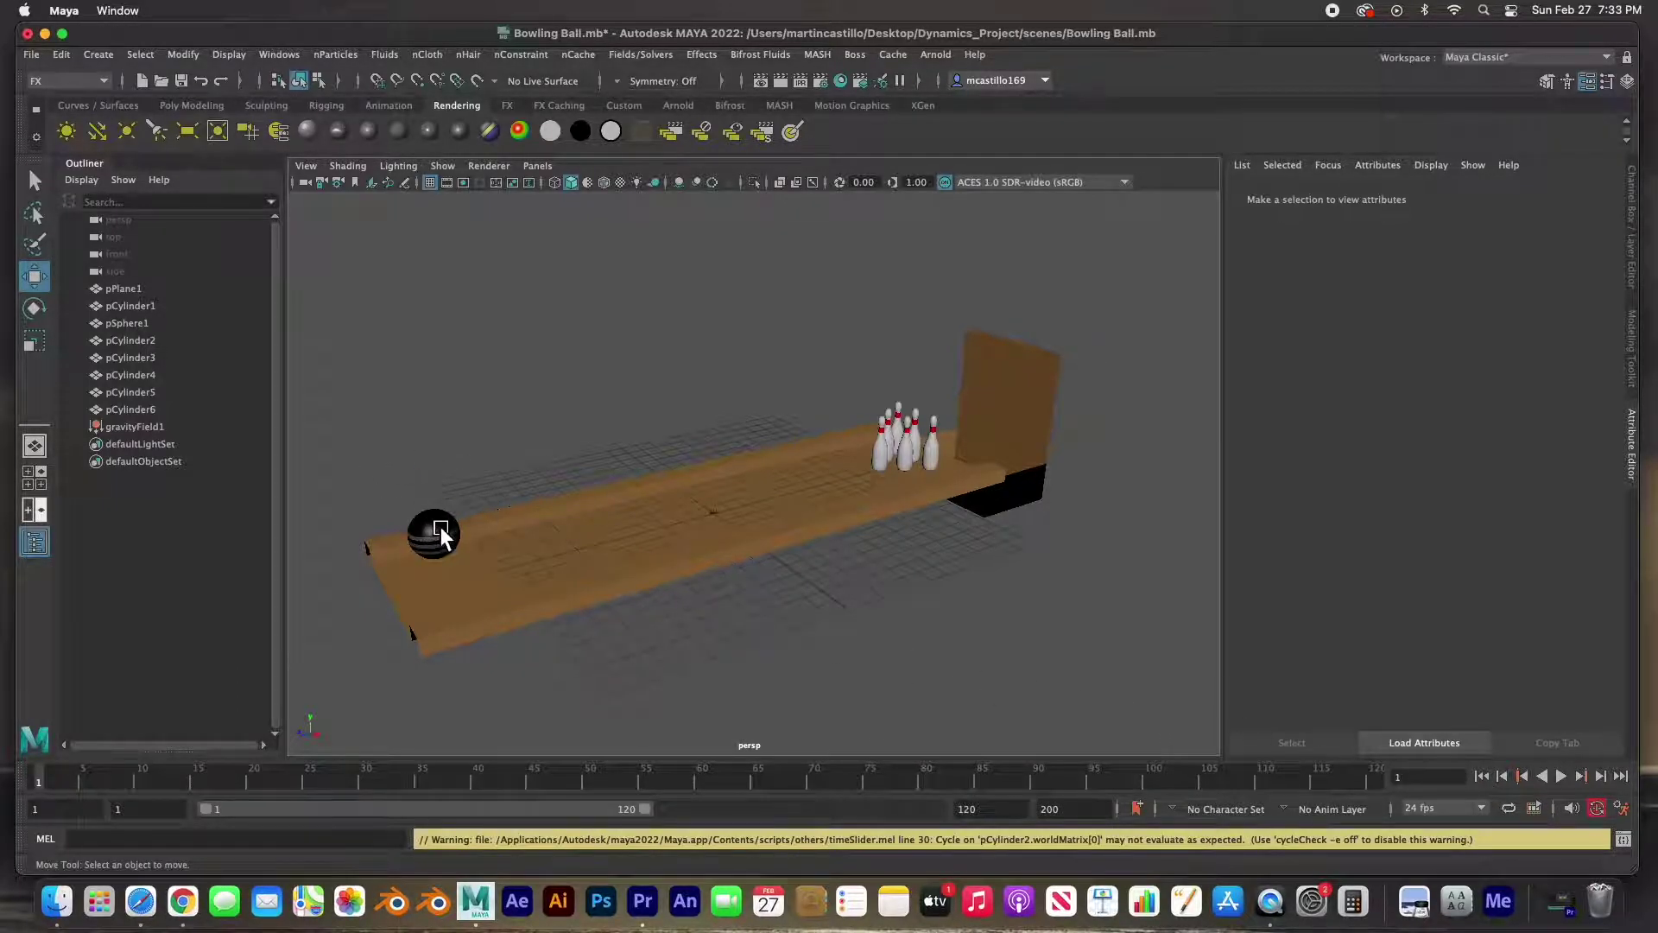
# Step: Make the bowling lane a passive rigid body and deselect it
pyautogui.click(604, 531)
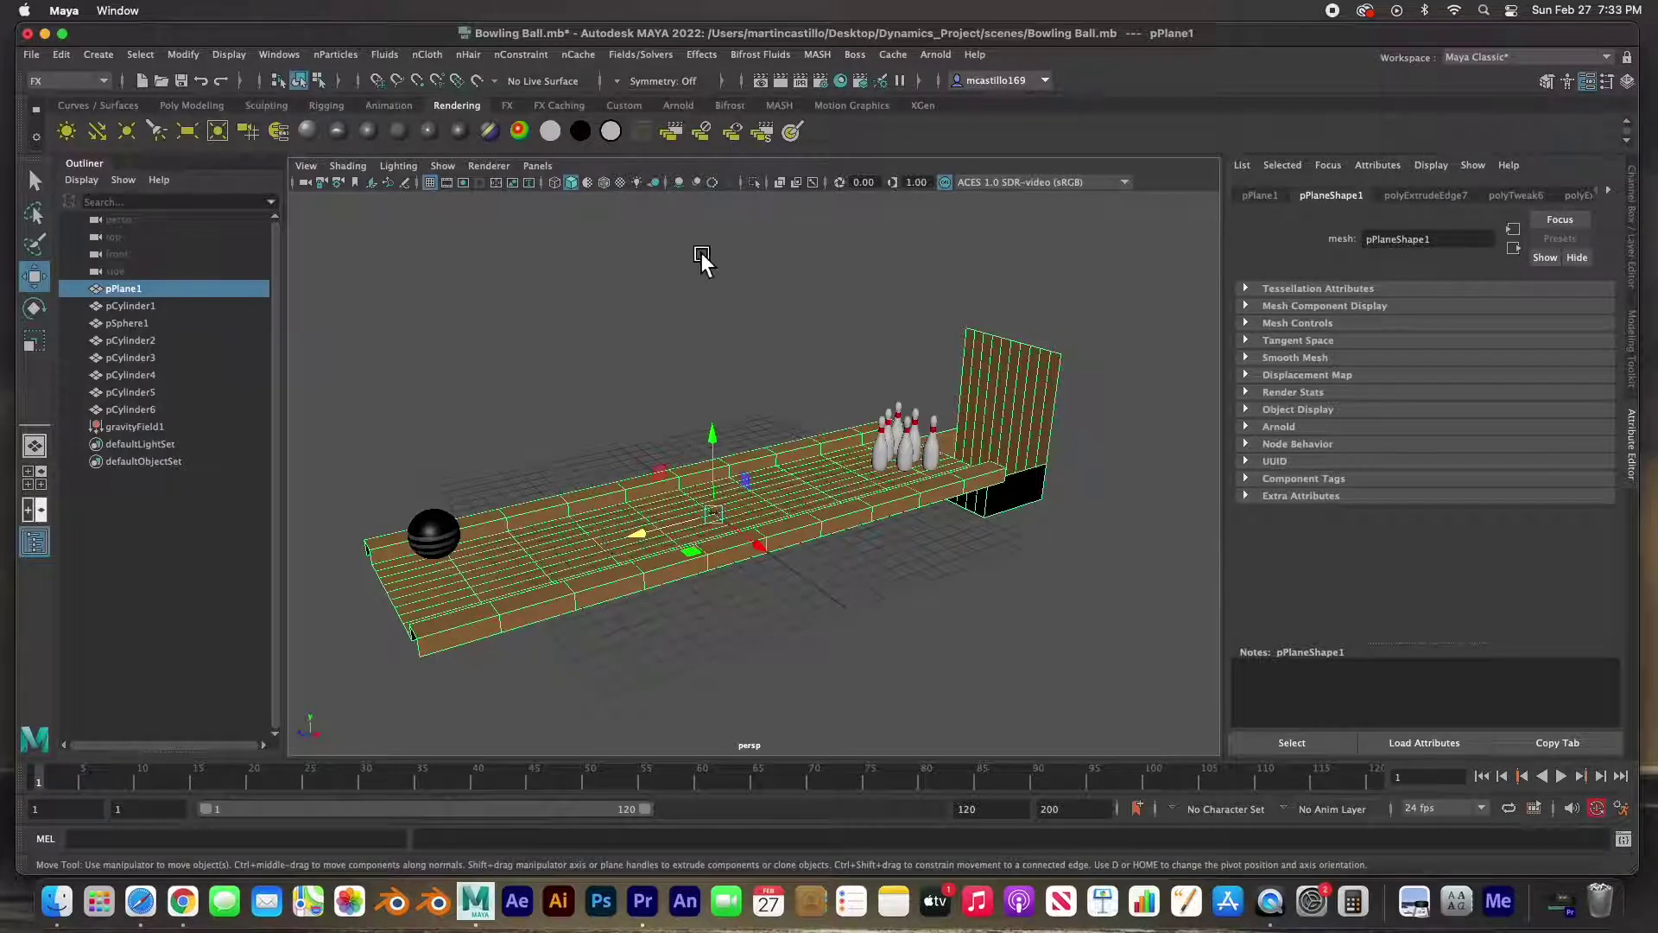
pyautogui.click(633, 57)
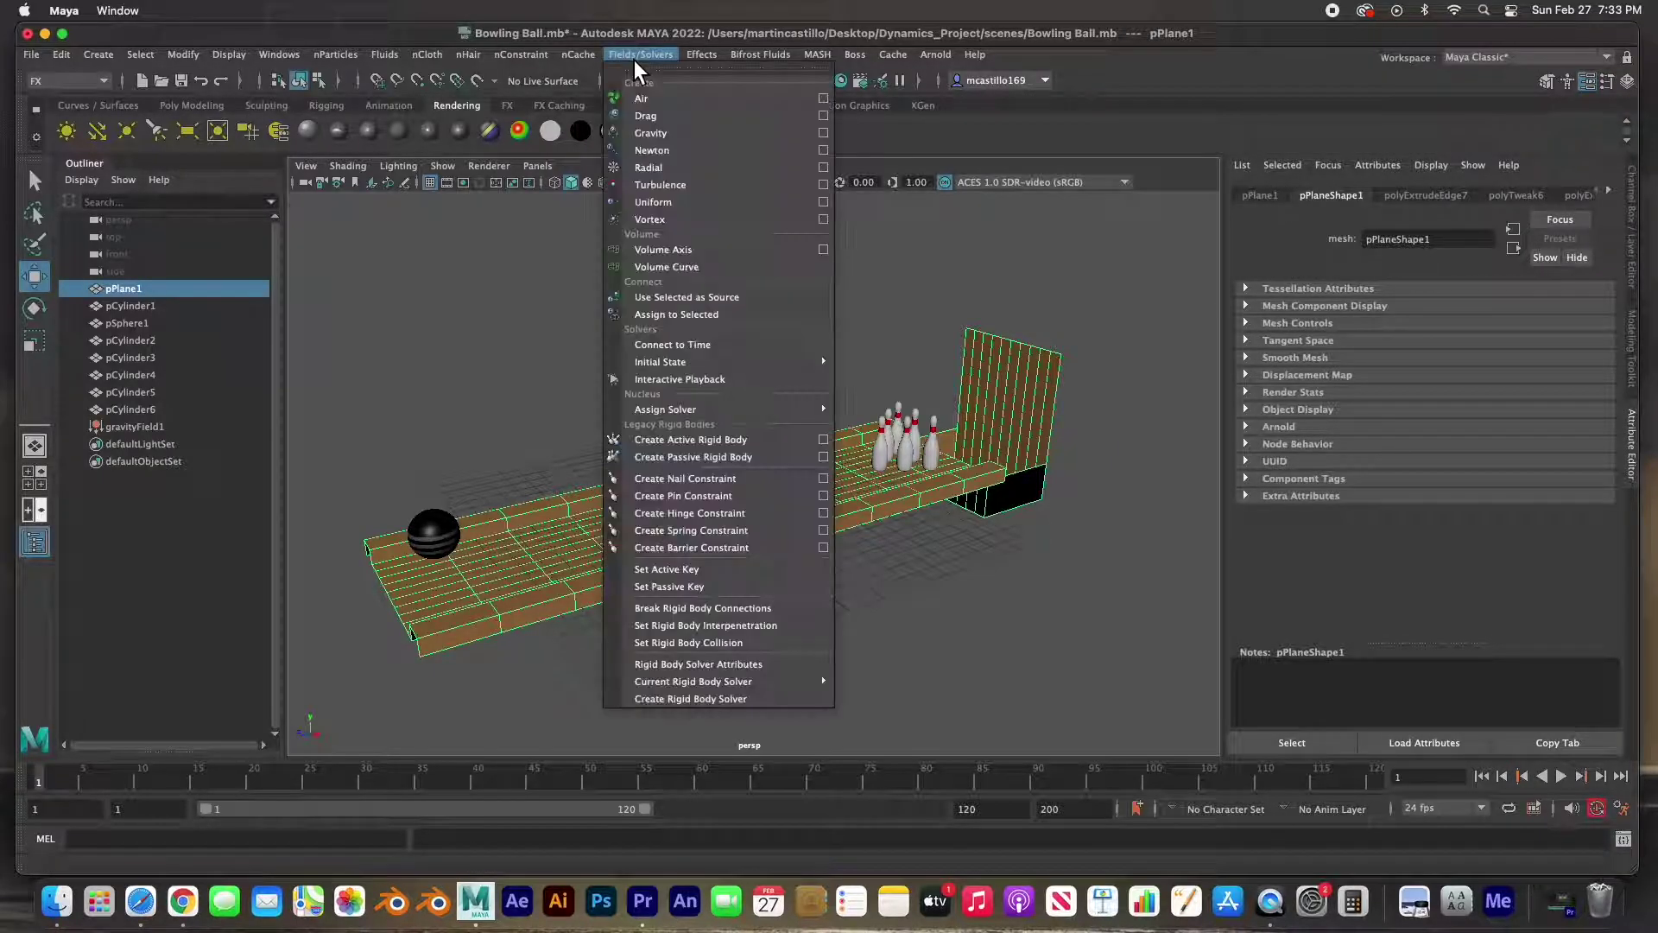
pyautogui.click(692, 458)
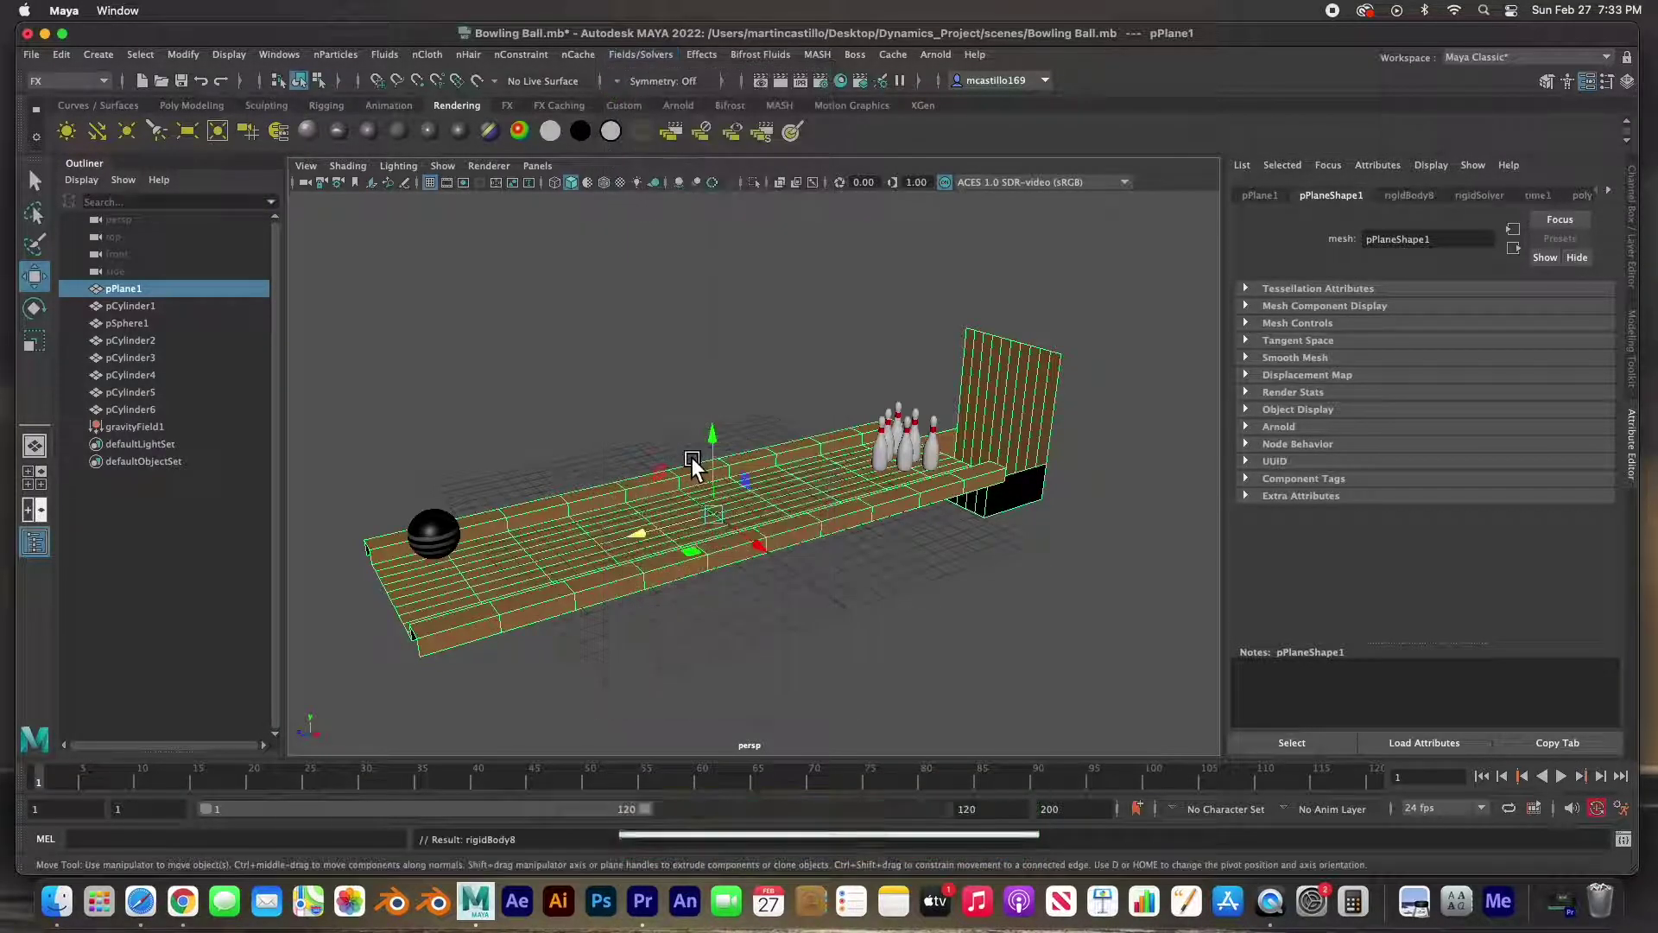
pyautogui.click(681, 410)
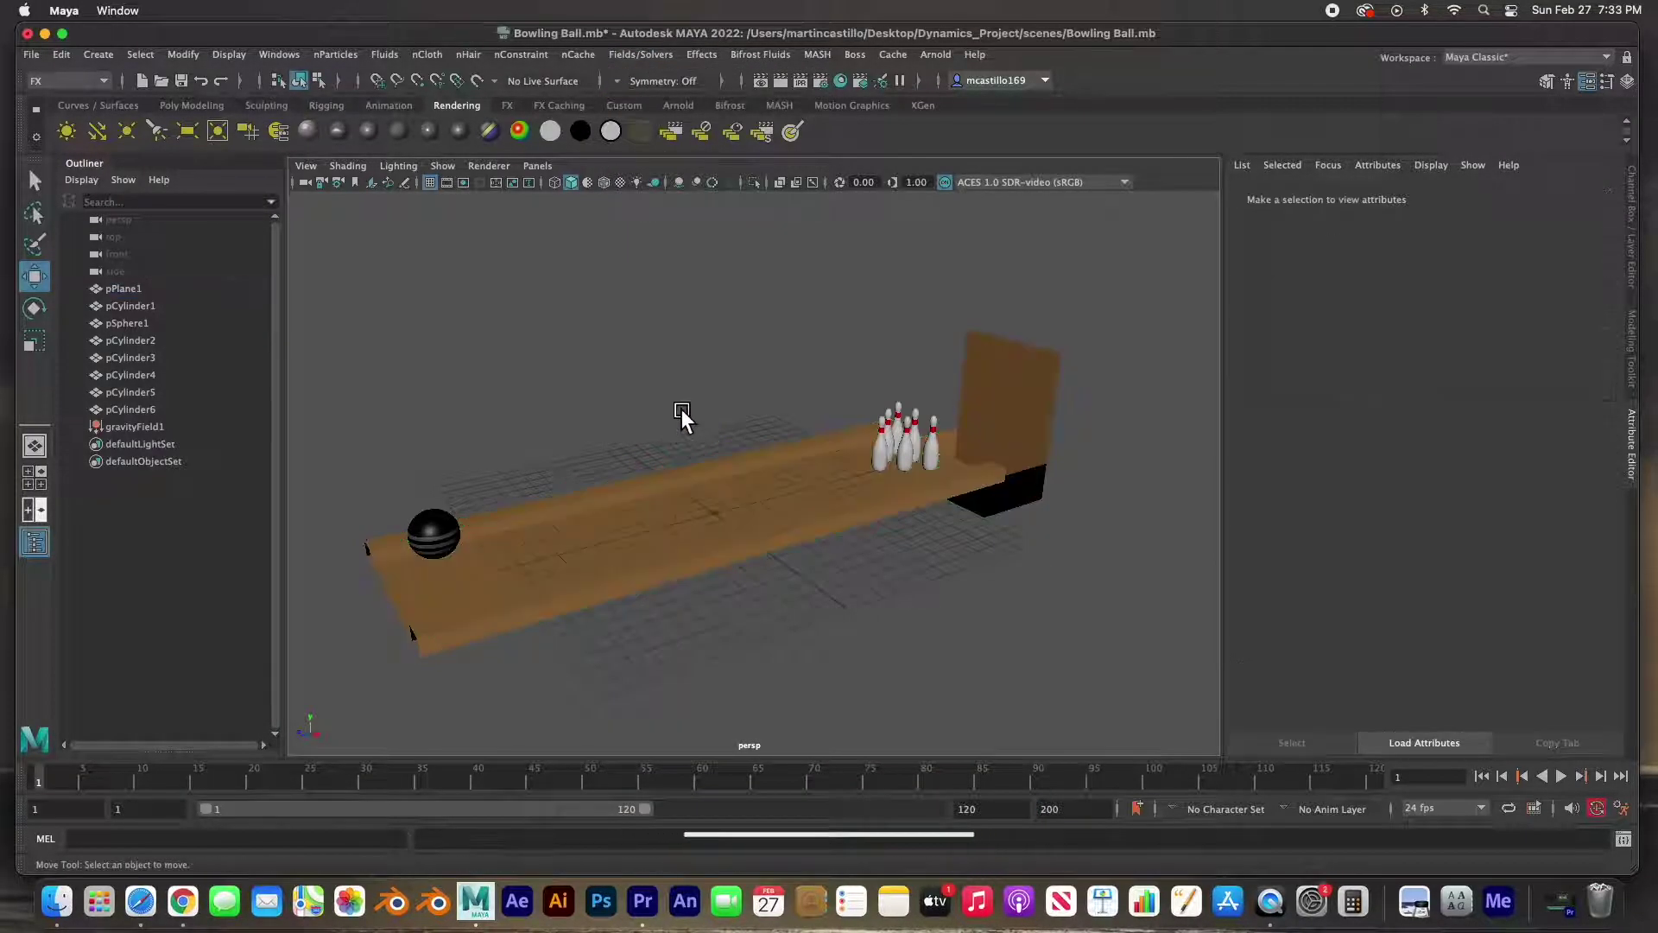
# Step: Play the simulation to test the collision of ball and pins with the lane, stop it and return to frame 1
pyautogui.click(1565, 780)
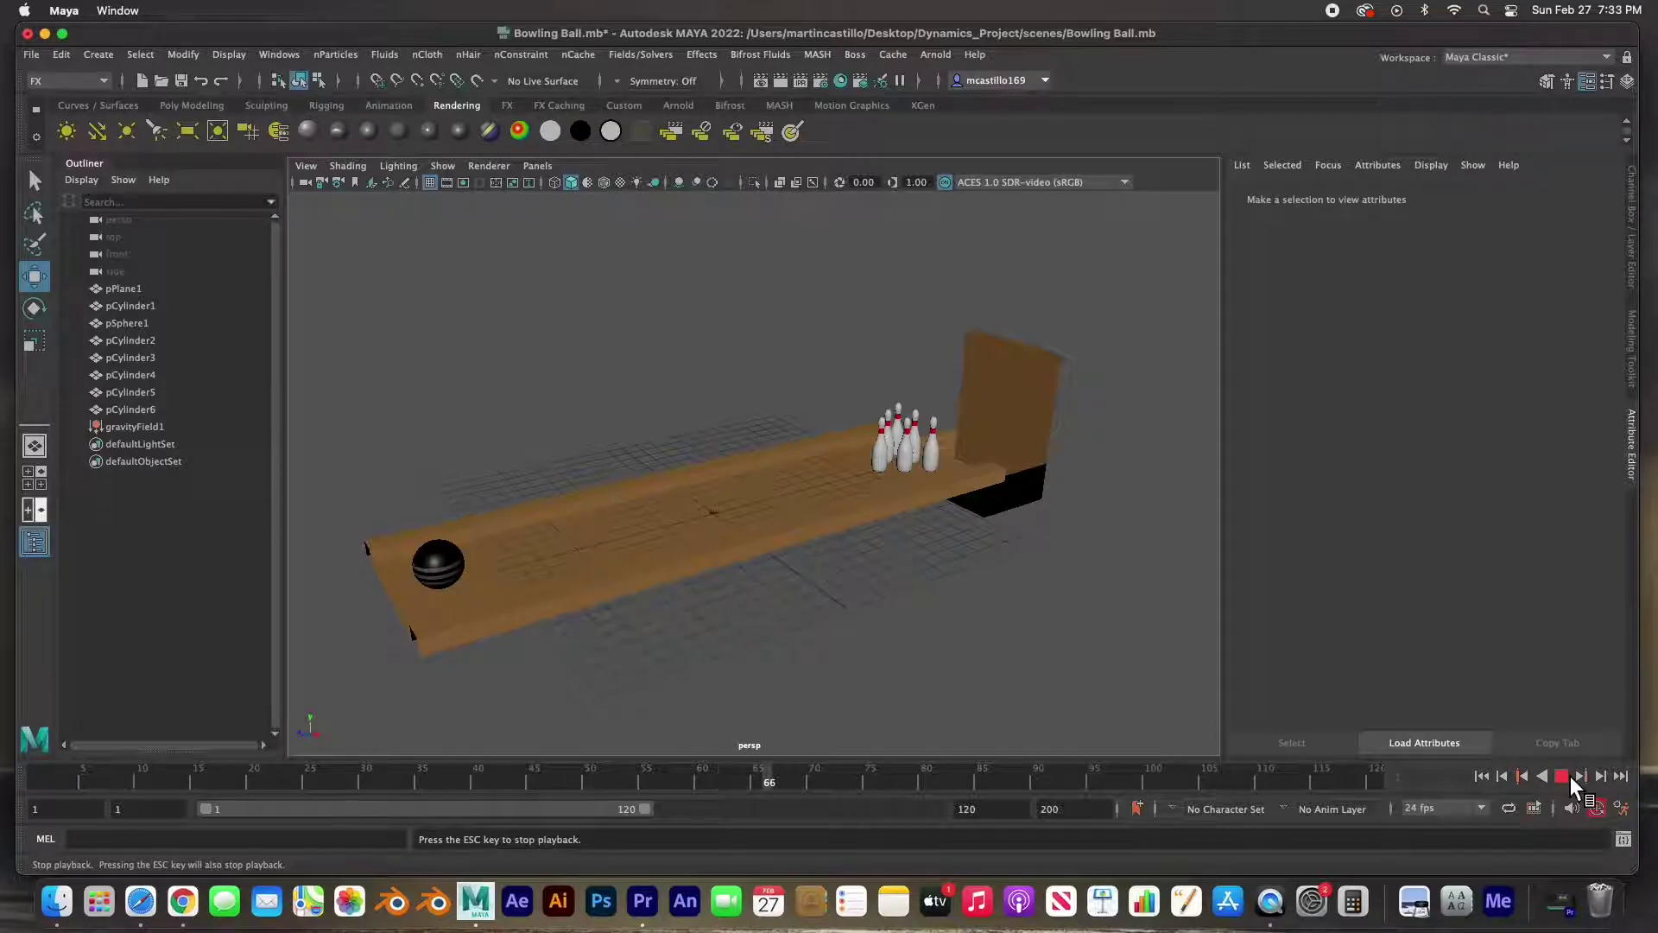
pyautogui.click(1563, 776)
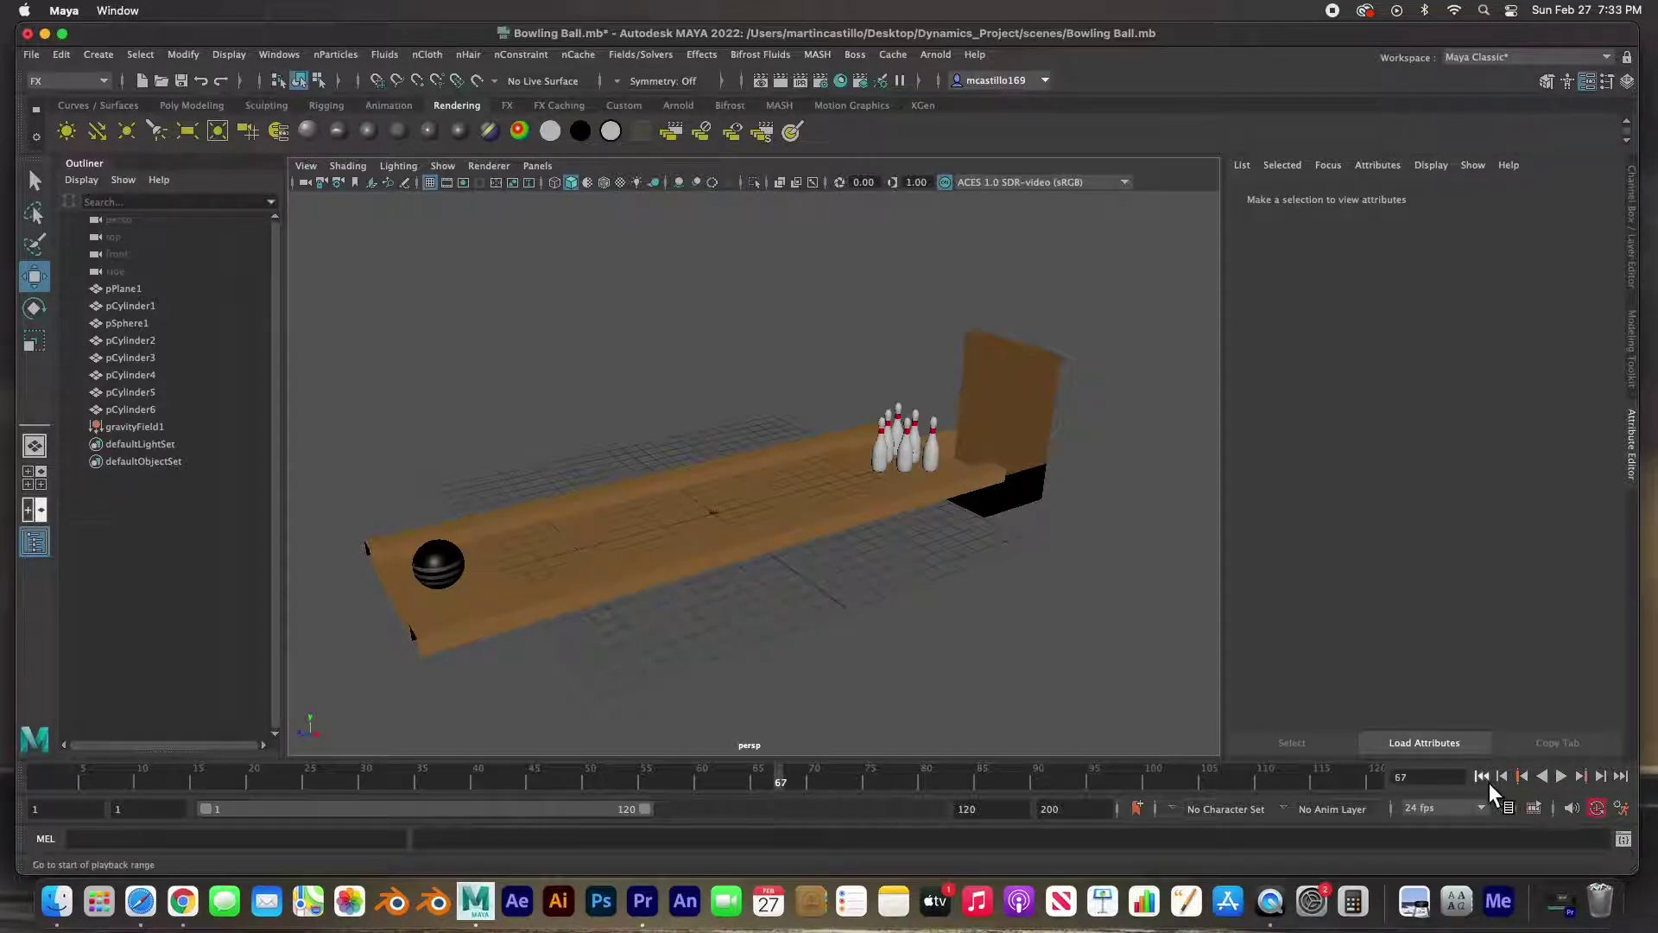
pyautogui.click(1483, 778)
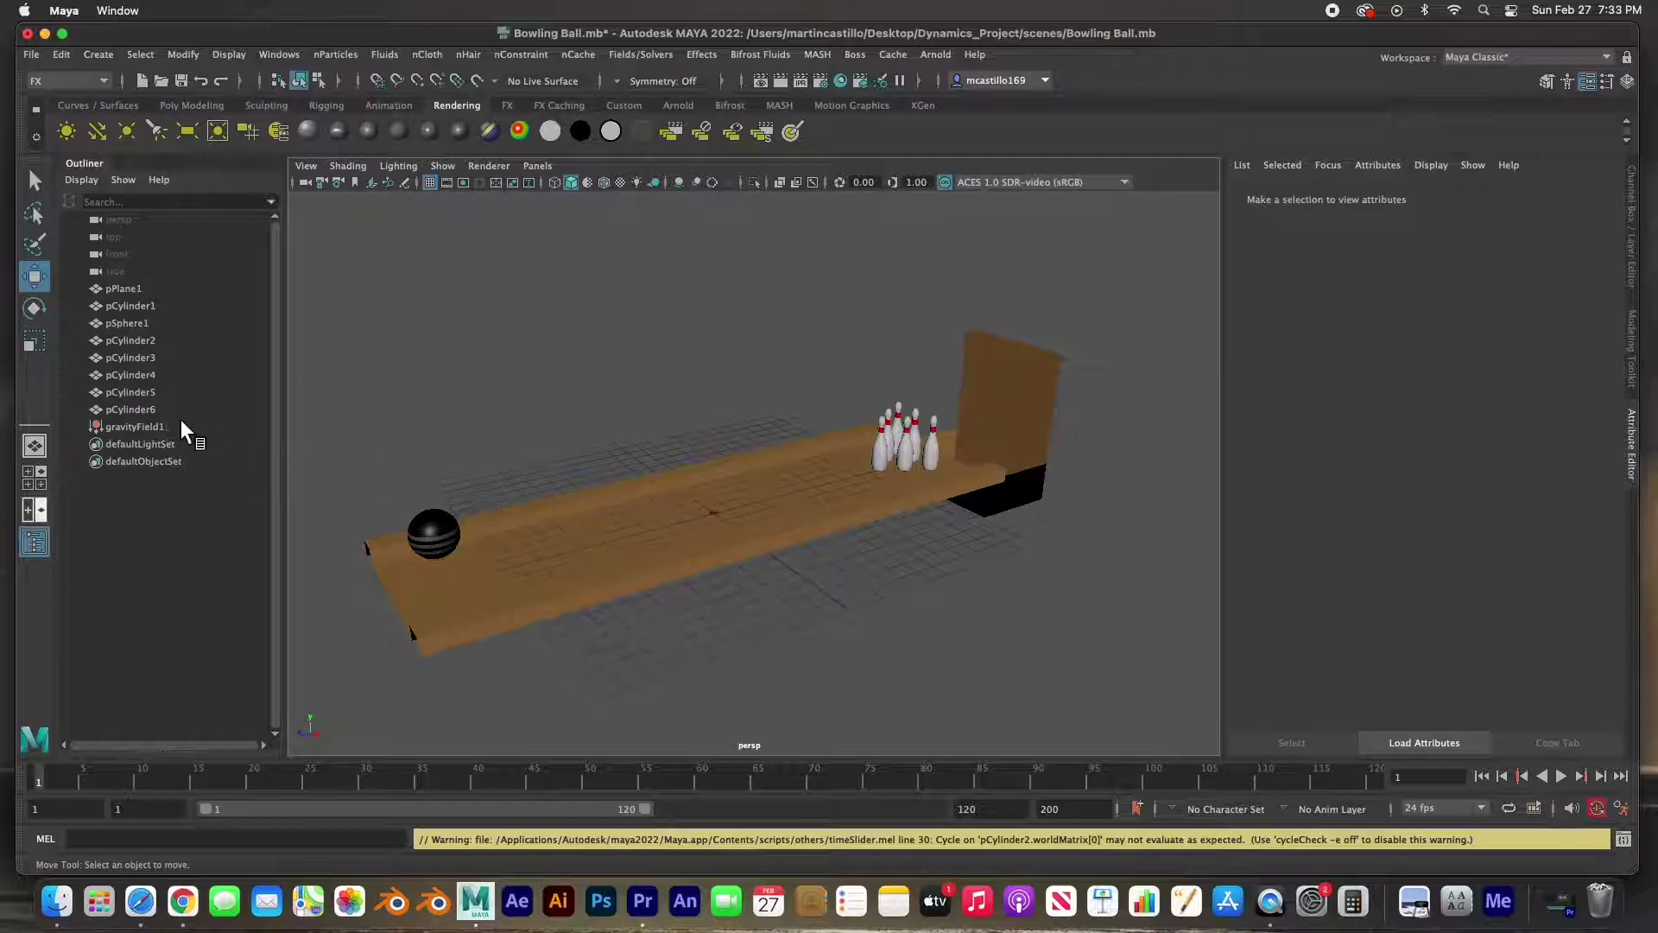
# Step: Set the Z initial velocity of the ball's rigid body to -10 and deselect the ball
pyautogui.click(435, 533)
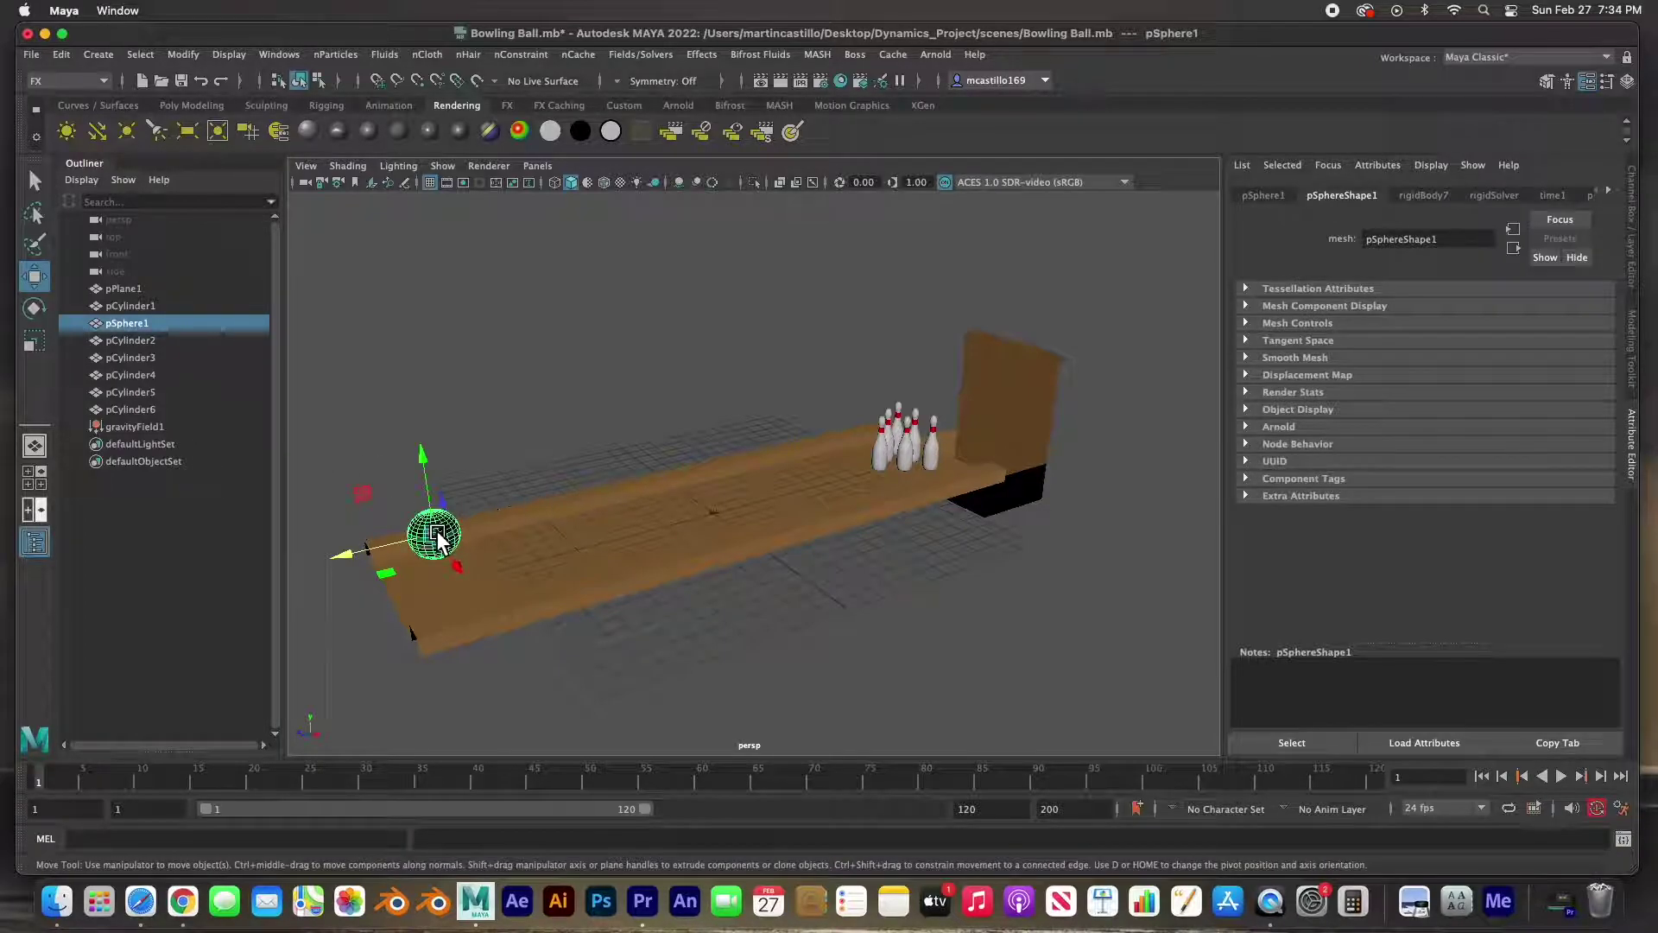
pyautogui.click(1425, 197)
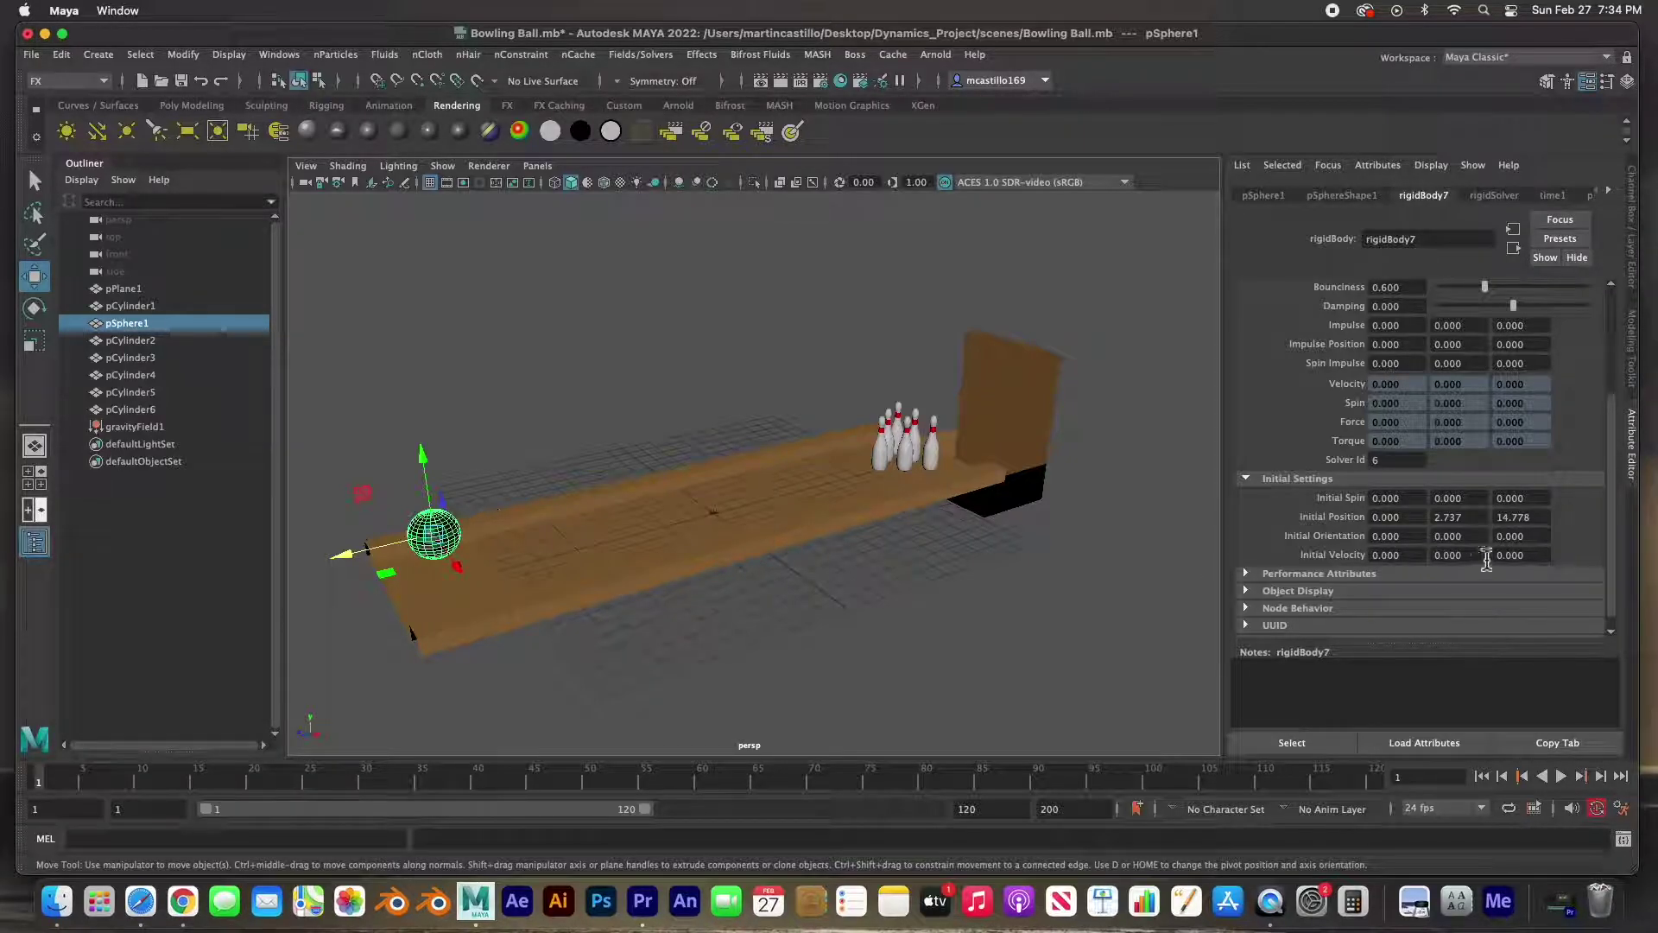
pyautogui.moveTo(1535, 555); pyautogui.dragTo(1493, 557)
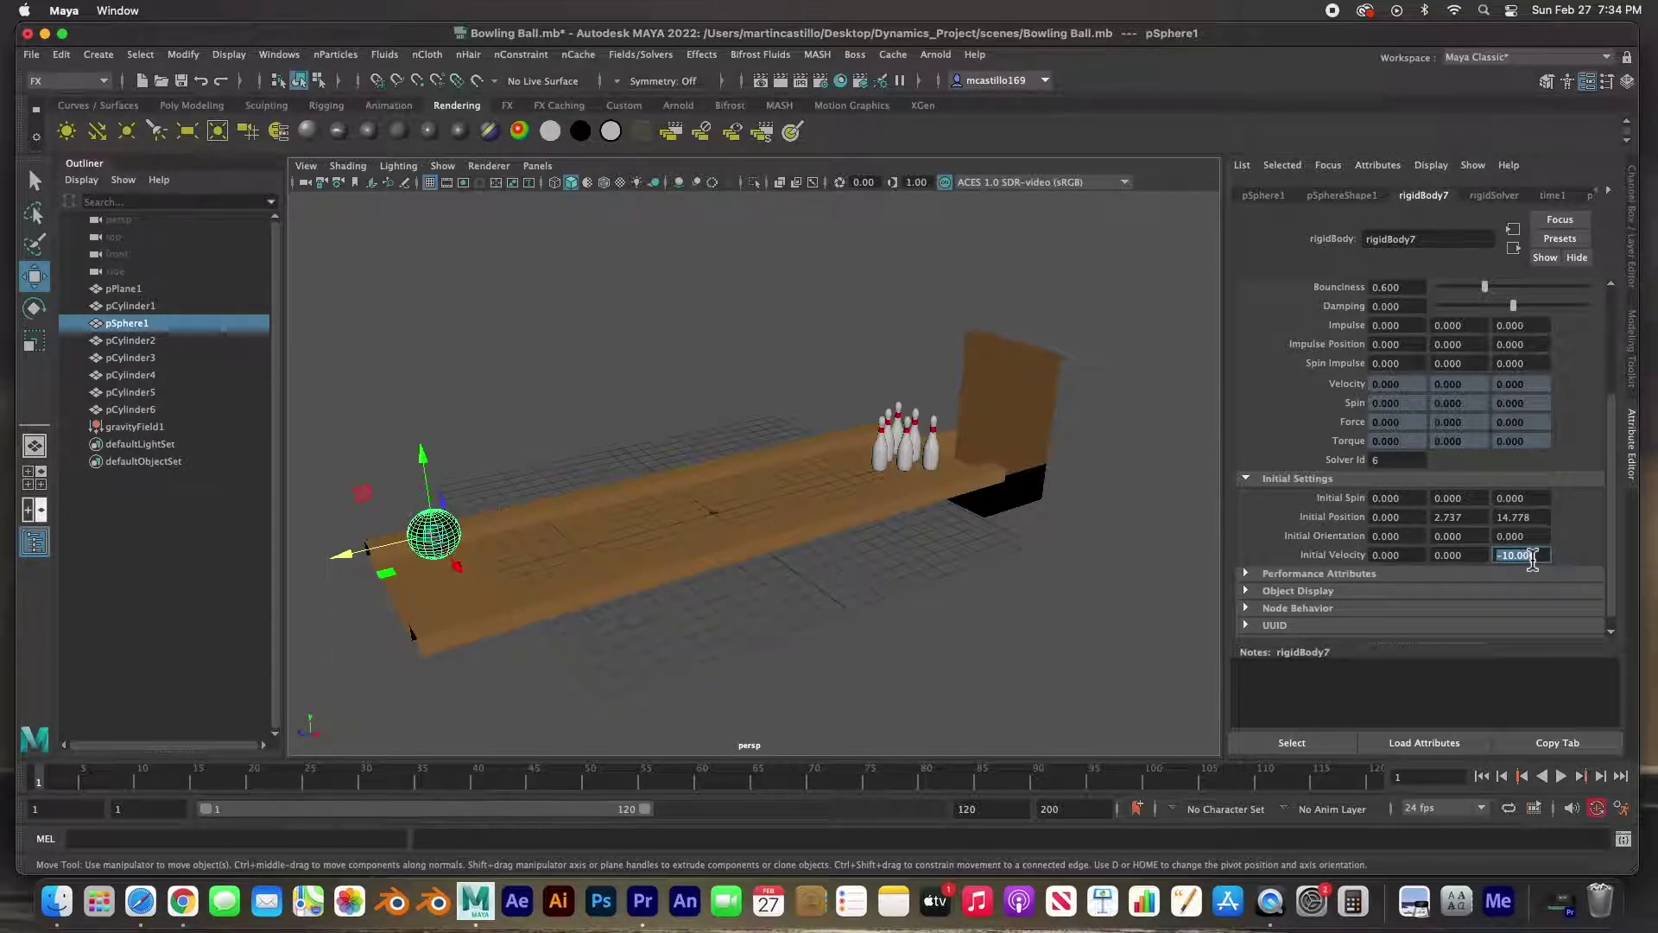
pyautogui.click(1158, 630)
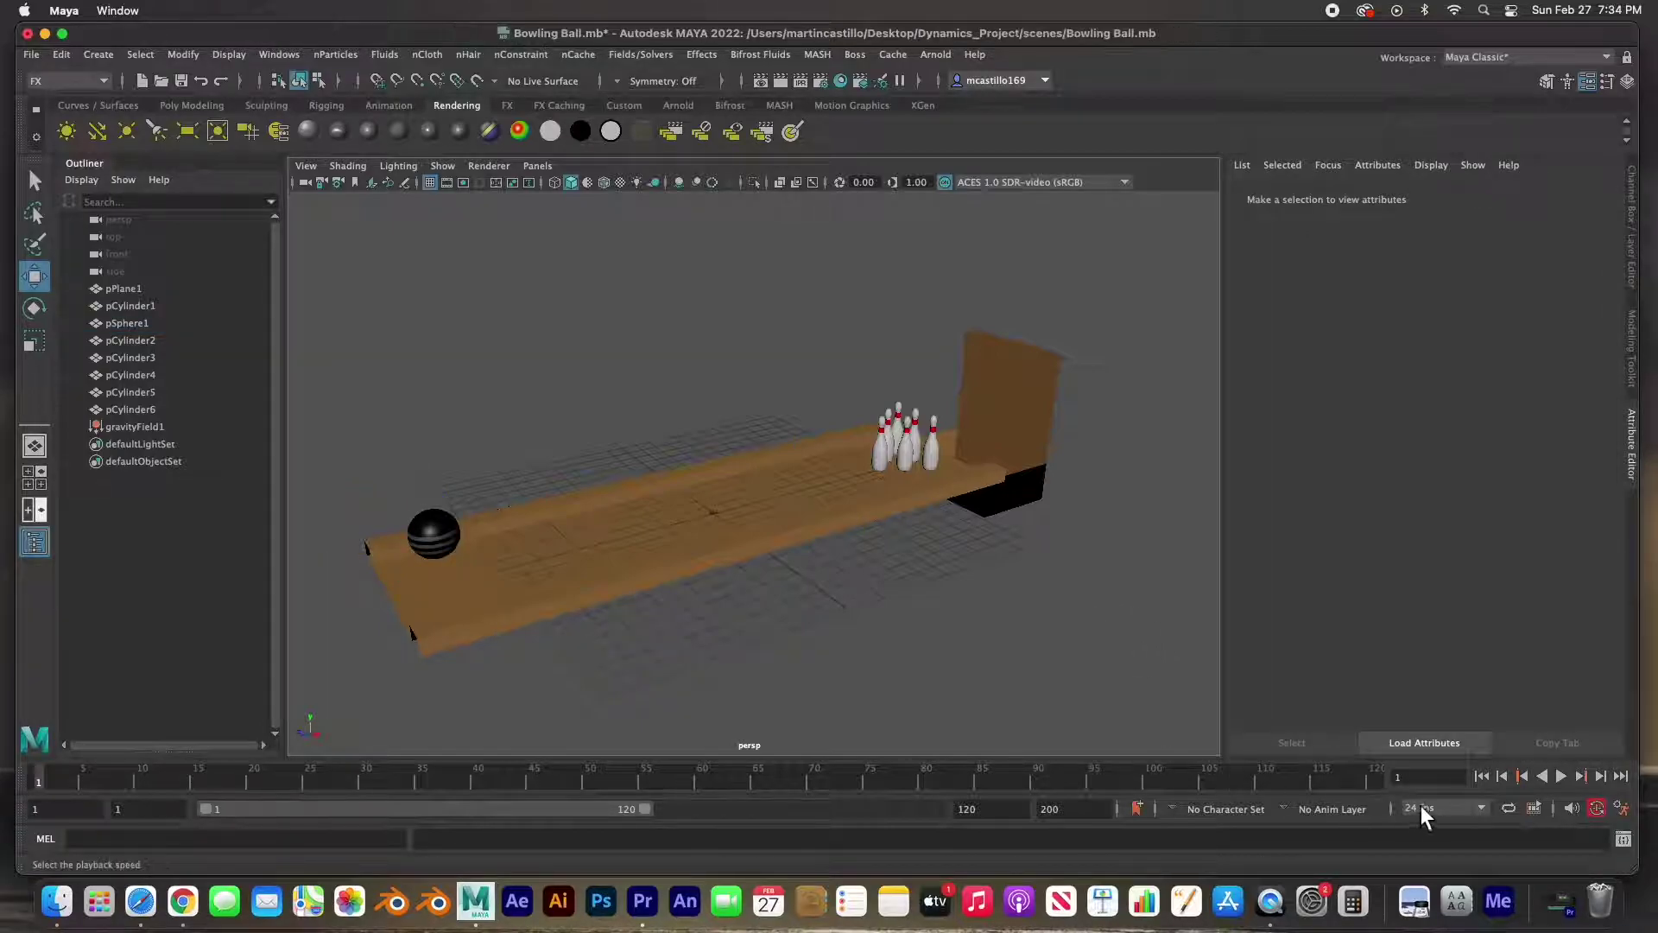
# Step: Play the simulation to check the ball's roll toward the pins, stop it and return to frame 1
pyautogui.click(1563, 779)
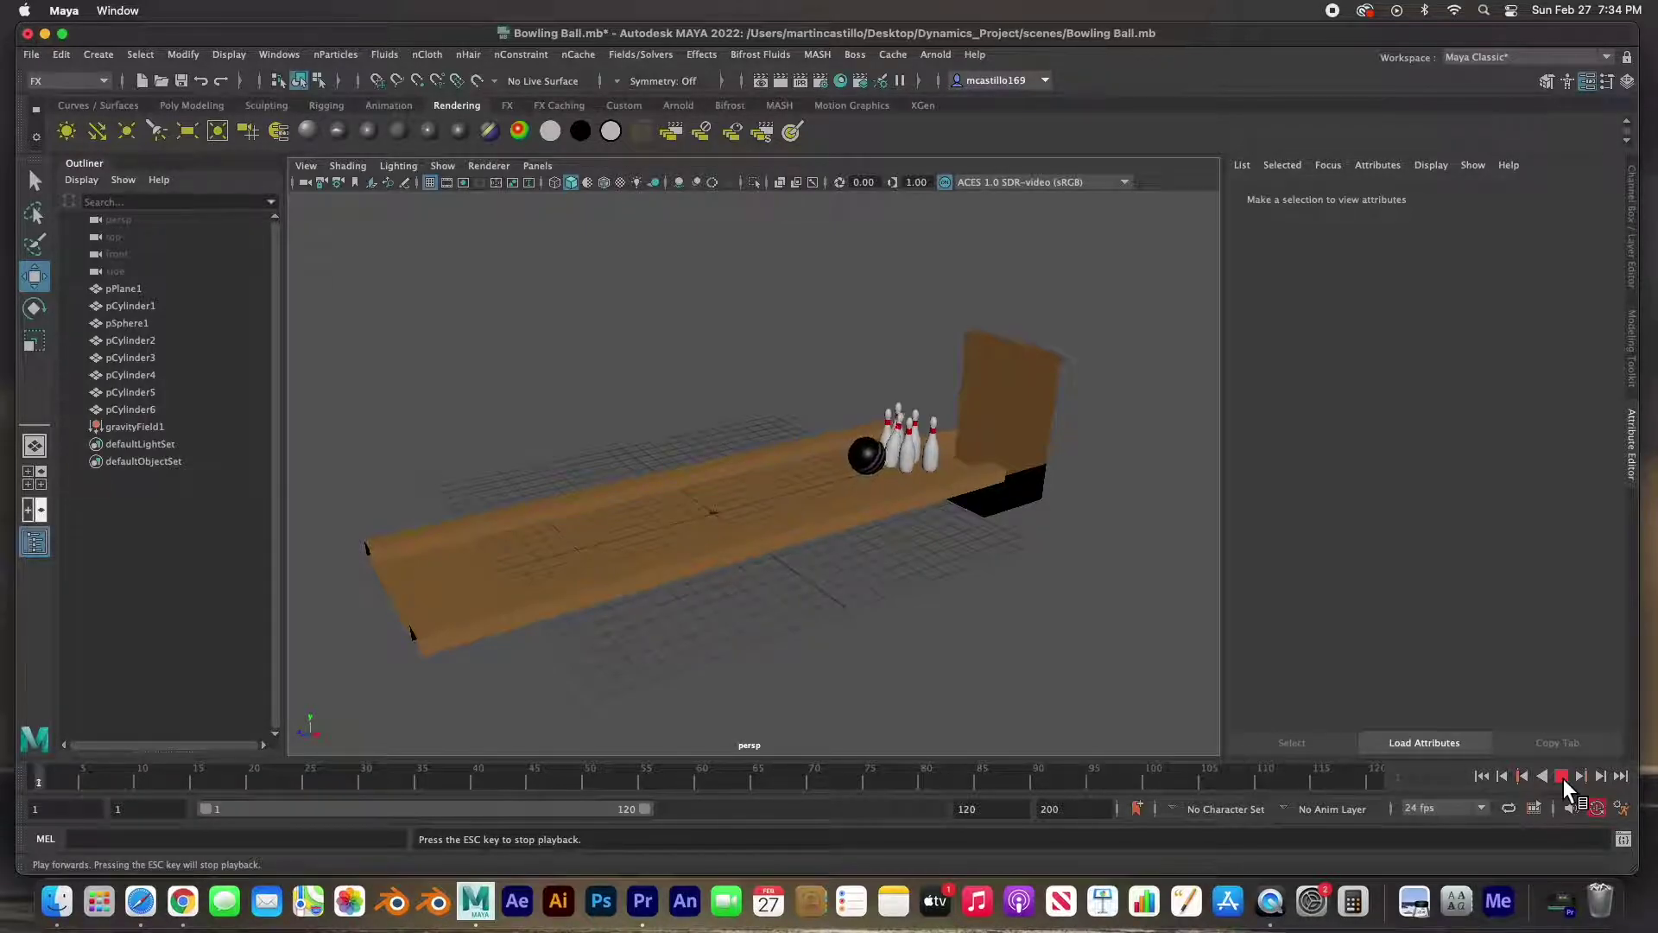
pyautogui.click(1563, 779)
pyautogui.click(1482, 775)
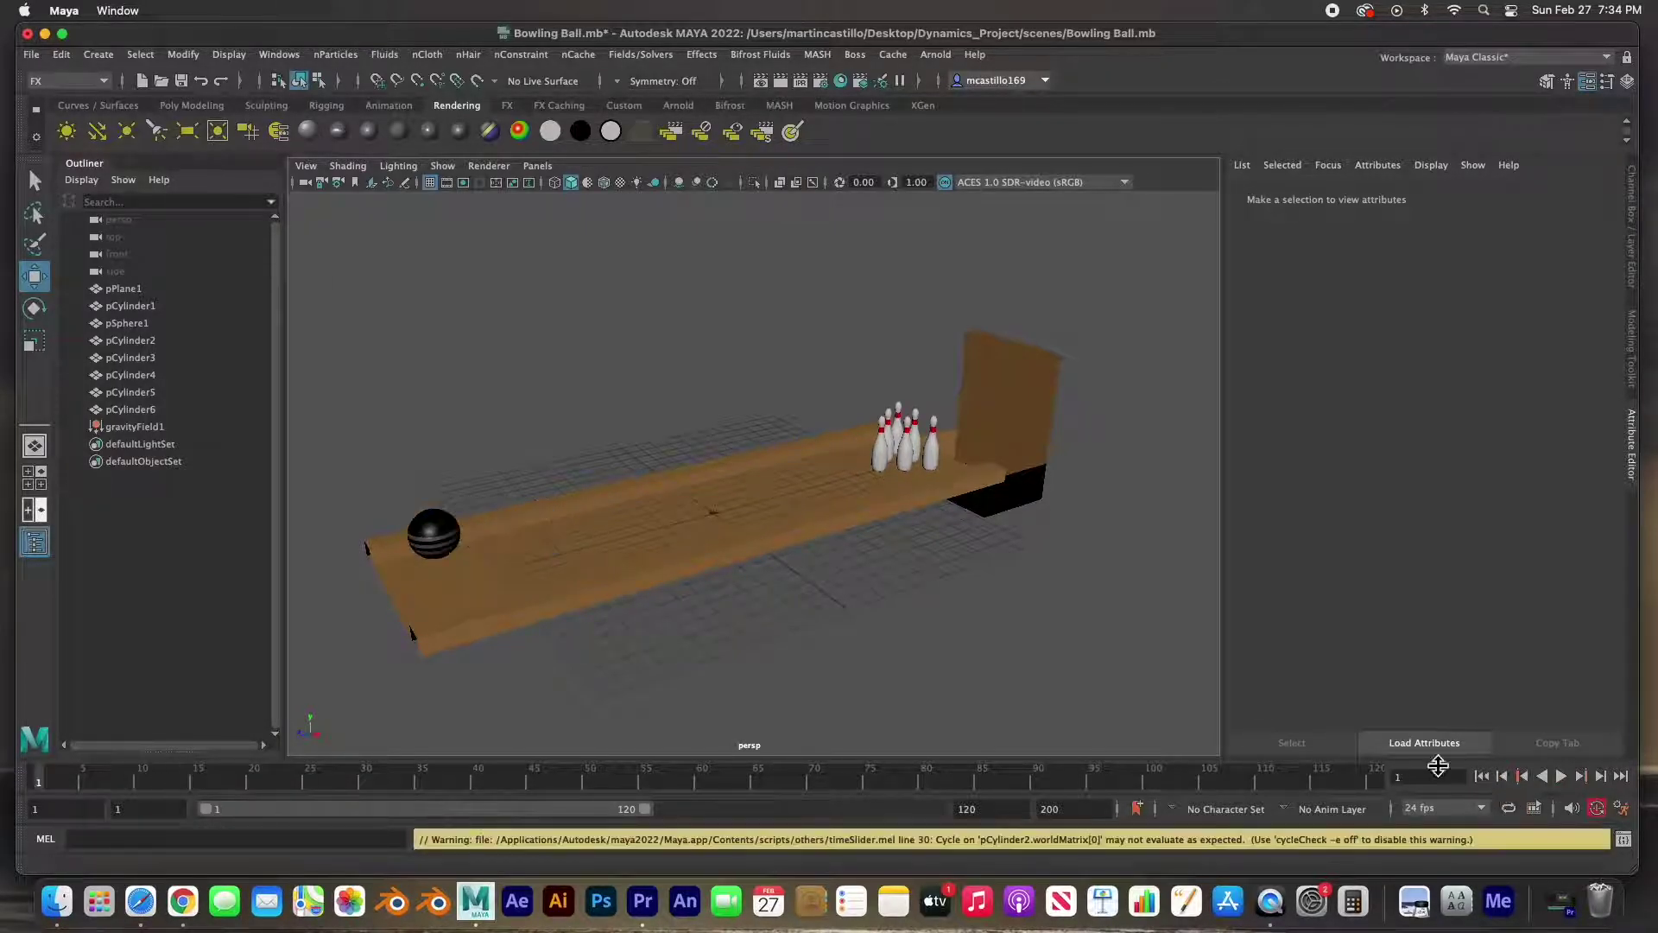
# Step: Set the Z initial velocity of the ball's rigid body to -20 and deselect the ball
pyautogui.click(456, 562)
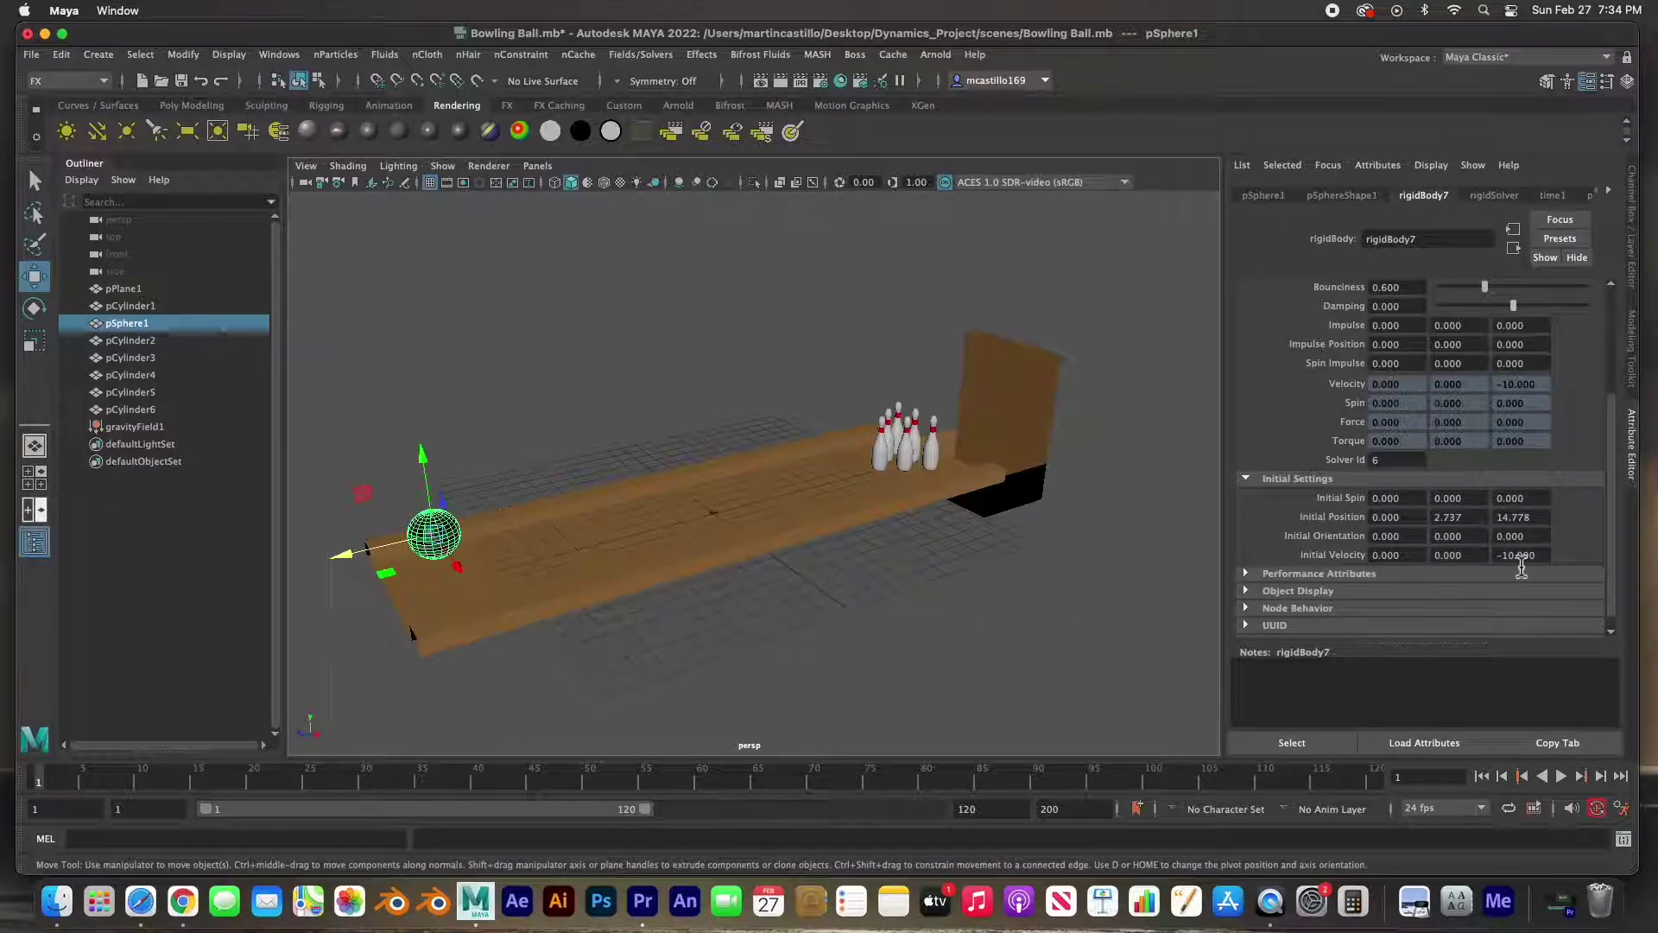
pyautogui.click(1507, 556)
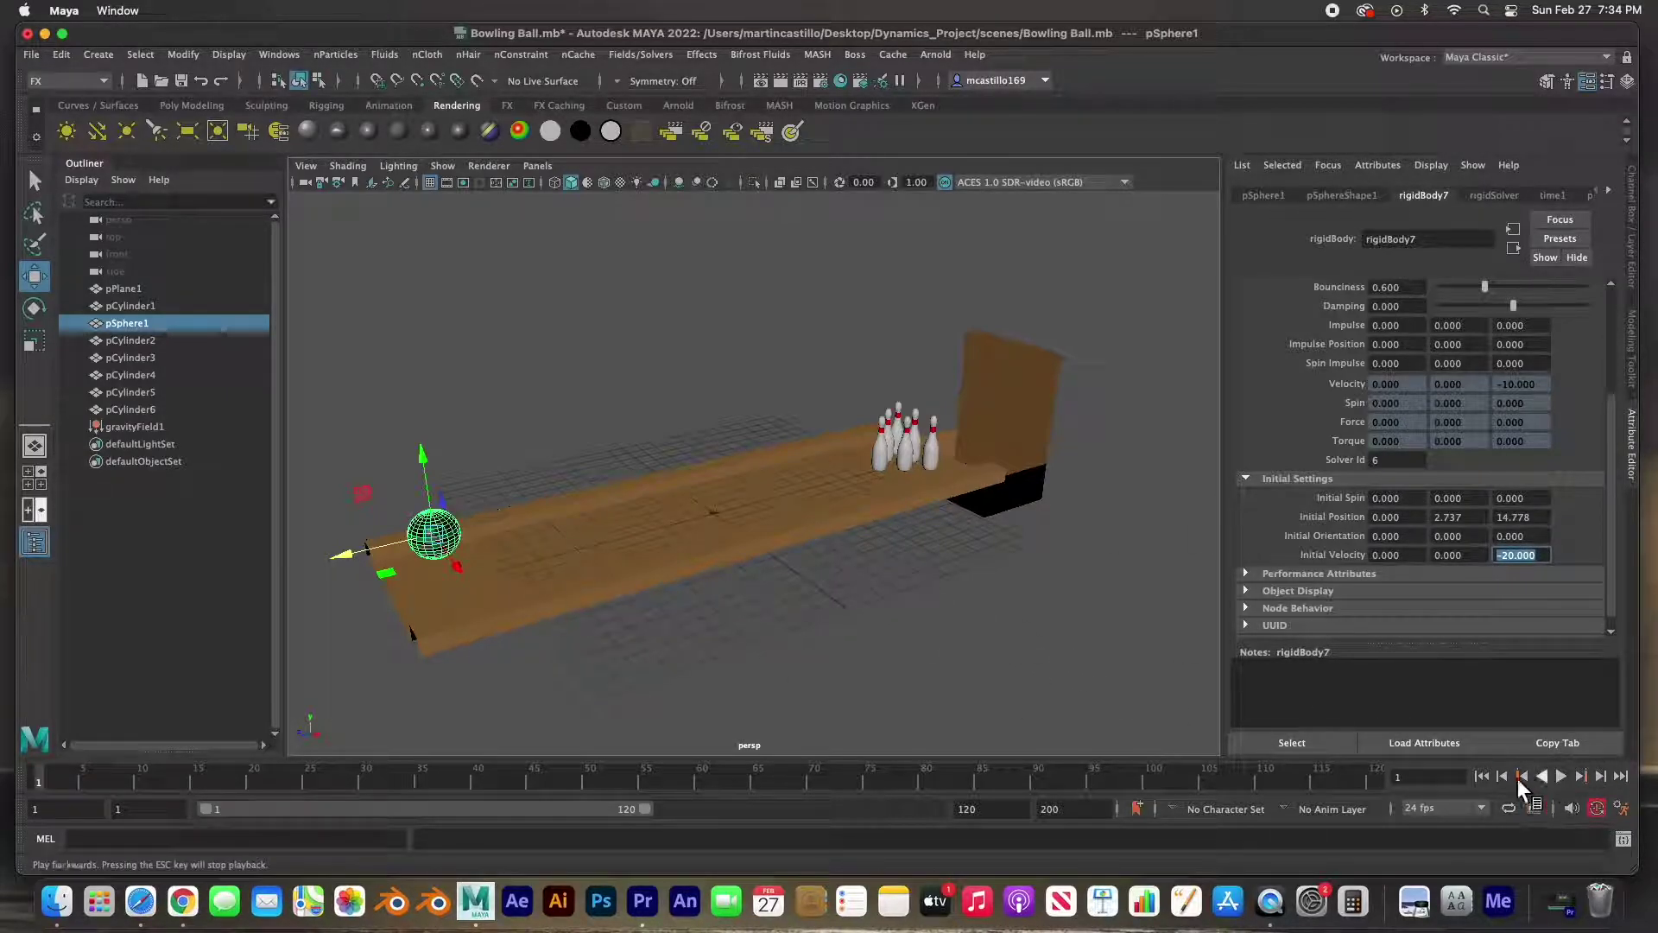
pyautogui.click(1017, 635)
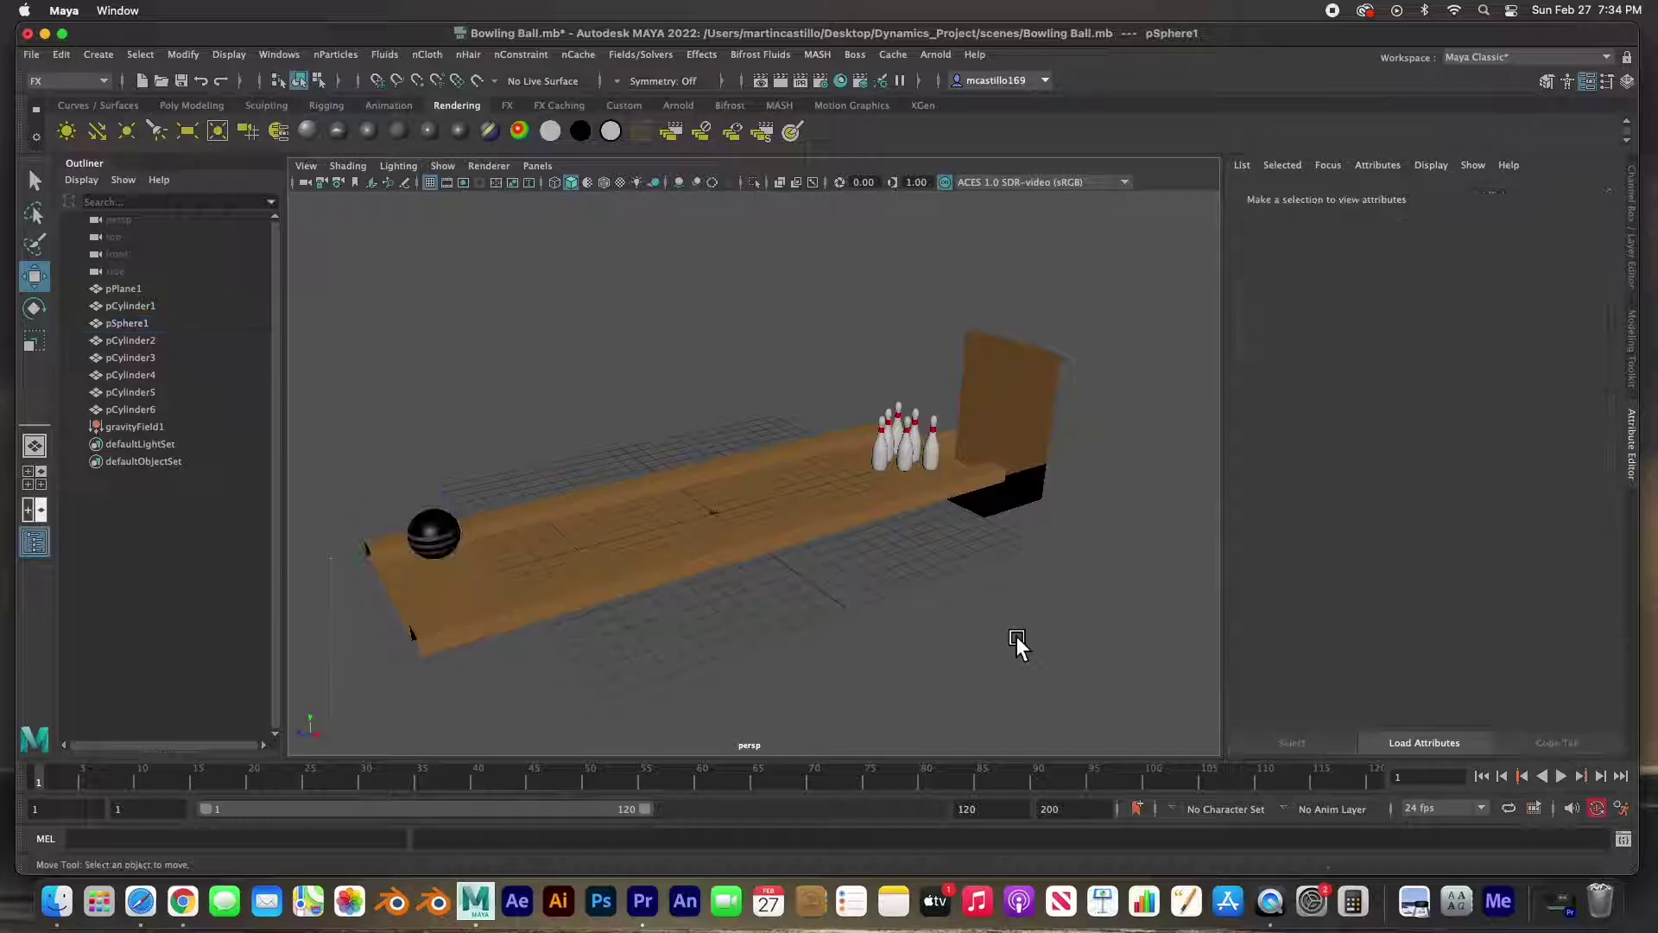
# Step: Play the simulation twice to check the faster ball's impact on the pins, and rewind to frame 1
pyautogui.click(1563, 776)
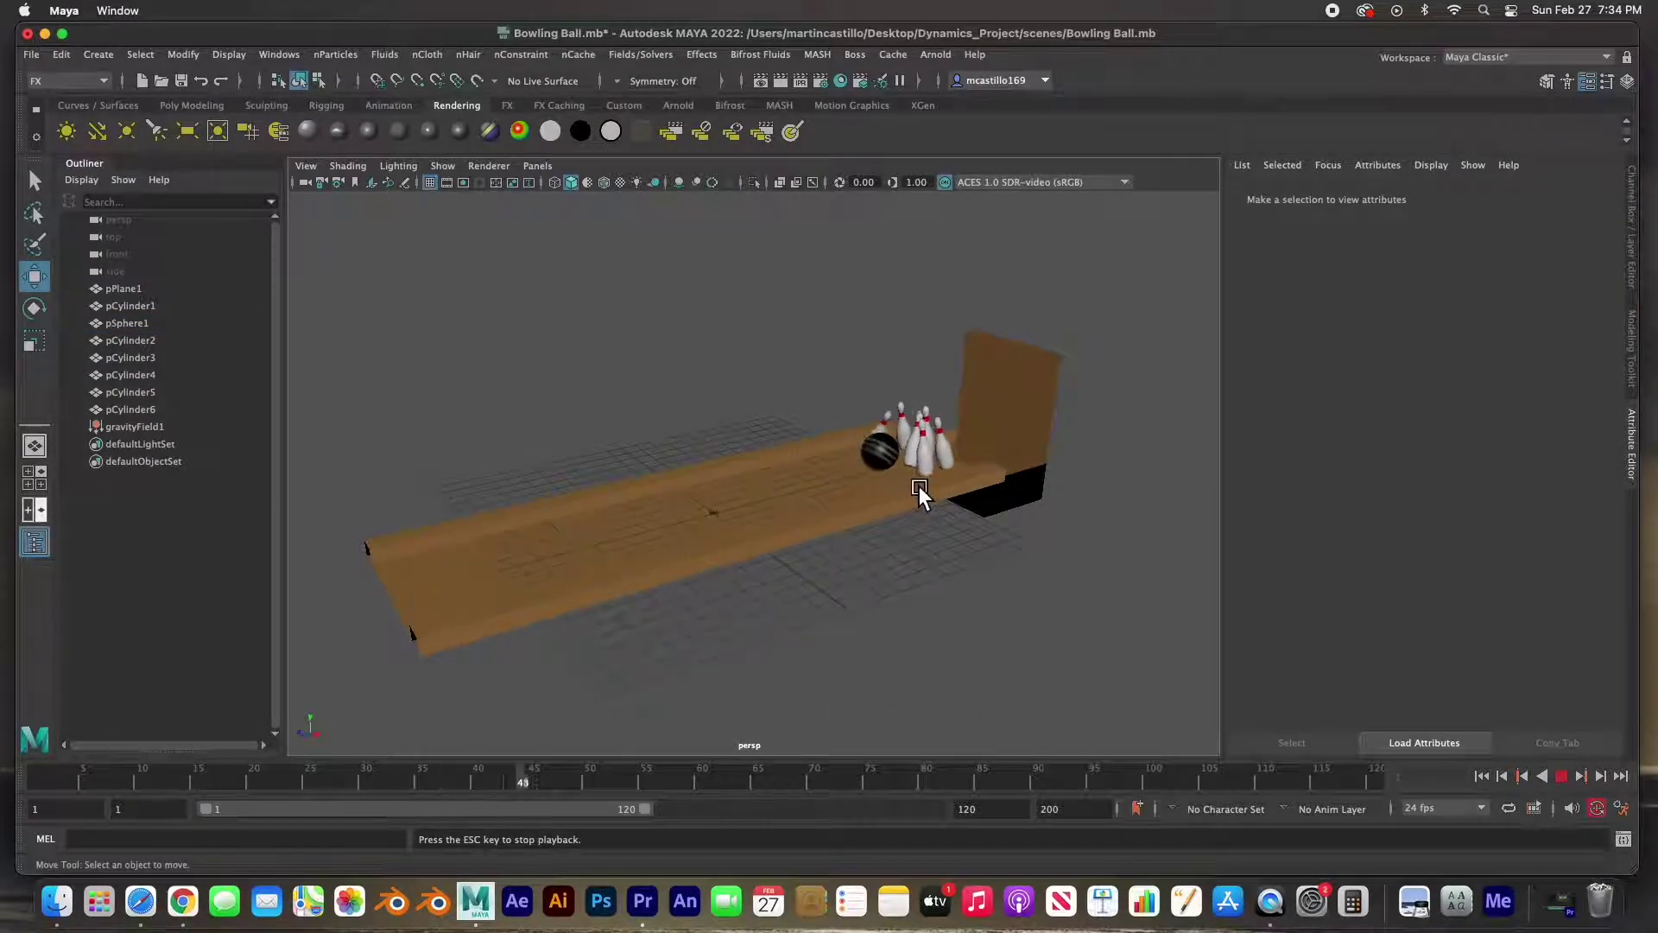
pyautogui.click(1482, 777)
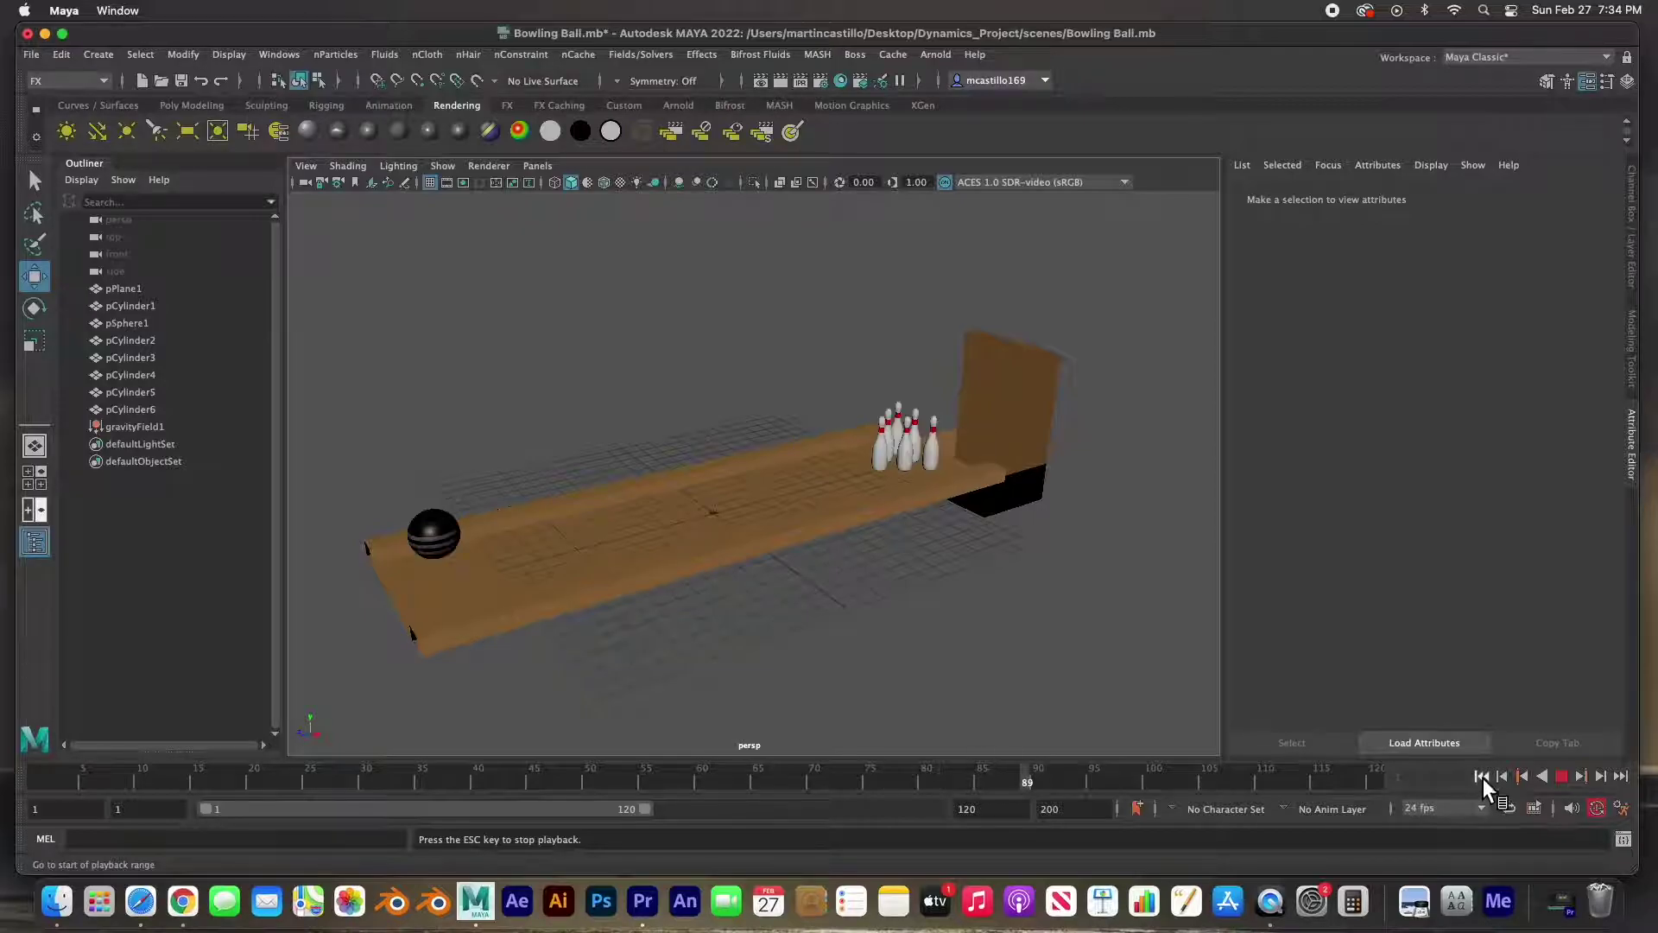
pyautogui.click(1563, 776)
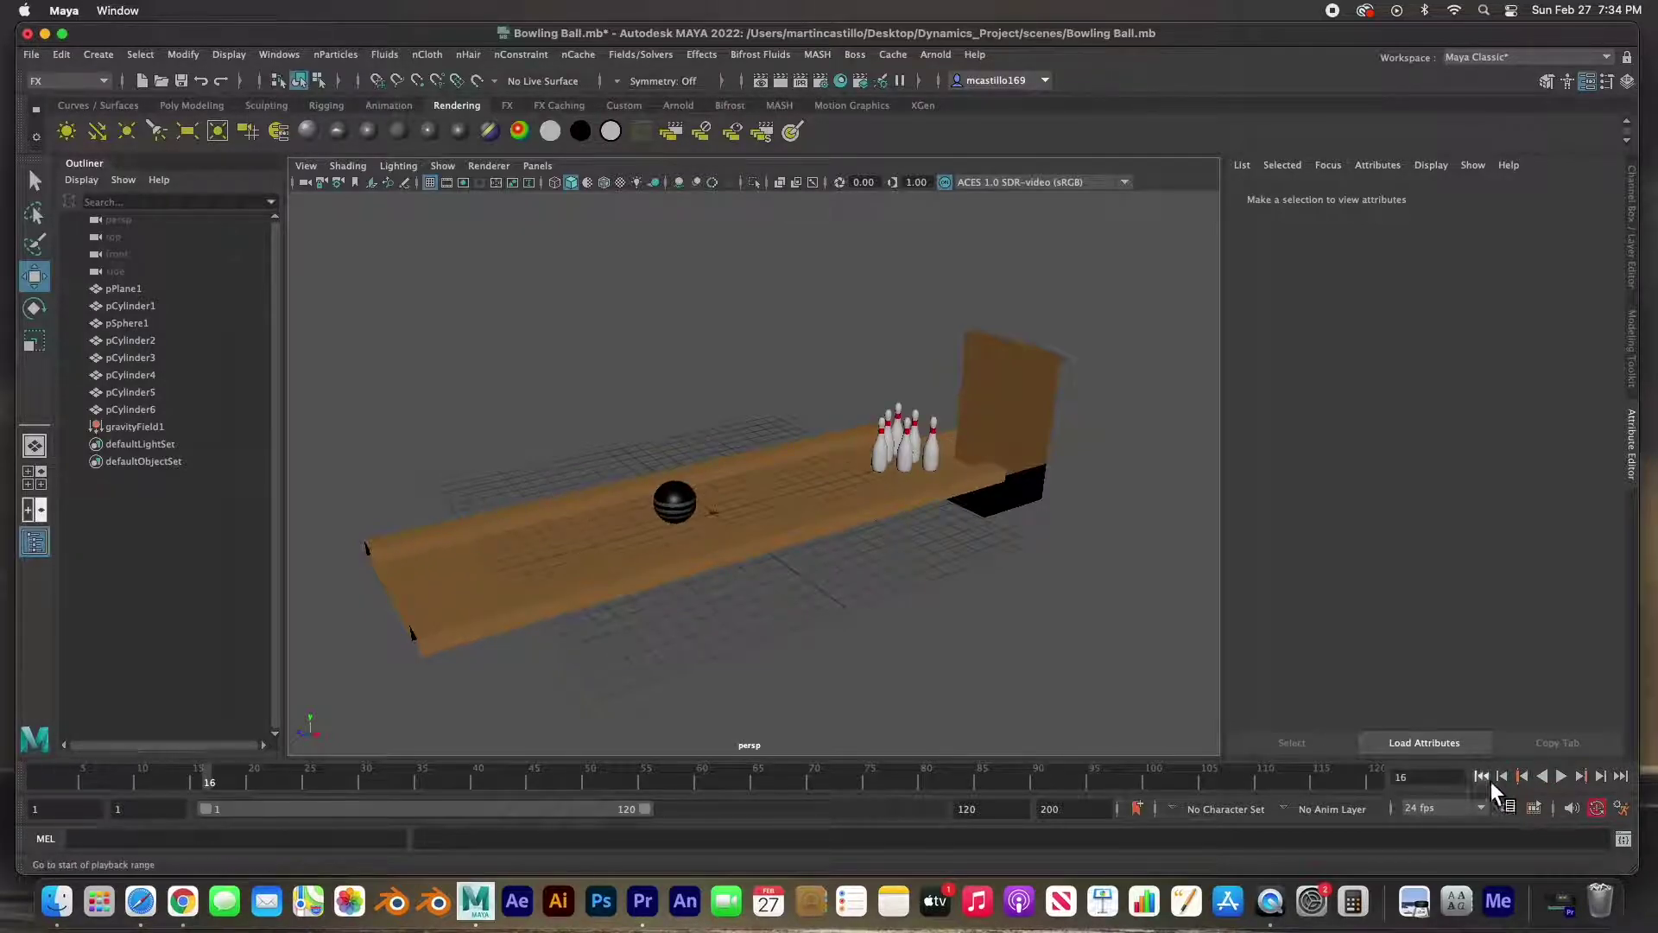
pyautogui.click(1482, 777)
# Step: Set the X initial spin of the ball's rigid body to 360 and deselect the ball
pyautogui.click(457, 542)
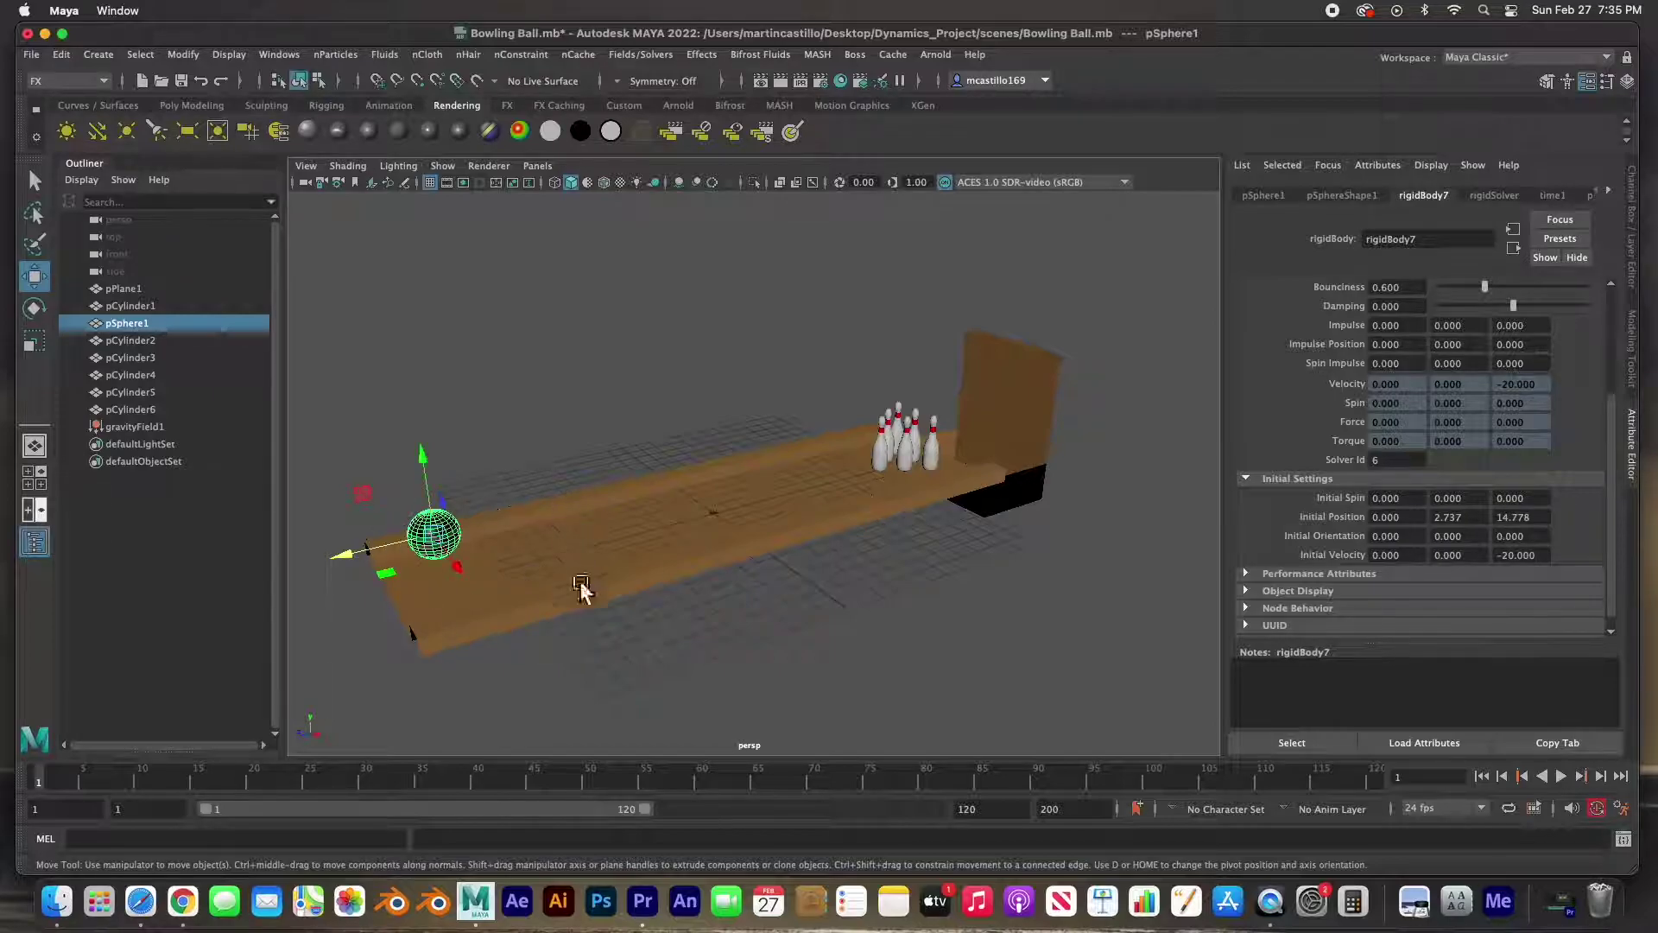
pyautogui.doubleClick(1392, 498)
pyautogui.write('360')
pyautogui.press('Return')
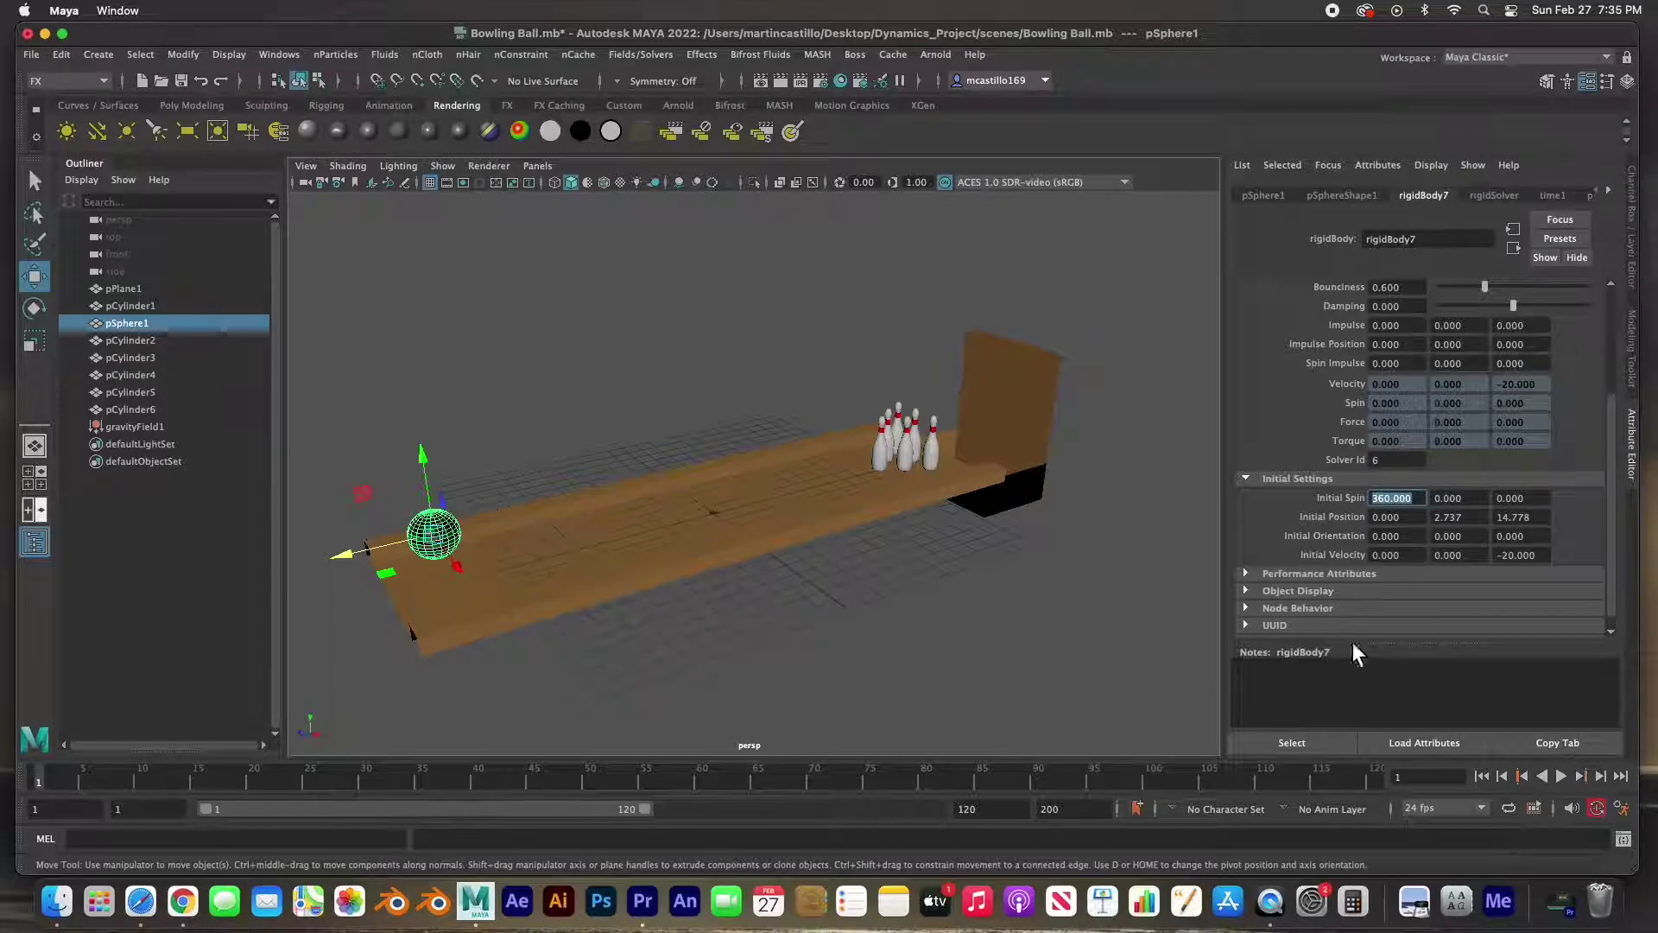
pyautogui.click(717, 606)
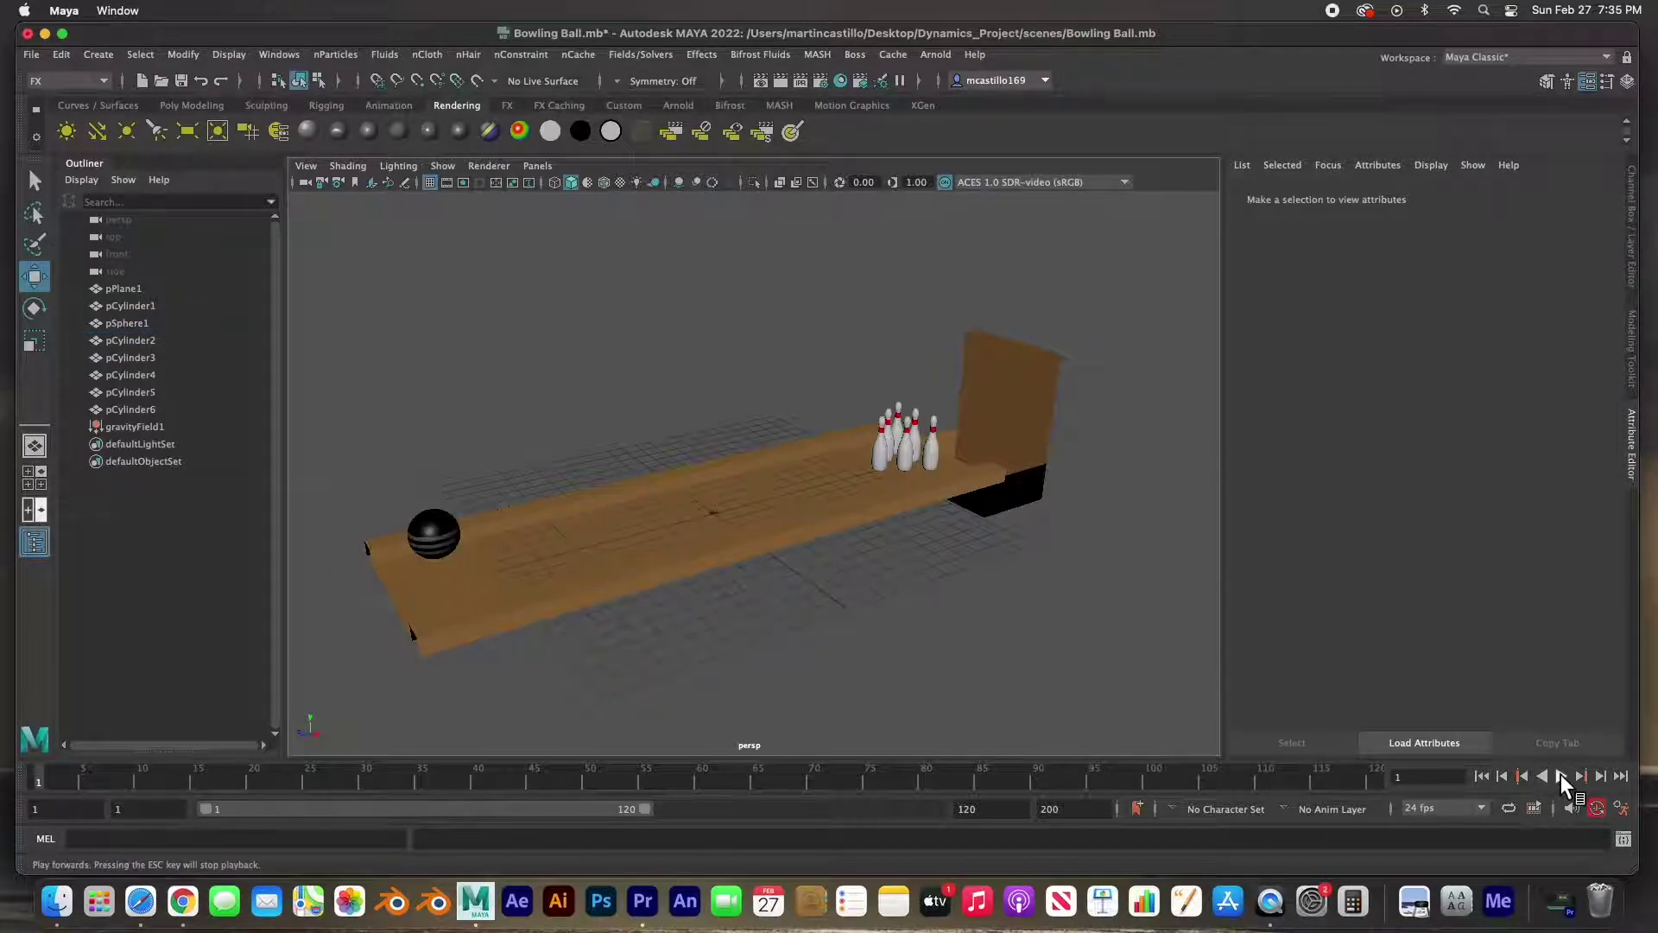
# Step: Play the simulation to check the direction of the ball's spin, stop it and return to frame 1
pyautogui.click(1570, 780)
pyautogui.click(1570, 781)
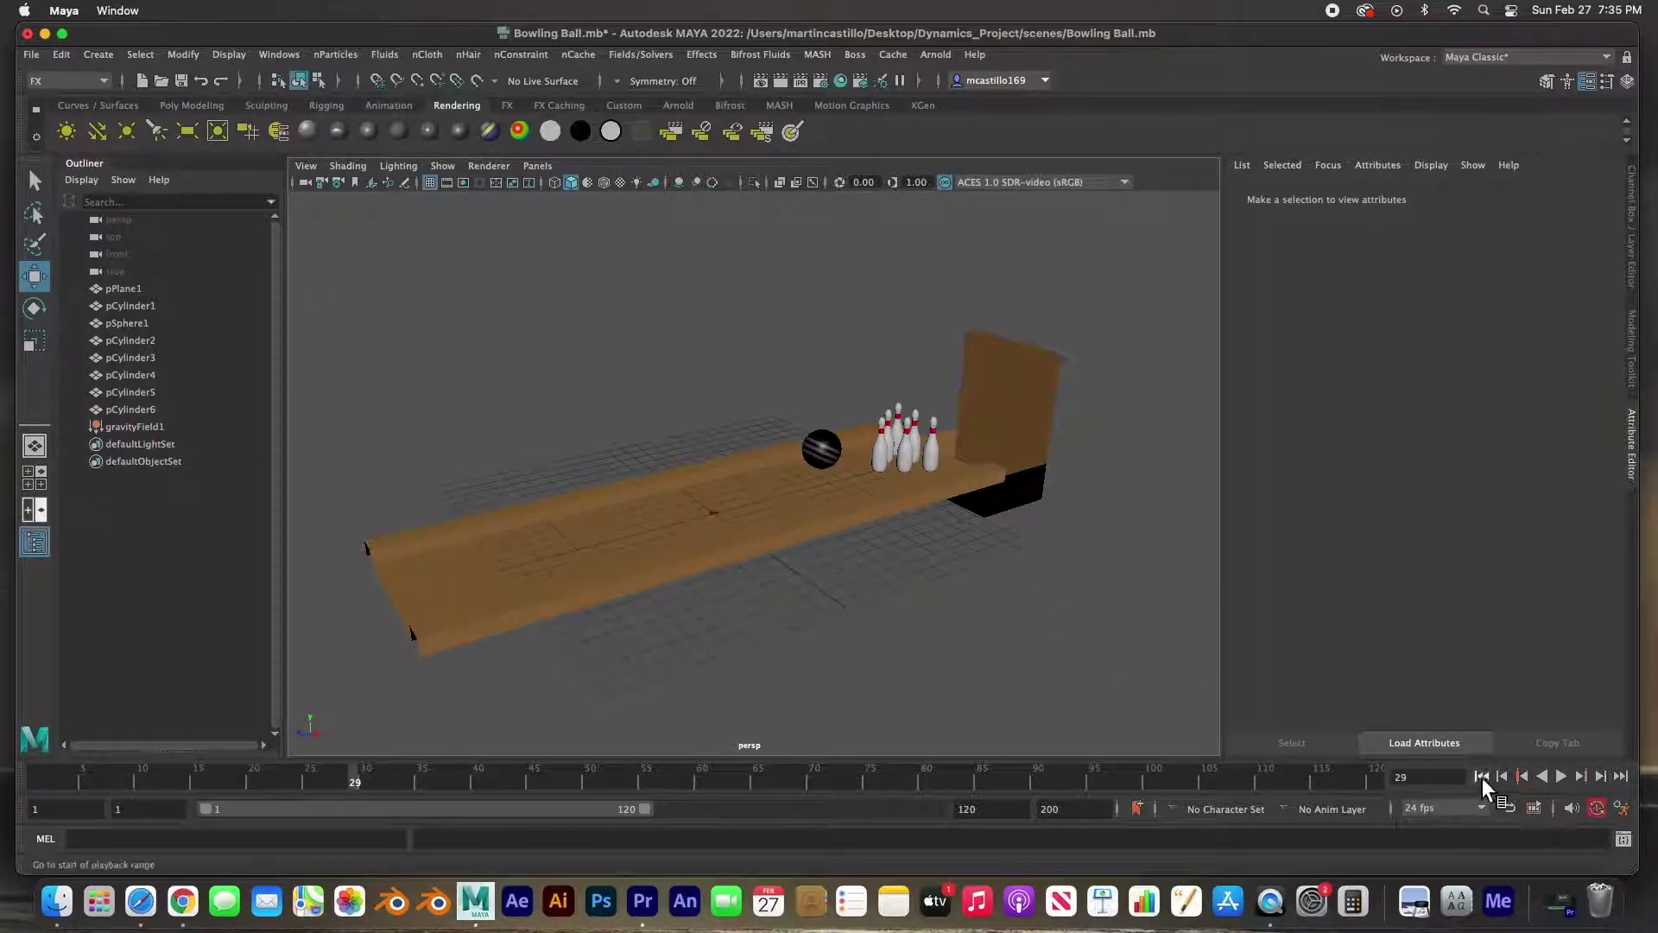
pyautogui.click(1482, 777)
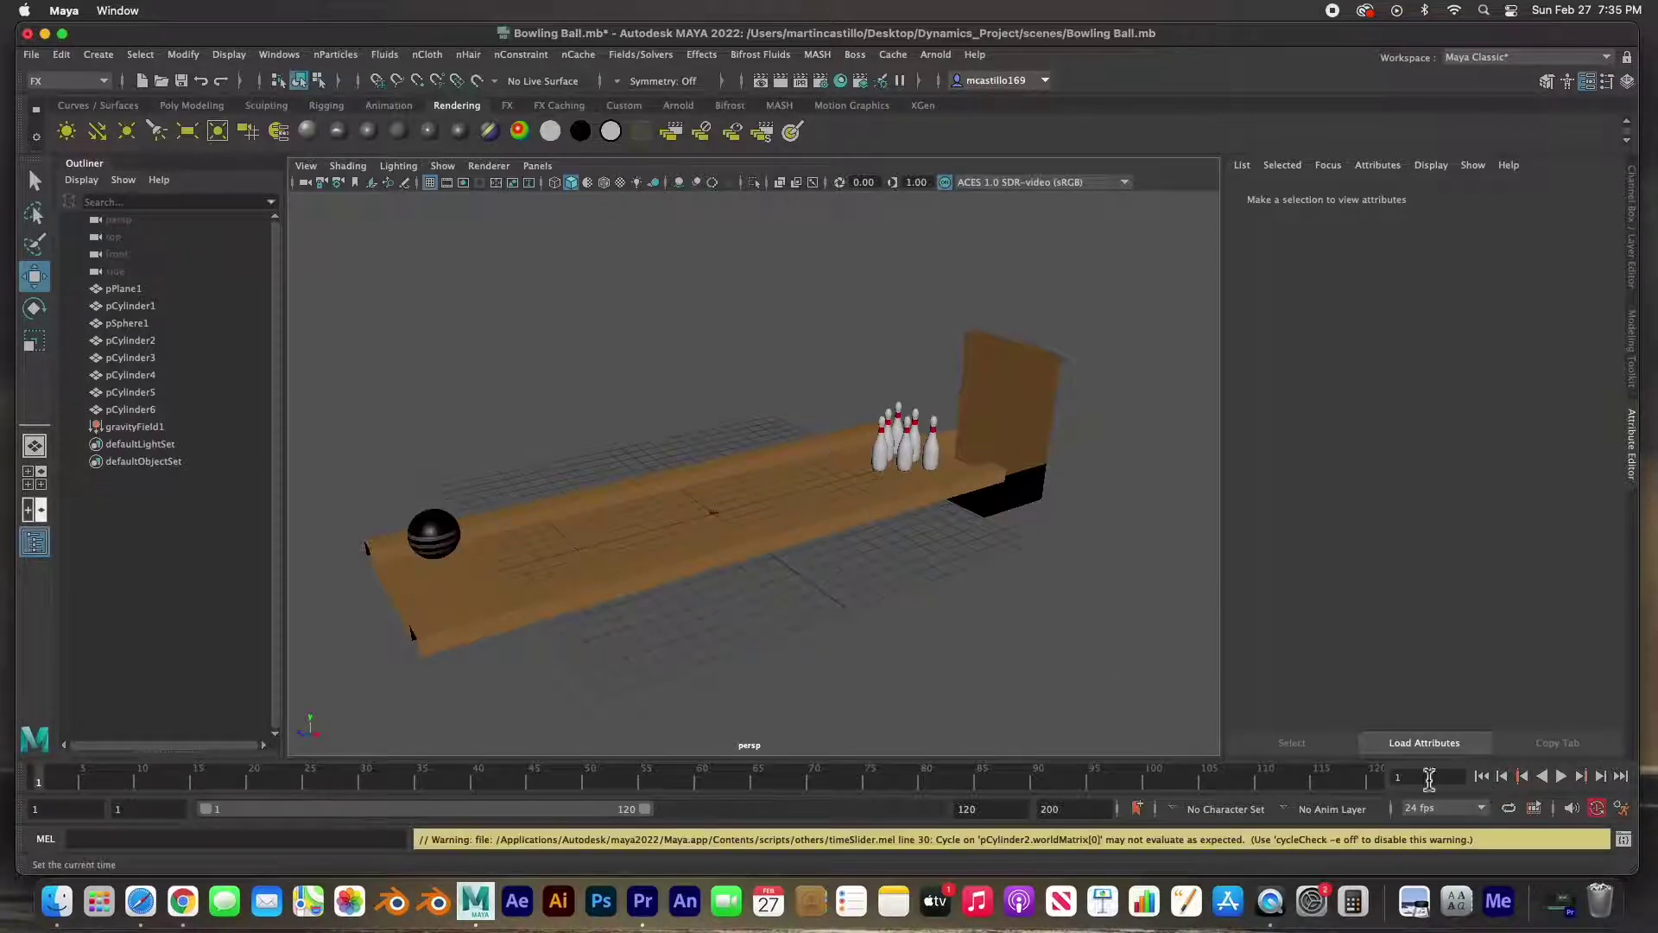
# Step: Set the X initial spin of the ball's rigid body to -360 and test it by playing the simulation, finishing at frame 1
pyautogui.click(434, 531)
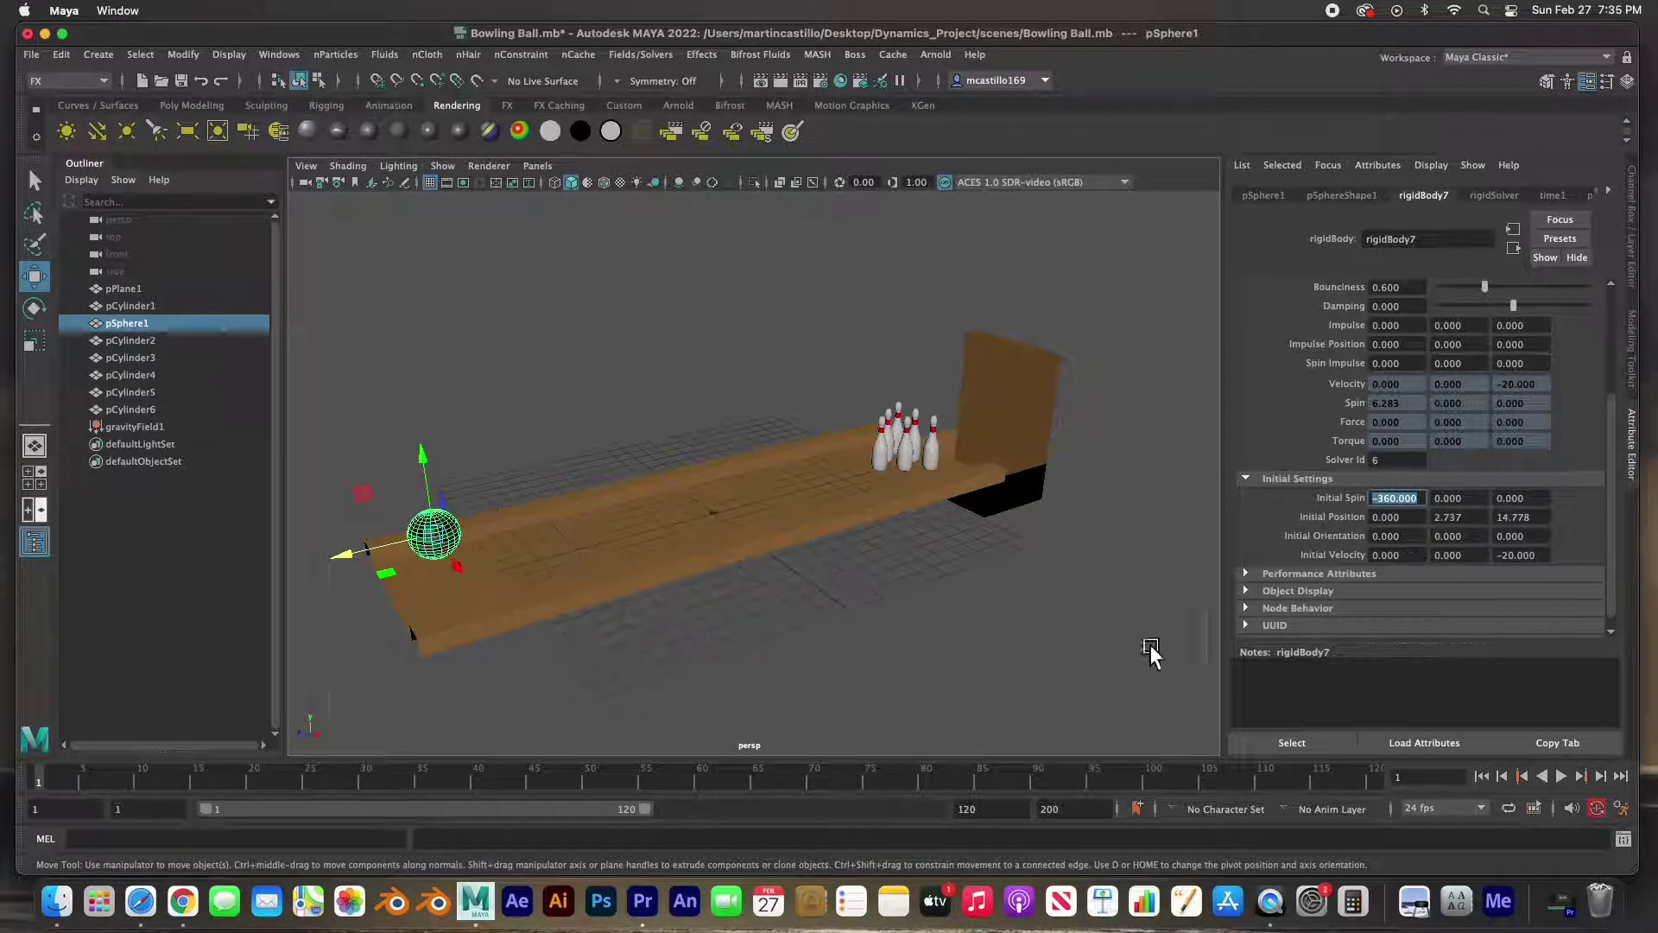
pyautogui.click(1039, 636)
pyautogui.click(1567, 779)
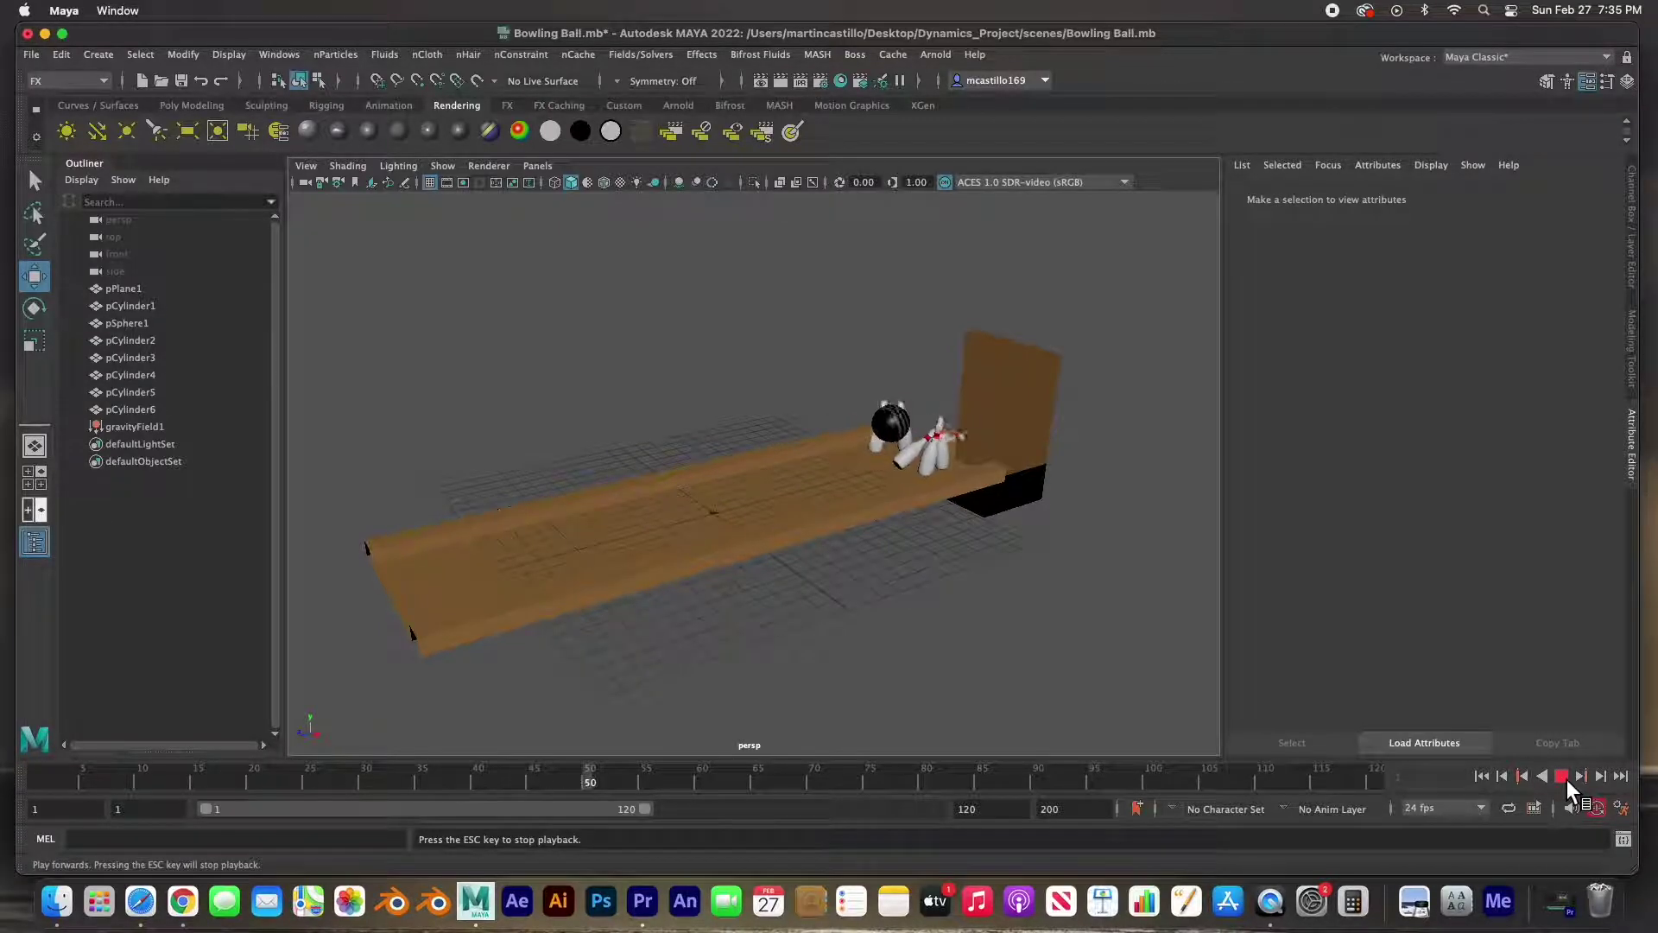
pyautogui.click(1565, 777)
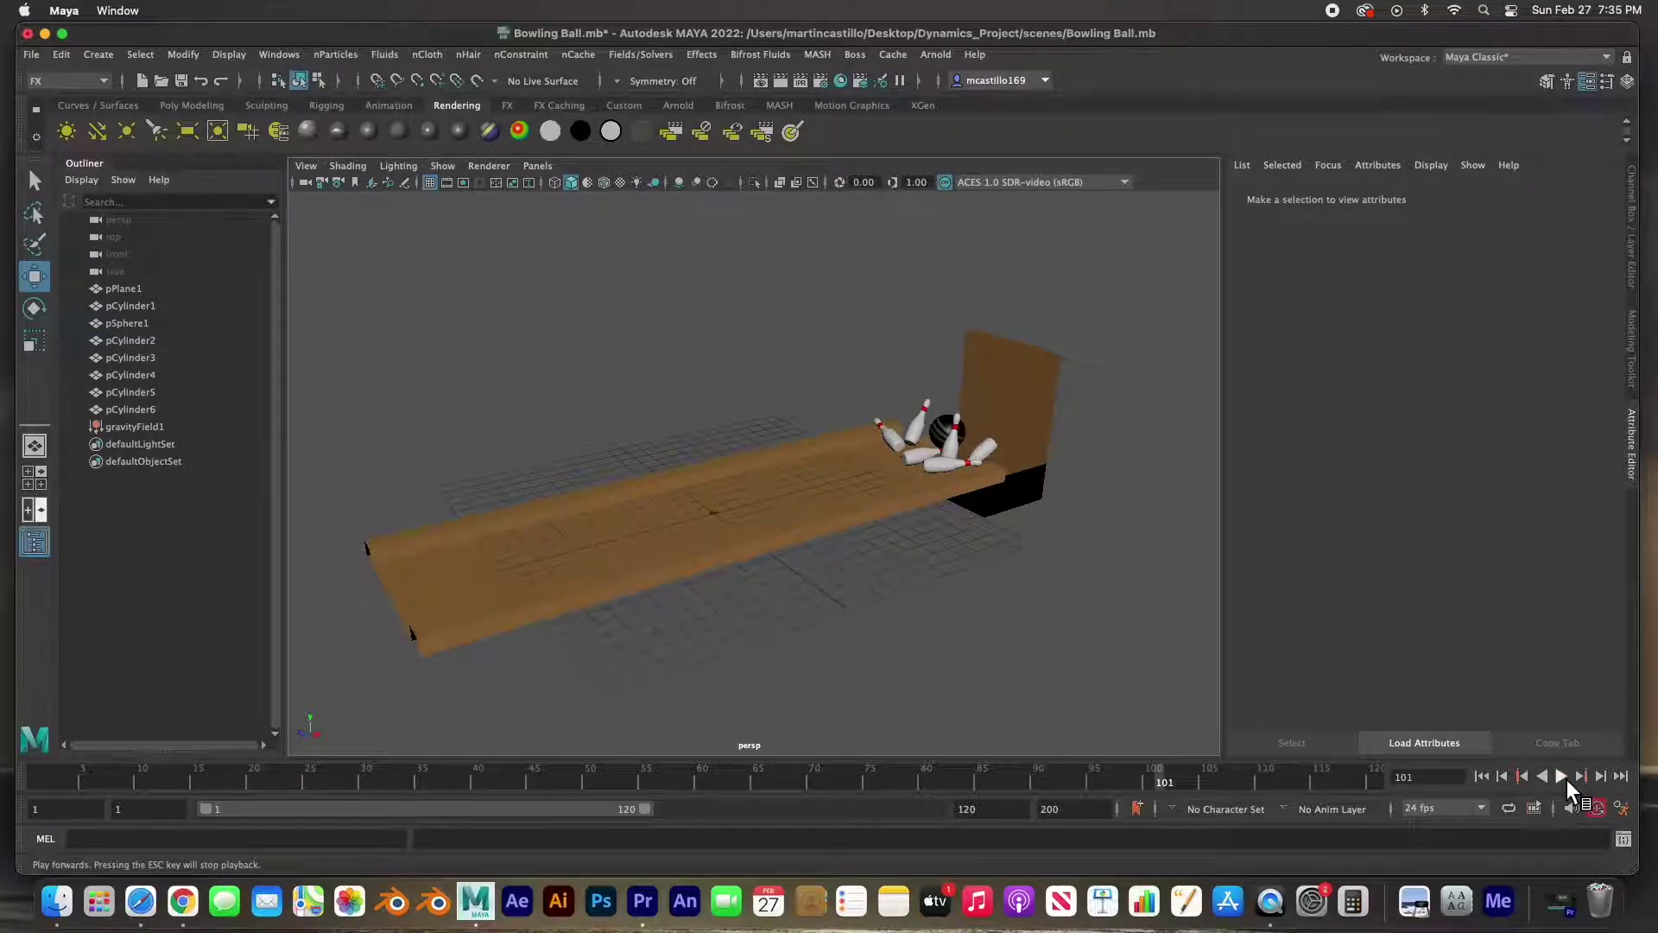
pyautogui.click(1484, 779)
# Step: Set the mass of the ball's rigid body to 20 and deselect the ball
pyautogui.click(449, 542)
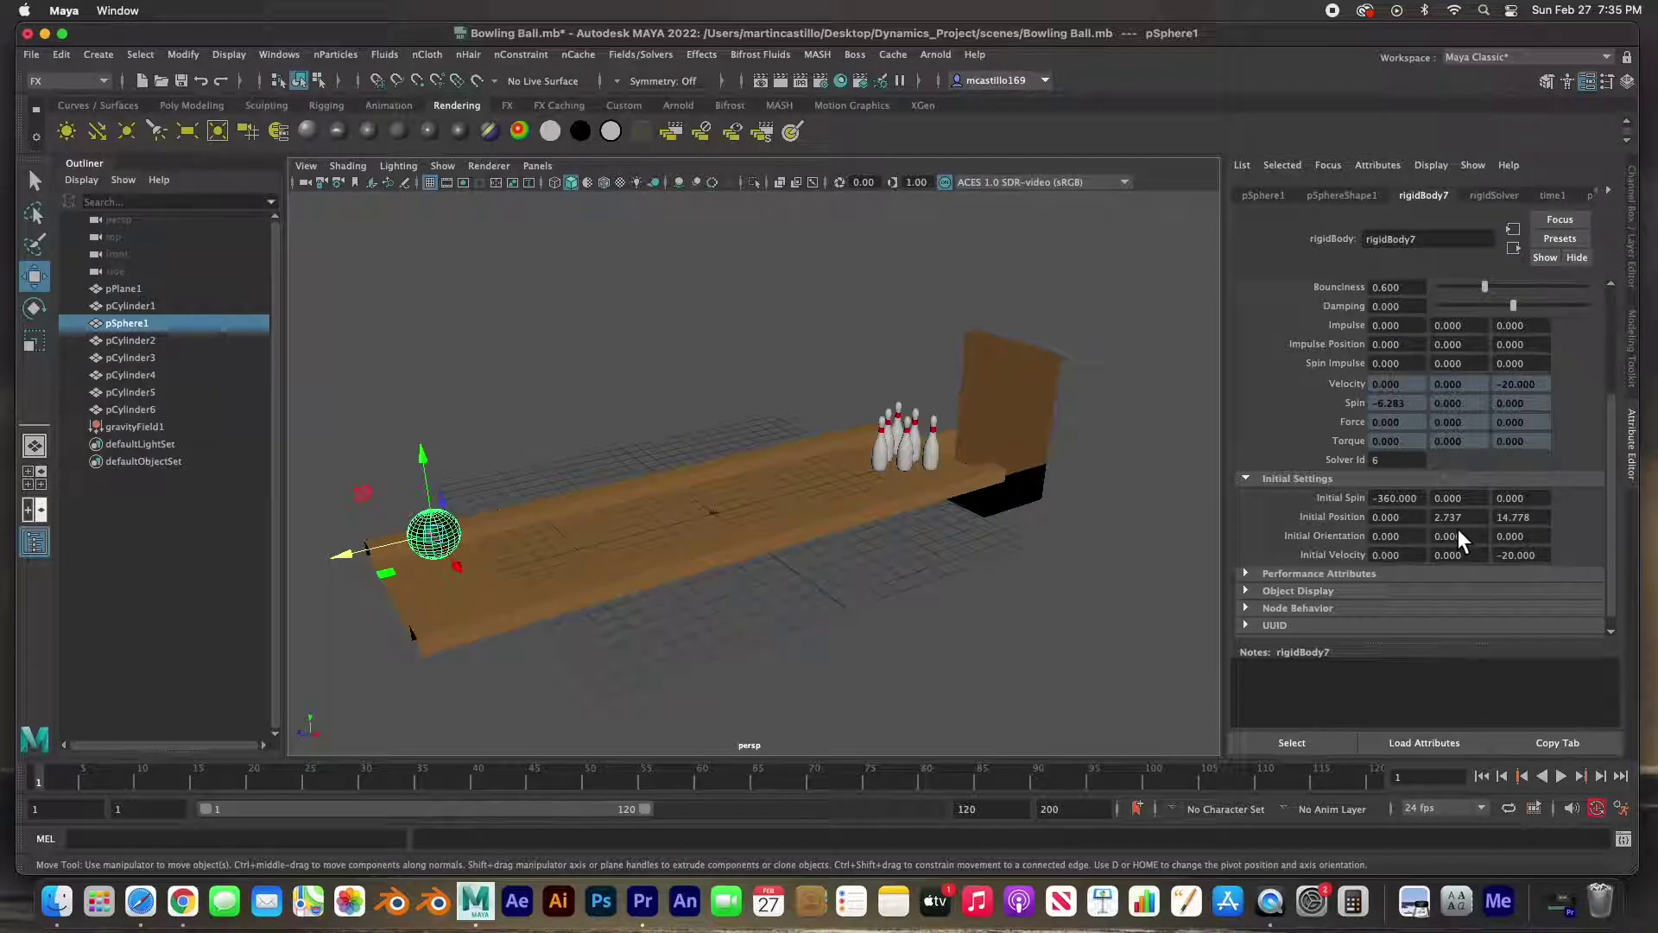
pyautogui.scroll(4, 1432, 515)
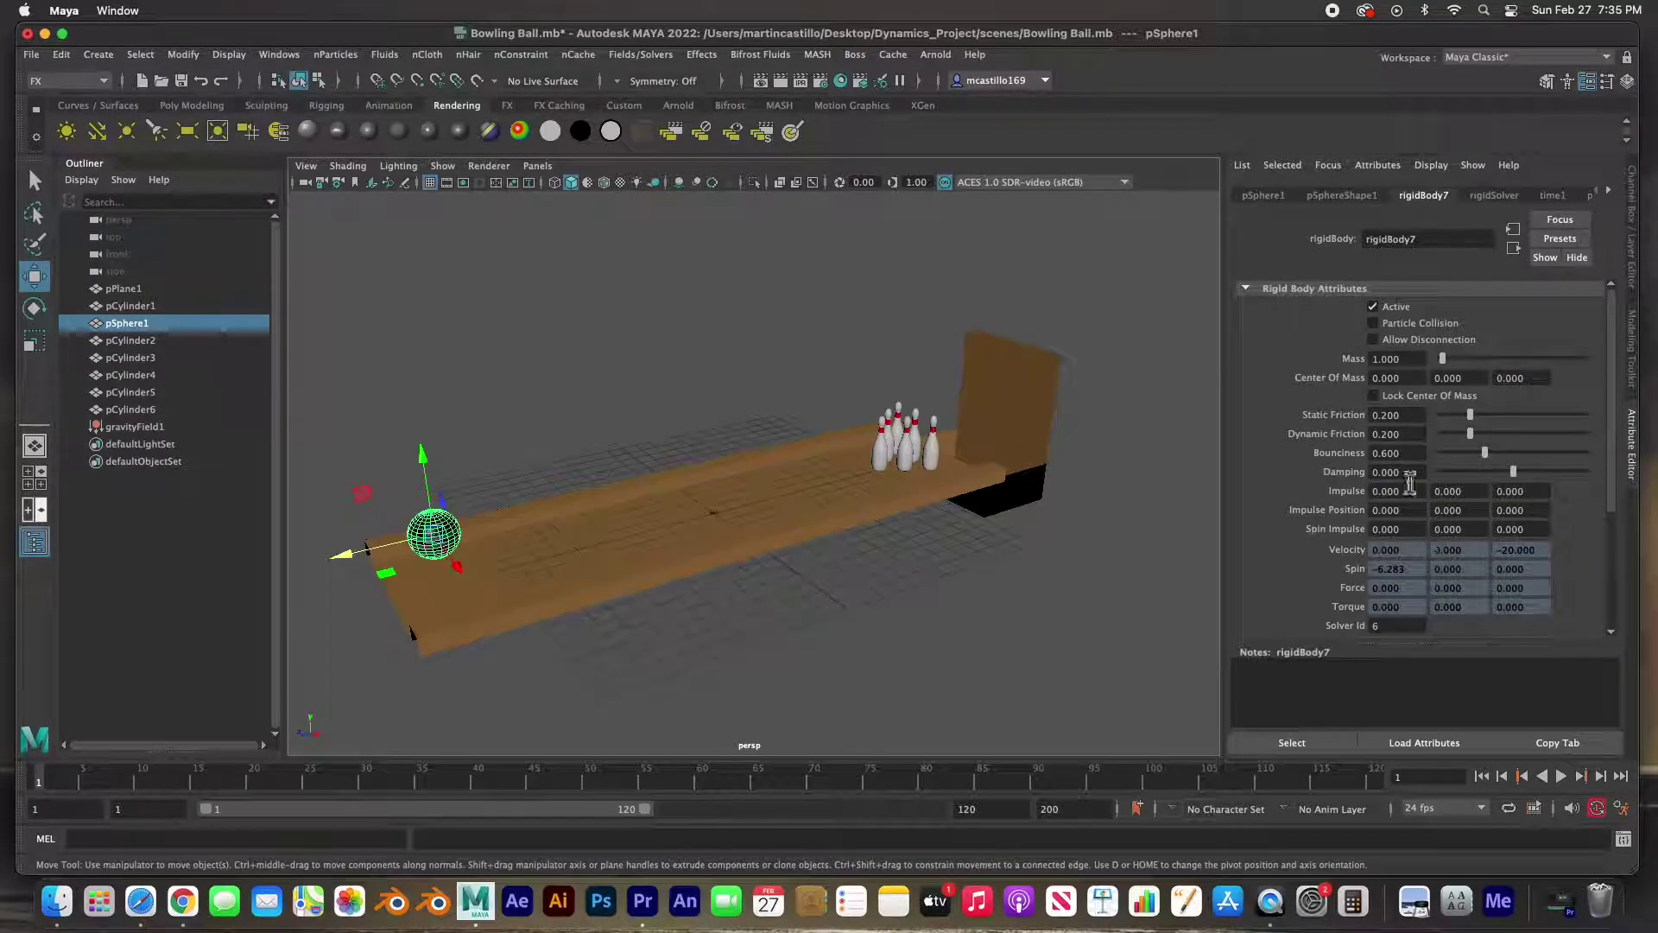
pyautogui.moveTo(1416, 358); pyautogui.dragTo(1347, 364)
pyautogui.write('20')
pyautogui.press('Return')
pyautogui.click(1113, 532)
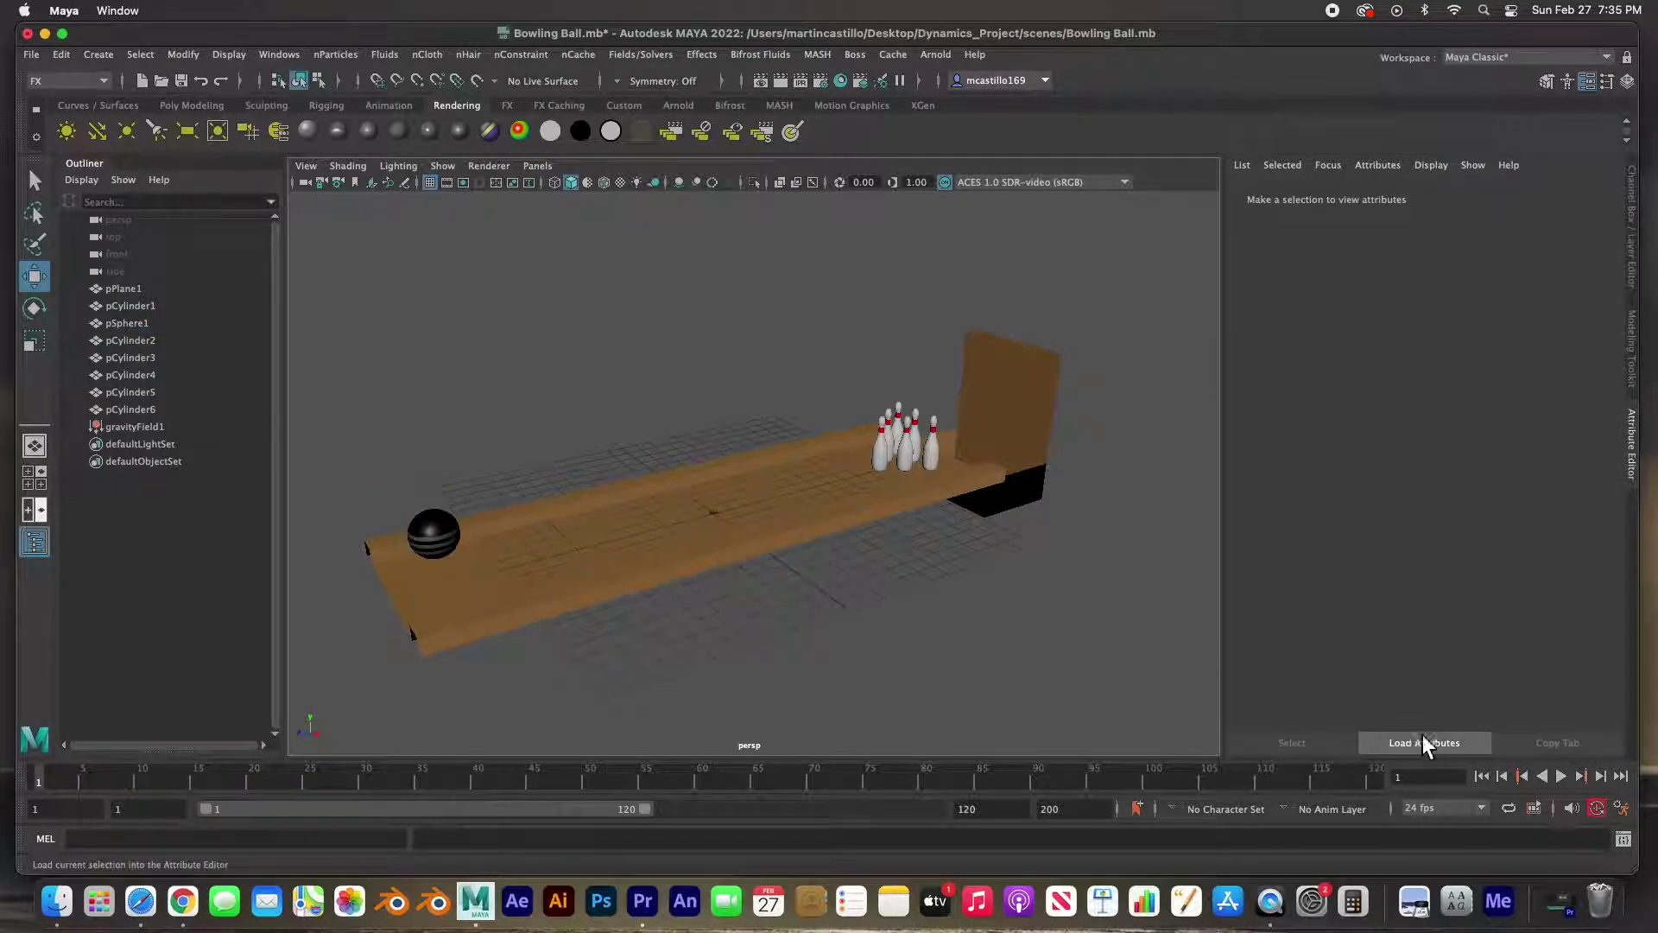
# Step: Play the simulation to check how the heavier ball hits the pins, stop it and rewind to frame 1
pyautogui.click(1565, 779)
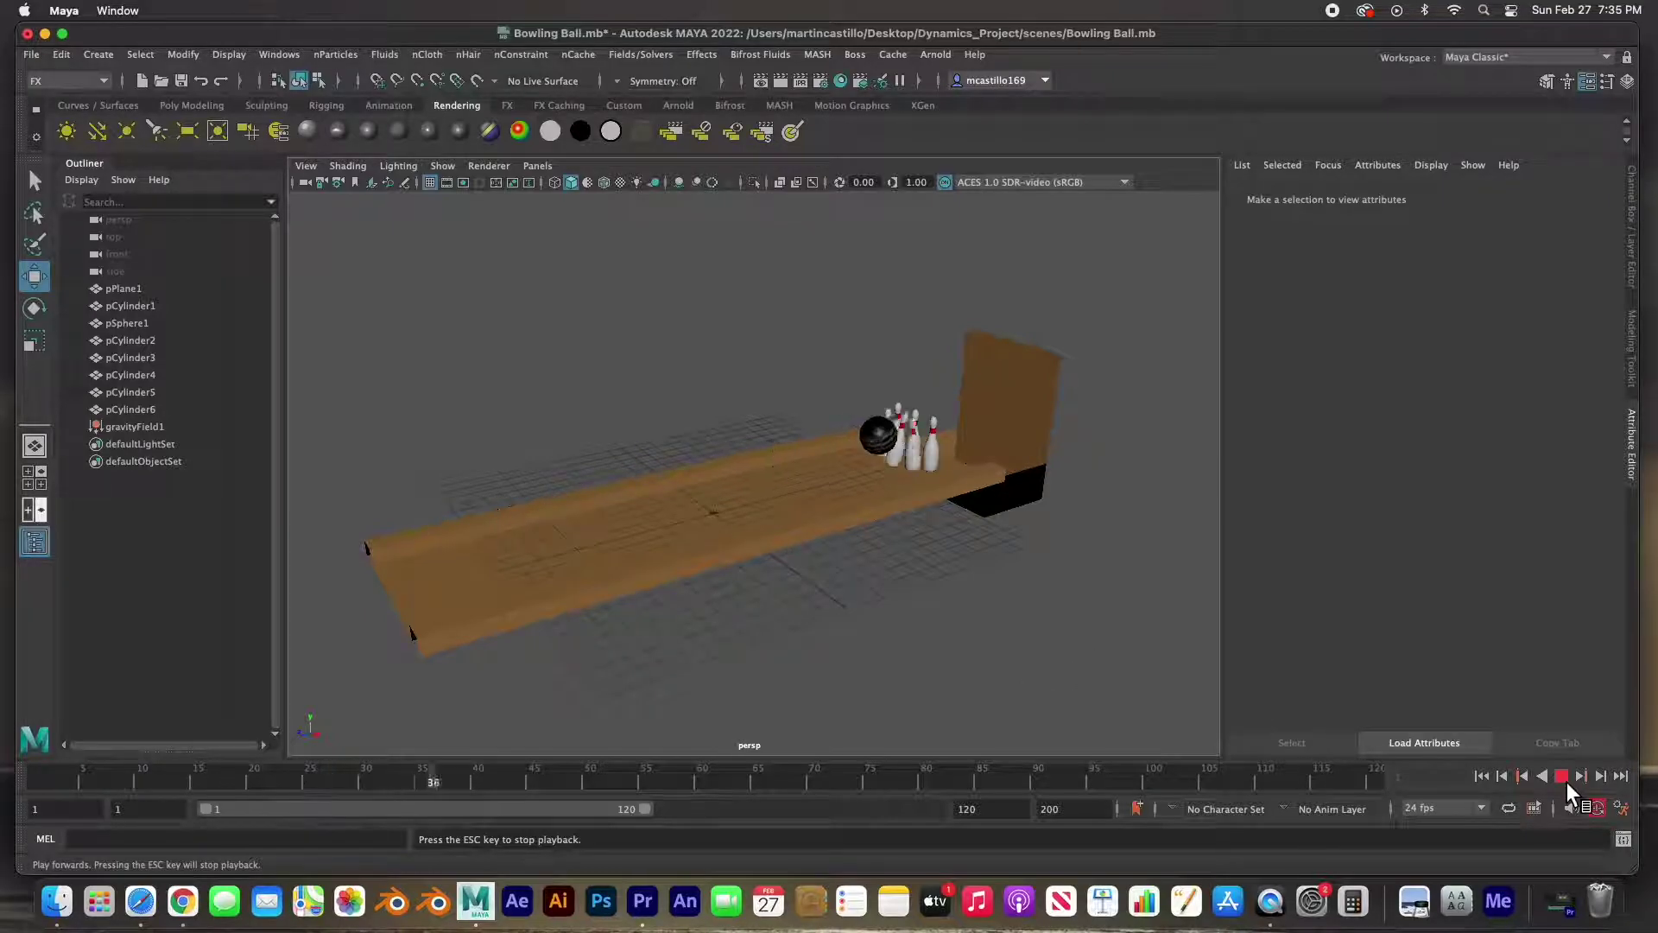
pyautogui.click(1565, 779)
pyautogui.click(1482, 775)
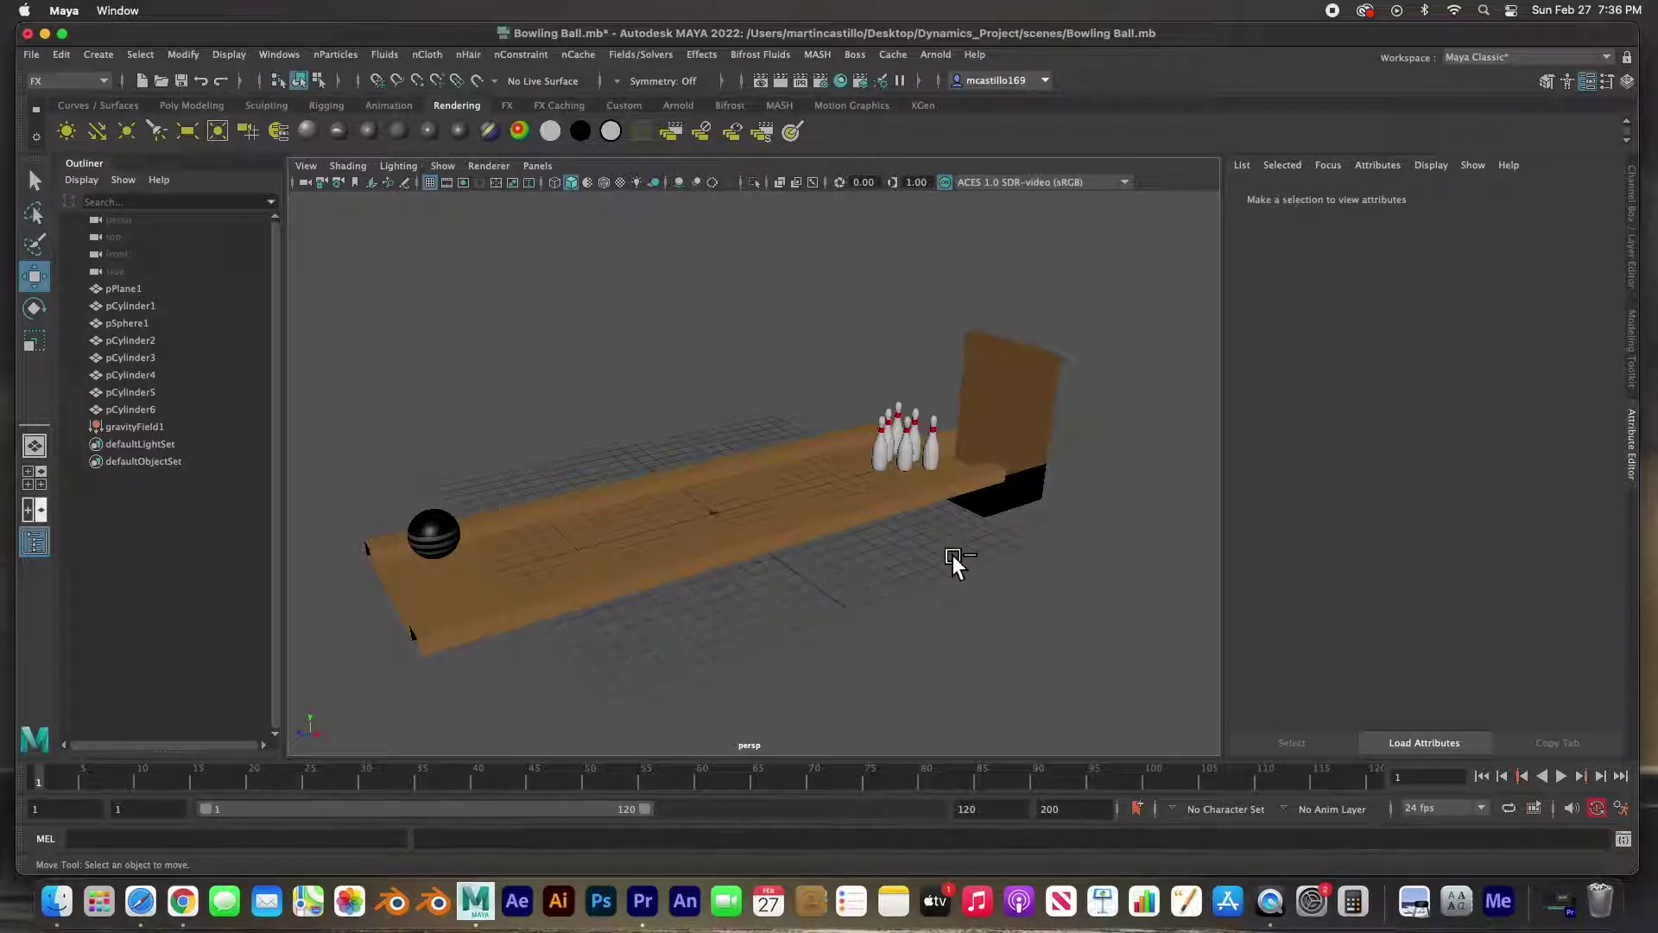
# Step: Set the rigid body mass of the bowling pin pCylinder6 to 5
pyautogui.keyDown('alt'); pyautogui.moveTo(955, 562); pyautogui.dragTo(947, 533); pyautogui.keyUp('alt')
pyautogui.keyDown('ctrl'); pyautogui.moveTo(858, 418); pyautogui.dragTo(950, 462); pyautogui.keyUp('ctrl')
pyautogui.keyDown('alt'); pyautogui.moveTo(884, 520); pyautogui.dragTo(931, 543); pyautogui.keyUp('alt')
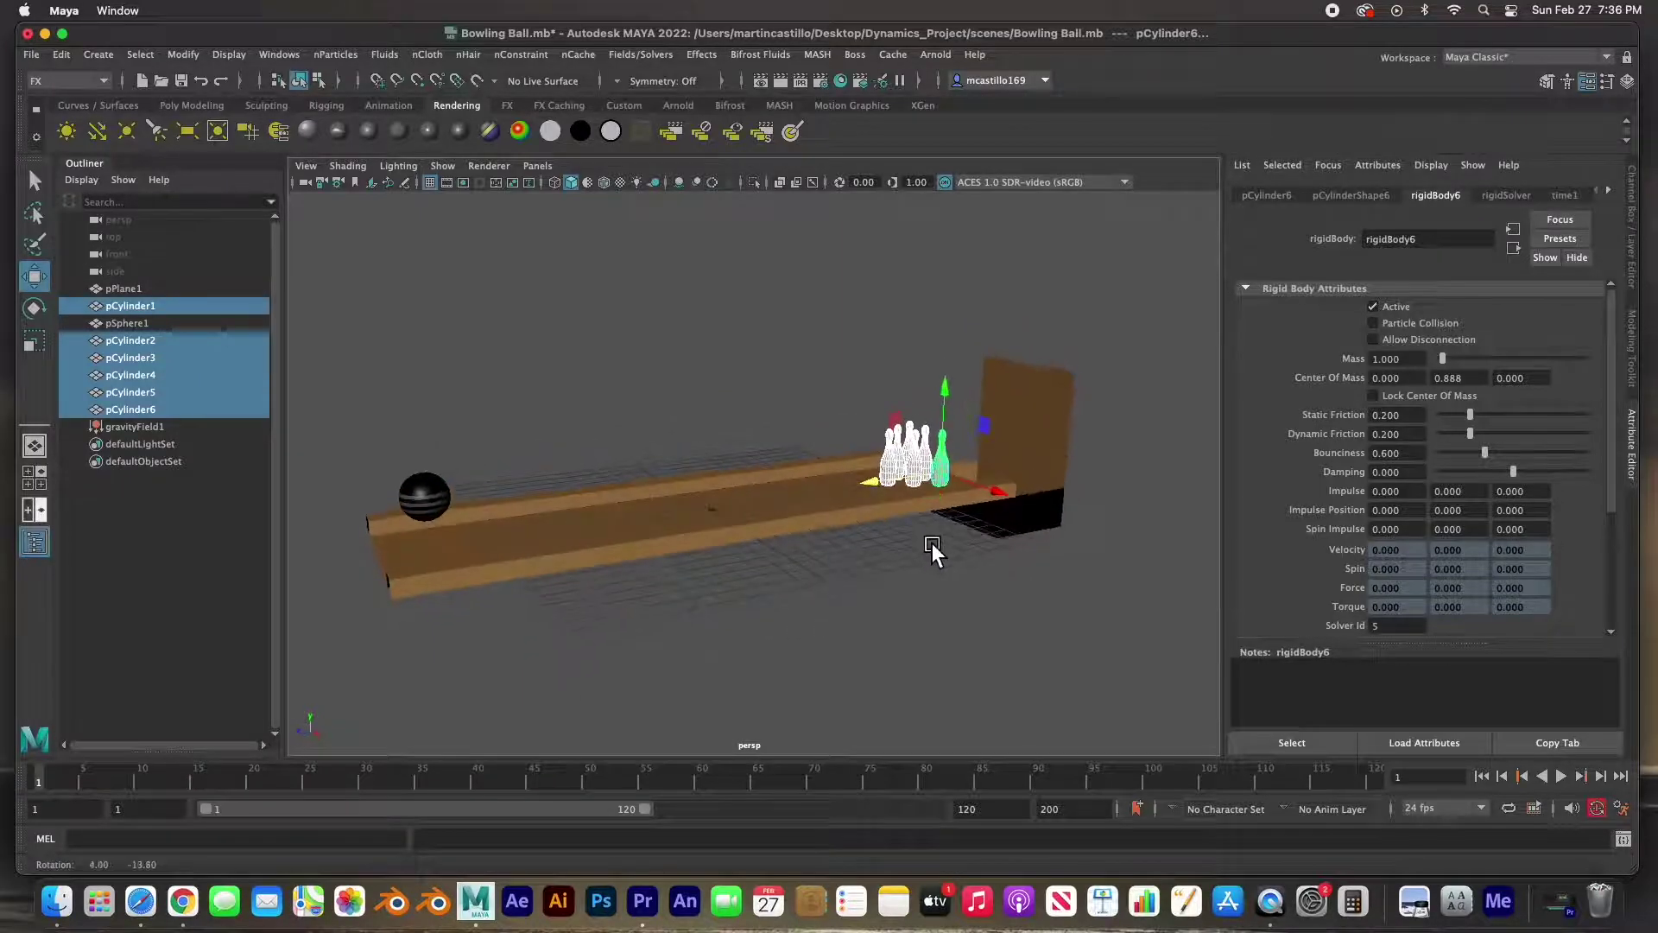
pyautogui.keyDown('alt'); pyautogui.moveTo(931, 543); pyautogui.dragTo(914, 474, button='right'); pyautogui.keyUp('alt')
pyautogui.press('f')
pyautogui.keyDown('alt'); pyautogui.moveTo(914, 474); pyautogui.dragTo(860, 467); pyautogui.keyUp('alt')
pyautogui.click(885, 410)
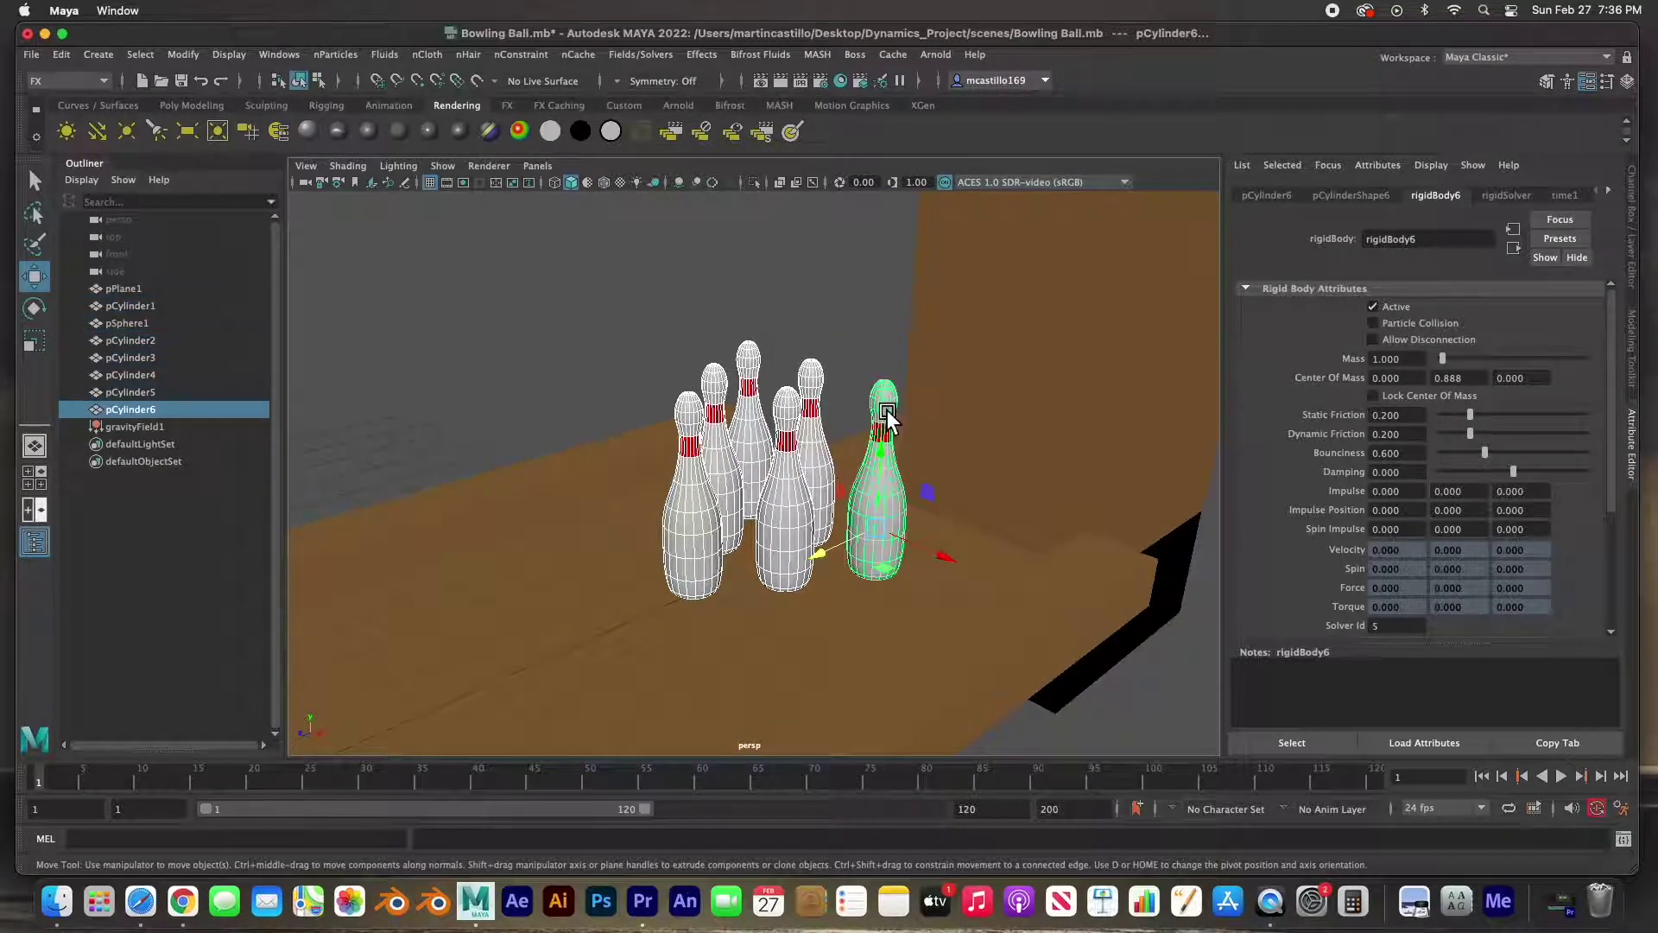
pyautogui.moveTo(1426, 357); pyautogui.dragTo(1340, 361)
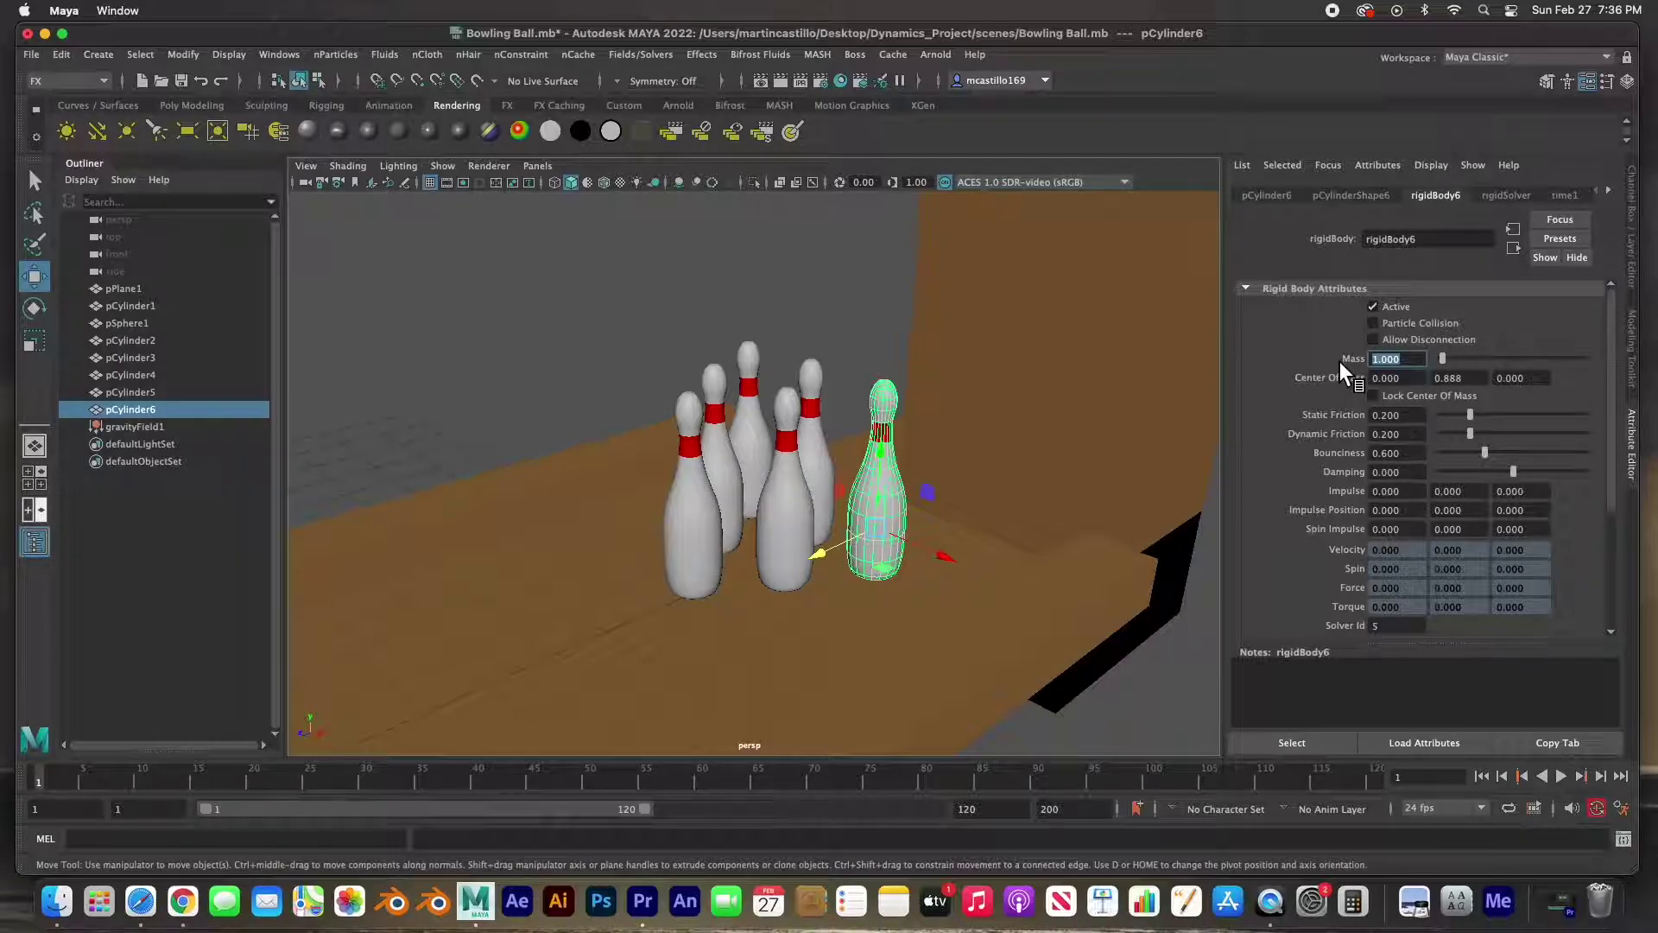
pyautogui.write('5')
pyautogui.press('Return')
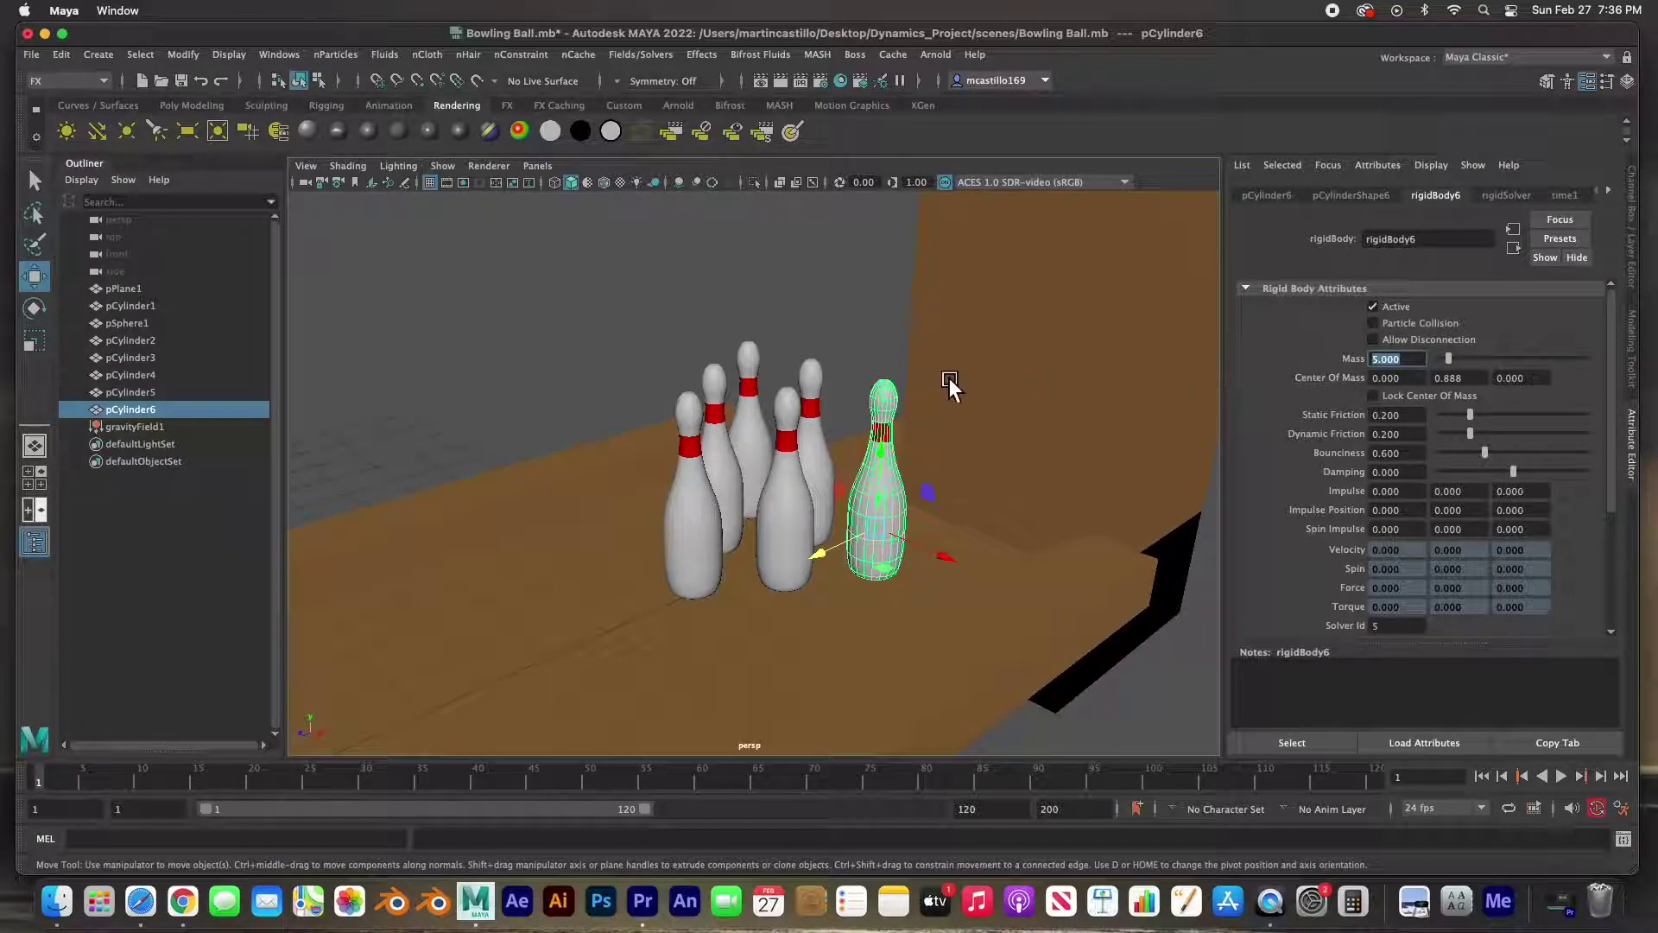
# Step: Set the rigid body mass of each remaining pin to 5, one pin at a time, and clear the selection
pyautogui.click(821, 377)
pyautogui.moveTo(1424, 359); pyautogui.dragTo(1347, 363)
pyautogui.write('5')
pyautogui.press('Return')
pyautogui.press('z')
pyautogui.press('z')
pyautogui.press('z')
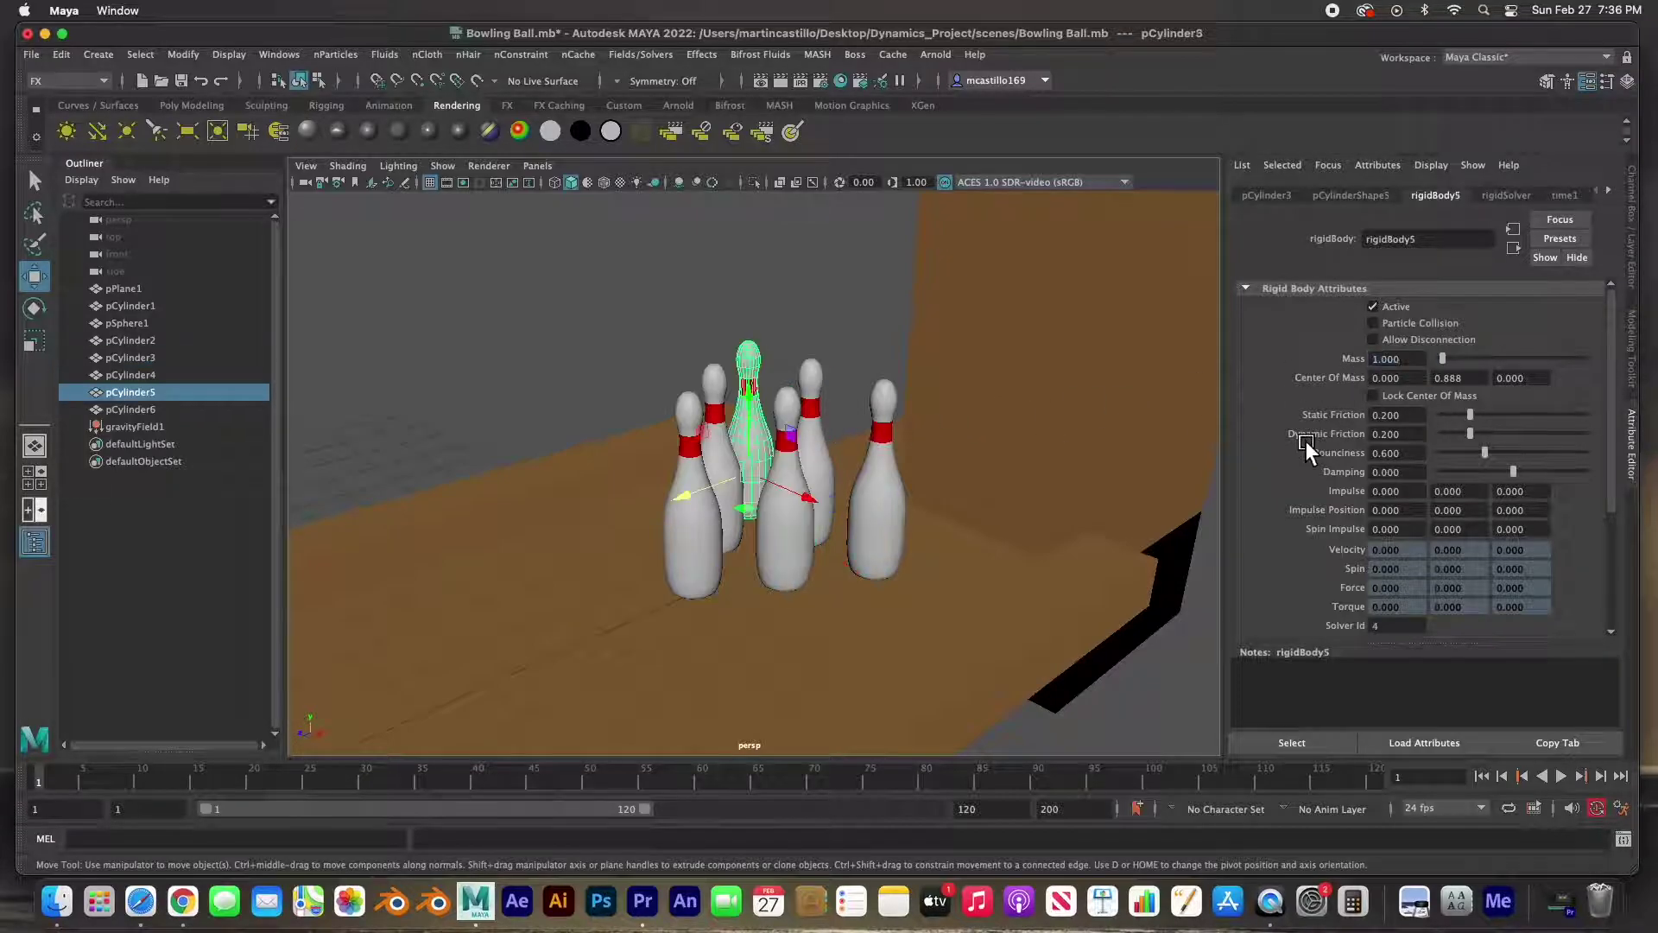
pyautogui.press('z')
pyautogui.press('z')
pyautogui.press('z')
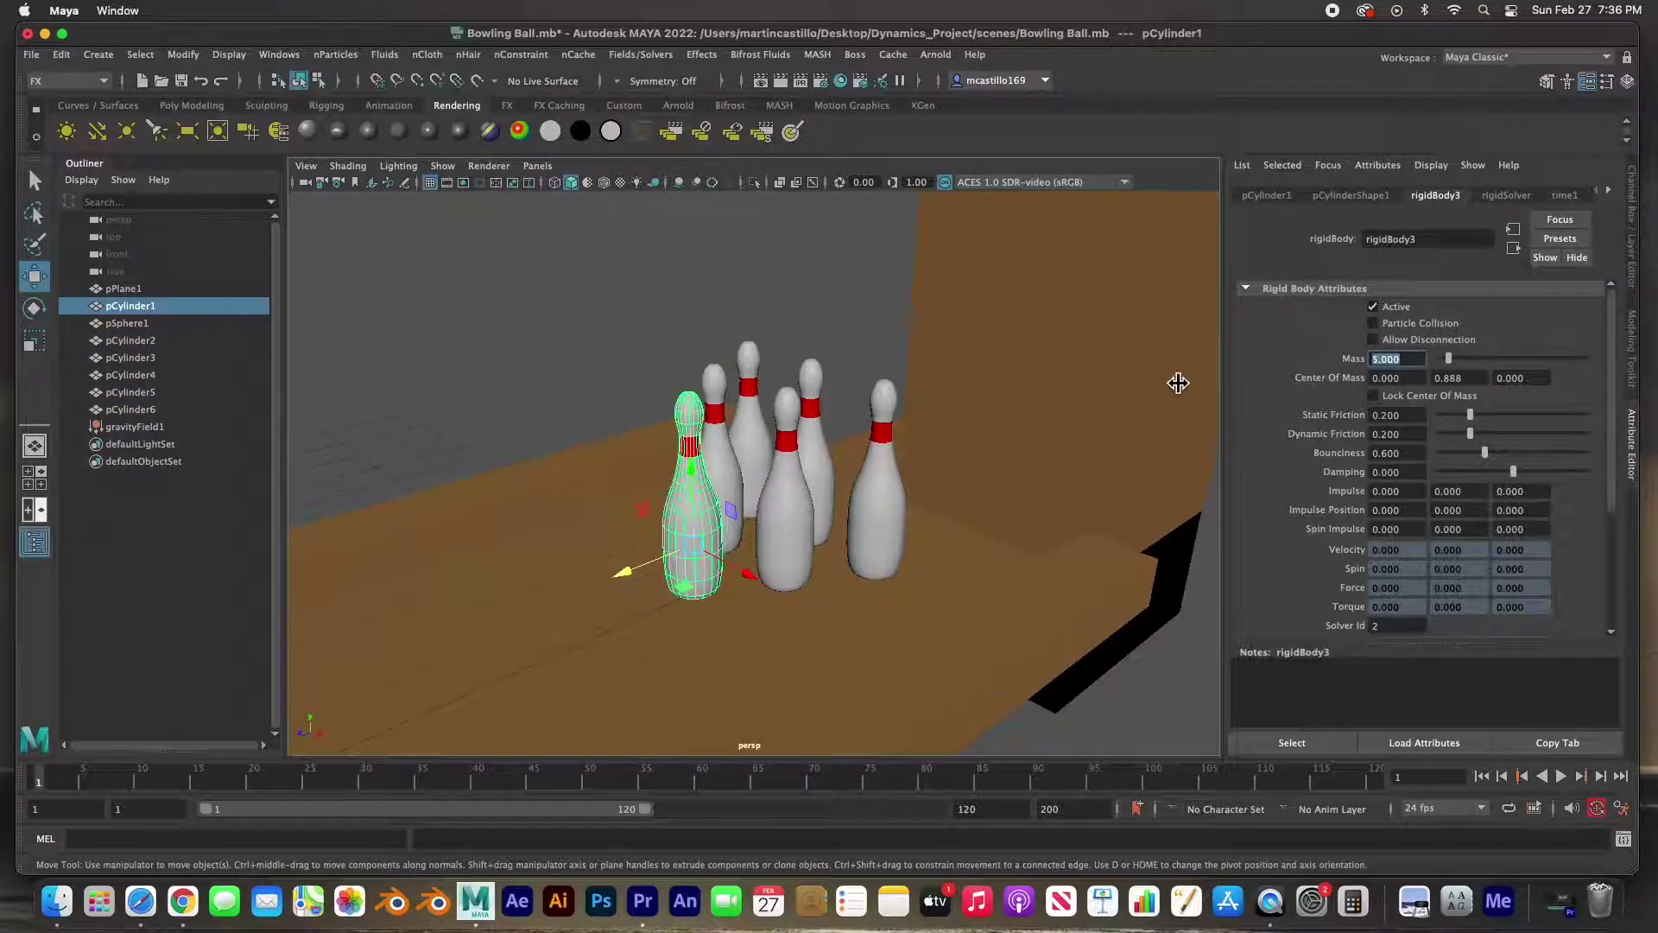
pyautogui.press('z')
pyautogui.press('z')
pyautogui.press('z')
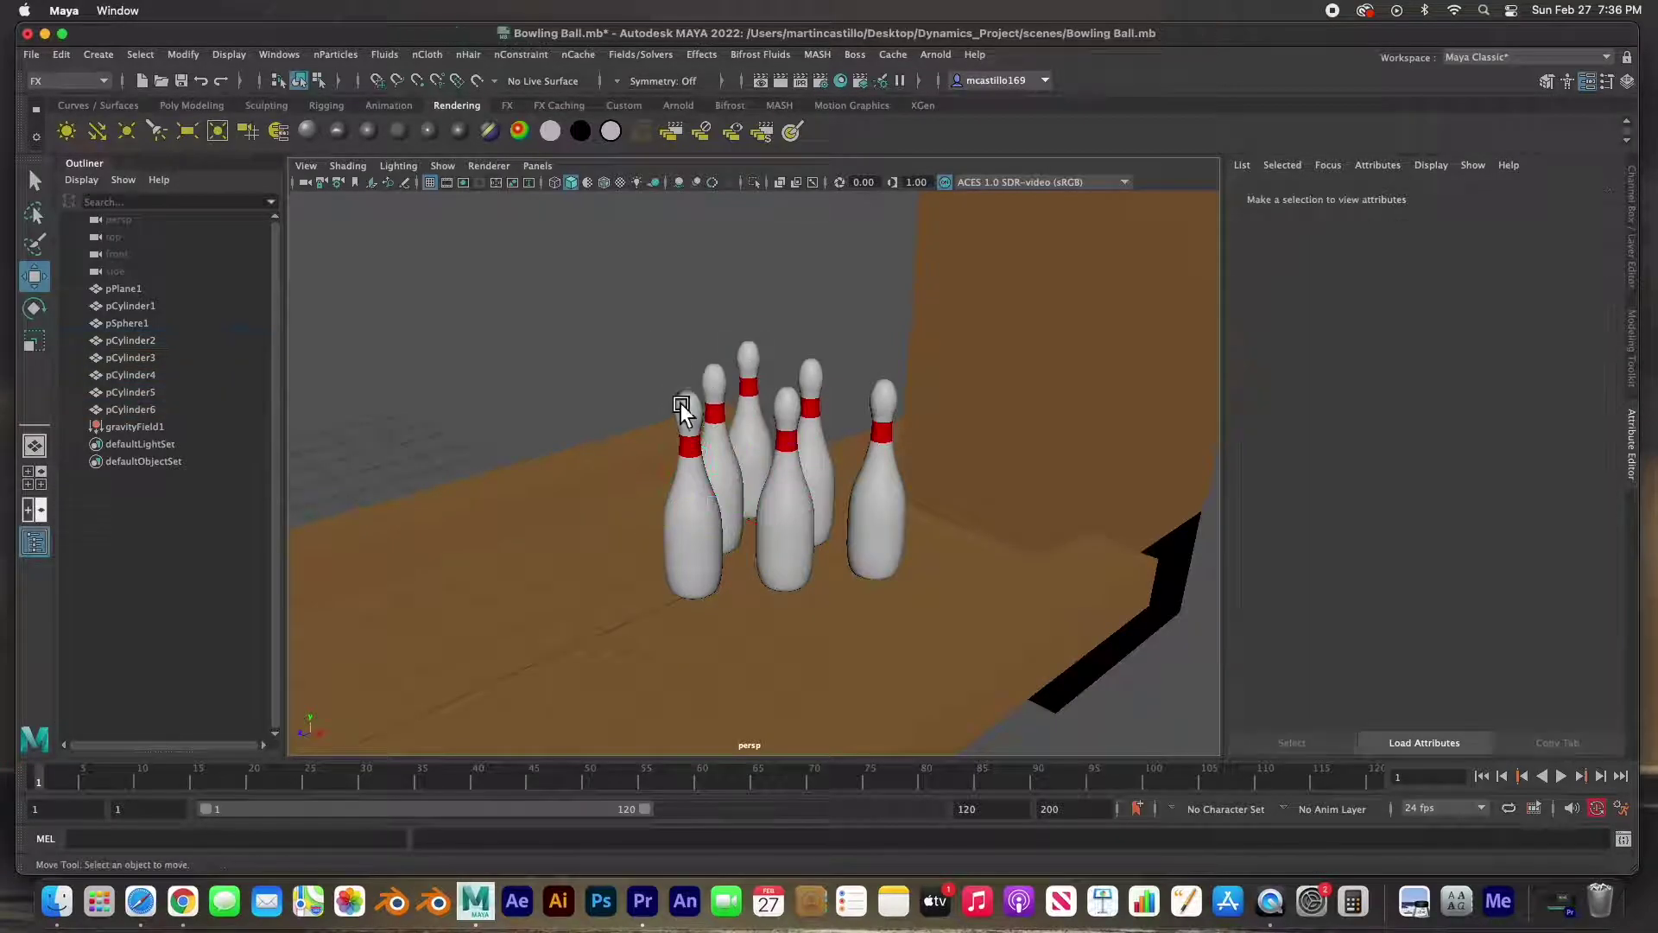
# Step: Play the simulation with the whole lane in view to check the collision with the heavier pins, and stop it
pyautogui.scroll(-6, 686, 411)
pyautogui.scroll(-3, 689, 426)
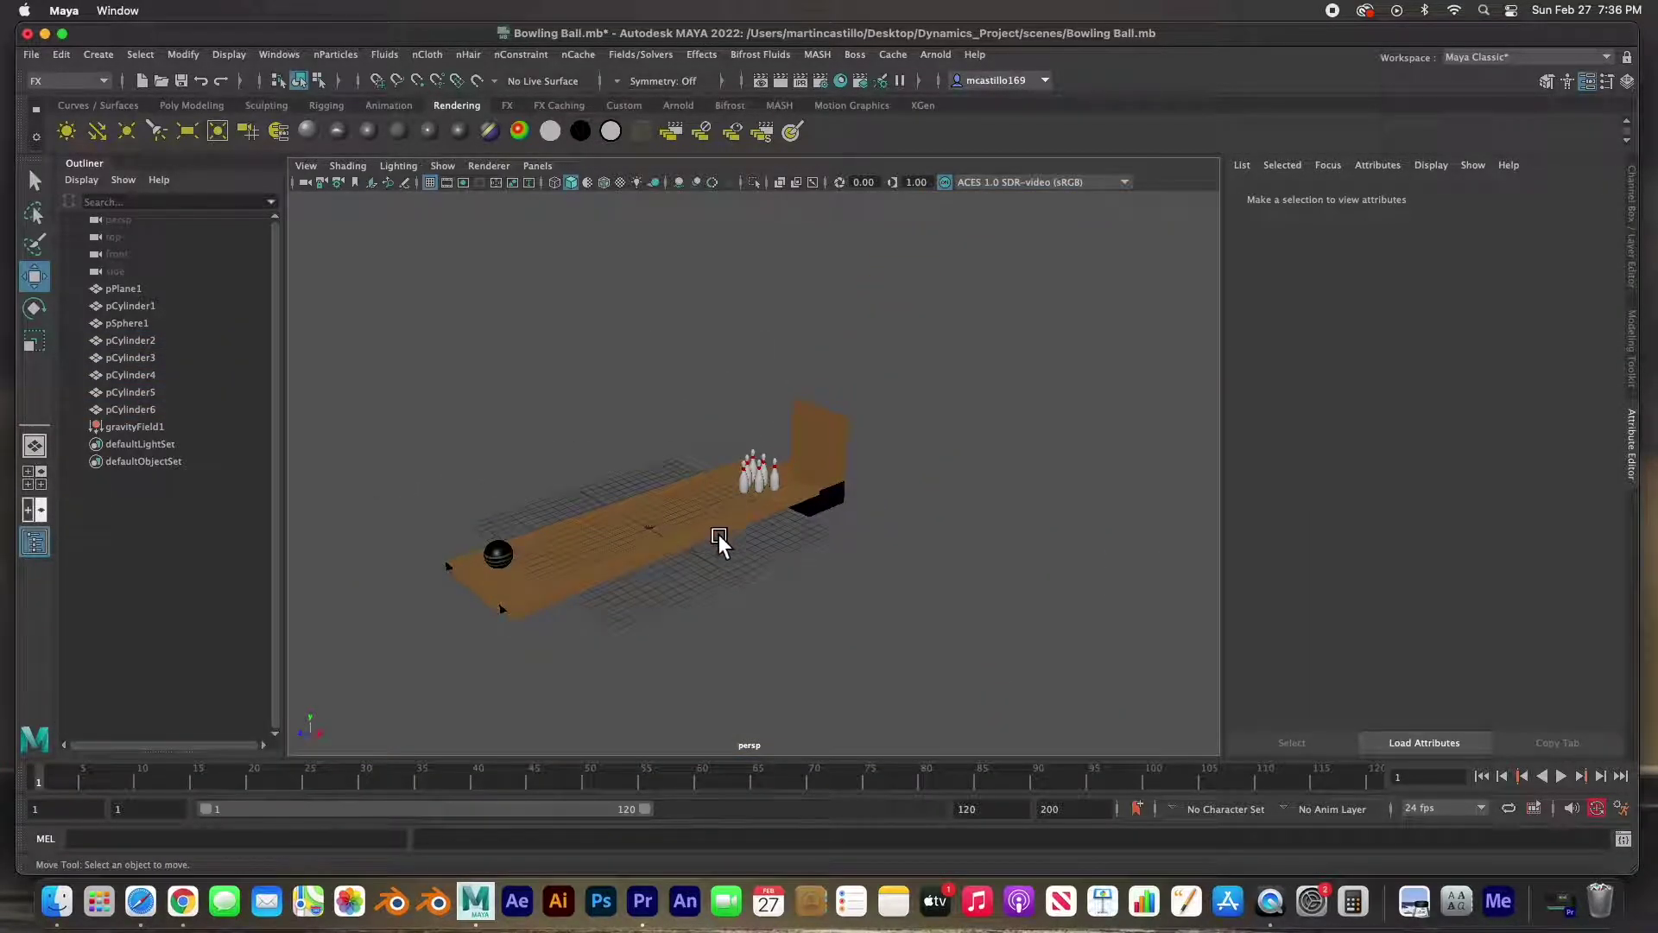
pyautogui.keyDown('alt'); pyautogui.moveTo(719, 535); pyautogui.dragTo(670, 537); pyautogui.keyUp('alt')
pyautogui.scroll(4, 669, 537)
pyautogui.keyDown('alt'); pyautogui.moveTo(669, 537); pyautogui.dragTo(805, 516, button='middle'); pyautogui.keyUp('alt')
pyautogui.keyDown('alt'); pyautogui.moveTo(805, 516); pyautogui.dragTo(812, 525); pyautogui.keyUp('alt')
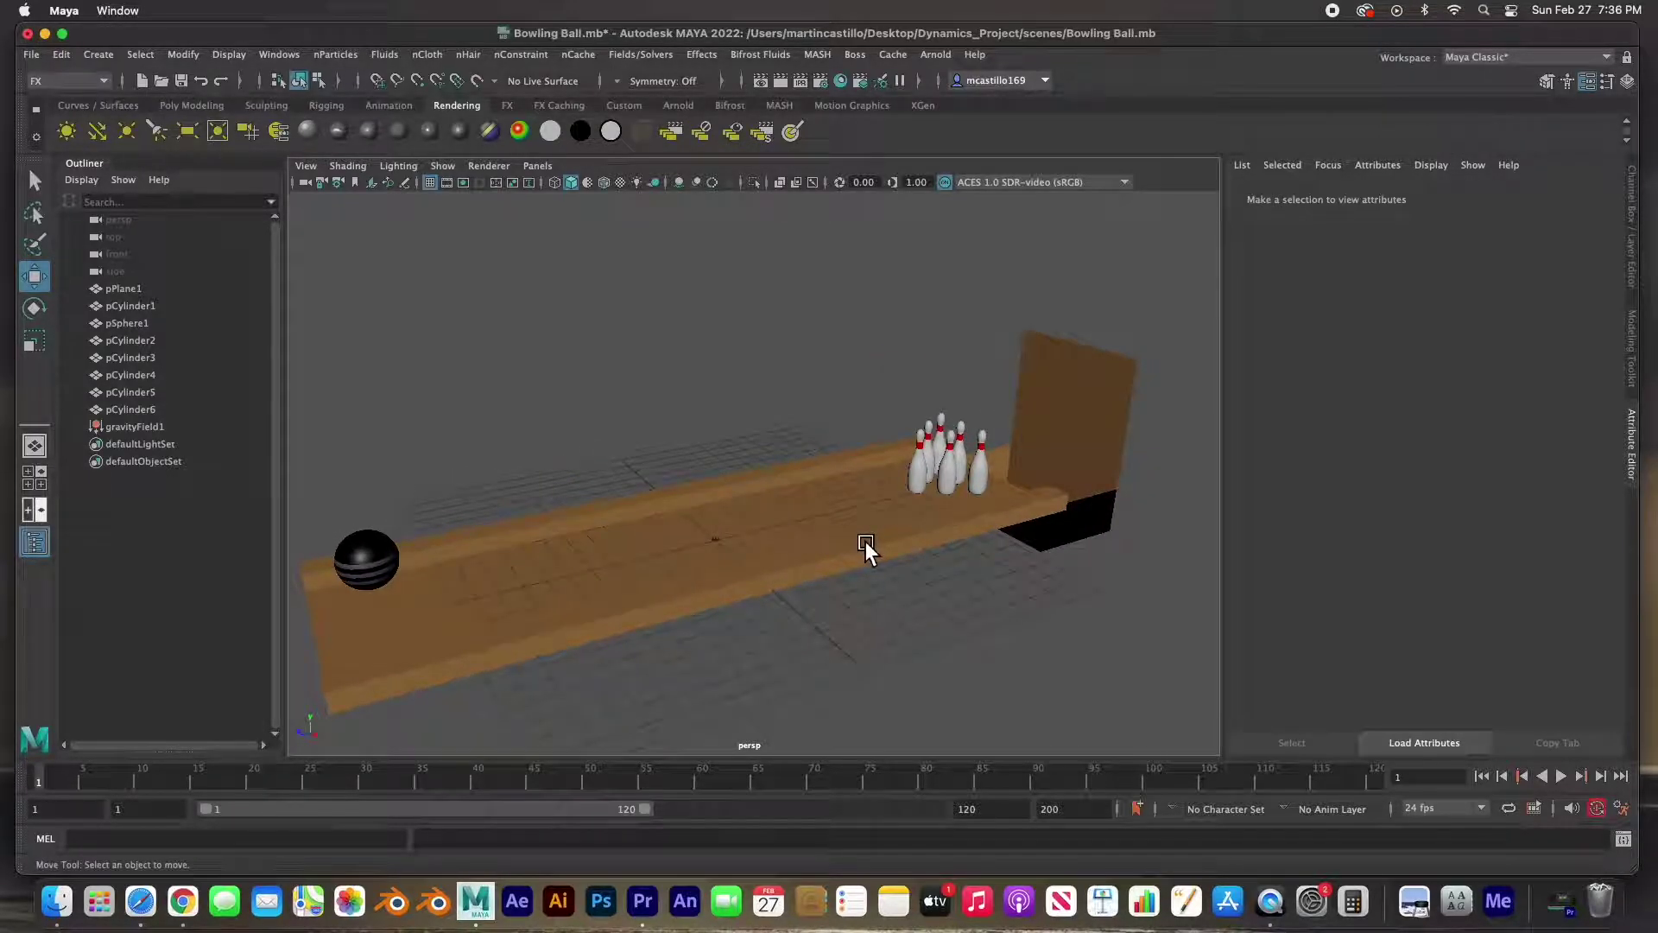
pyautogui.click(1565, 777)
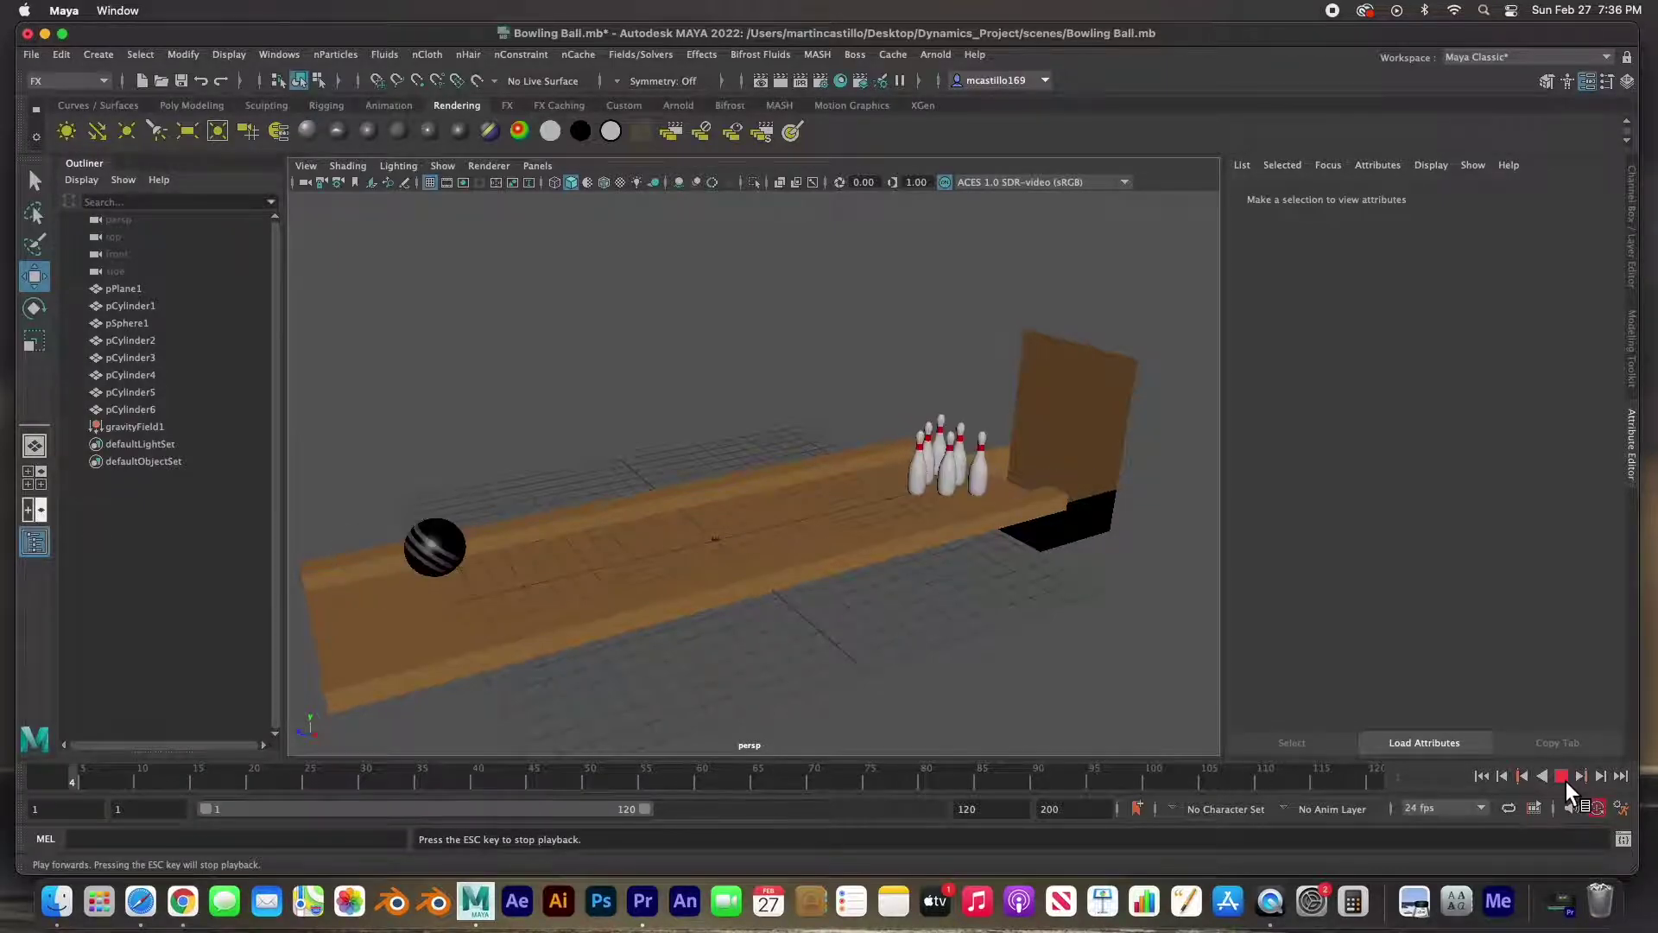
pyautogui.click(1563, 777)
# Step: Select the lane pPlane1 and raise the ambient color of its blinn1 material to a dark grey to brighten it
pyautogui.click(1086, 526)
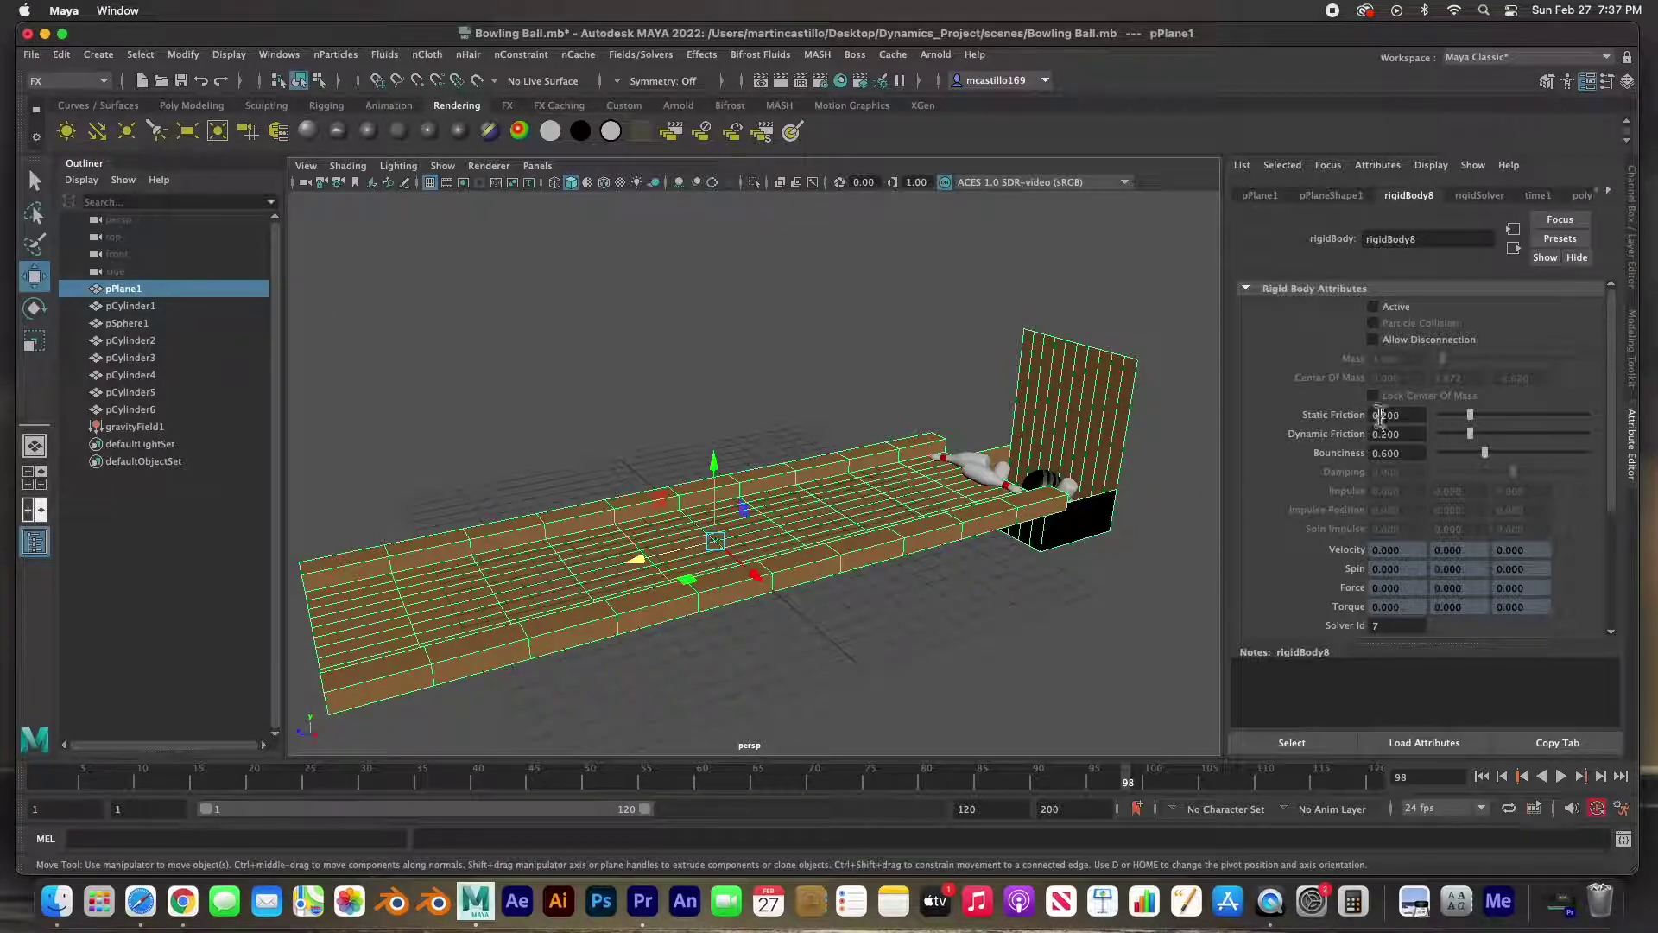
pyautogui.click(1612, 194)
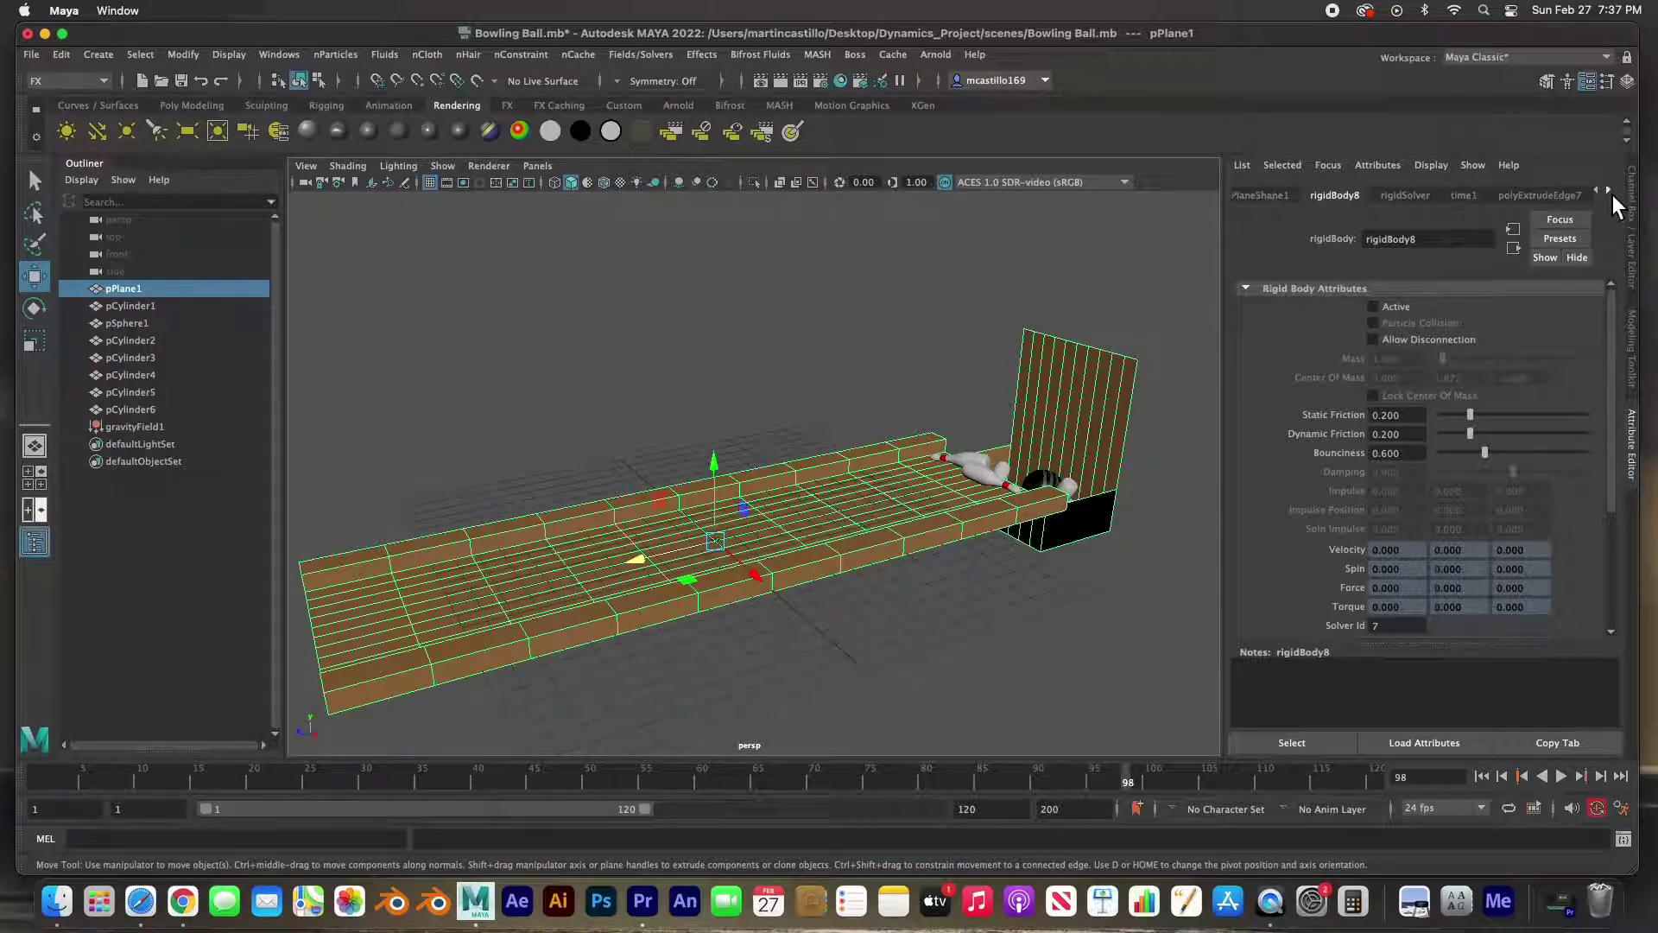
pyautogui.click(1612, 193)
pyautogui.click(1611, 194)
pyautogui.click(1612, 193)
pyautogui.click(1612, 193)
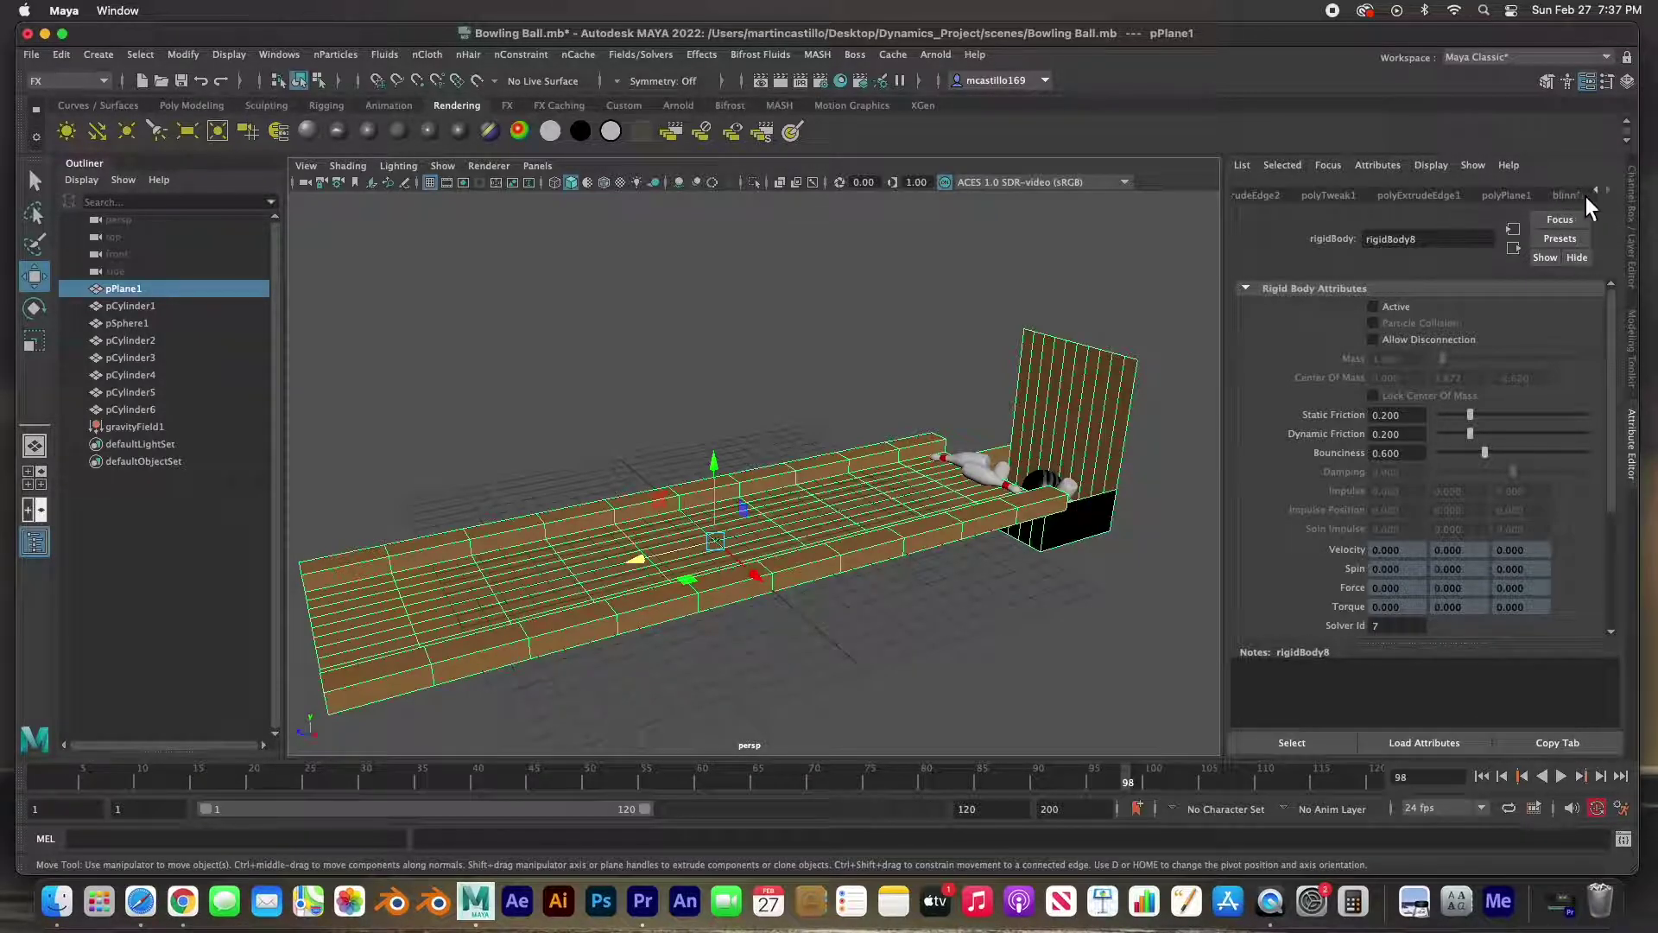
pyautogui.click(1570, 196)
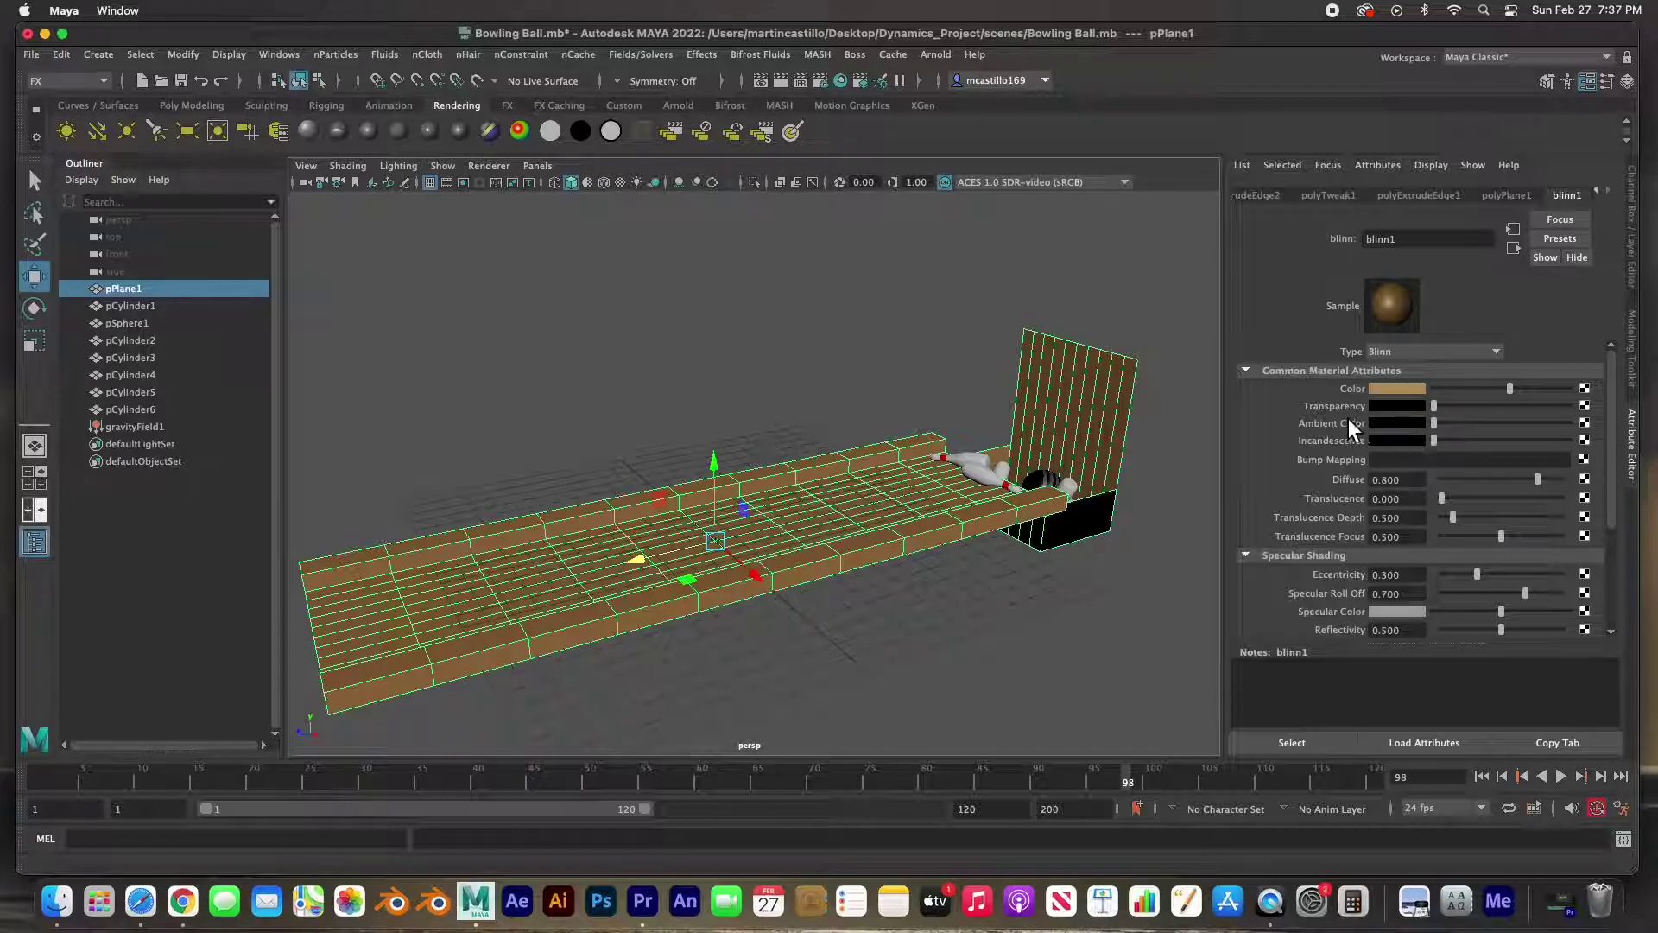
pyautogui.moveTo(1439, 425); pyautogui.dragTo(1472, 422)
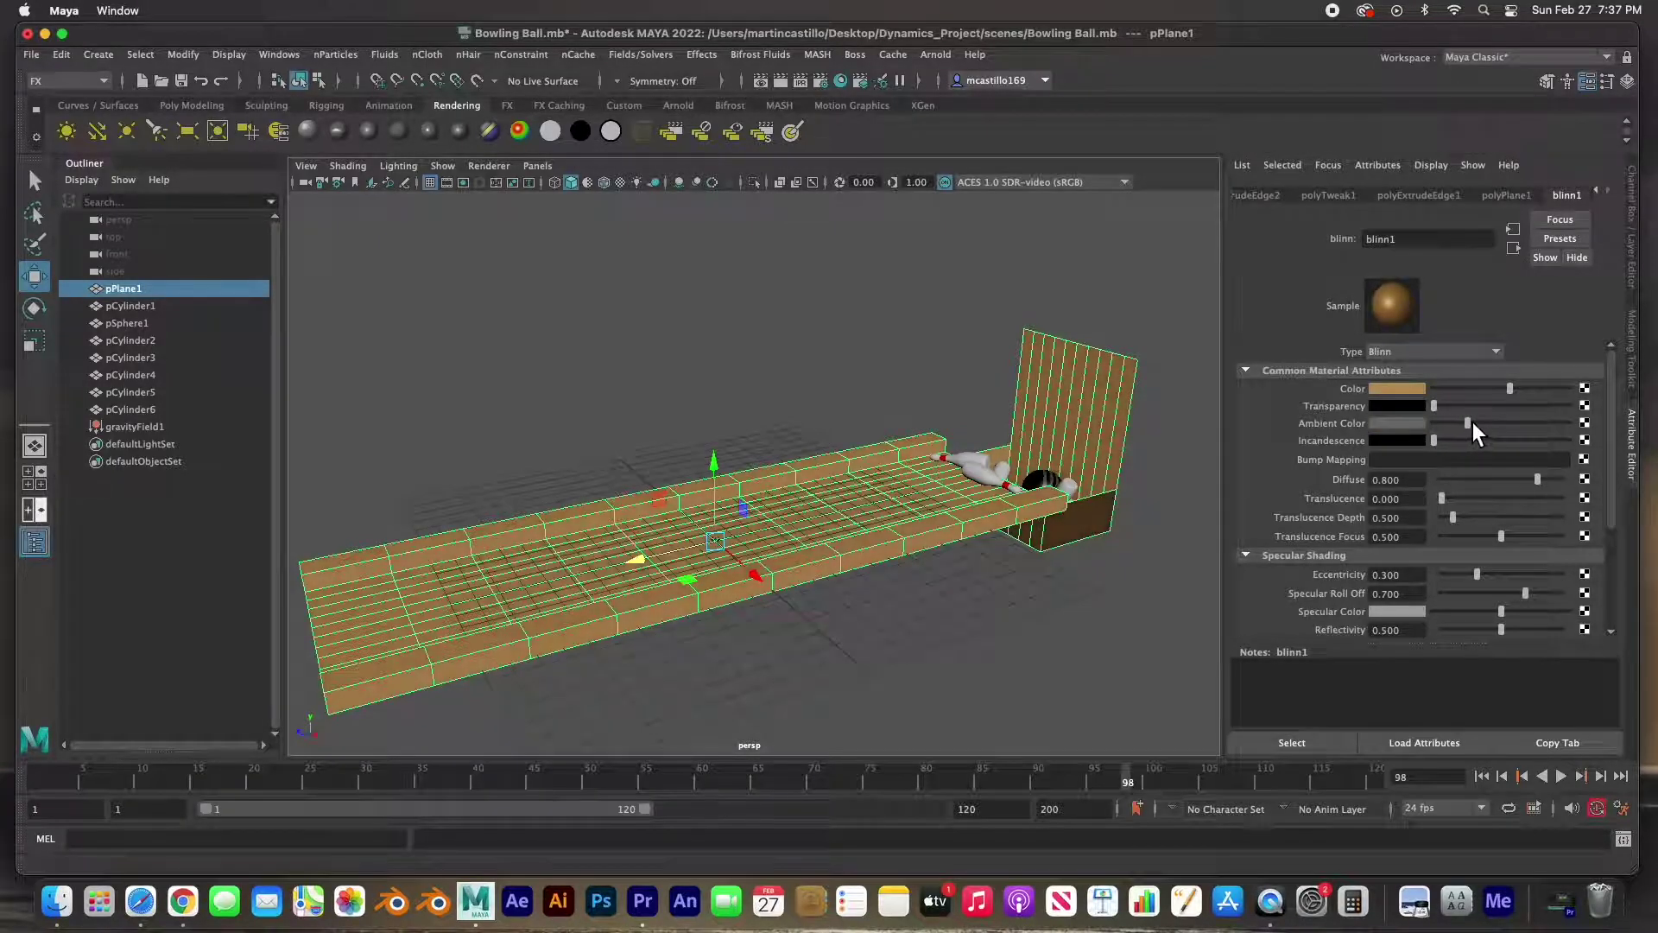
# Step: Adjust the lane material's color to about H 34.759, S 0.703, V 0.539, then reduce its ambient color slightly and clear the selection
pyautogui.click(1417, 389)
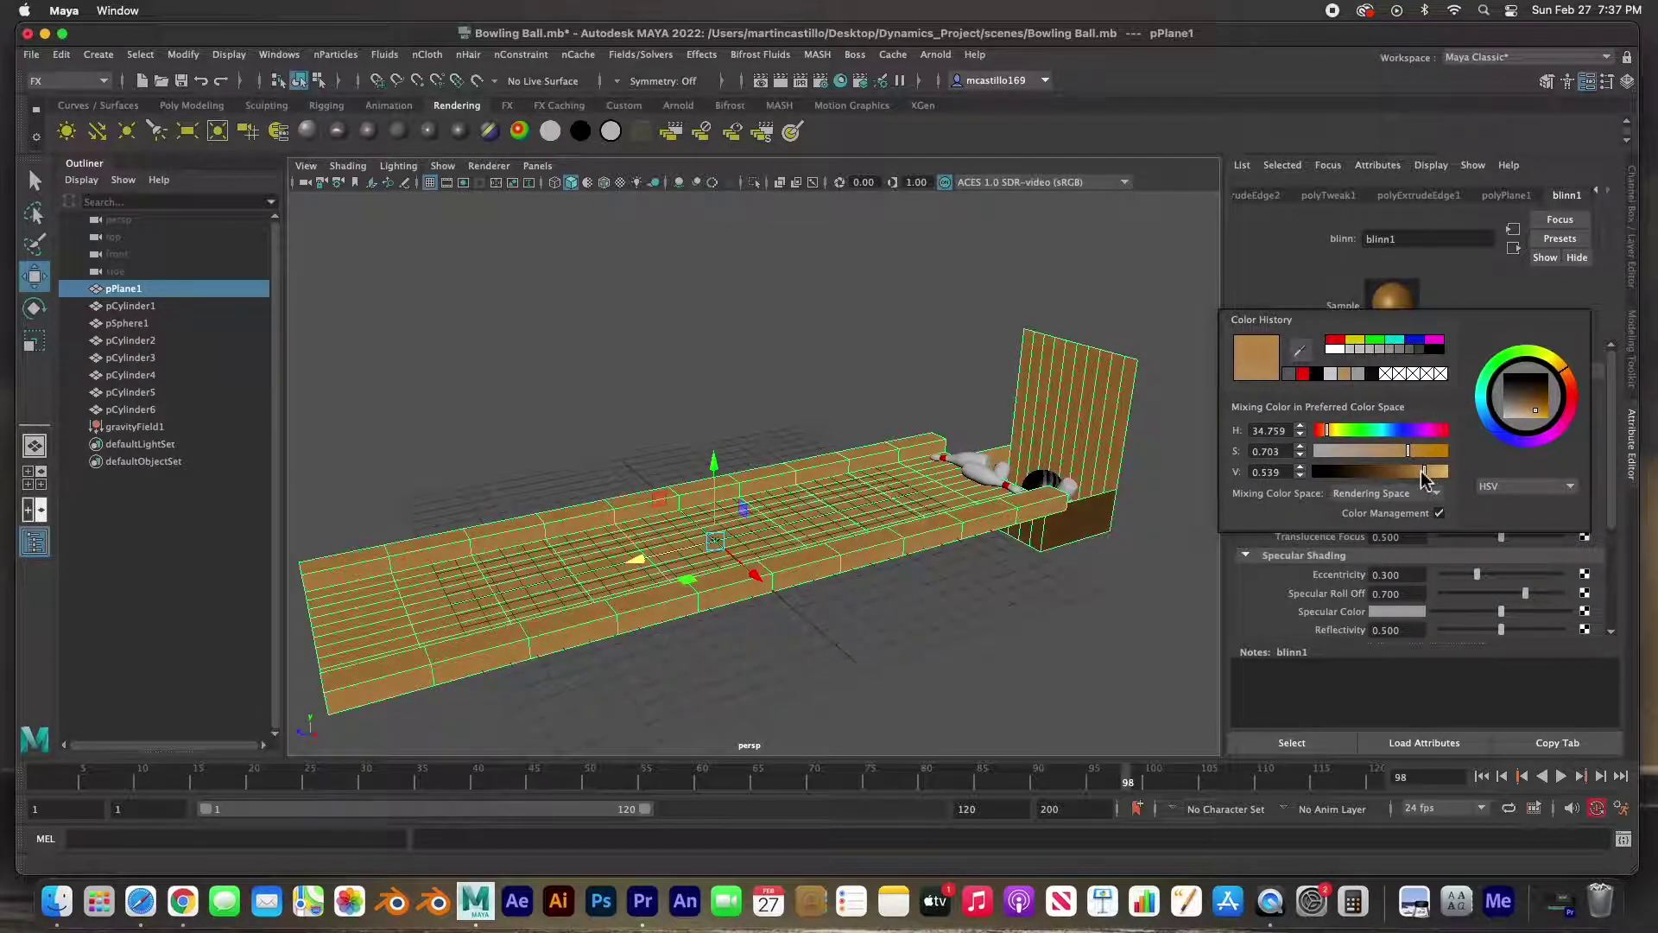
pyautogui.click(1116, 297)
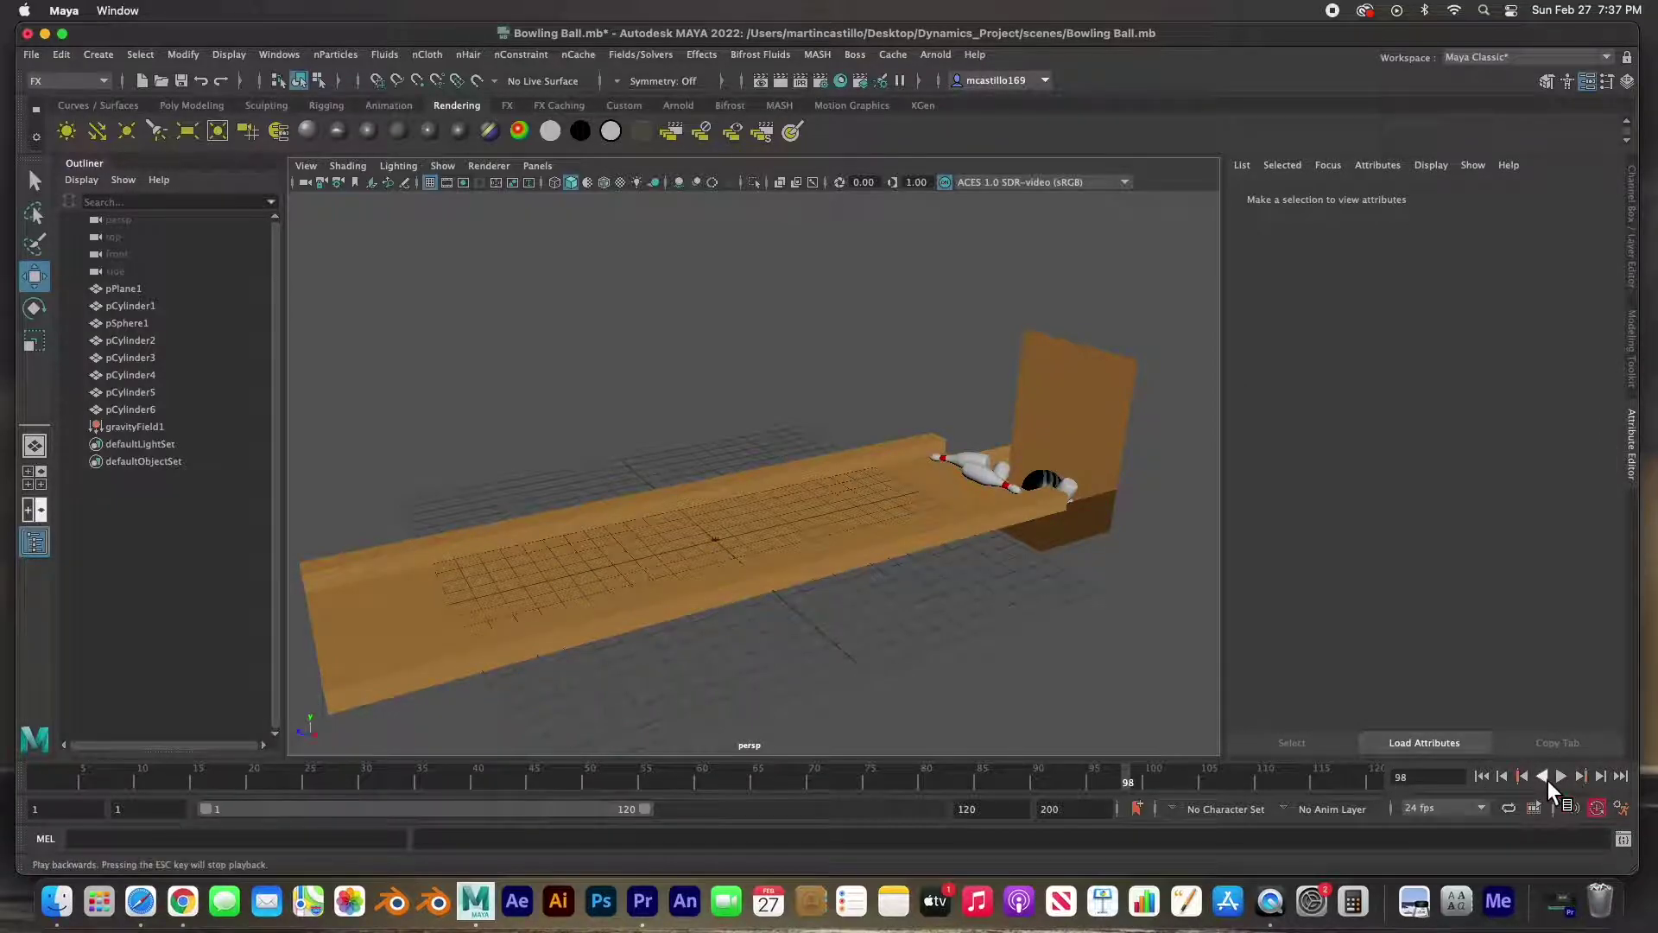
pyautogui.click(1052, 401)
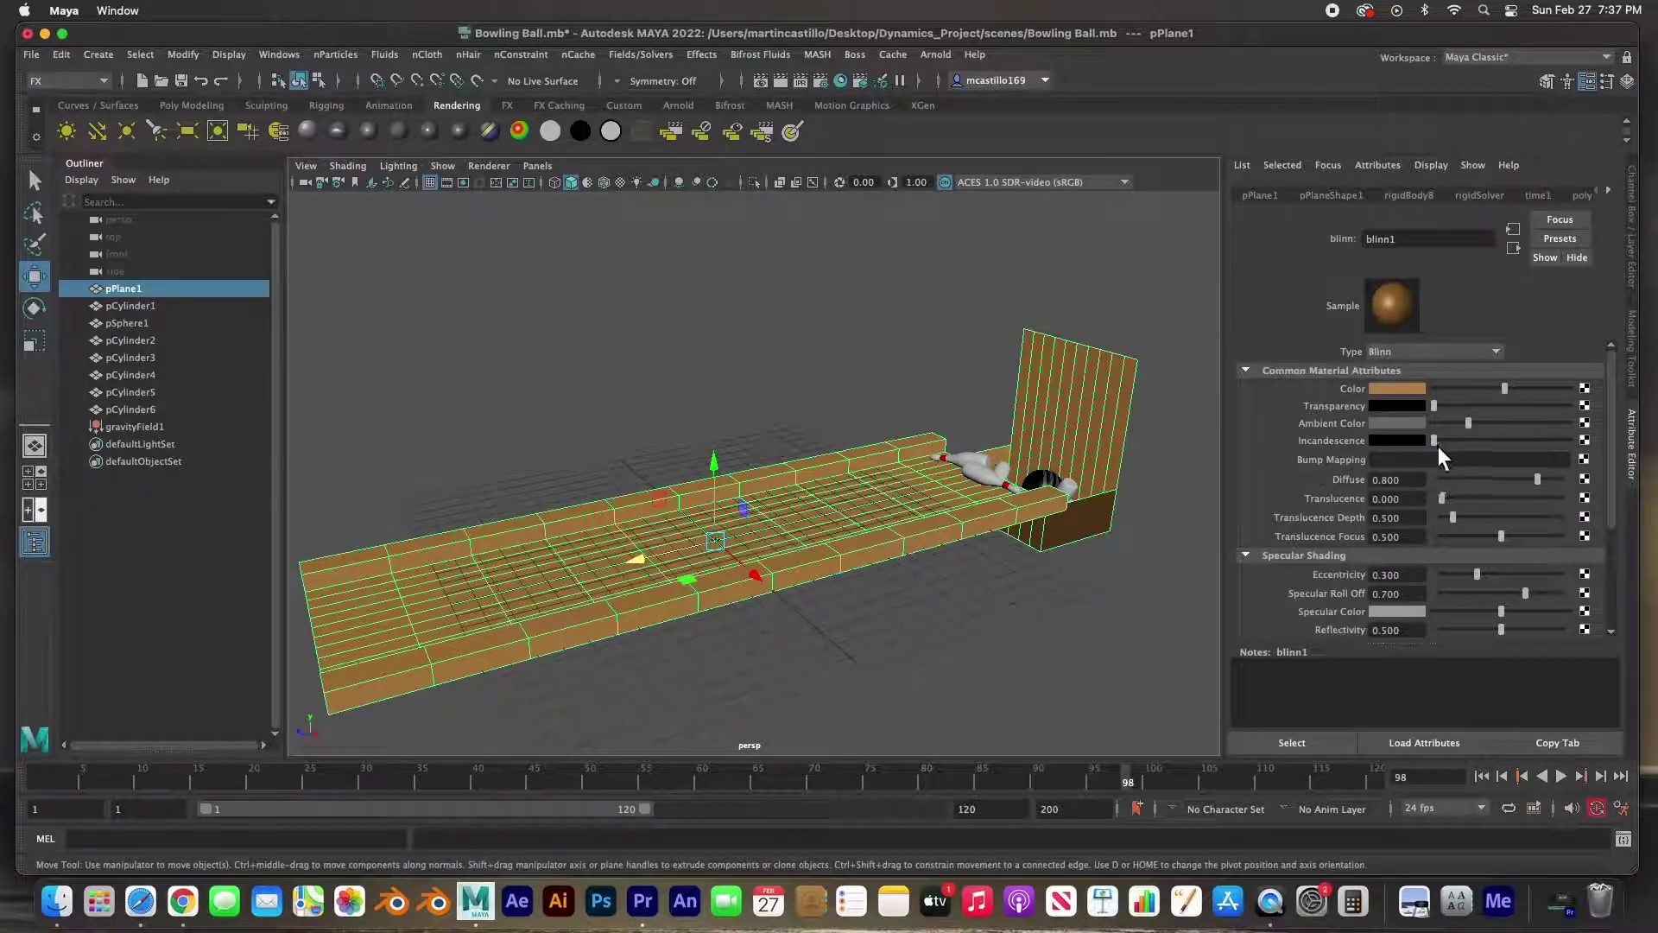
pyautogui.moveTo(1473, 423); pyautogui.dragTo(1463, 425)
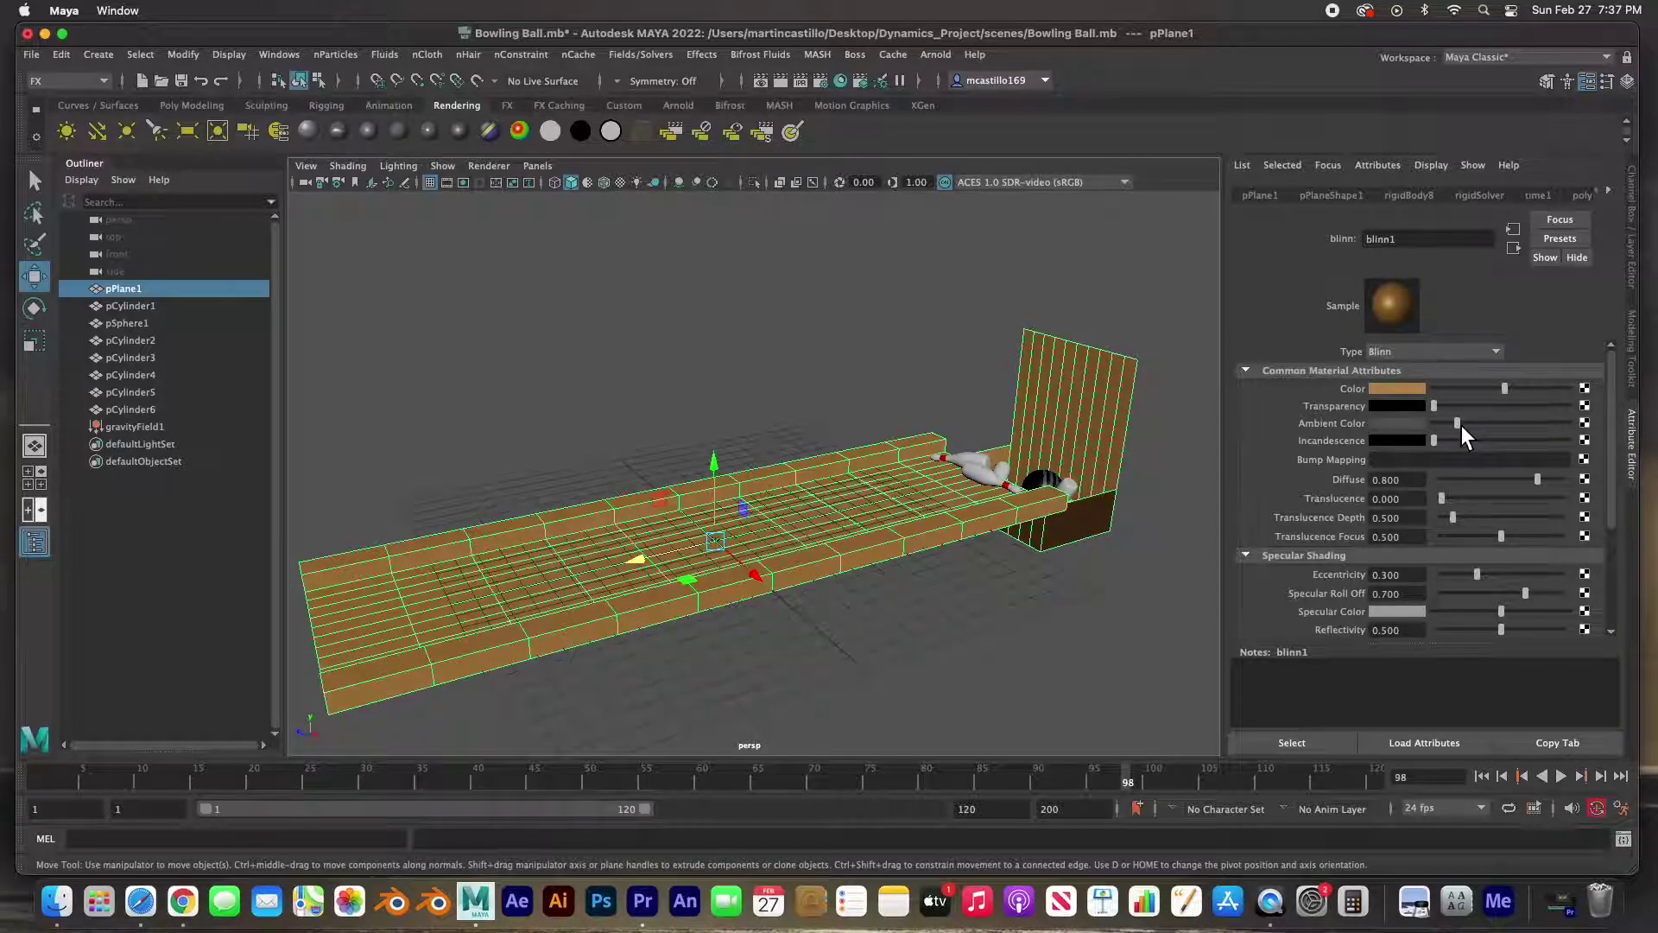
pyautogui.click(1169, 584)
# Step: Play the simulation with the brightened lane and hide the viewport grid
pyautogui.hotkey('alt', 'v')
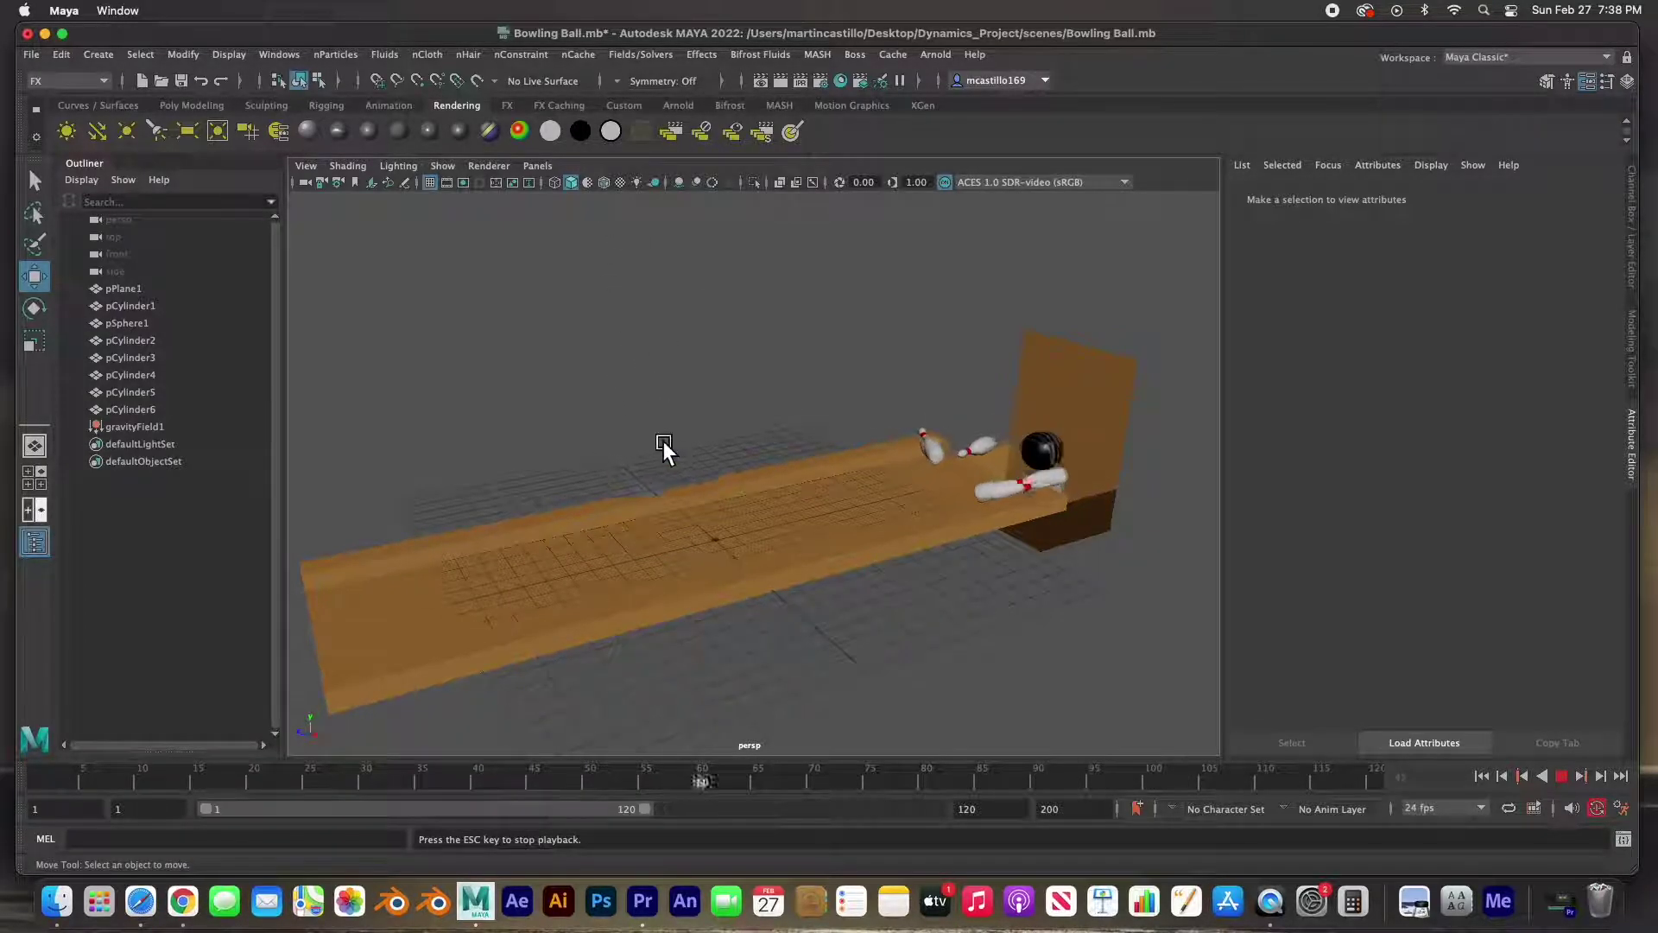
pyautogui.click(430, 183)
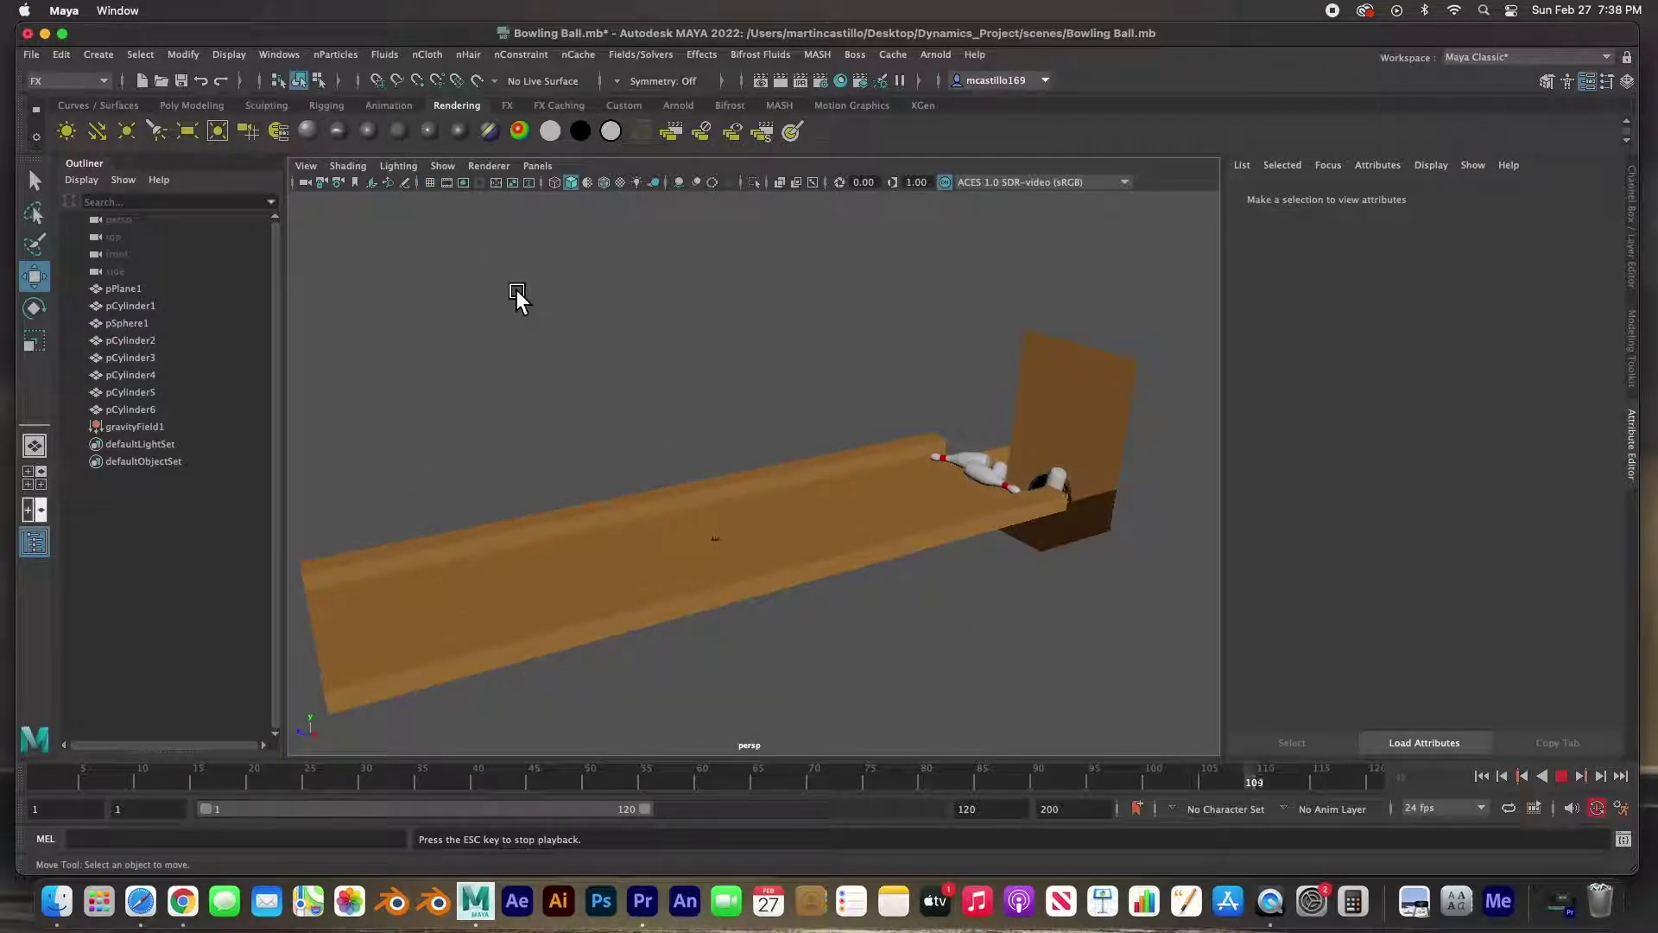